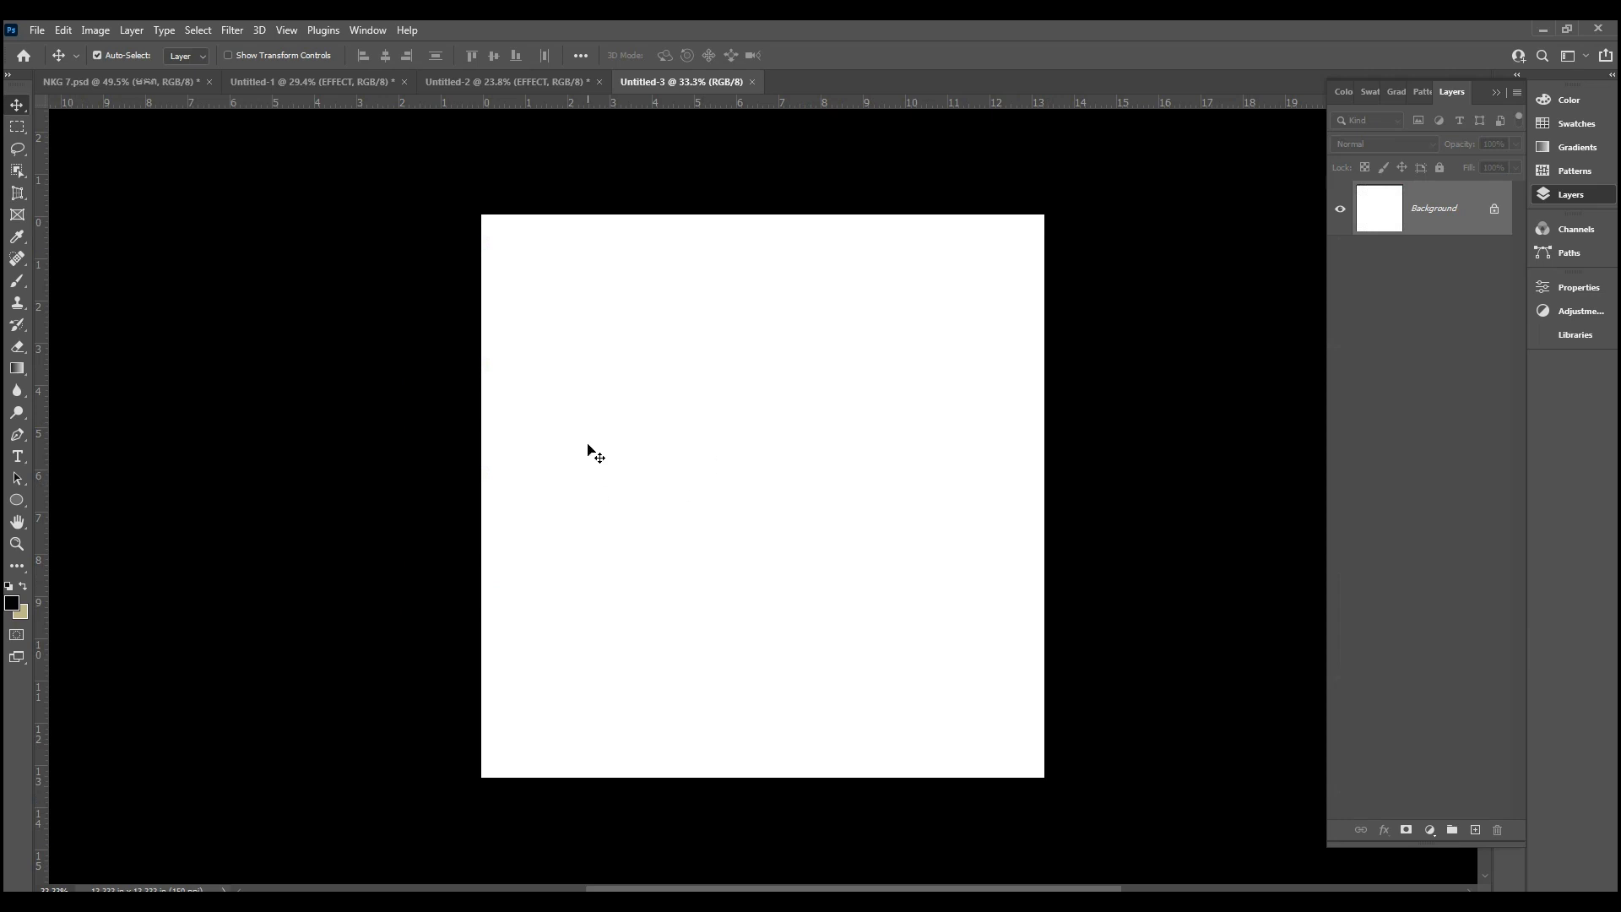
# Step: Show the hidden iced americano layer in Untitled-1 and copy it into the blank Untitled-3 document
pyautogui.scroll(-3, 593, 424)
pyautogui.scroll(3, 799, 398)
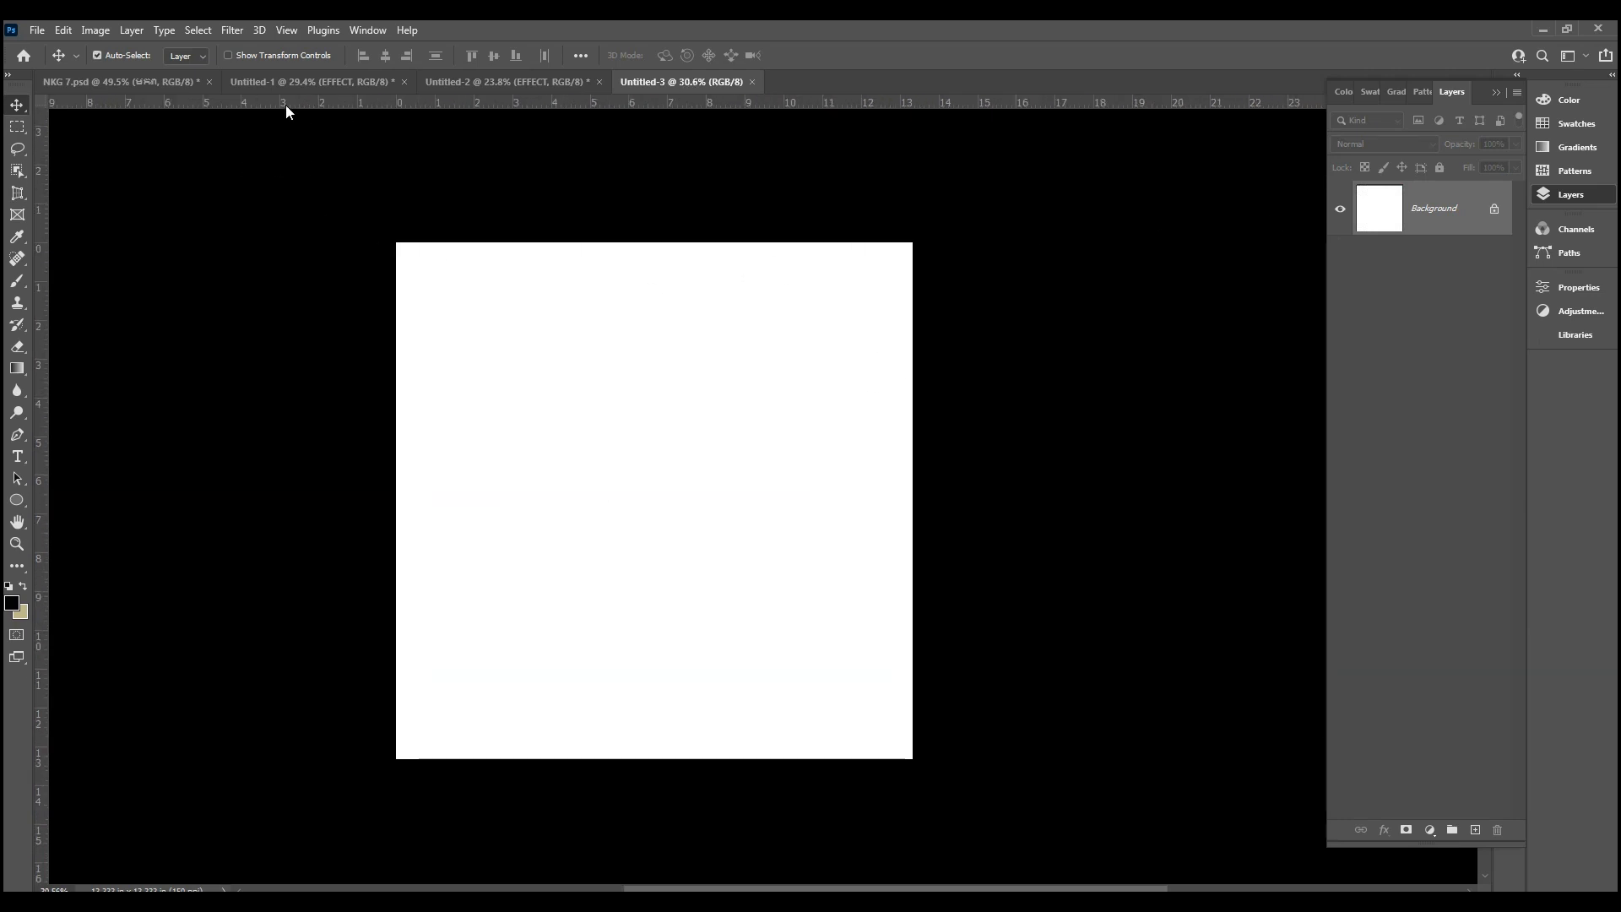
pyautogui.click(285, 83)
pyautogui.scroll(2, 726, 471)
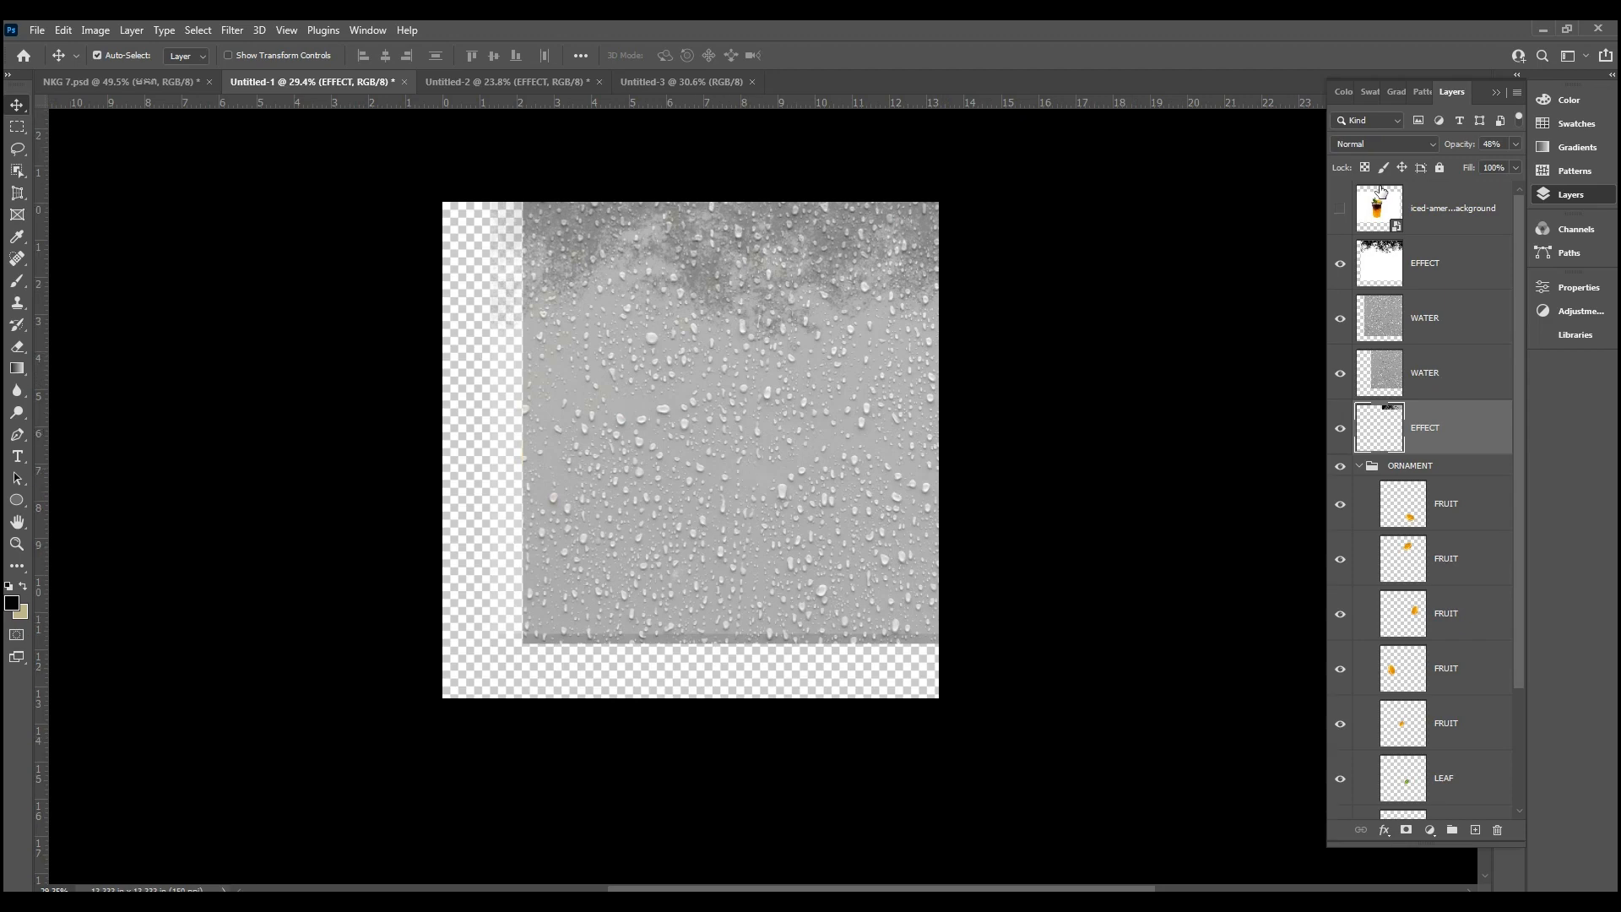
pyautogui.click(1340, 210)
pyautogui.moveTo(749, 355); pyautogui.dragTo(674, 261)
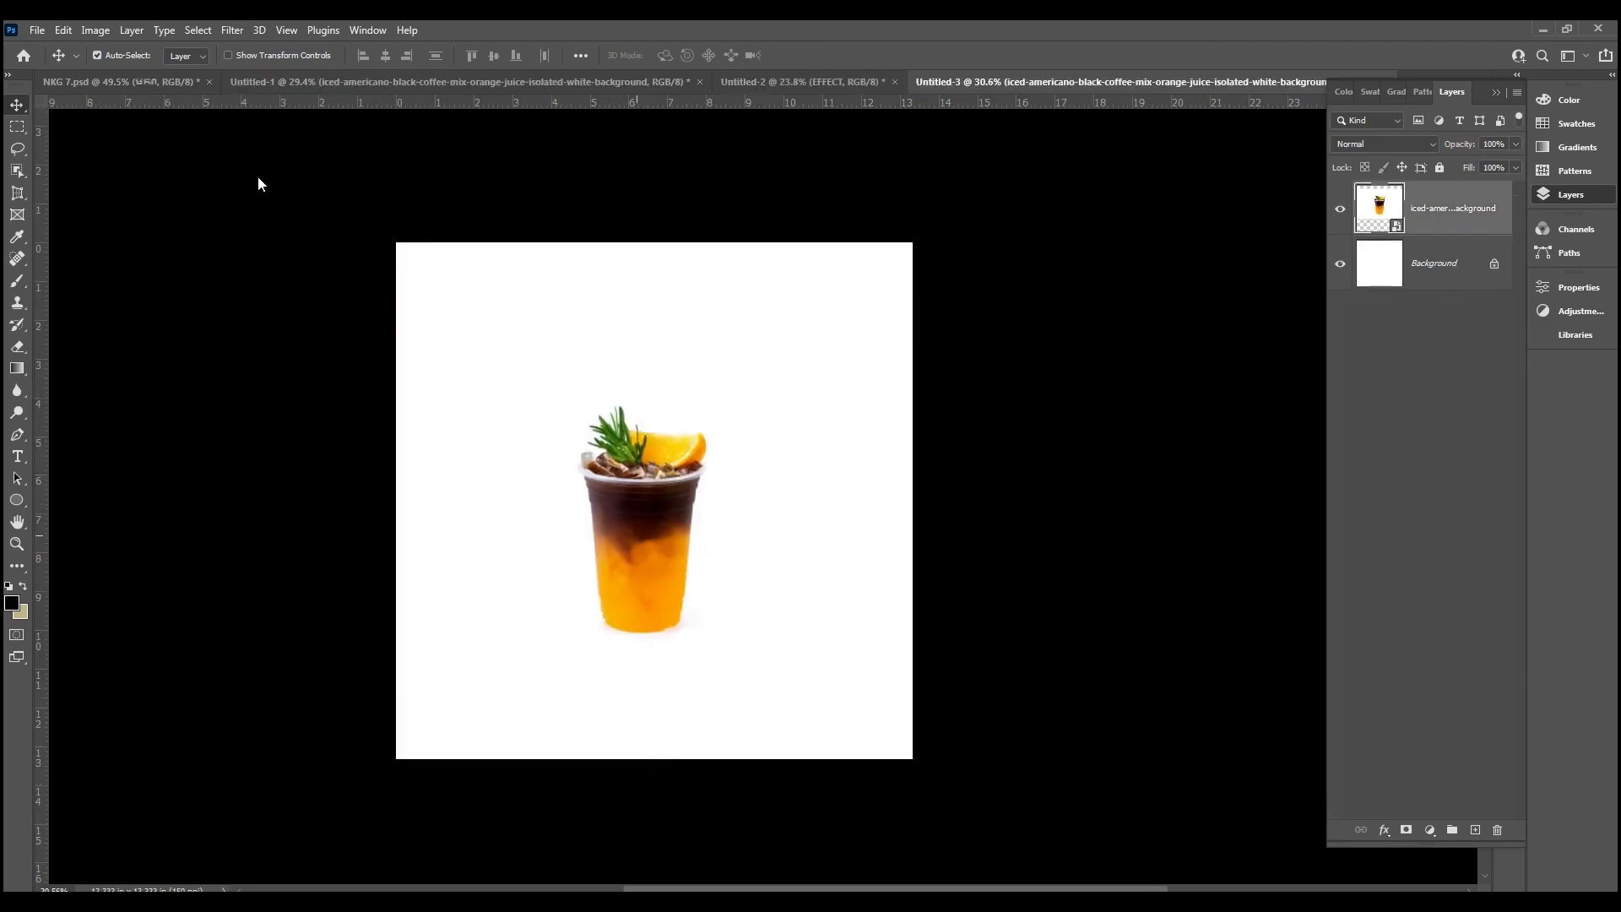
# Step: Select the drink cup as the subject, copy it to its own layer and hide the source image layer
pyautogui.click(197, 30)
pyautogui.click(237, 228)
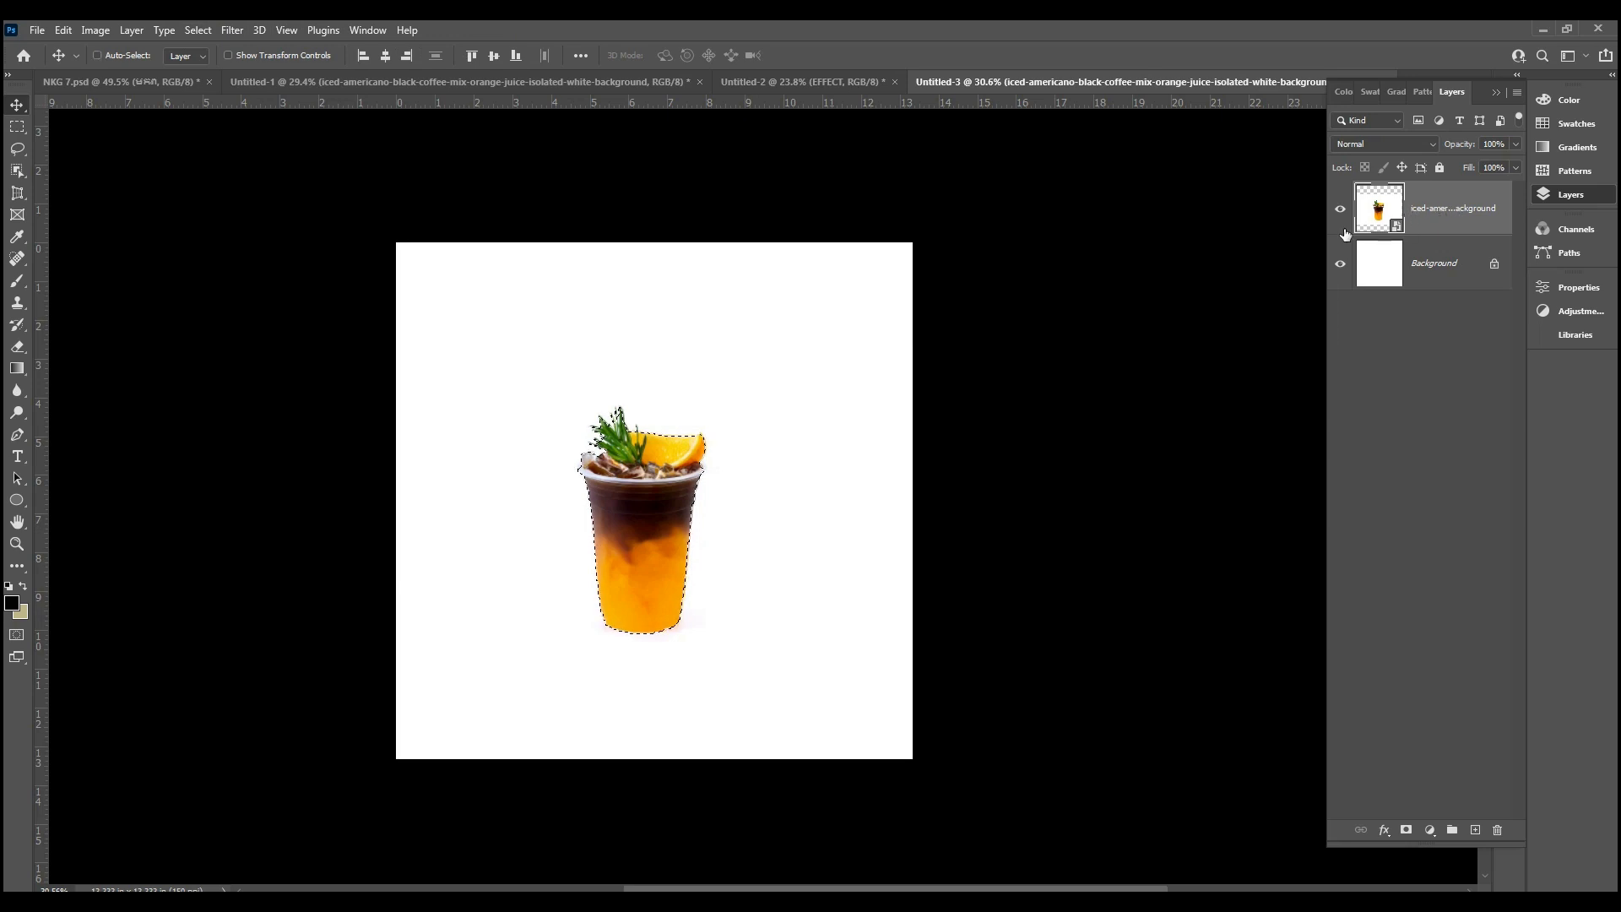
pyautogui.hotkey('ctrl', 'j')
pyautogui.click(1341, 267)
# Step: Enlarge the cut-out cup and position it near the centre of the canvas
pyautogui.scroll(-1, 680, 504)
pyautogui.hotkey('ctrl', 't')
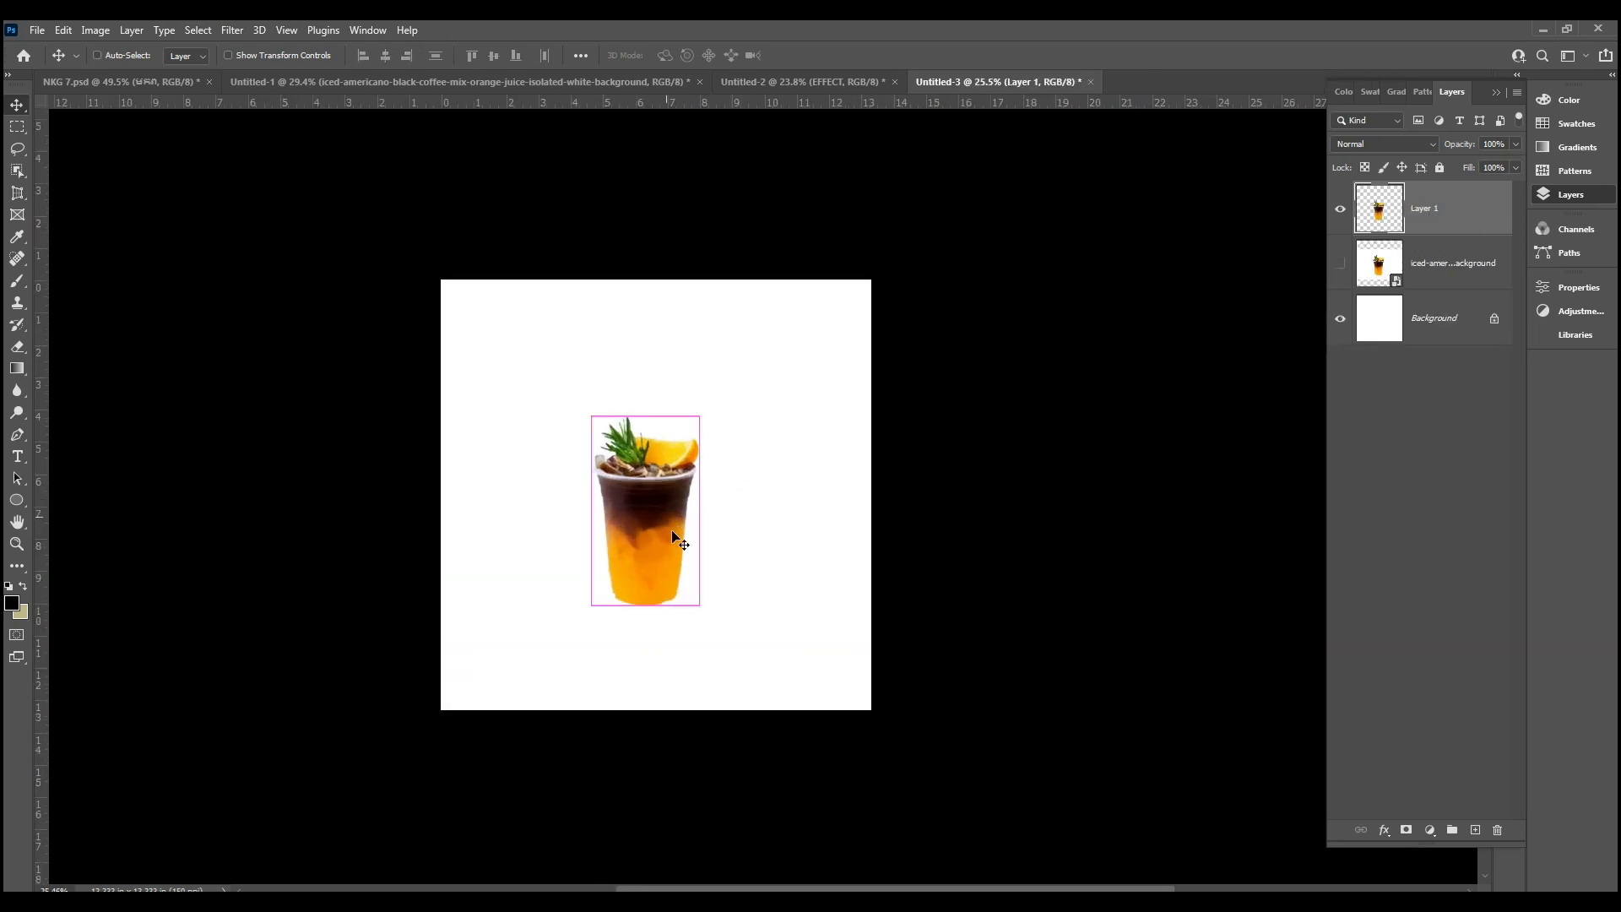
pyautogui.moveTo(700, 609); pyautogui.dragTo(732, 664)
pyautogui.click(837, 56)
pyautogui.scroll(2, 742, 500)
pyautogui.moveTo(742, 499); pyautogui.dragTo(743, 506)
# Step: Duplicate the cup, shift the copy to the right and rotate it about 17° clockwise
pyautogui.hotkey('ctrl', 'j')
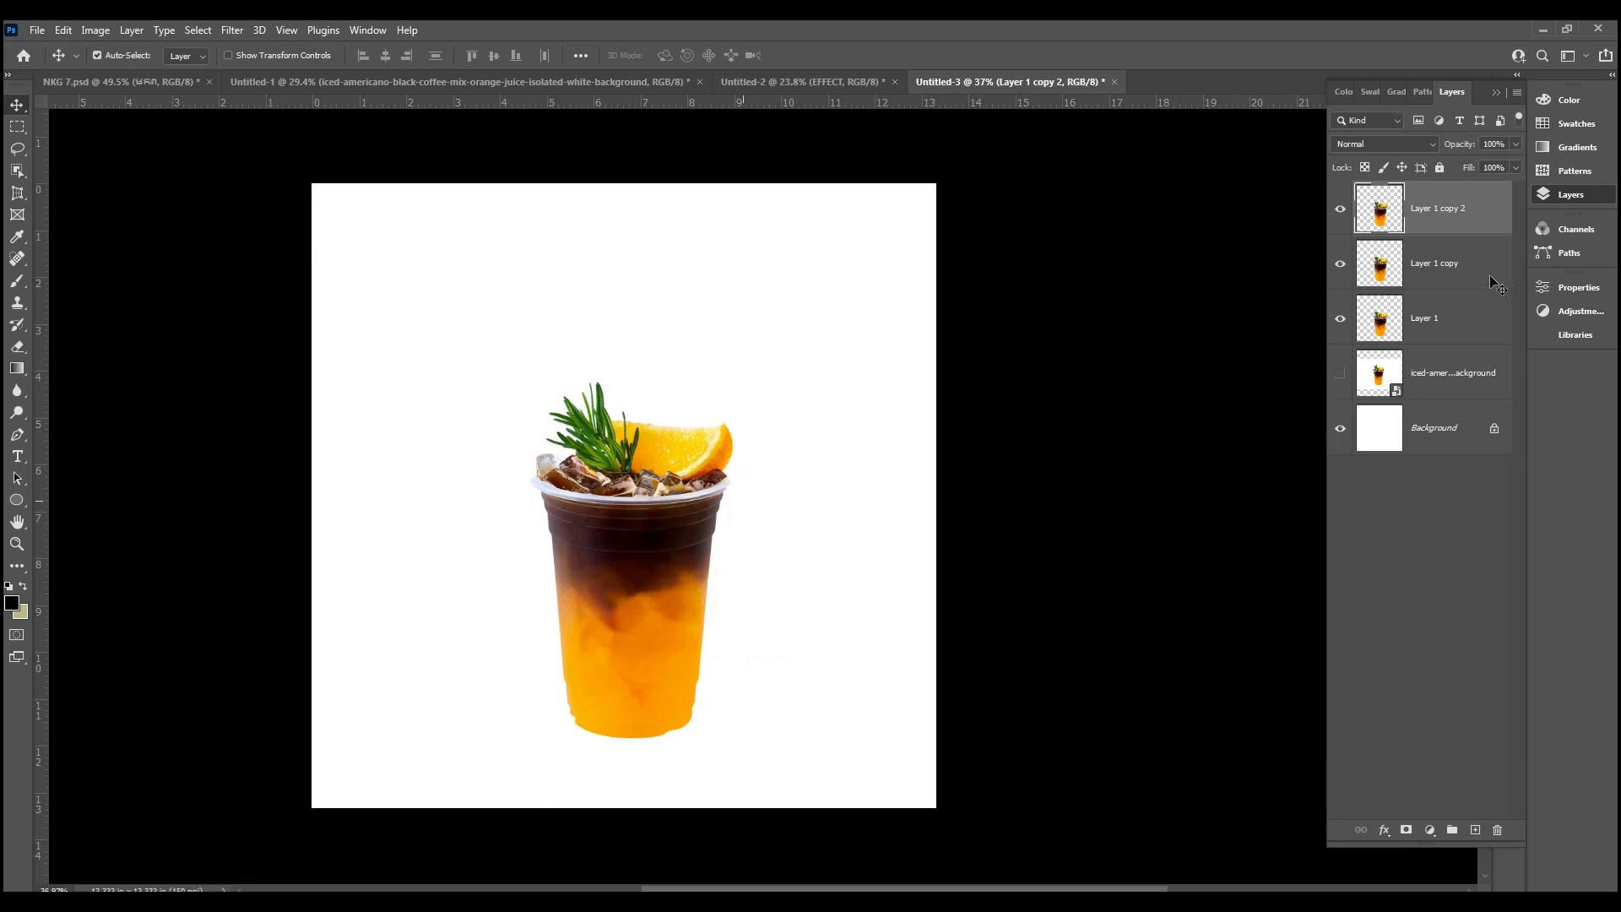
pyautogui.click(1382, 294)
pyautogui.scroll(1, 659, 538)
pyautogui.moveTo(659, 538); pyautogui.dragTo(716, 539)
pyautogui.hotkey('ctrl', 't')
pyautogui.moveTo(884, 375); pyautogui.dragTo(920, 372)
pyautogui.moveTo(741, 543); pyautogui.dragTo(755, 573)
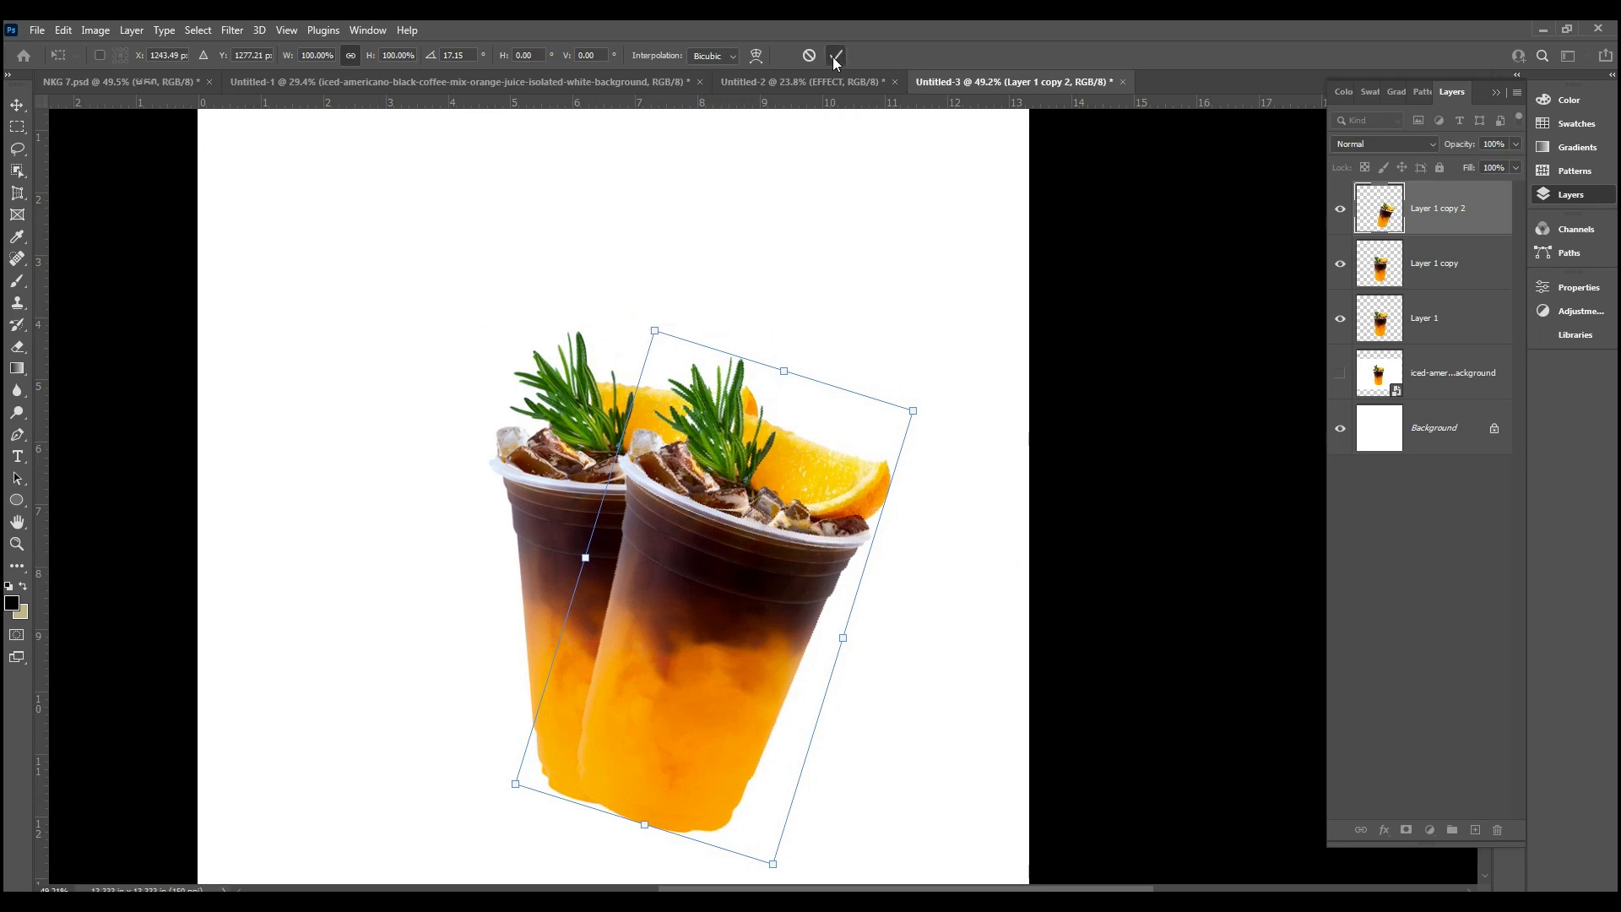
pyautogui.click(836, 54)
# Step: Delete the spare Layer 1 copy, place the tilted cup's layer behind Layer 1 and adjust both cups' positions
pyautogui.click(1443, 284)
pyautogui.press('Delete')
pyautogui.moveTo(1441, 220); pyautogui.dragTo(1436, 290)
pyautogui.moveTo(663, 571)
pyautogui.mouseDown()
pyautogui.moveTo(652, 545)
pyautogui.moveTo(646, 594)
pyautogui.mouseUp()
pyautogui.scroll(-3, 646, 594)
pyautogui.scroll(2, 646, 594)
pyautogui.moveTo(731, 562); pyautogui.dragTo(728, 548)
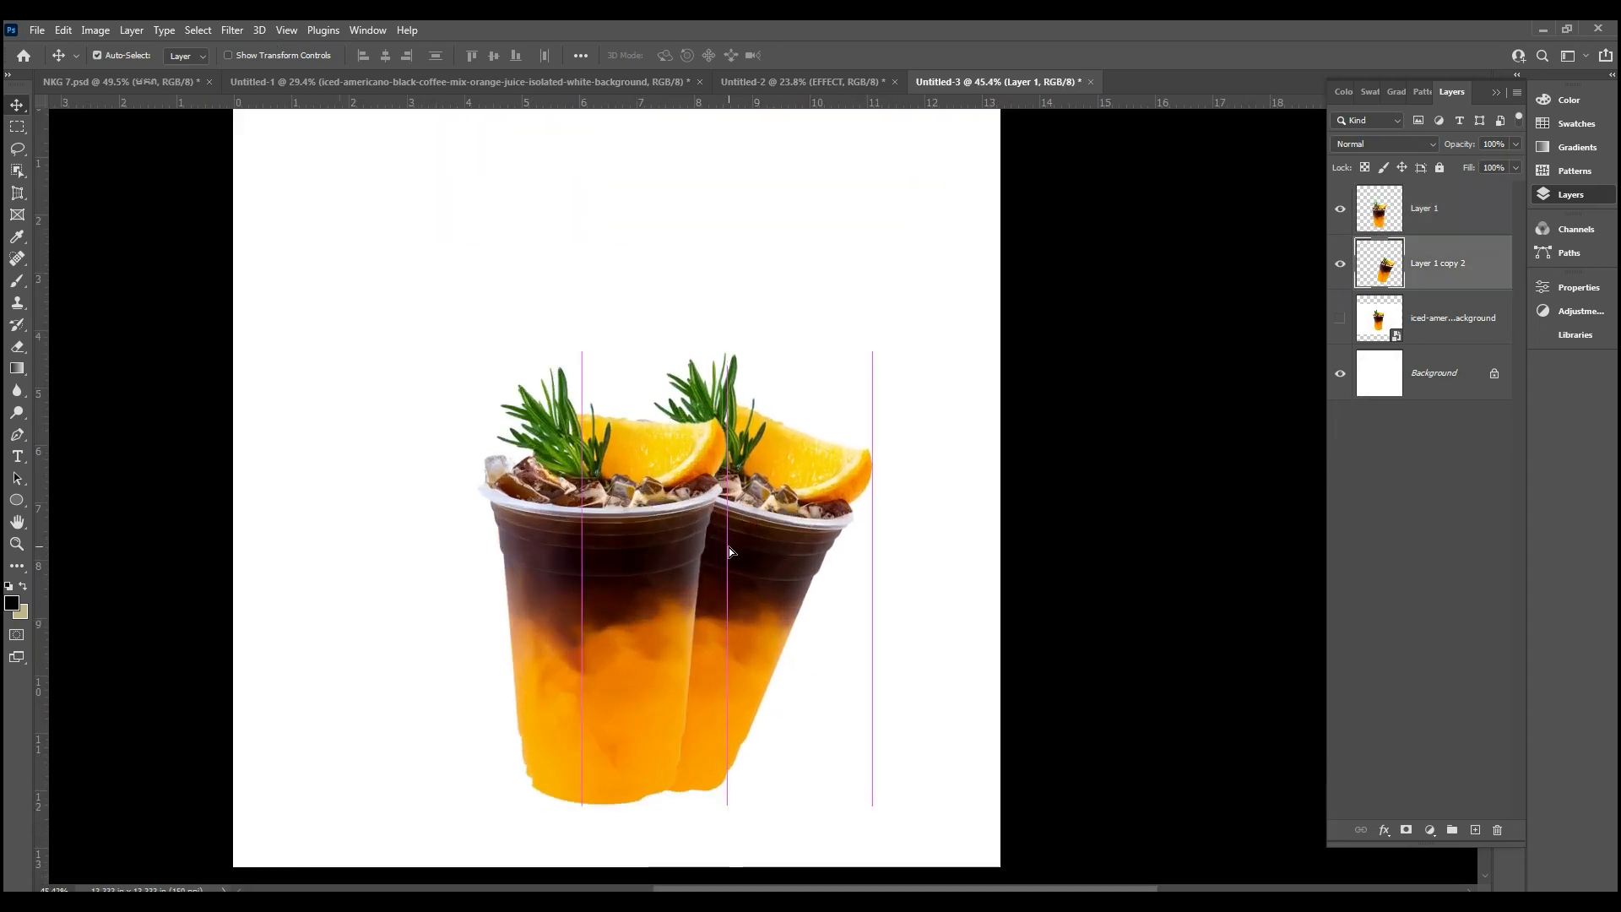
# Step: Duplicate the tilted cup, flip the copy horizontally and place it on the left of the front cup
pyautogui.scroll(-4, 728, 547)
pyautogui.scroll(-2, 735, 448)
pyautogui.scroll(2, 732, 441)
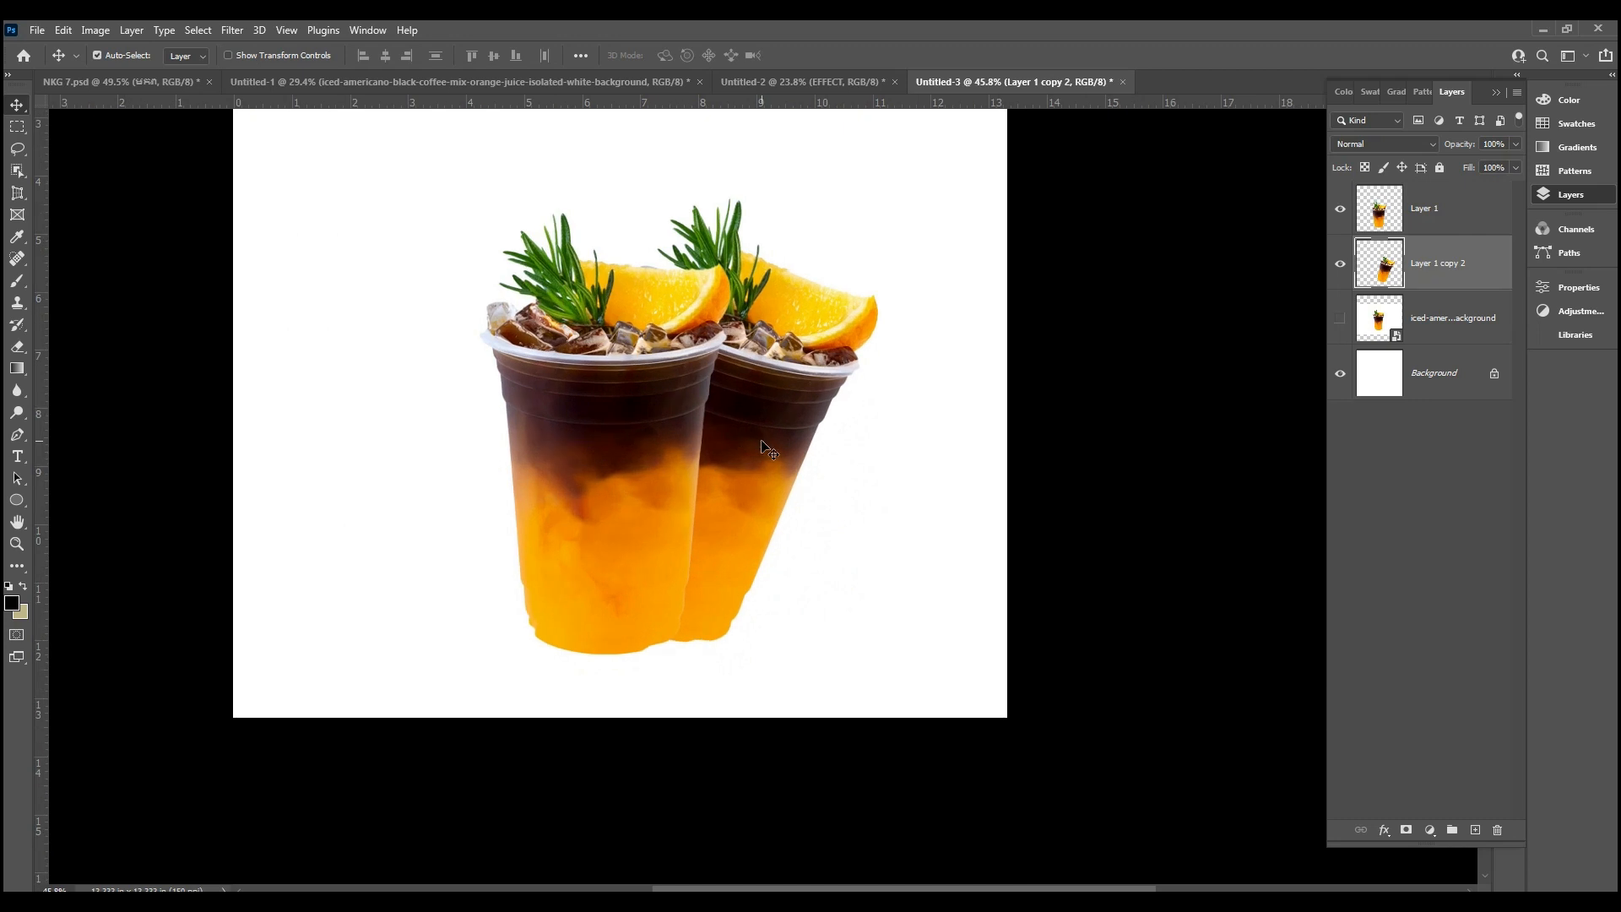
pyautogui.hotkey('ctrl', 'j')
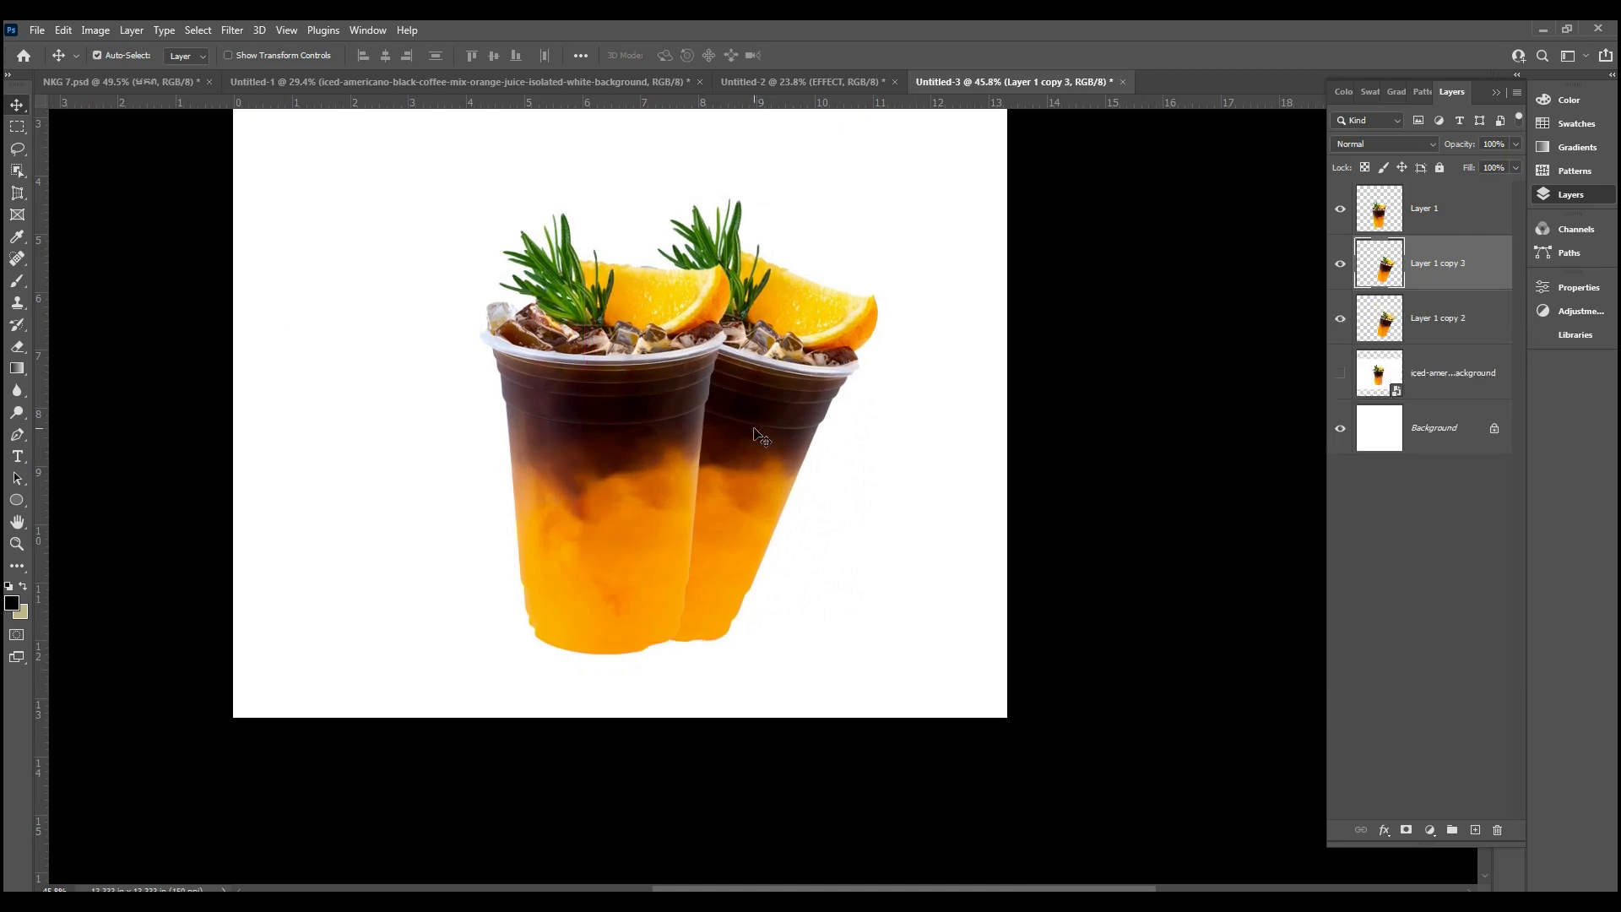
pyautogui.hotkey('ctrl', 't')
pyautogui.rightClick(764, 403)
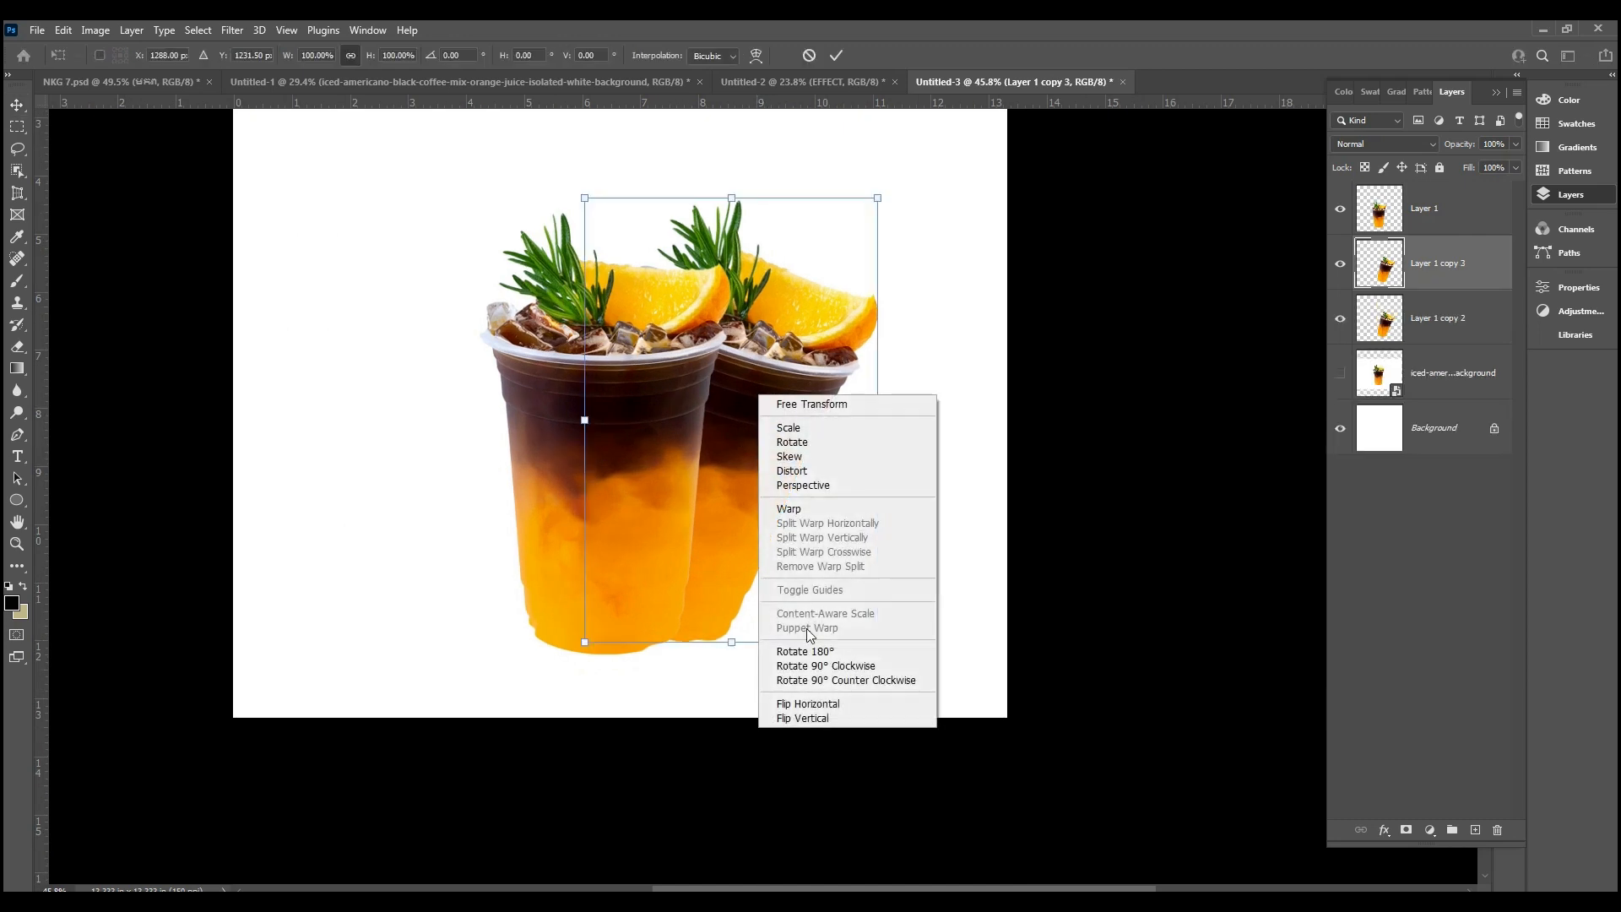
pyautogui.click(823, 701)
pyautogui.moveTo(724, 462); pyautogui.dragTo(498, 460)
pyautogui.click(836, 55)
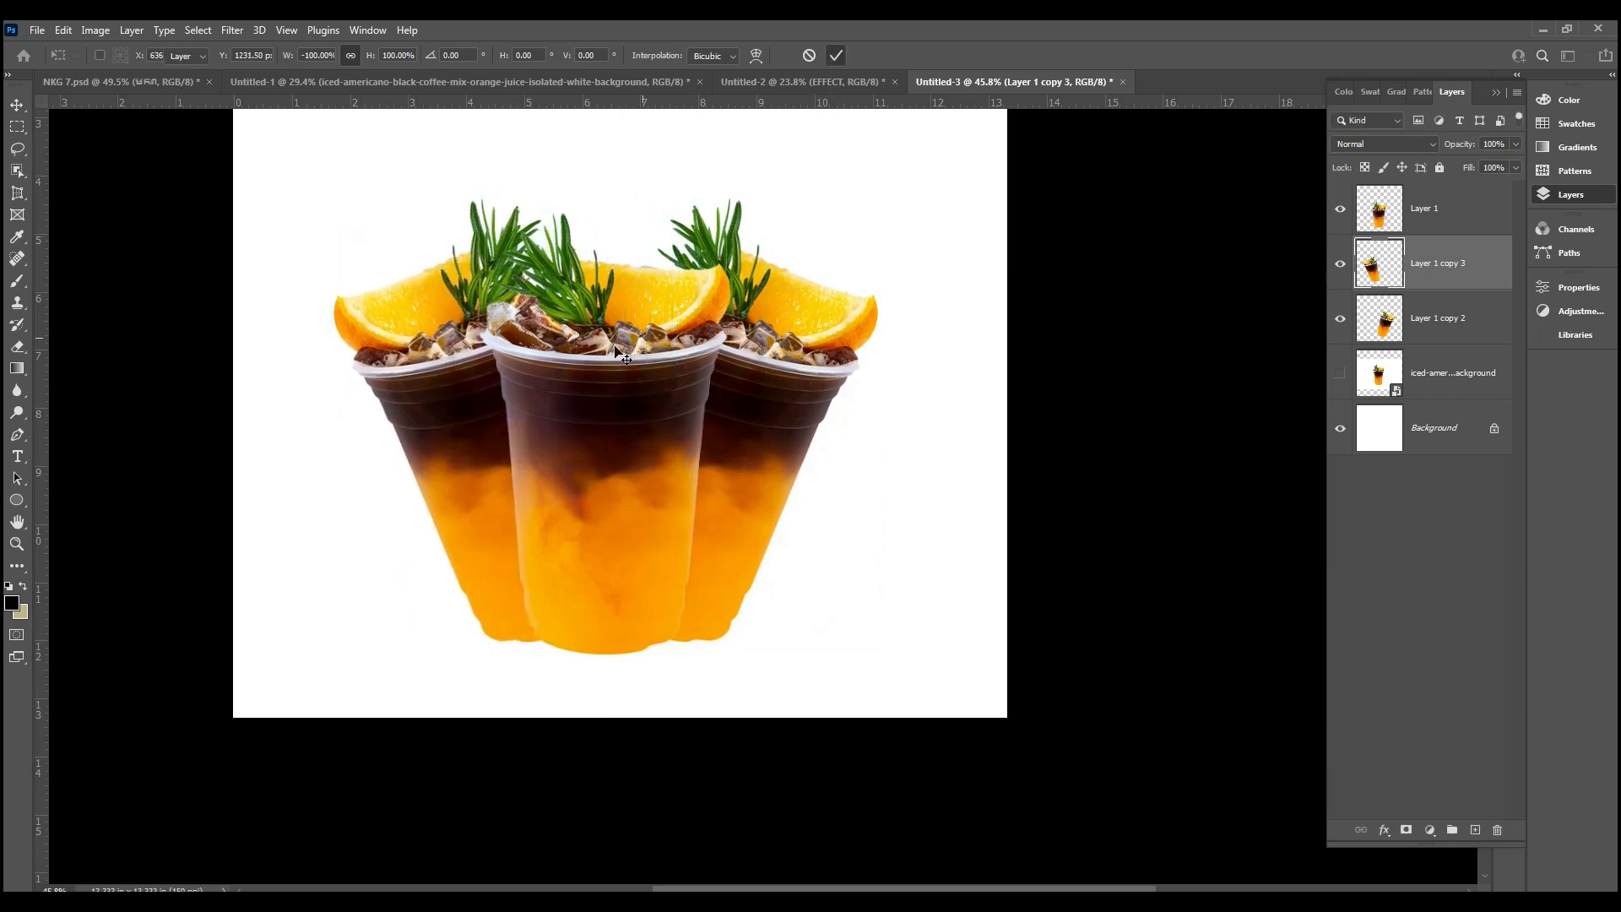
# Step: Nudge the front cup, then scale all three cups together to about 111% and reposition them on the canvas
pyautogui.scroll(-5, 617, 347)
pyautogui.scroll(2, 622, 351)
pyautogui.moveTo(587, 397); pyautogui.dragTo(593, 397)
pyautogui.moveTo(389, 173); pyautogui.dragTo(877, 579)
pyautogui.scroll(-5, 722, 459)
pyautogui.hotkey('ctrl', 't')
pyautogui.moveTo(772, 317); pyautogui.dragTo(803, 291)
pyautogui.moveTo(754, 428); pyautogui.dragTo(746, 416)
pyautogui.click(837, 54)
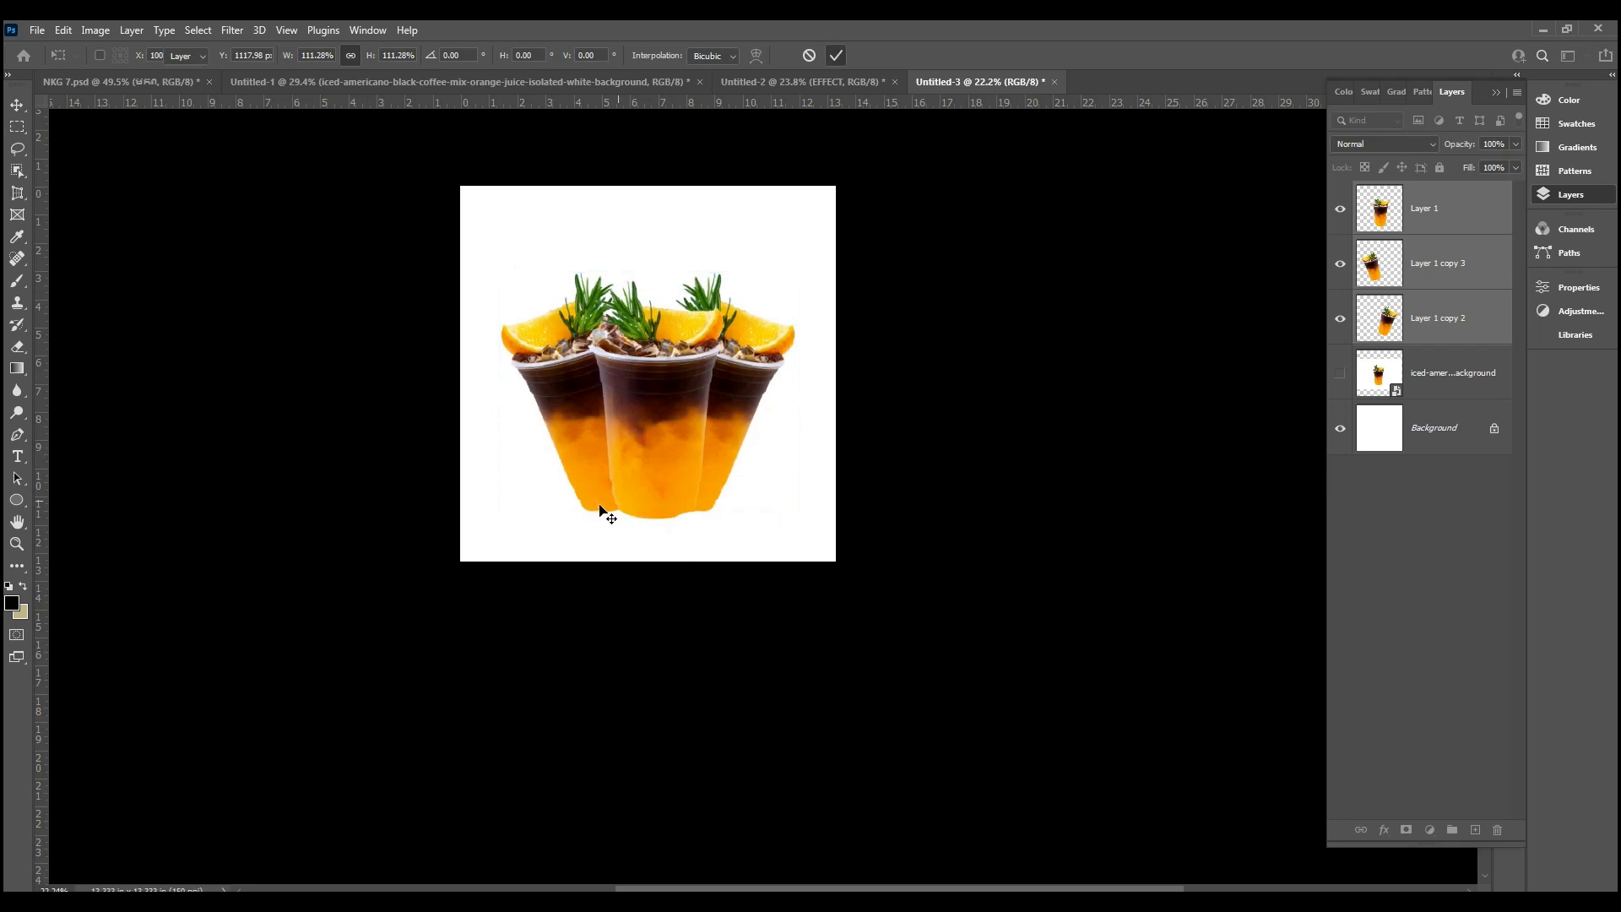
# Step: Add a new layer beneath the right cup's layer for brush painting and name it Shadow
pyautogui.scroll(3, 641, 502)
pyautogui.click(977, 443)
pyautogui.click(843, 380)
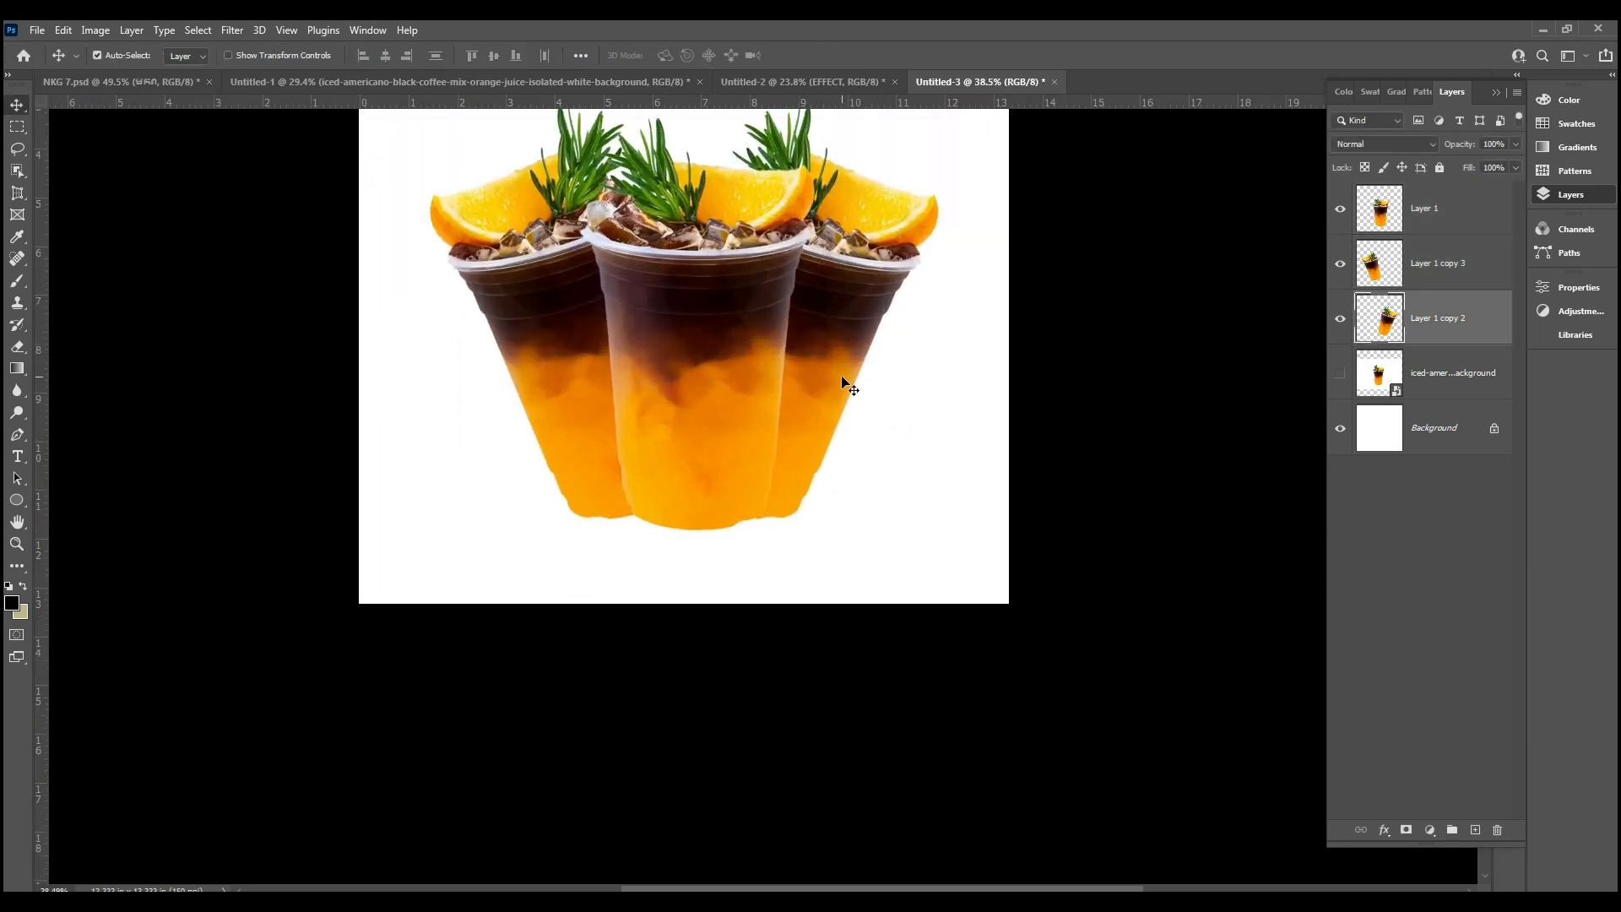
pyautogui.click(17, 281)
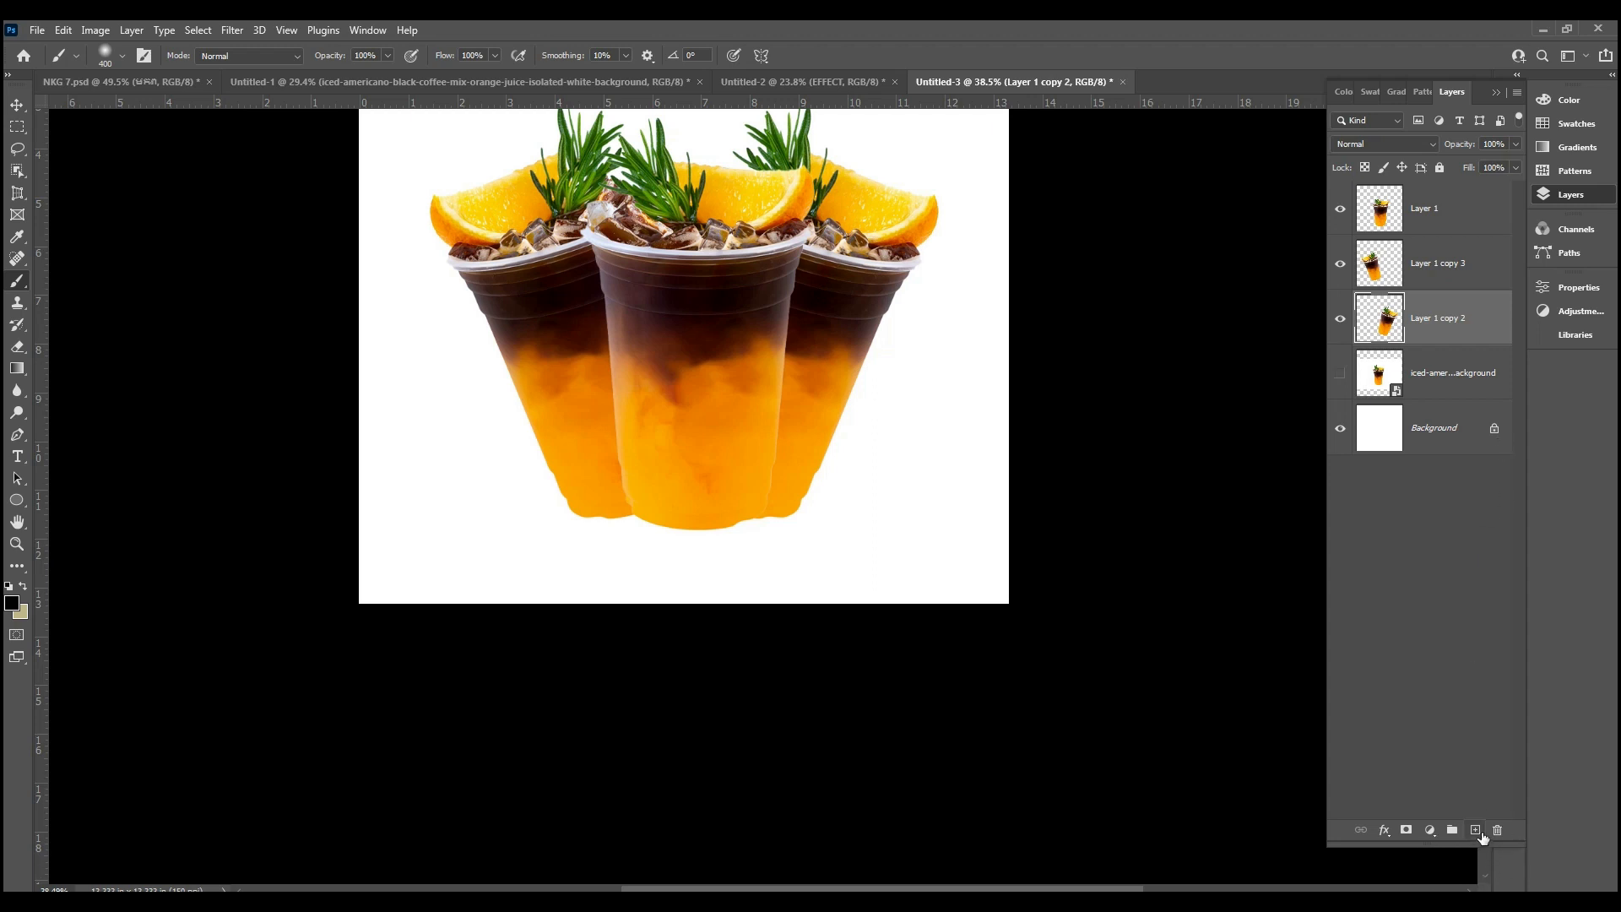
pyautogui.keyDown('ctrl'); pyautogui.click(1476, 831); pyautogui.keyUp('ctrl')
pyautogui.doubleClick(1433, 372)
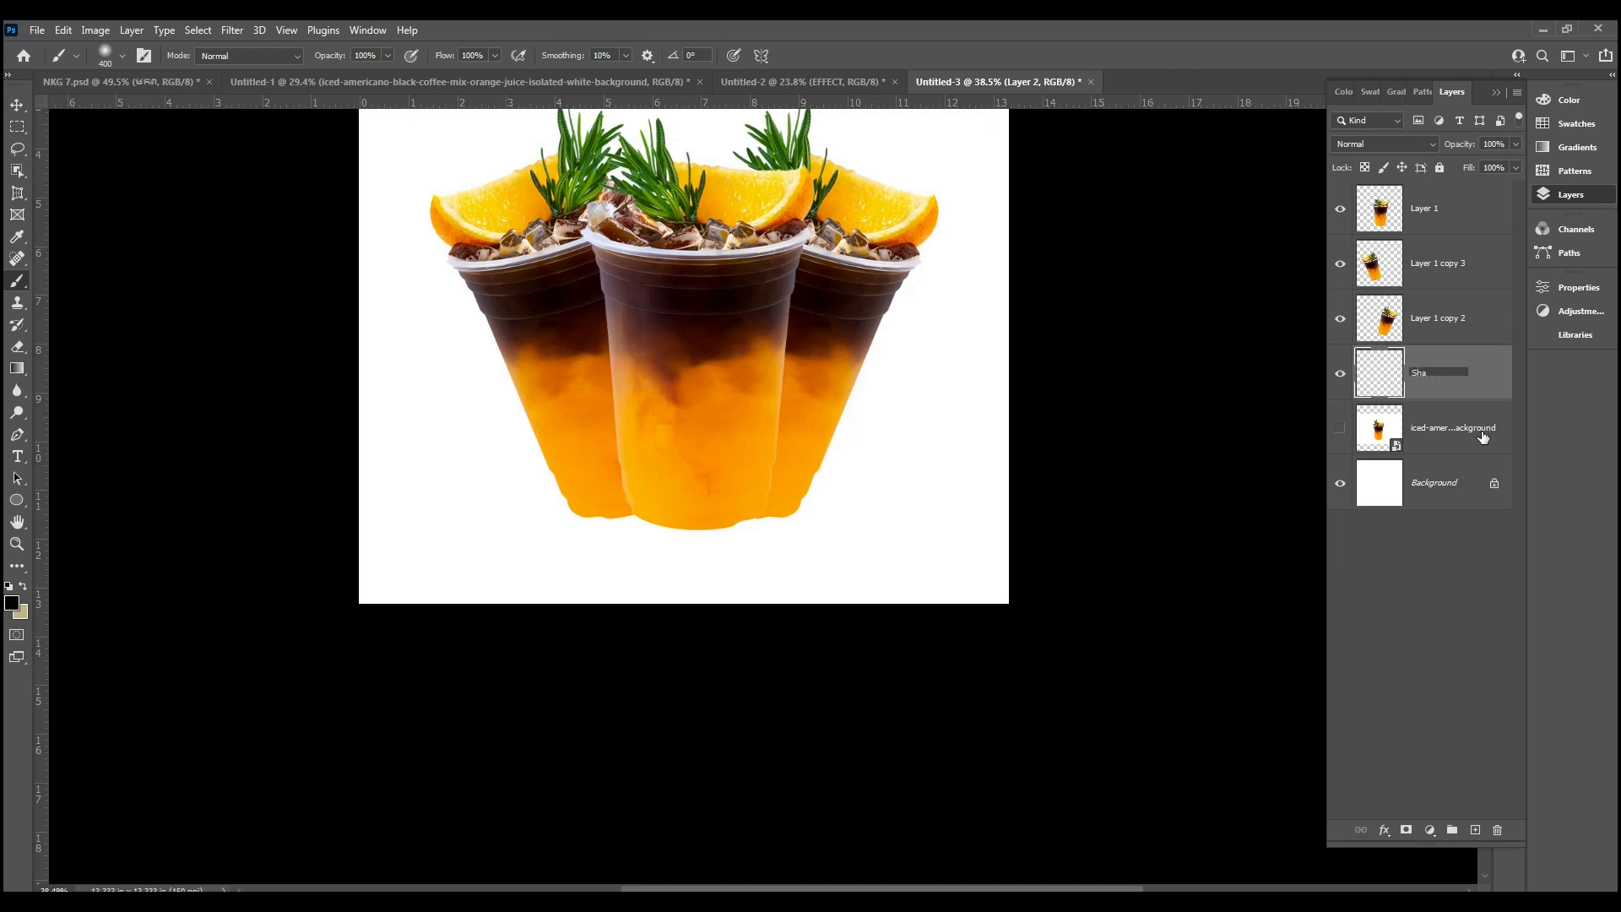
pyautogui.write('Shadow')
pyautogui.press('Return')
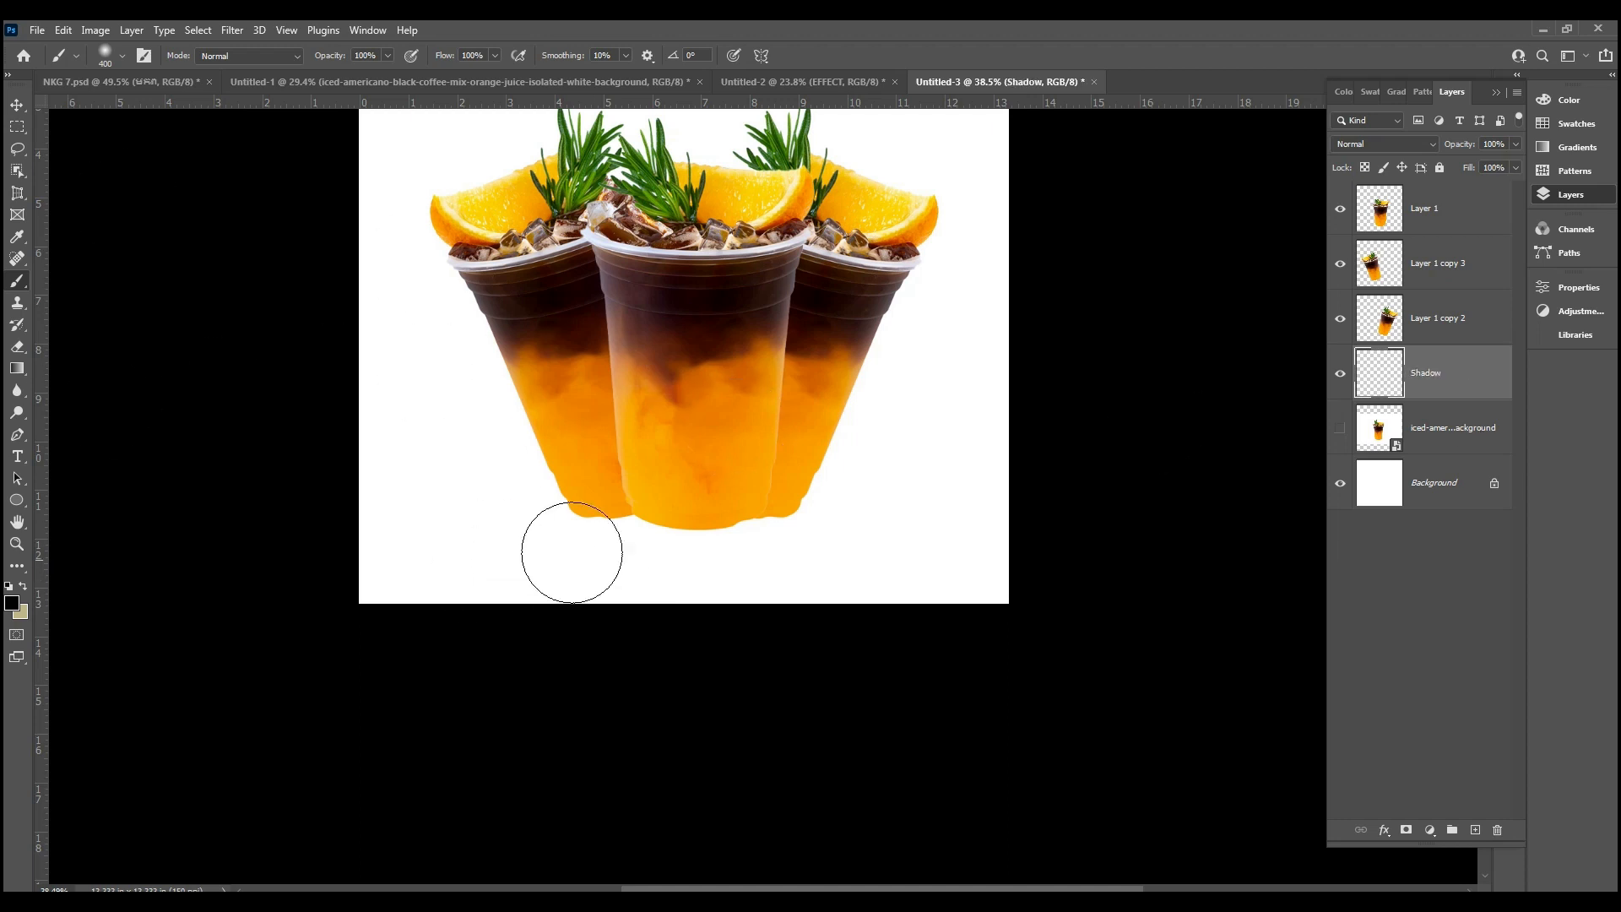
# Step: Paint a soft black spot under the left cup, flatten it to about 30% height and tilt it about -6°
pyautogui.moveTo(543, 568); pyautogui.dragTo(603, 508)
pyautogui.hotkey('ctrl', 't')
pyautogui.moveTo(617, 619); pyautogui.dragTo(605, 496)
pyautogui.scroll(4, 643, 523)
pyautogui.moveTo(805, 511); pyautogui.dragTo(799, 500)
pyautogui.moveTo(676, 567); pyautogui.dragTo(606, 515)
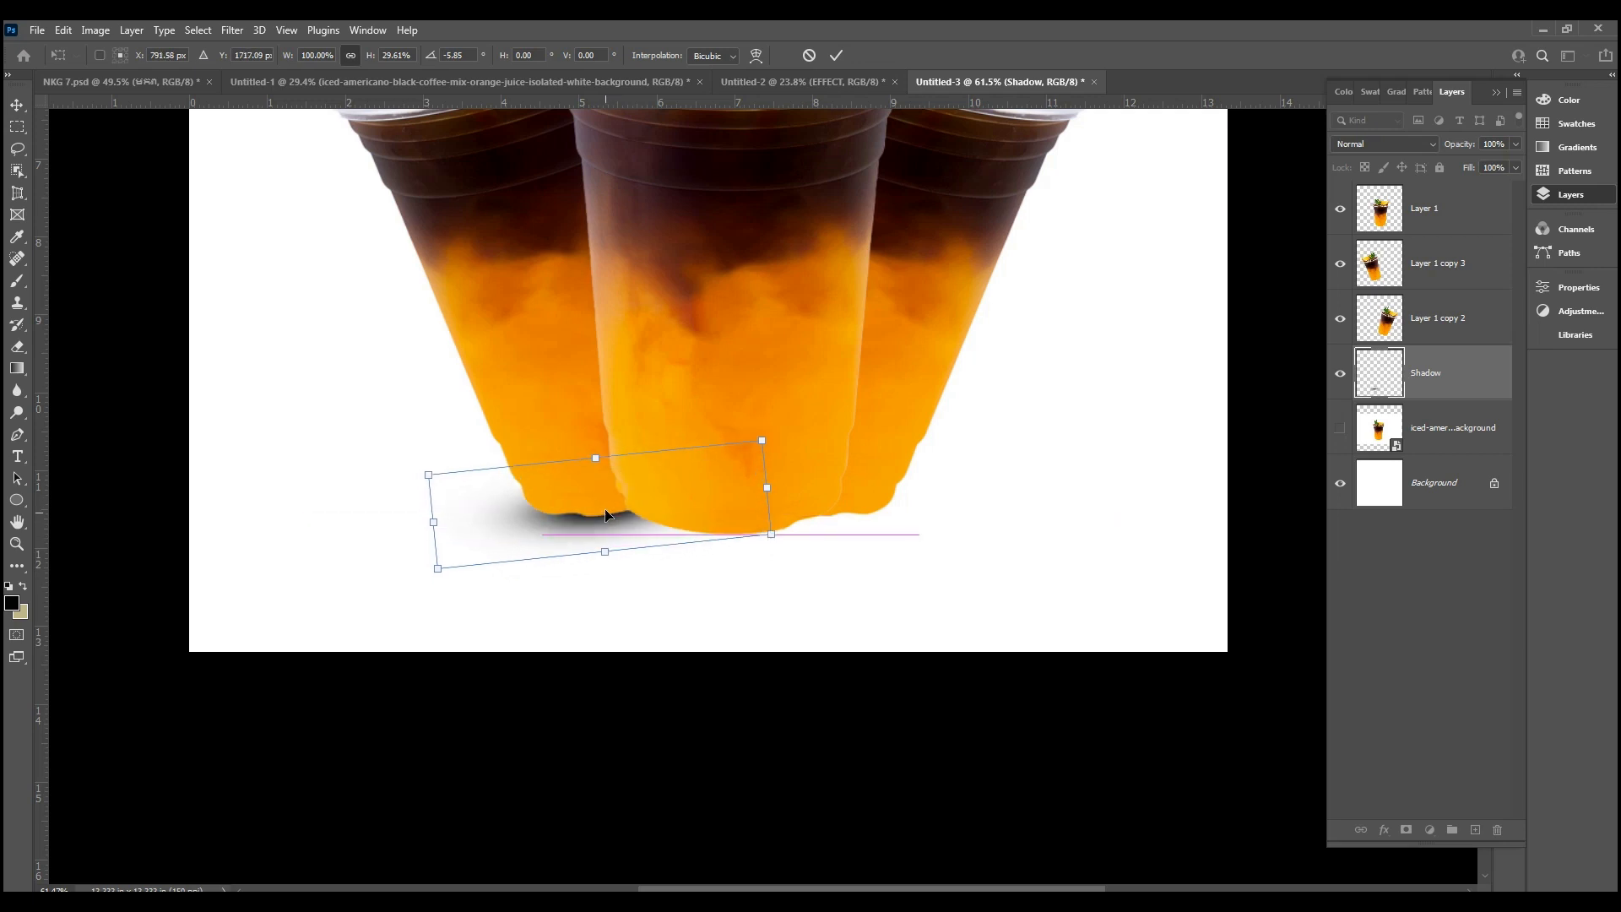
pyautogui.click(843, 51)
# Step: Set the Shadow layer's opacity to 67%
pyautogui.press('b')
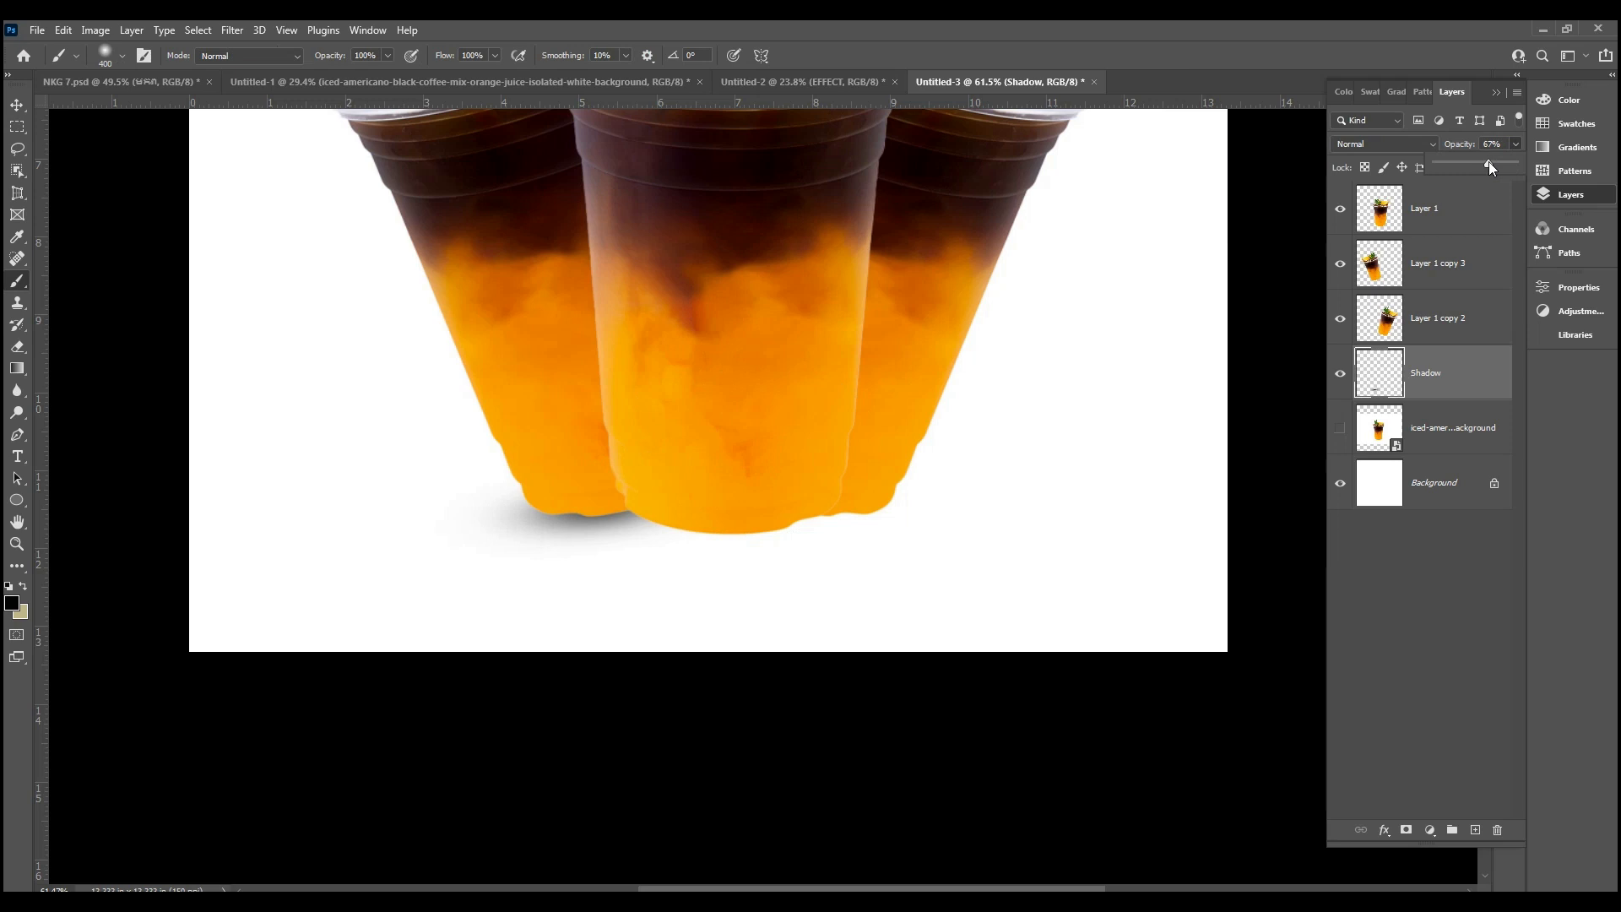
pyautogui.press('v')
pyautogui.scroll(5, 579, 572)
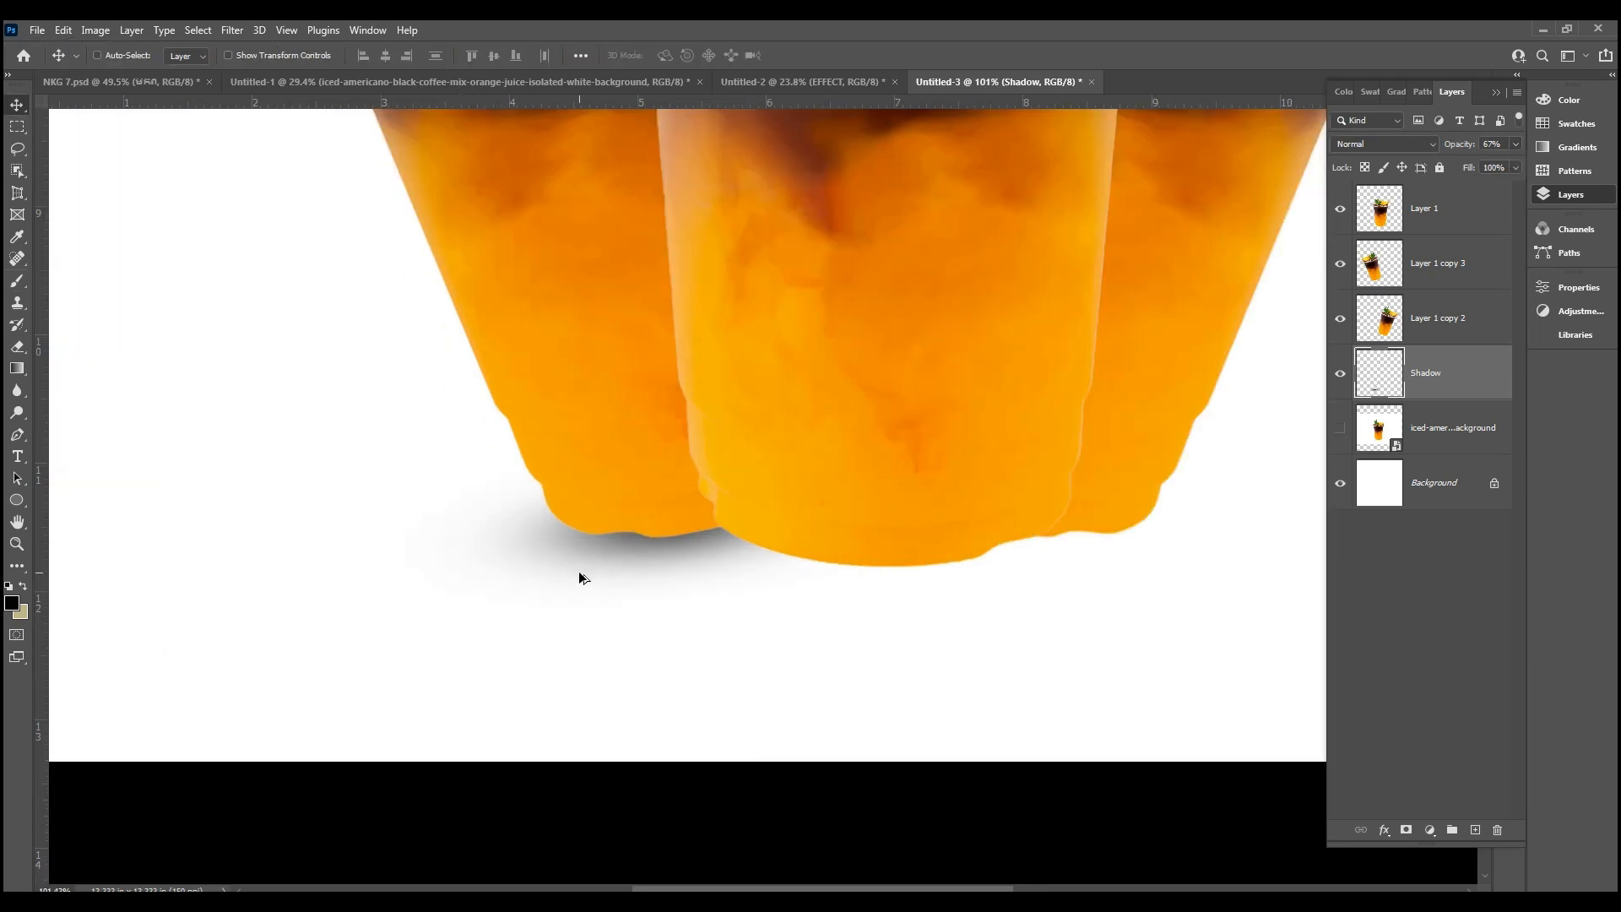
# Step: Copy the shadow under the middle cup, scaling it to about 113% wide and 123% high and rotating it about 2°
pyautogui.scroll(-4, 642, 548)
pyautogui.moveTo(638, 547); pyautogui.dragTo(794, 575)
pyautogui.hotkey('ctrl', 't')
pyautogui.moveTo(1060, 510); pyautogui.dragTo(1055, 540)
pyautogui.moveTo(565, 538); pyautogui.dragTo(535, 543)
pyautogui.moveTo(765, 558); pyautogui.dragTo(756, 615)
pyautogui.moveTo(1013, 597); pyautogui.dragTo(1013, 581)
pyautogui.moveTo(887, 608)
pyautogui.mouseDown()
pyautogui.moveTo(898, 615)
pyautogui.moveTo(879, 608)
pyautogui.mouseUp()
pyautogui.click(836, 54)
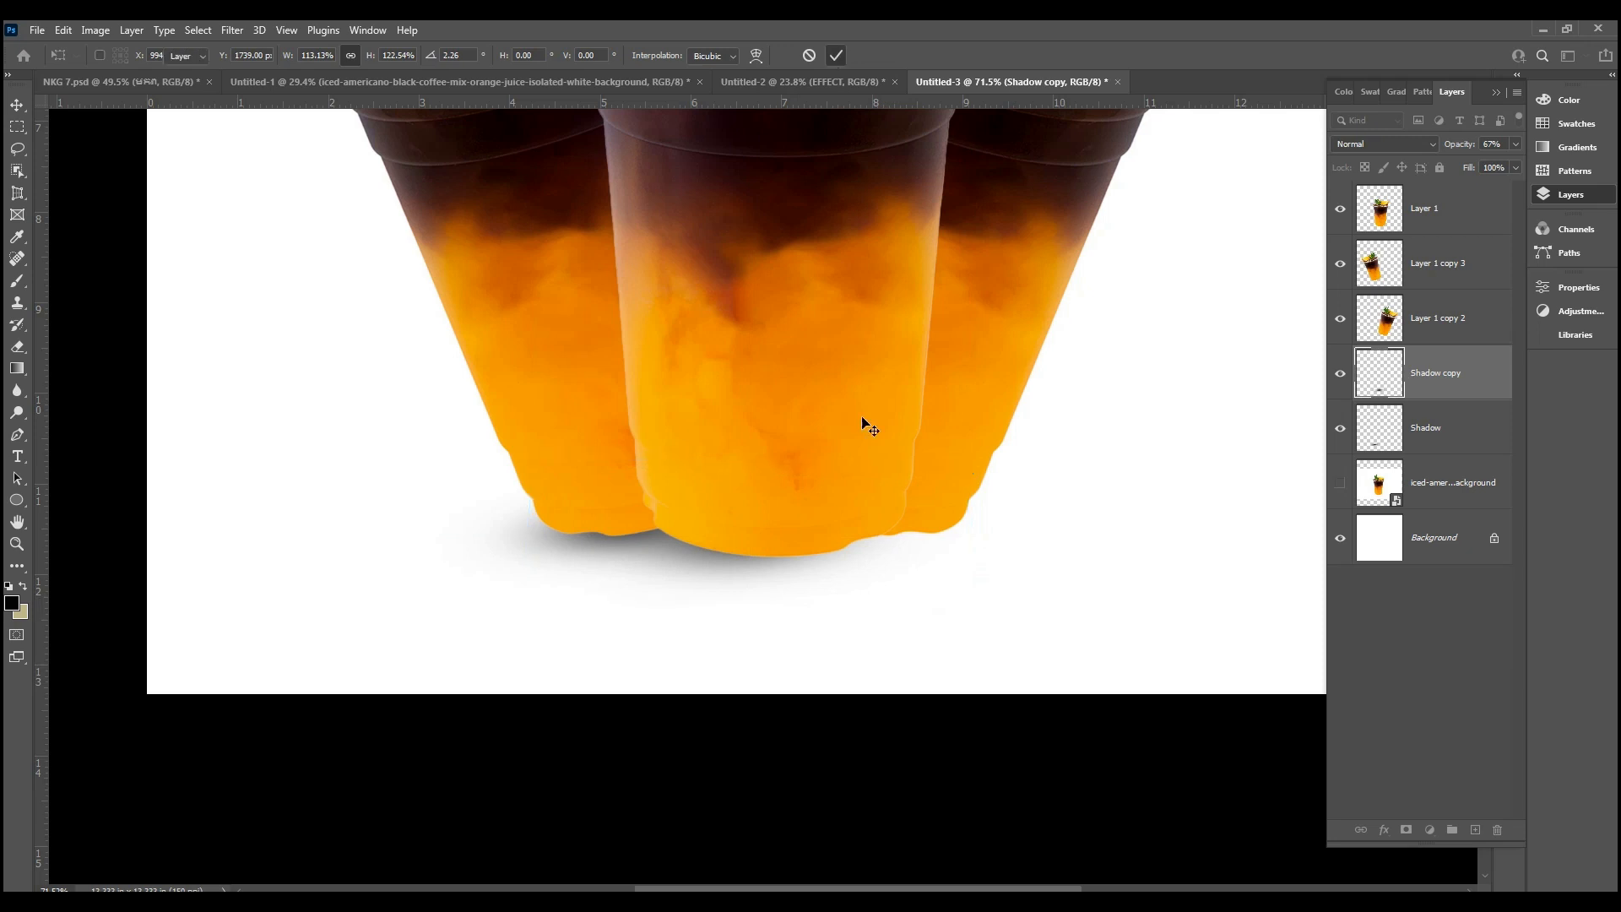
# Step: Refine the position, angle and shape of the middle cup's shadow so it follows the cup's base
pyautogui.moveTo(786, 568); pyautogui.dragTo(799, 576)
pyautogui.scroll(-5, 763, 544)
pyautogui.scroll(5, 753, 550)
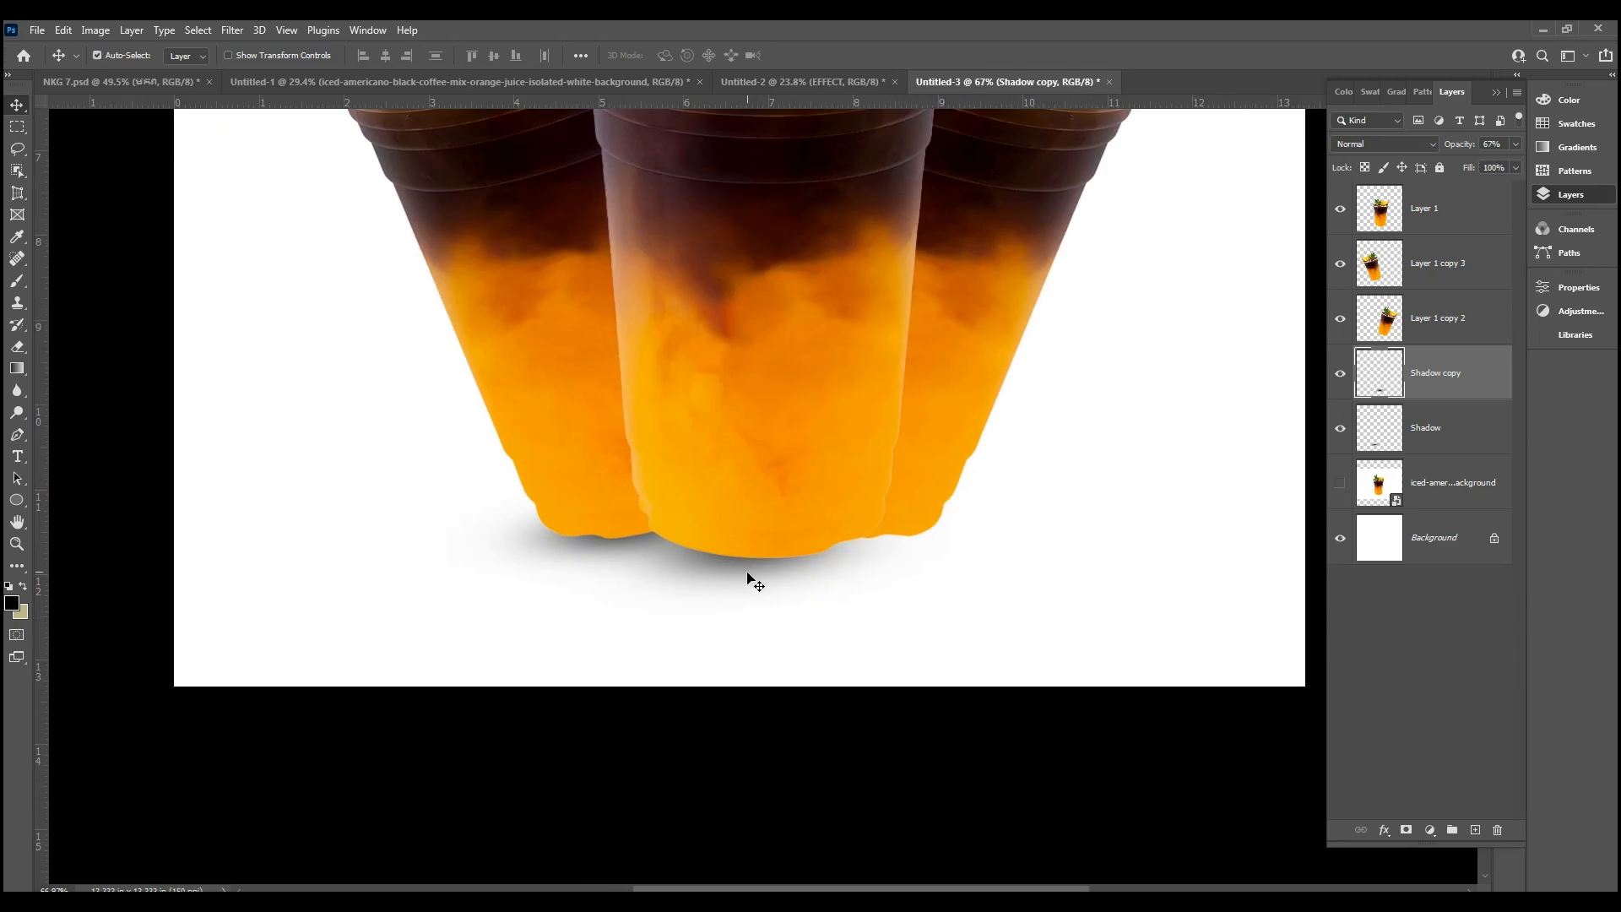
pyautogui.hotkey('ctrl', 't')
pyautogui.moveTo(1001, 570); pyautogui.dragTo(1018, 557)
pyautogui.moveTo(849, 583); pyautogui.dragTo(842, 587)
pyautogui.click(833, 54)
# Step: Duplicate the middle cup's shadow and place the copy under the right cup
pyautogui.moveTo(738, 564); pyautogui.dragTo(920, 566)
pyautogui.scroll(2, 919, 554)
pyautogui.scroll(-5, 919, 549)
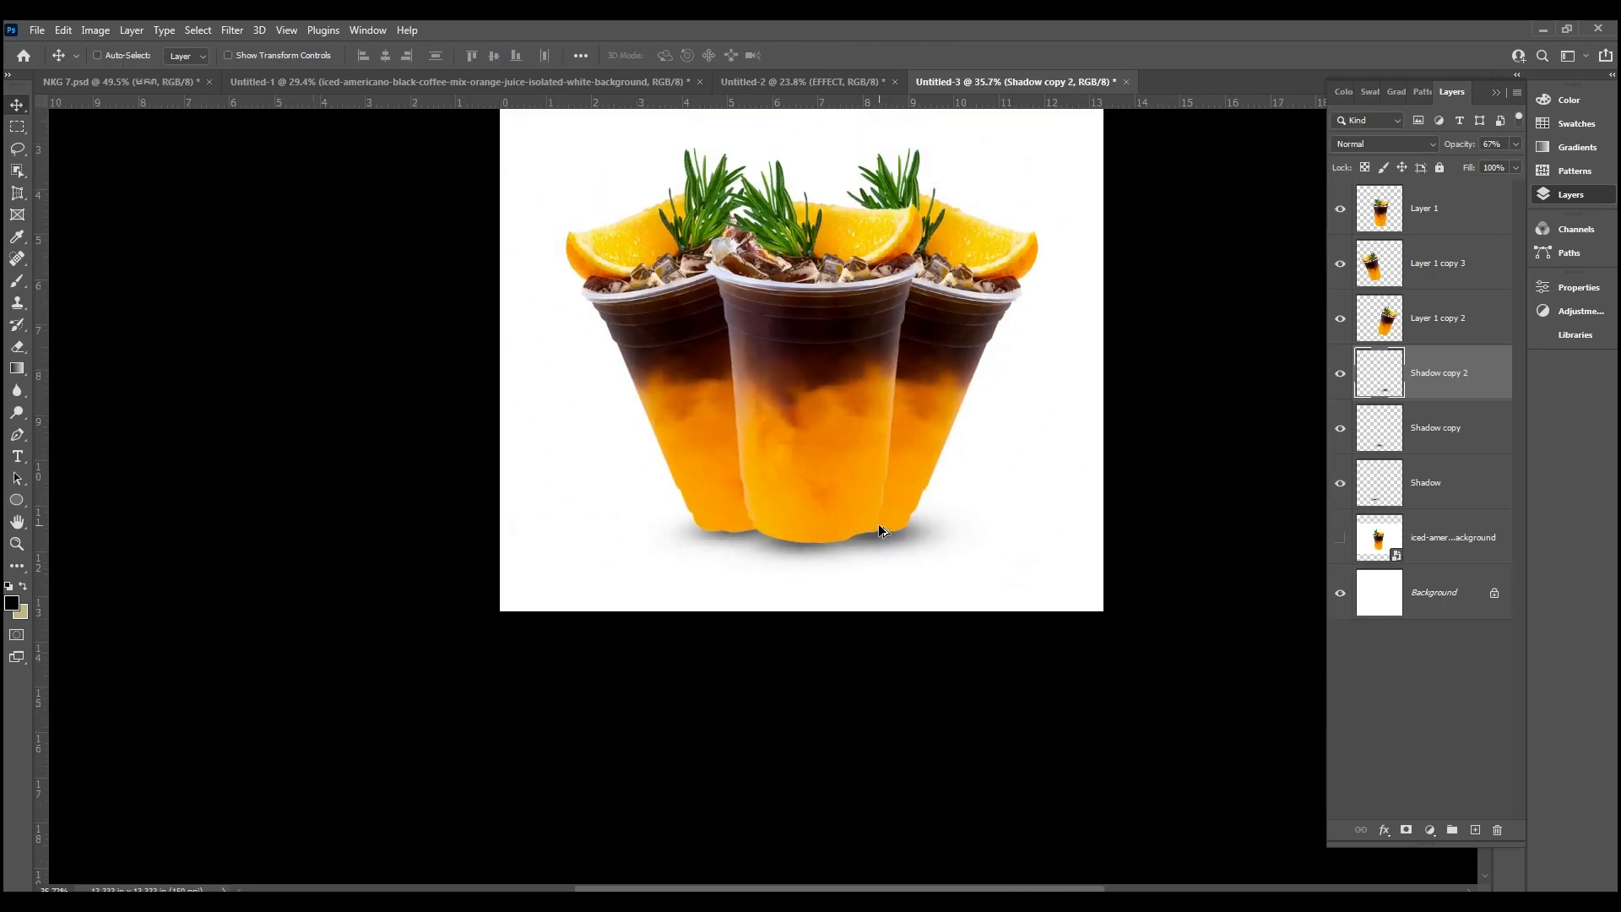
pyautogui.scroll(4, 883, 532)
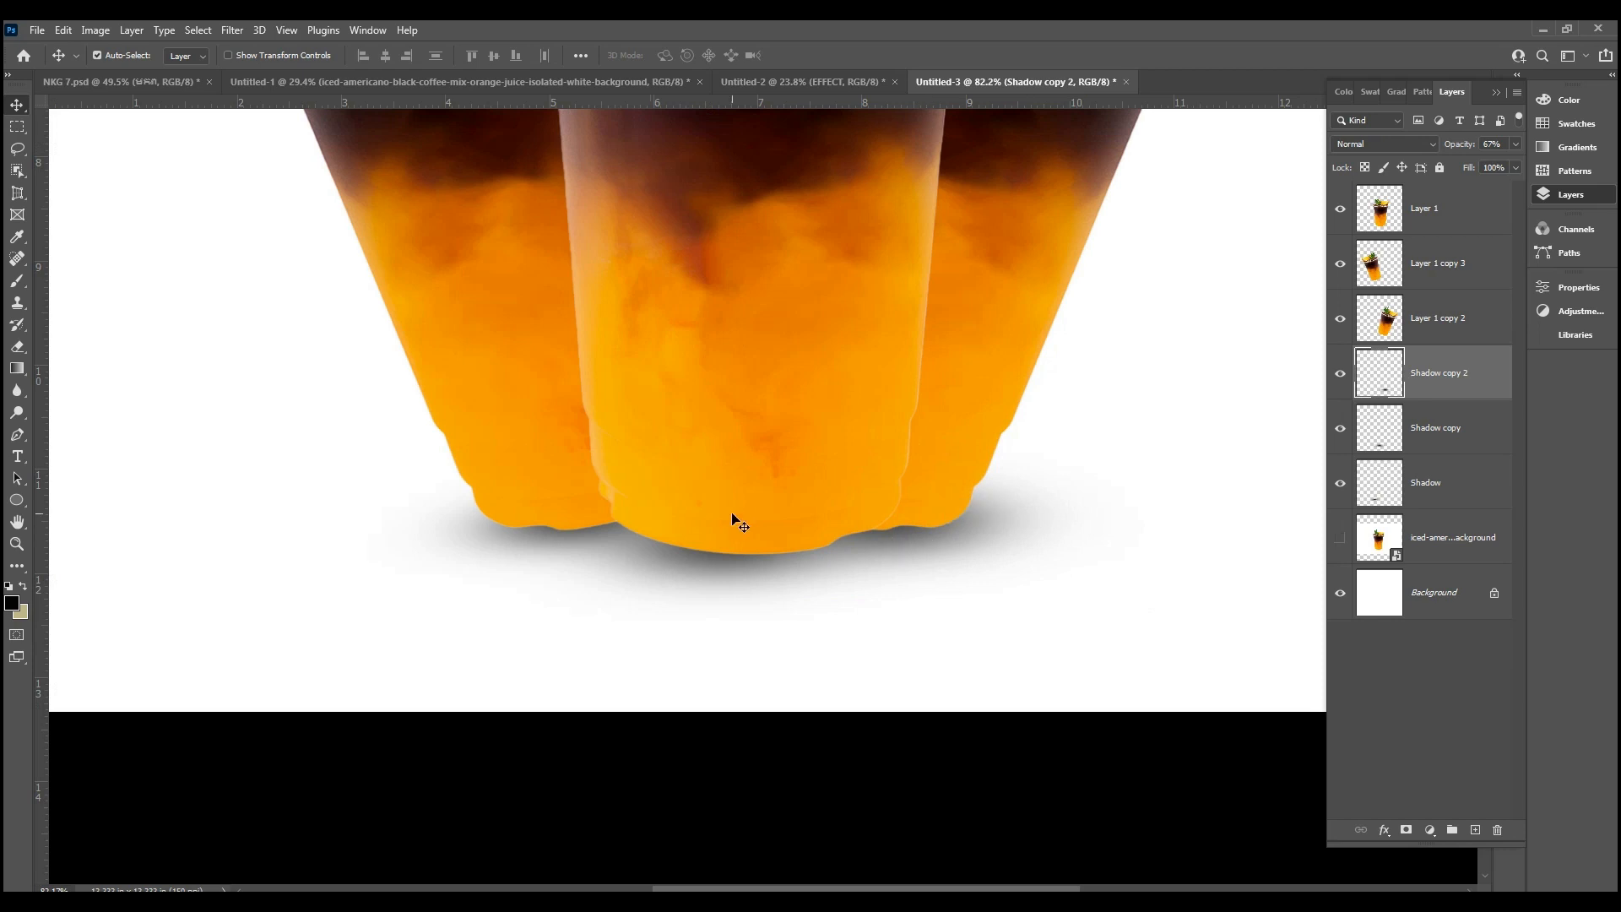
pyautogui.scroll(-5, 735, 521)
# Step: Add a Solid Color fill layer above the Background, using the orange sampled from the middle cup's drink
pyautogui.click(1520, 433)
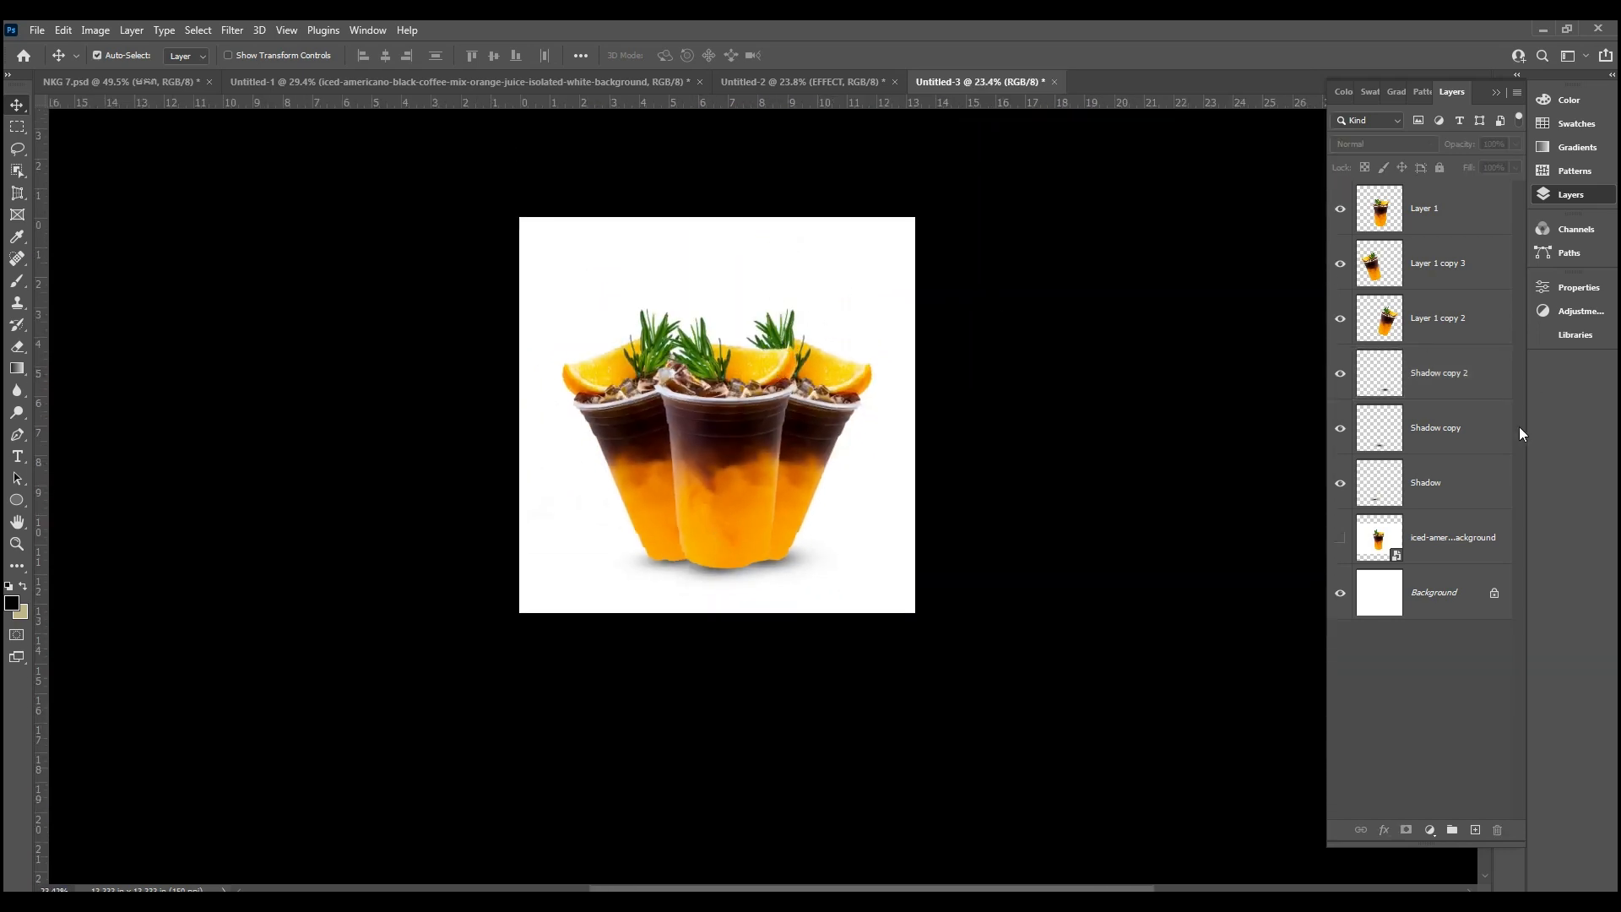
pyautogui.click(1453, 597)
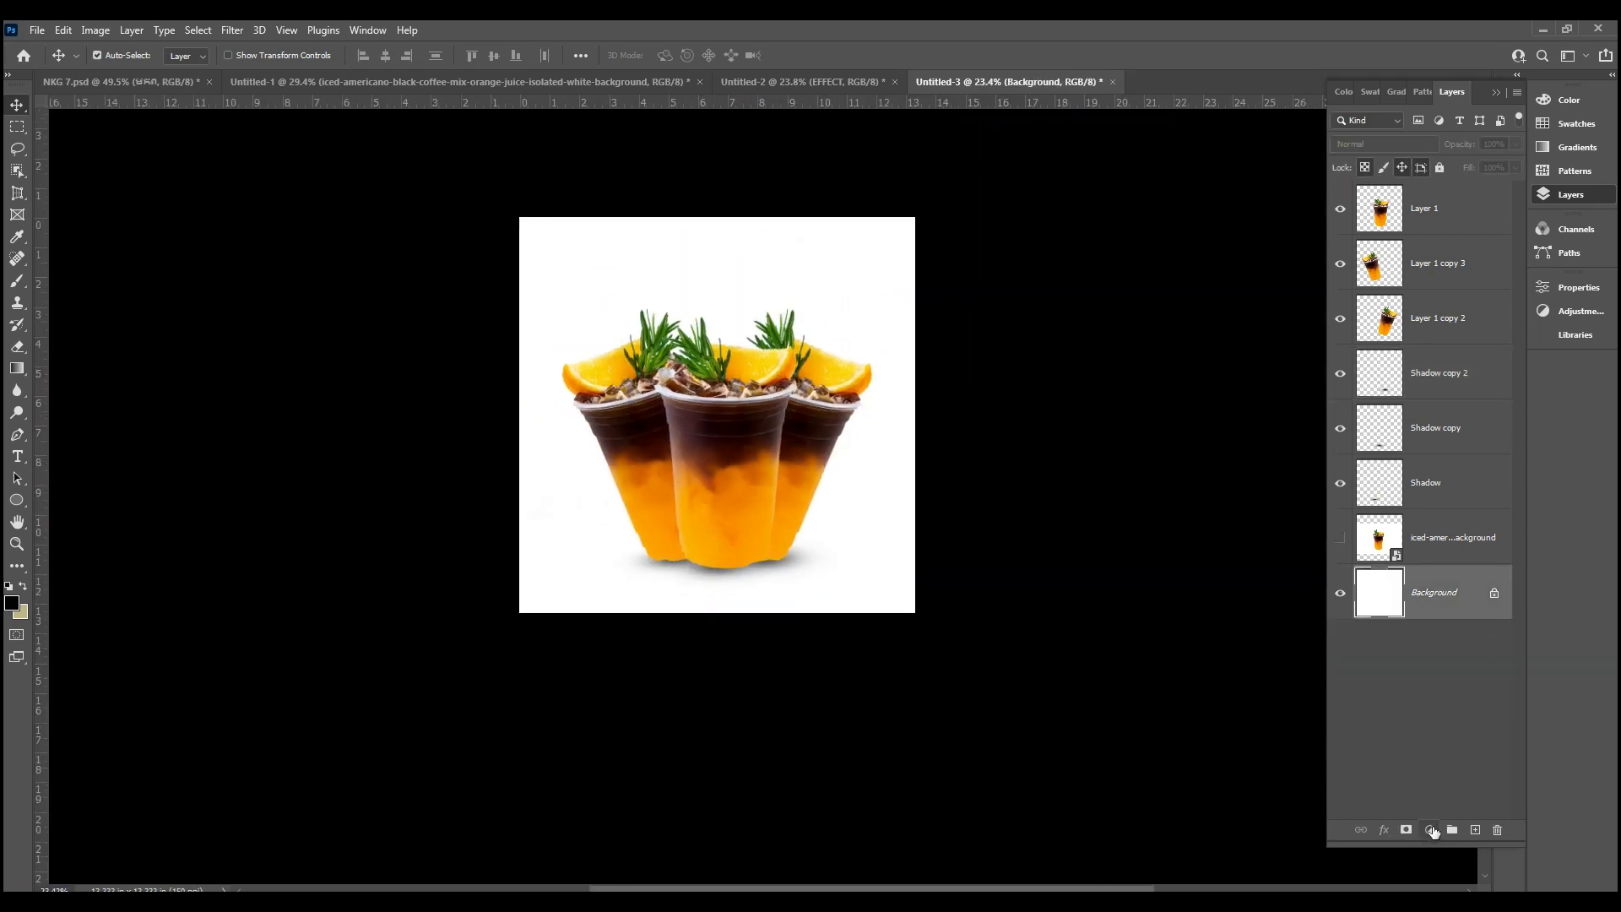
pyautogui.click(1431, 831)
pyautogui.click(1470, 529)
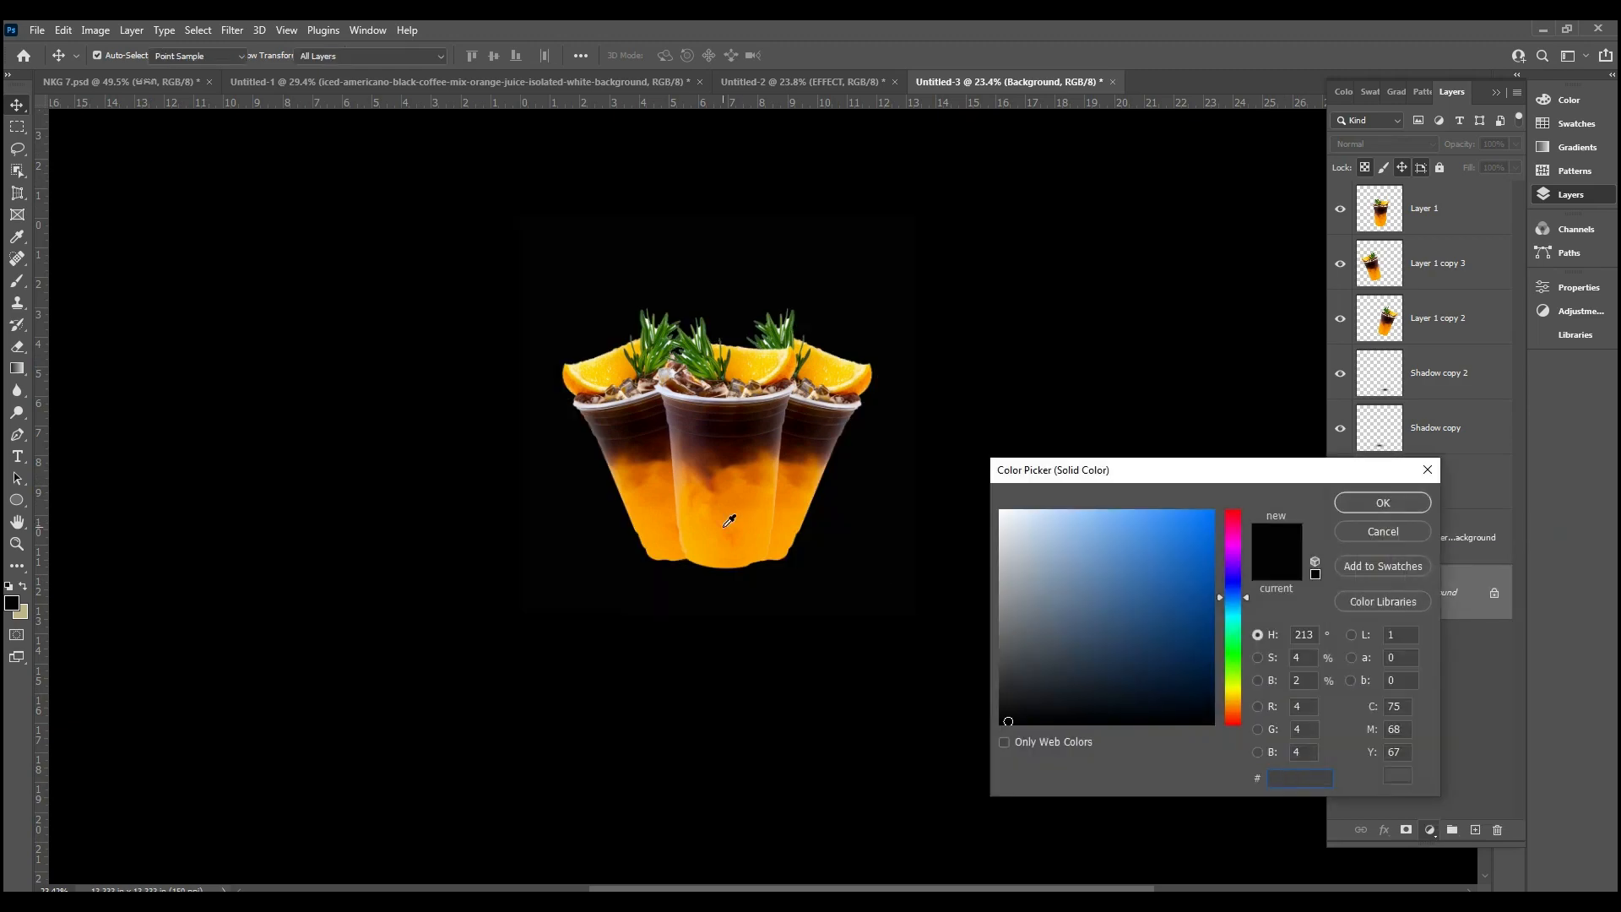
pyautogui.click(735, 517)
pyautogui.click(1382, 504)
# Step: Nudge the right cup's shadow slightly upward against its base
pyautogui.scroll(5, 808, 505)
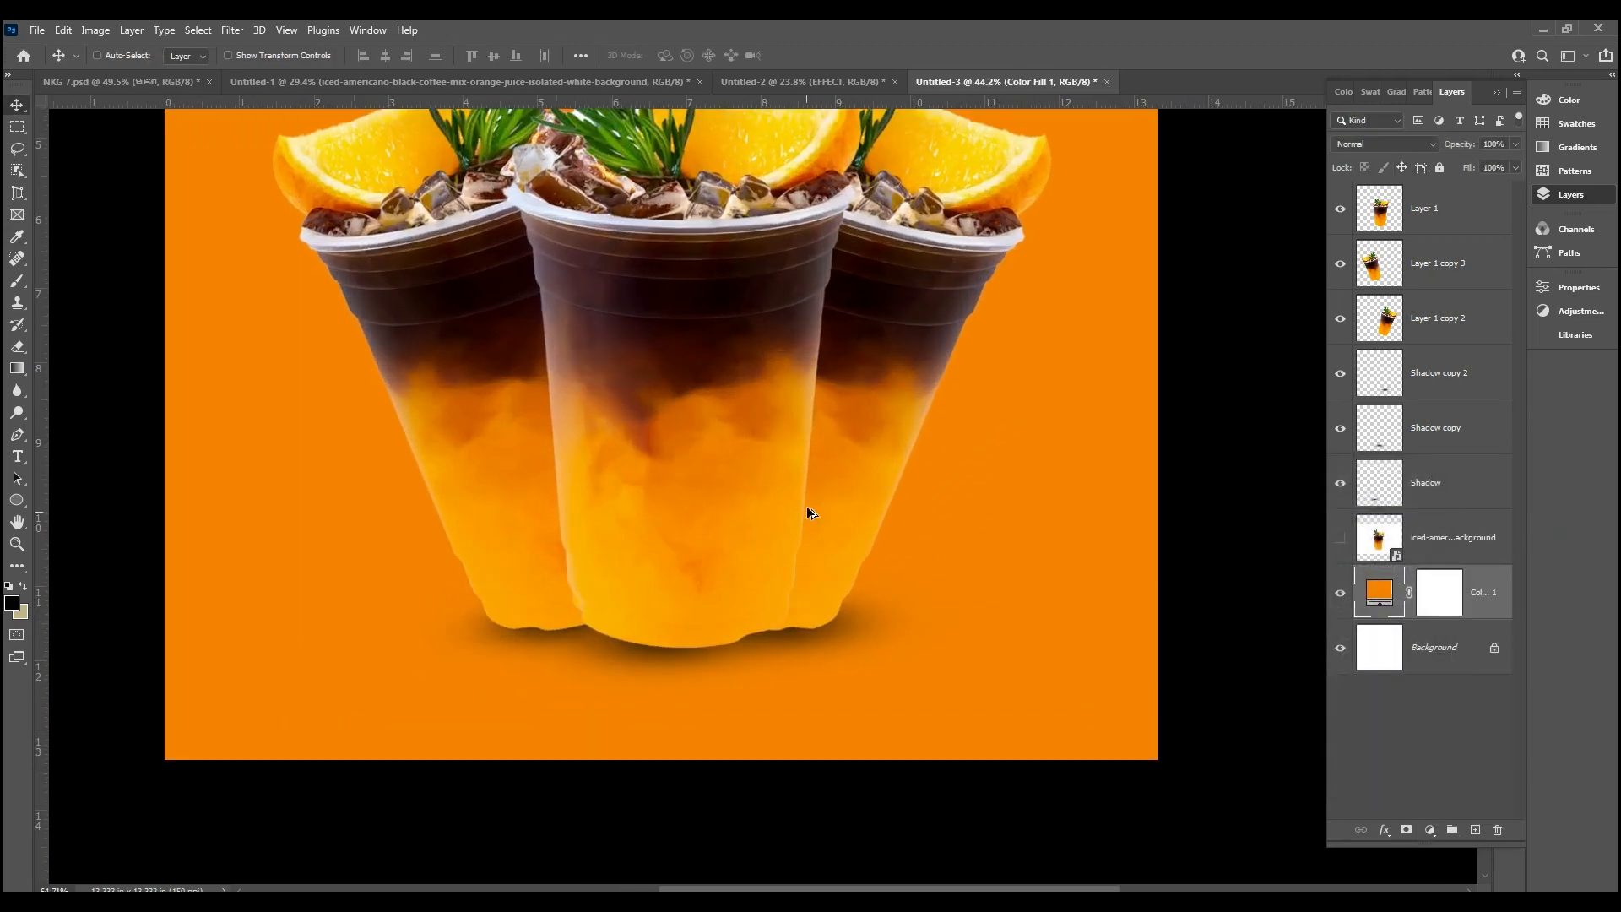
pyautogui.moveTo(838, 657); pyautogui.dragTo(837, 636)
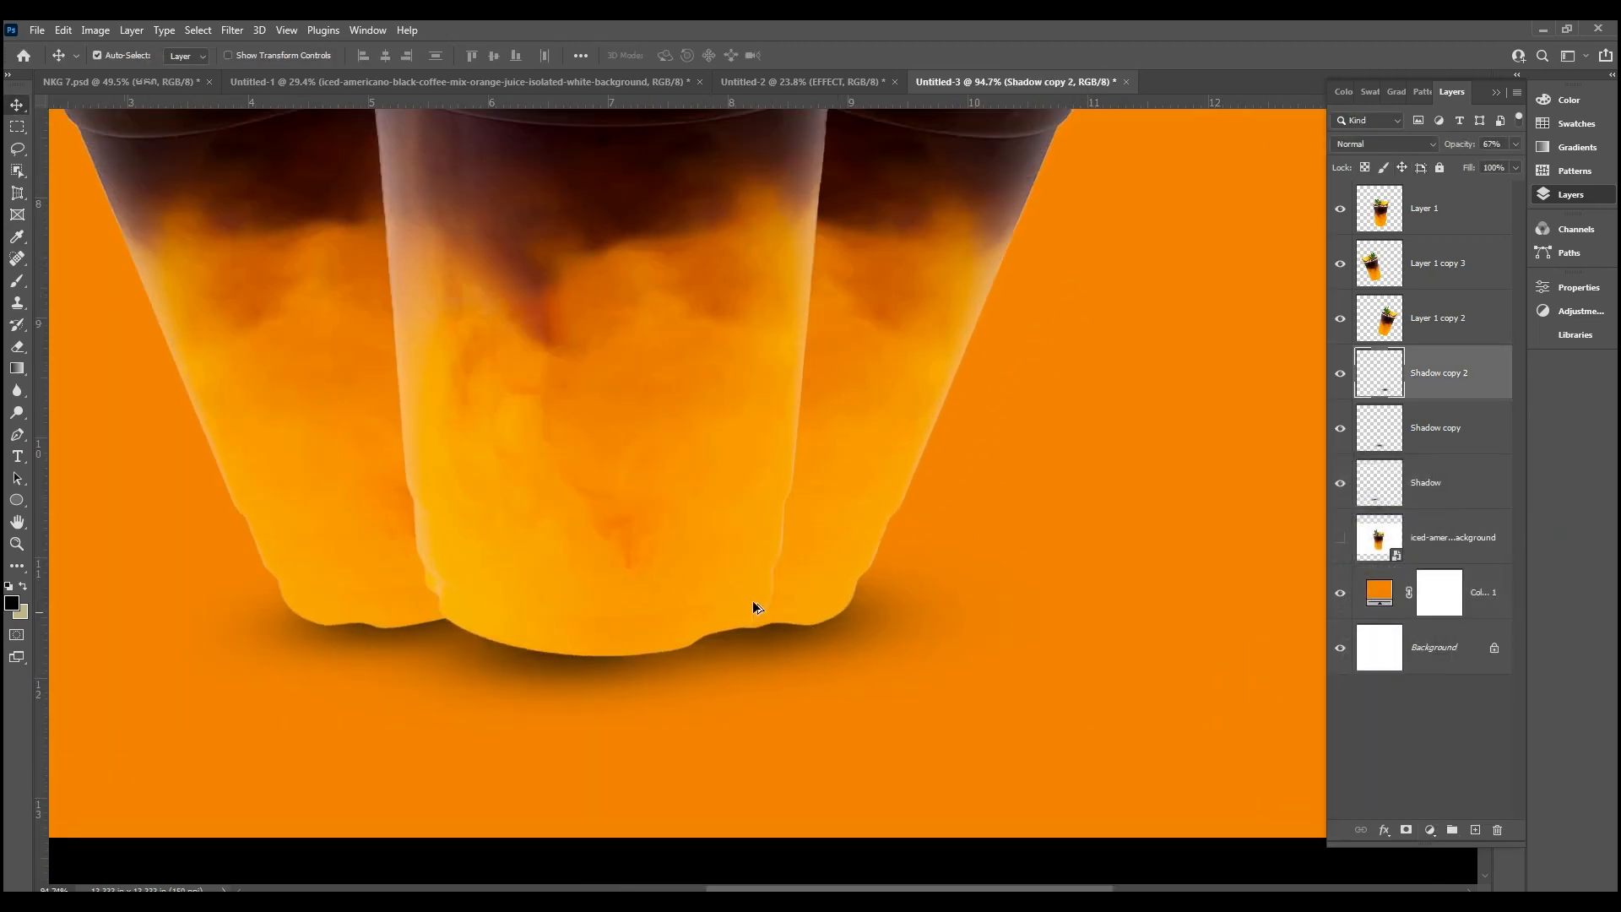
pyautogui.scroll(-5, 743, 549)
# Step: Delete the left and right cup layers, keeping only the middle cup
pyautogui.scroll(-1, 751, 474)
pyautogui.scroll(6, 556, 478)
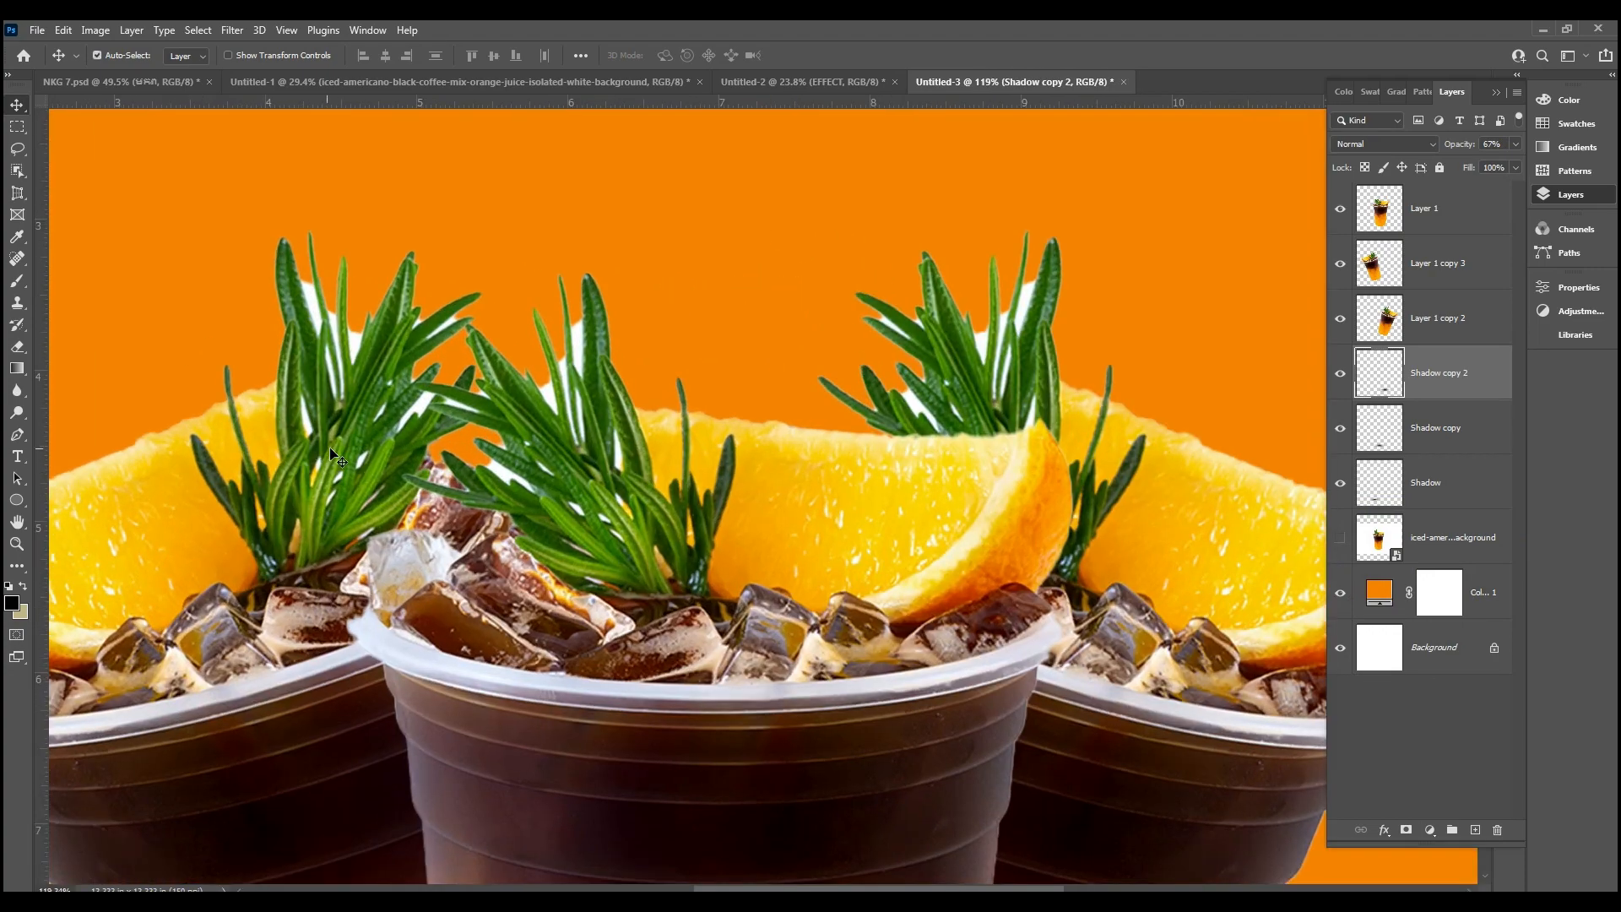
pyautogui.click(336, 456)
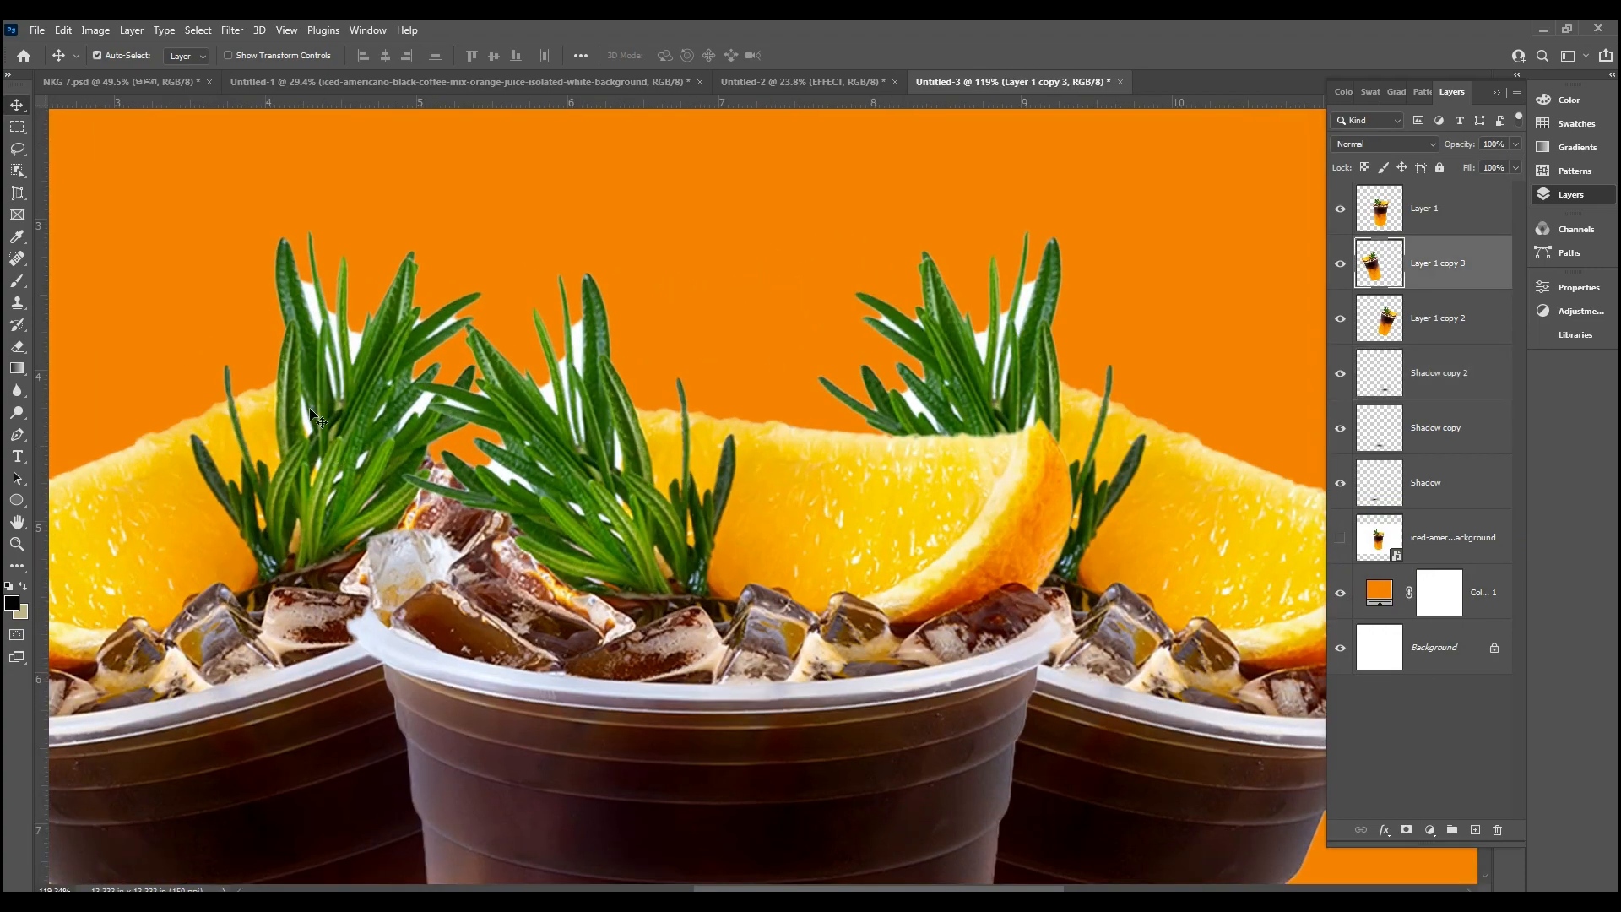
pyautogui.scroll(-2, 460, 429)
pyautogui.press('Delete')
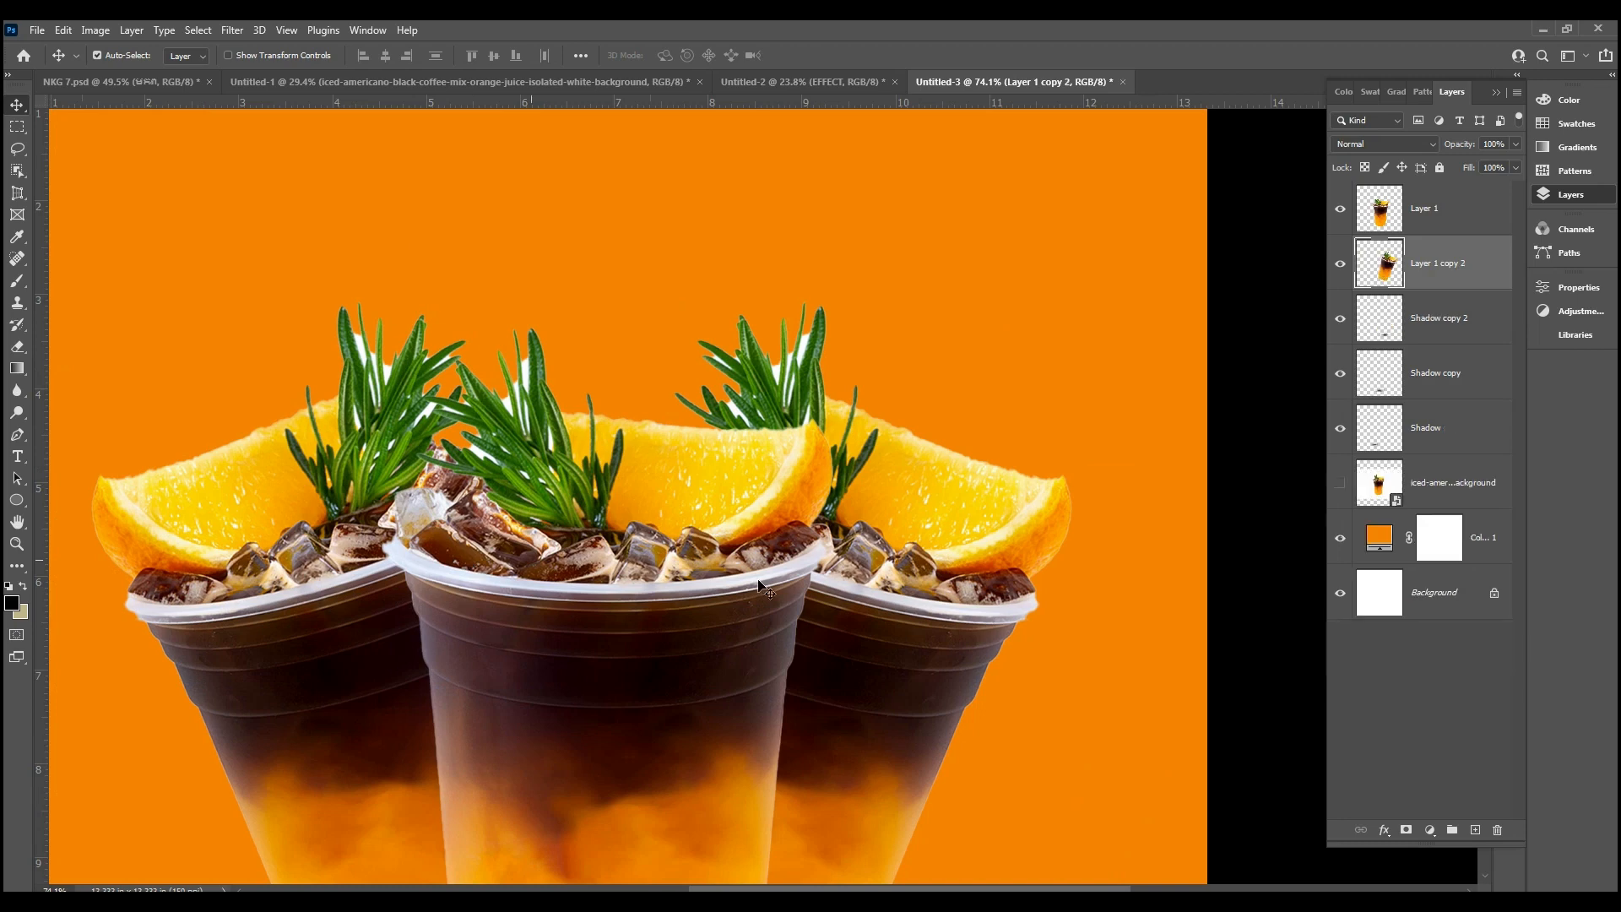
pyautogui.press('Delete')
# Step: Erase the white background showing between the upper rosemary leaves on Layer 1 with the Magic Eraser
pyautogui.scroll(4, 511, 407)
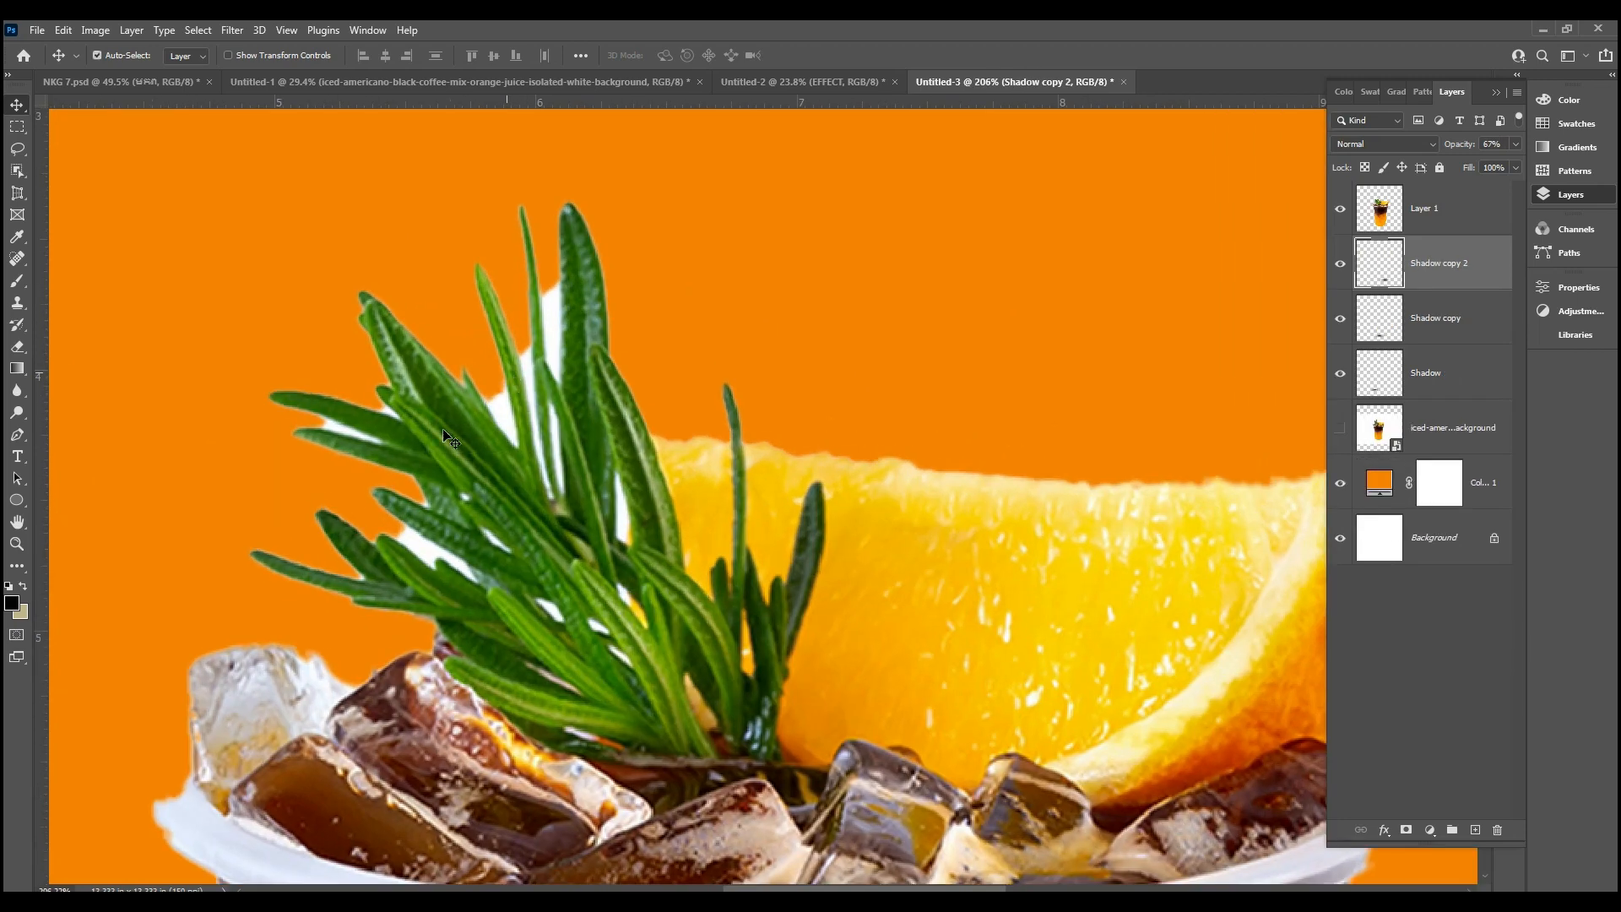
pyautogui.click(15, 350)
pyautogui.click(64, 377)
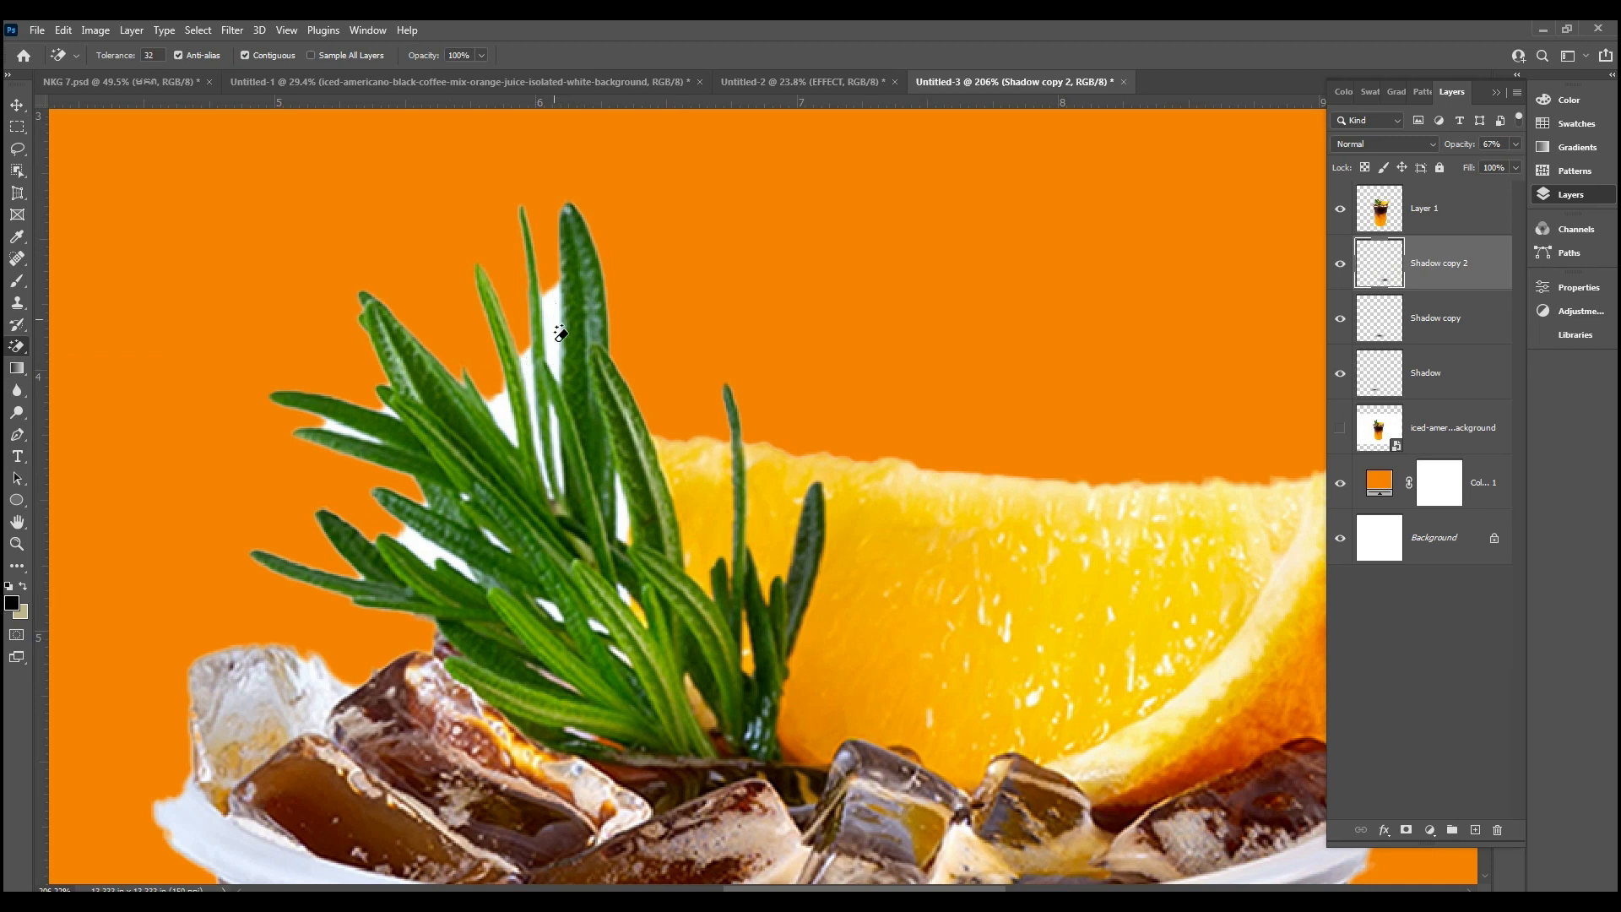
pyautogui.click(1452, 213)
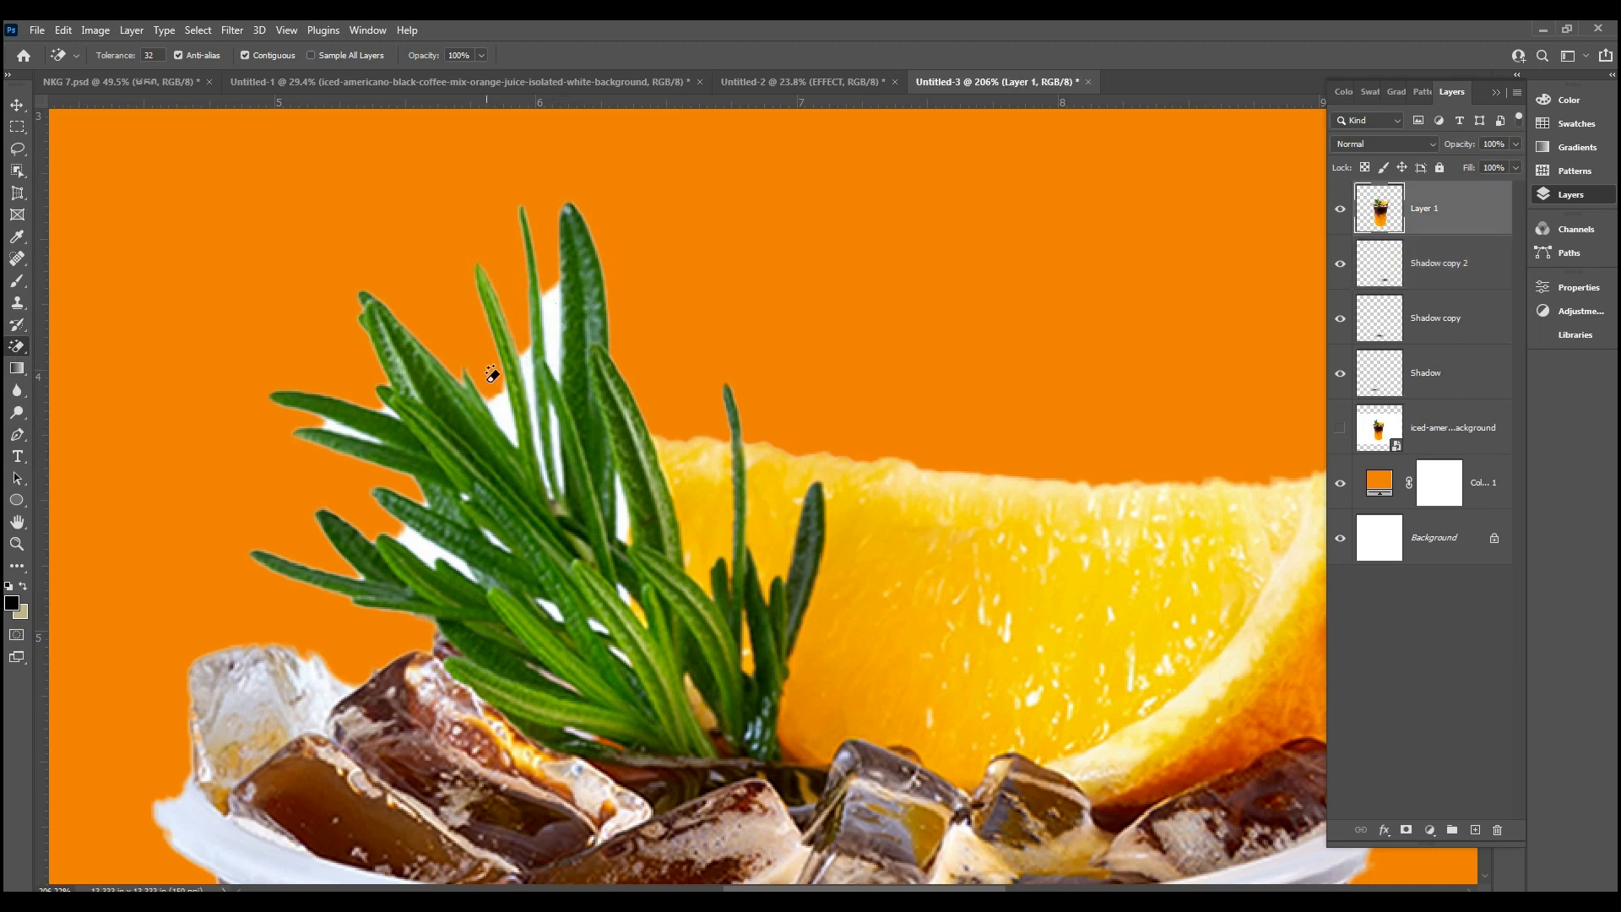
pyautogui.click(556, 312)
pyautogui.click(500, 405)
# Step: Erase the white gaps among the upright and central rosemary stems next to the orange slice with the Magic Eraser
pyautogui.scroll(-3, 540, 447)
pyautogui.scroll(4, 542, 450)
pyautogui.scroll(2, 517, 497)
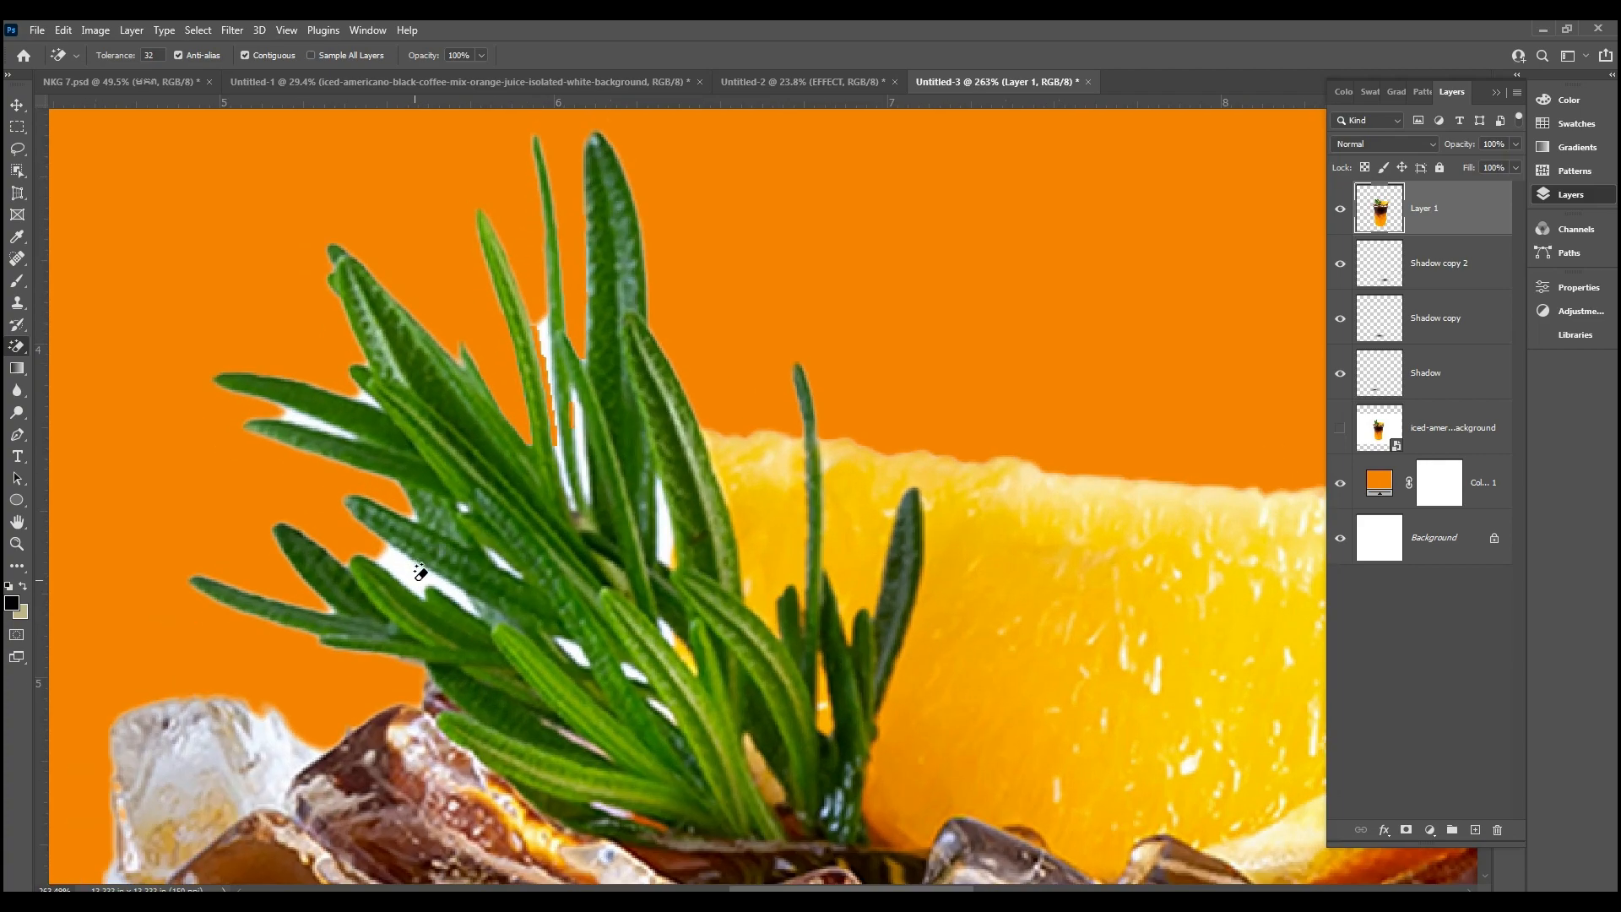
pyautogui.click(568, 645)
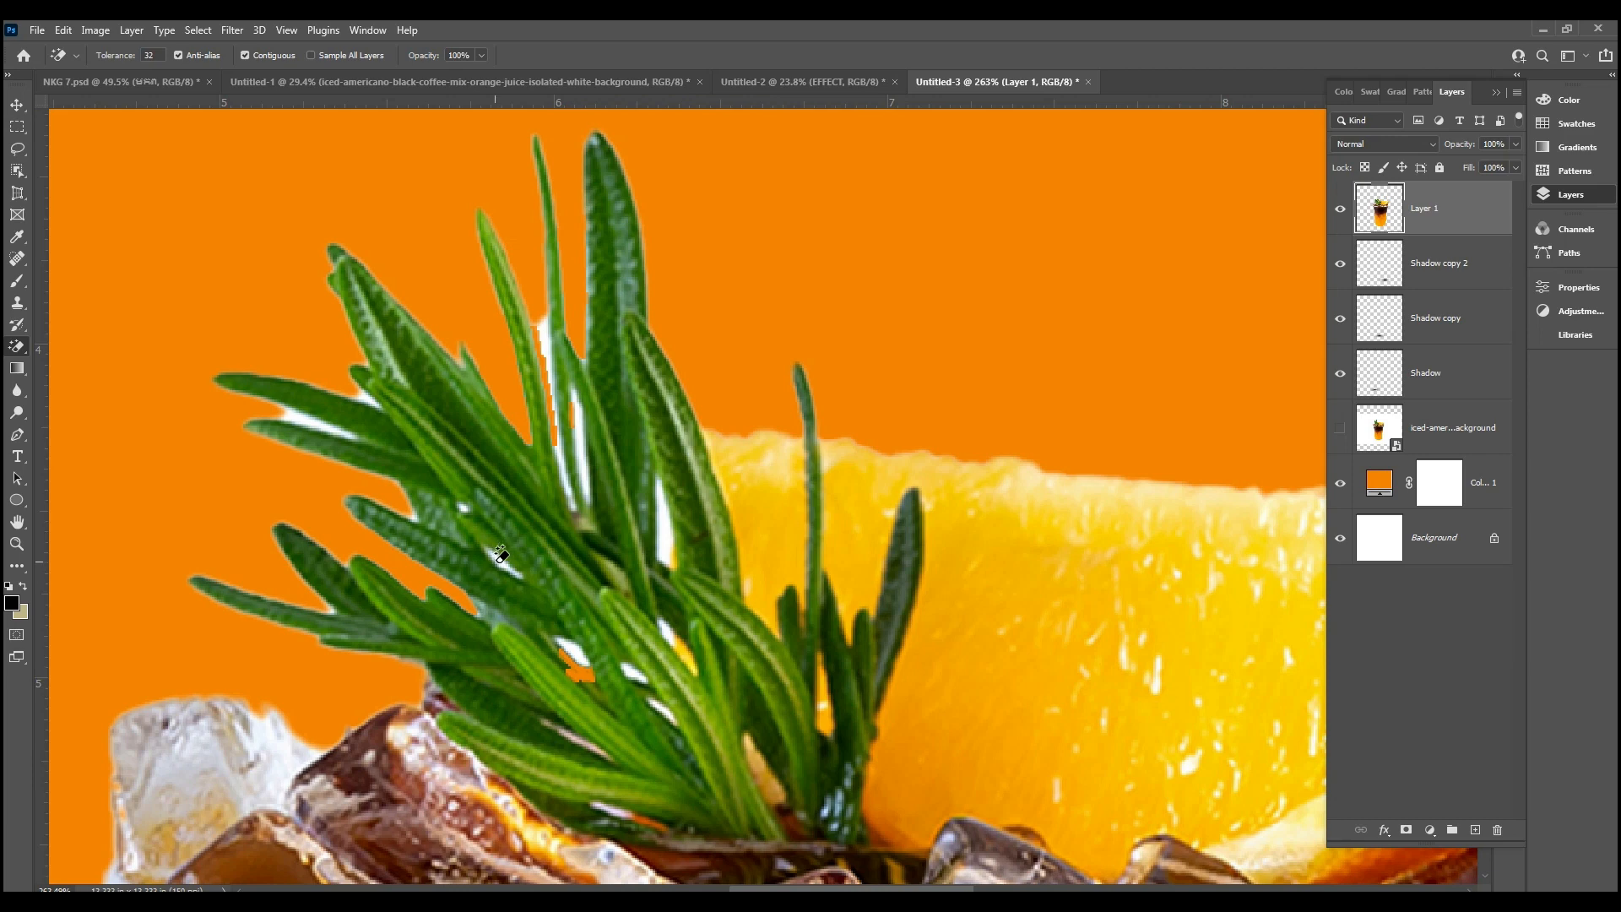
pyautogui.hotkey('ctrl', 'z')
pyautogui.click(637, 668)
pyautogui.click(662, 494)
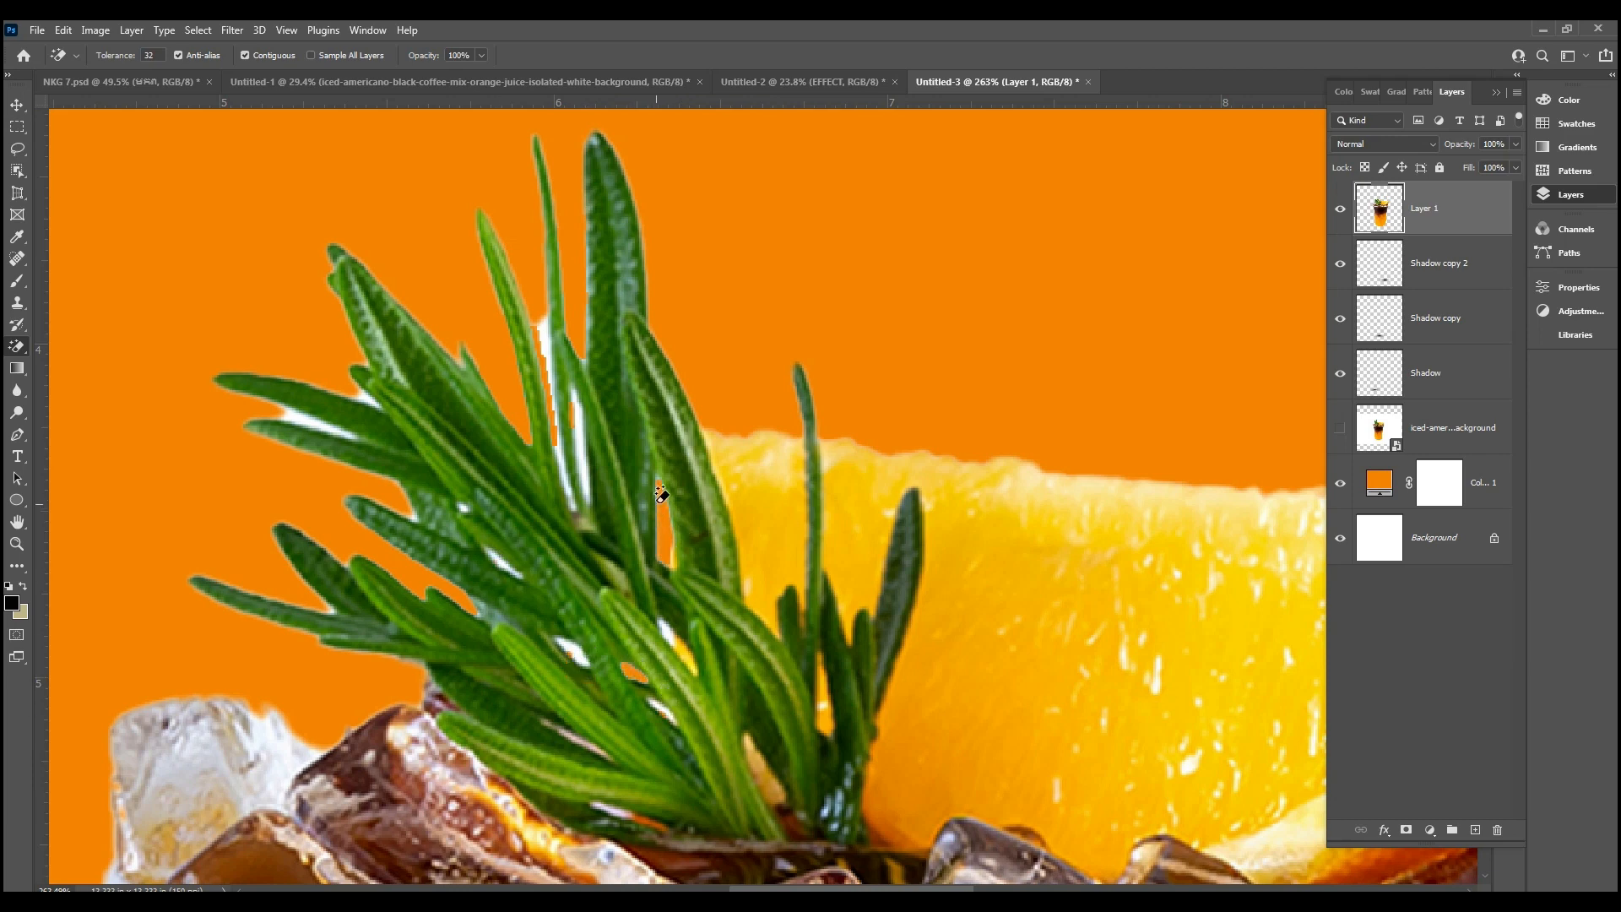
pyautogui.click(545, 335)
pyautogui.click(589, 467)
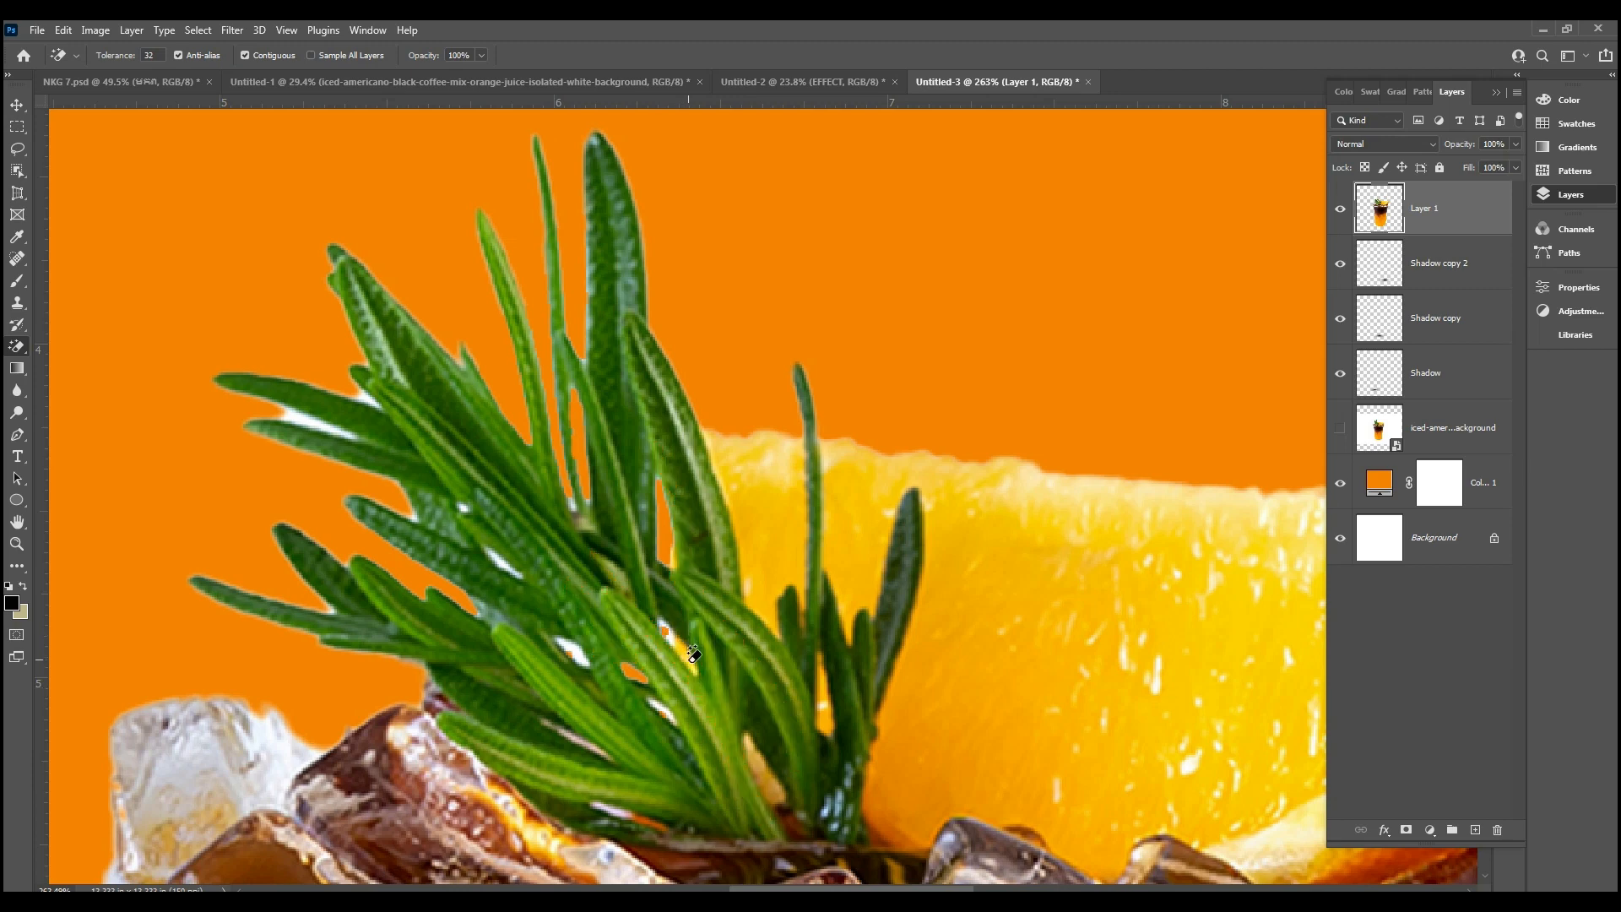
# Step: Erase the remaining white bits between the lower and outer left rosemary leaves with the Magic Eraser
pyautogui.click(667, 704)
pyautogui.click(291, 415)
pyautogui.click(320, 424)
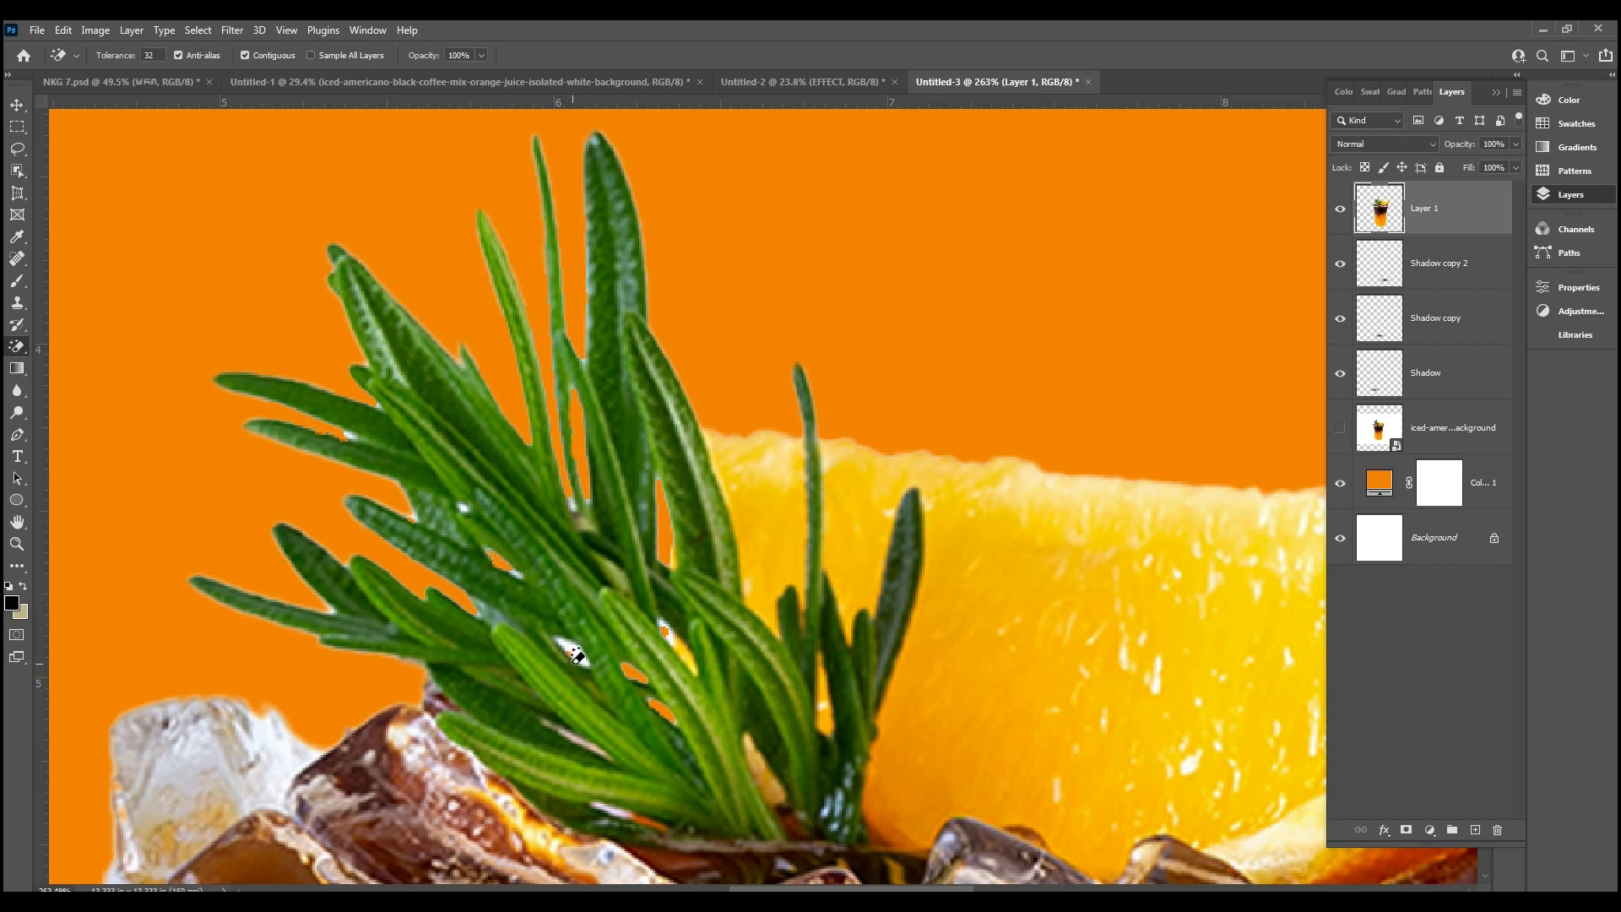
pyautogui.click(583, 648)
pyautogui.click(672, 630)
pyautogui.scroll(-5, 566, 570)
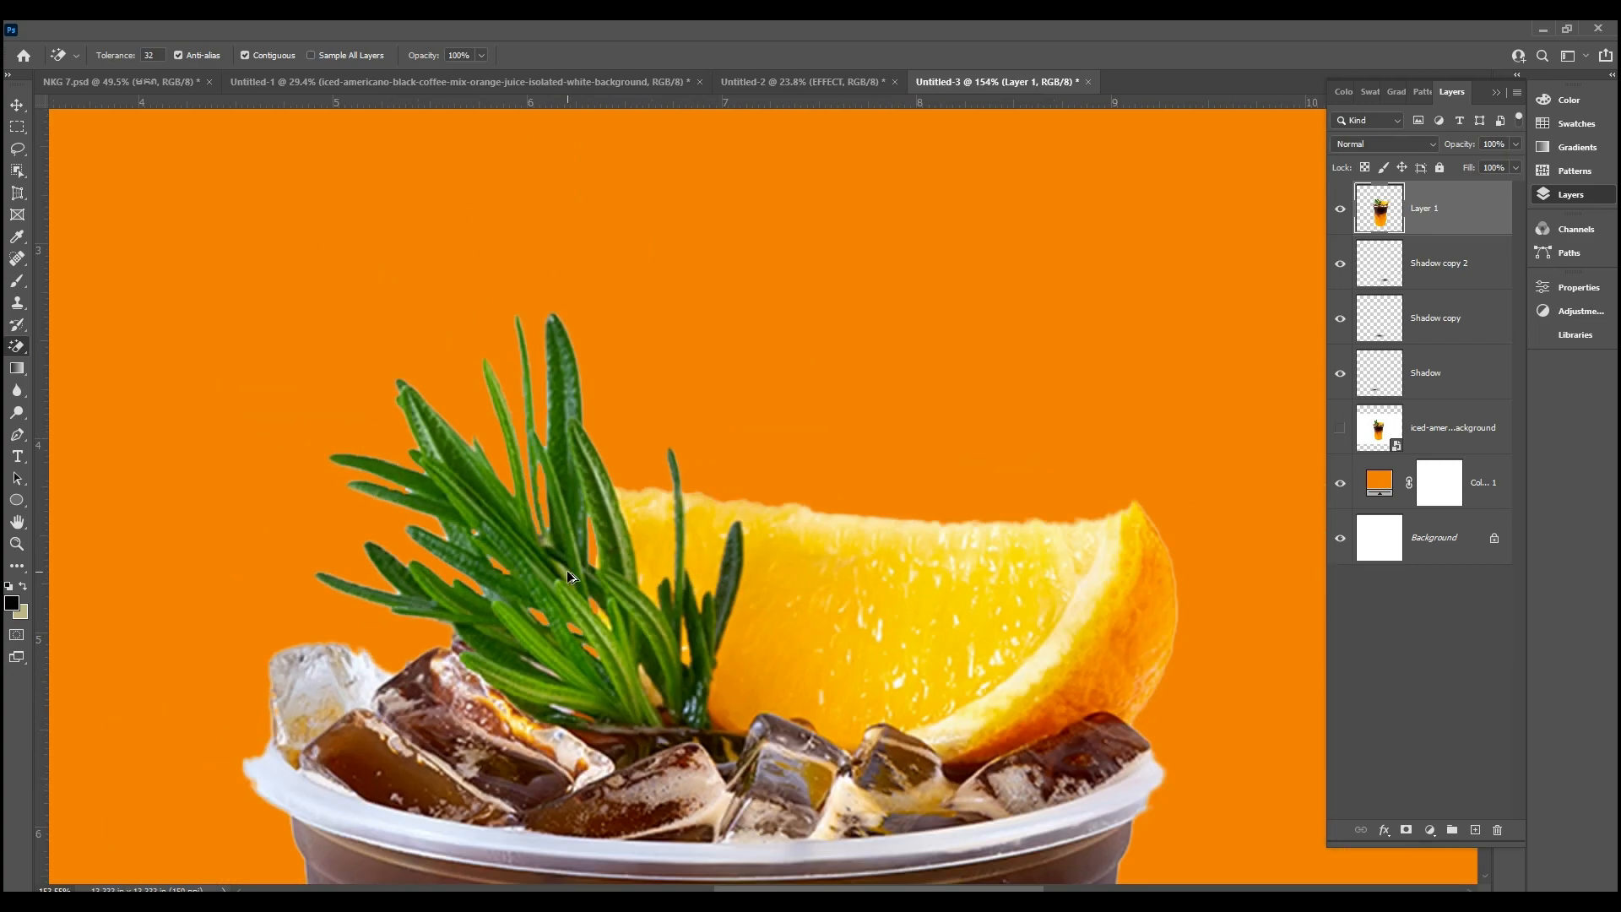
pyautogui.scroll(2, 476, 506)
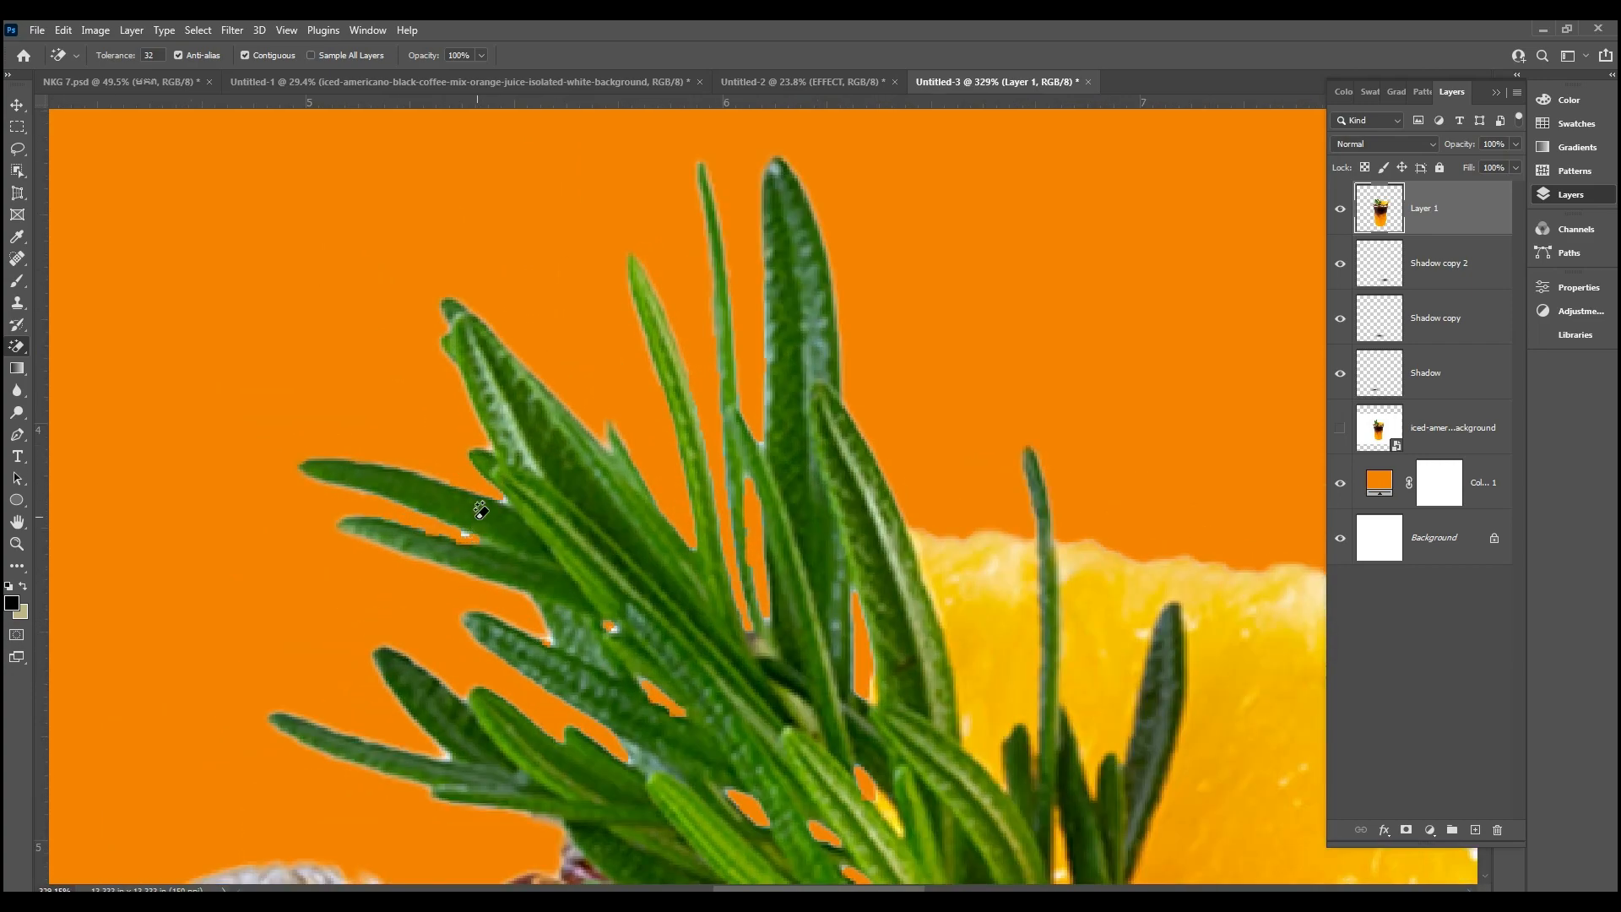
pyautogui.scroll(-6, 470, 702)
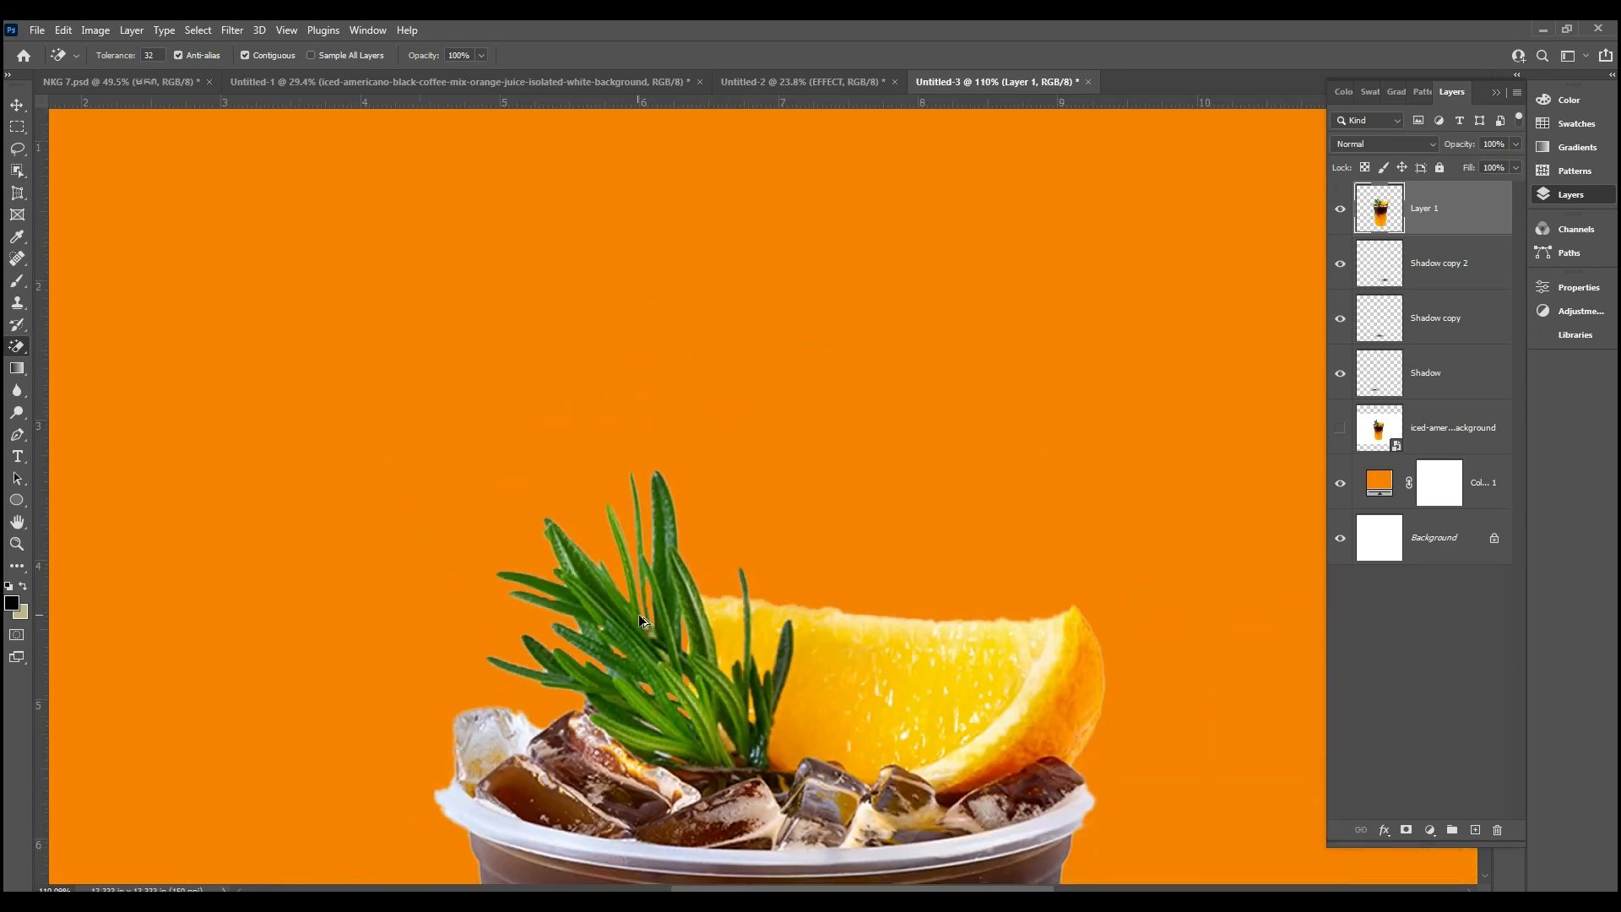
pyautogui.scroll(-2, 718, 629)
pyautogui.scroll(1, 718, 629)
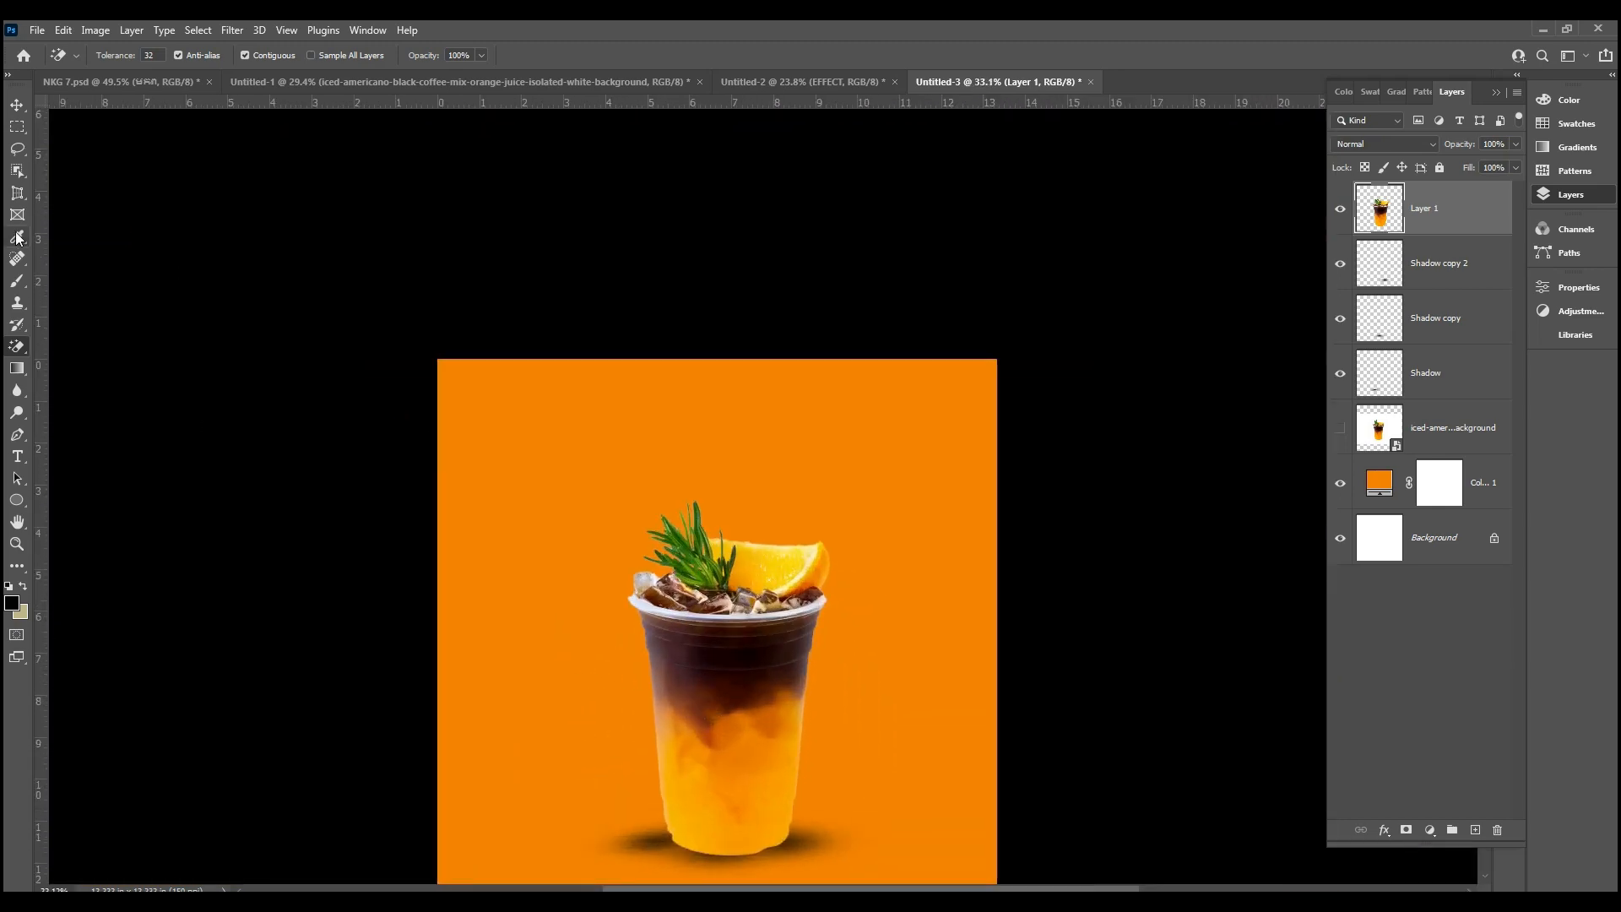
# Step: Duplicate the cup toward the left and place the copy's layer directly below Layer 1
pyautogui.click(17, 105)
pyautogui.scroll(-1, 724, 629)
pyautogui.moveTo(735, 613); pyautogui.dragTo(684, 617)
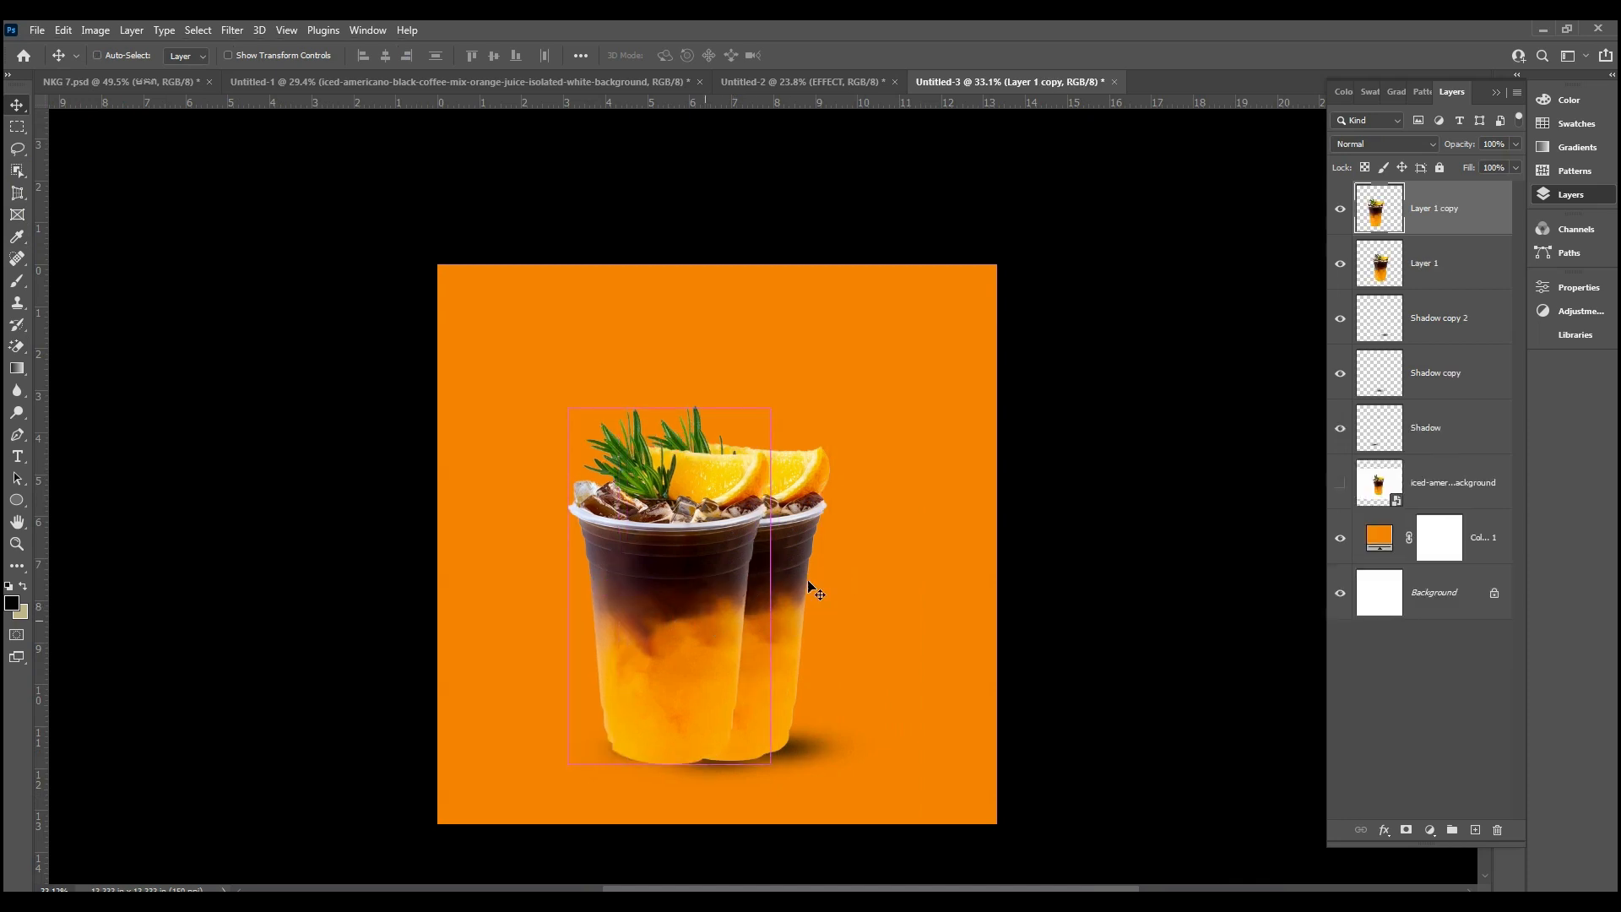
pyautogui.moveTo(1440, 211); pyautogui.dragTo(1433, 312)
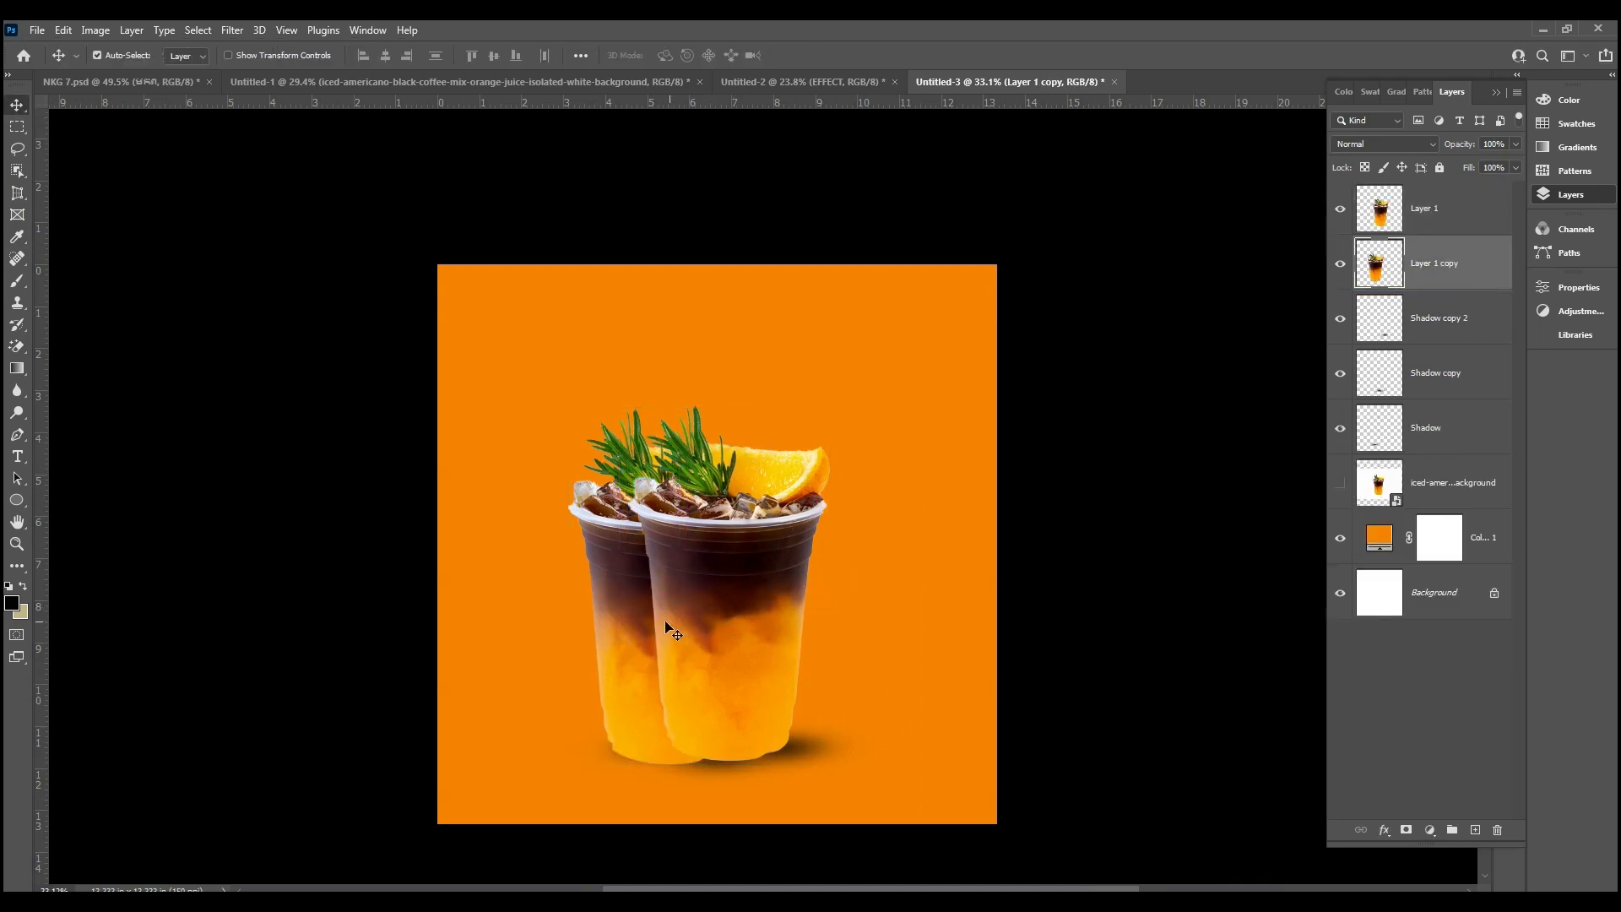
# Step: Rotate the left cup copy counterclockwise by about 14° and position it leaning outward behind the middle cup
pyautogui.hotkey('ctrl', 't')
pyautogui.moveTo(836, 575); pyautogui.dragTo(830, 511)
pyautogui.moveTo(724, 625); pyautogui.dragTo(714, 617)
pyautogui.moveTo(857, 709); pyautogui.dragTo(887, 691)
pyautogui.moveTo(726, 693); pyautogui.dragTo(720, 686)
pyautogui.scroll(3, 637, 702)
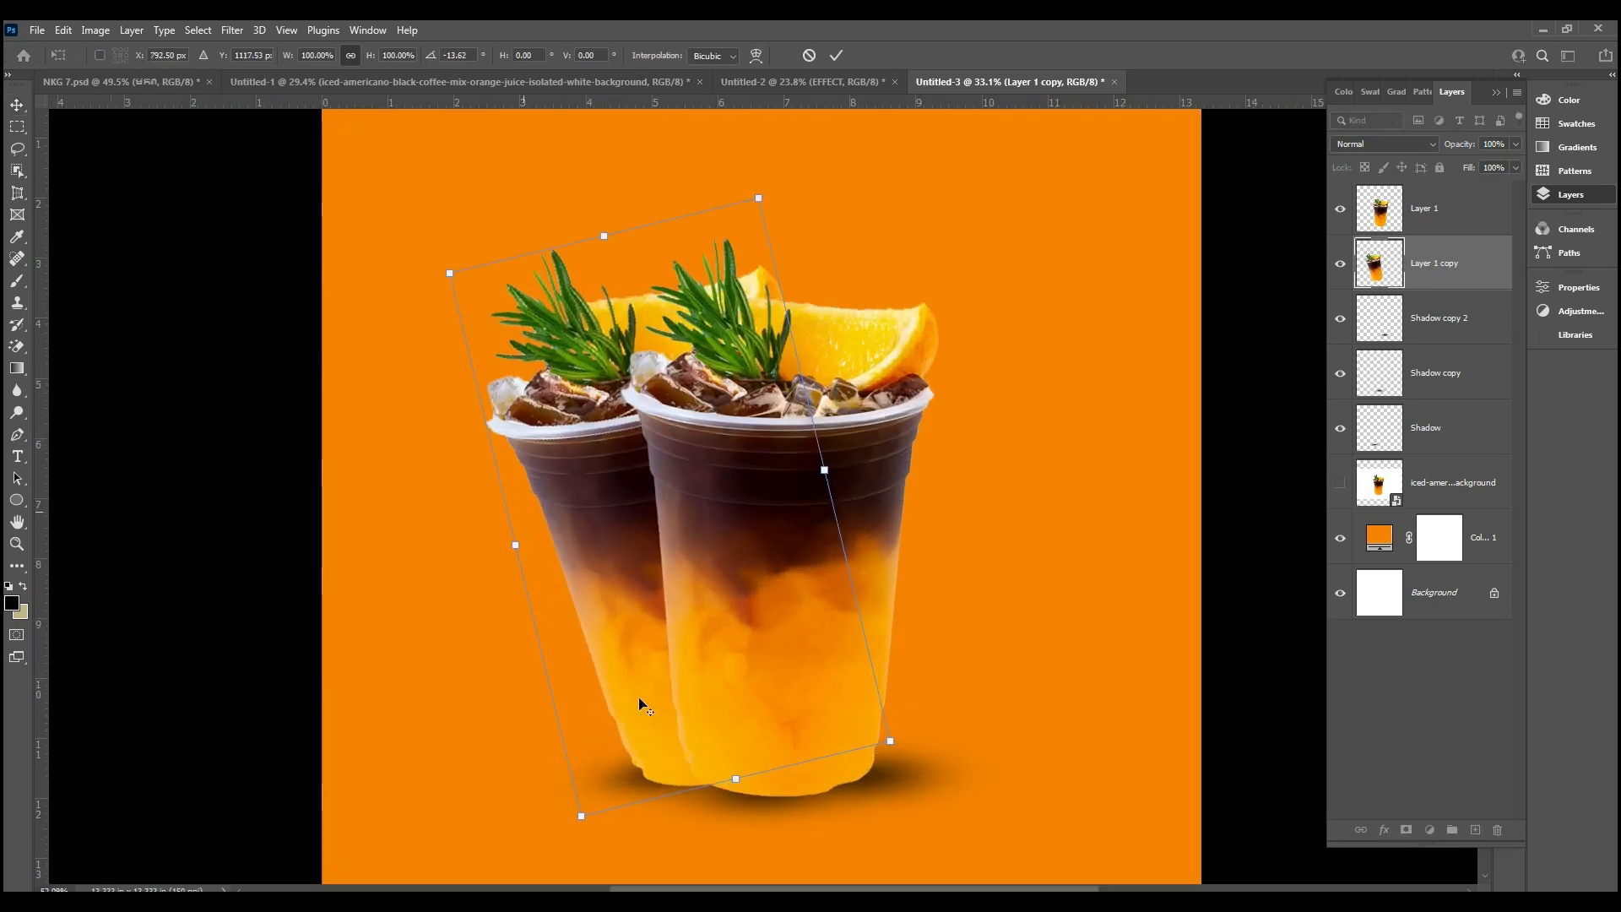
pyautogui.moveTo(980, 773); pyautogui.dragTo(985, 764)
pyautogui.moveTo(657, 632); pyautogui.dragTo(651, 631)
pyautogui.click(836, 55)
pyautogui.scroll(-1, 586, 459)
pyautogui.scroll(1, 600, 506)
pyautogui.moveTo(613, 529); pyautogui.dragTo(698, 523)
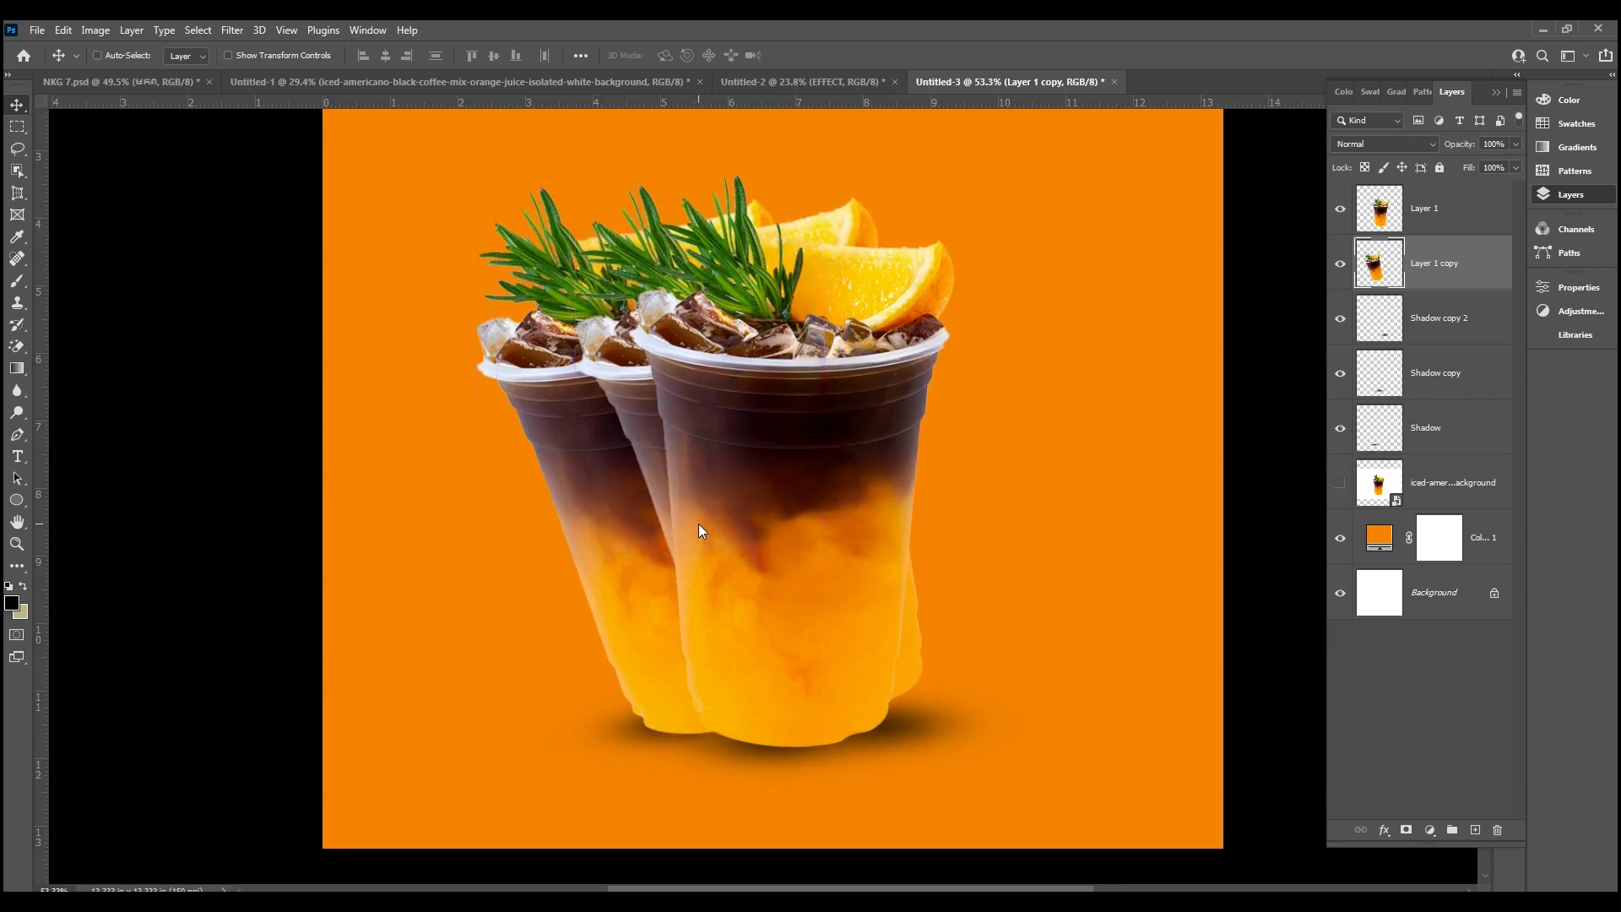
pyautogui.hotkey('ctrl', 'j')
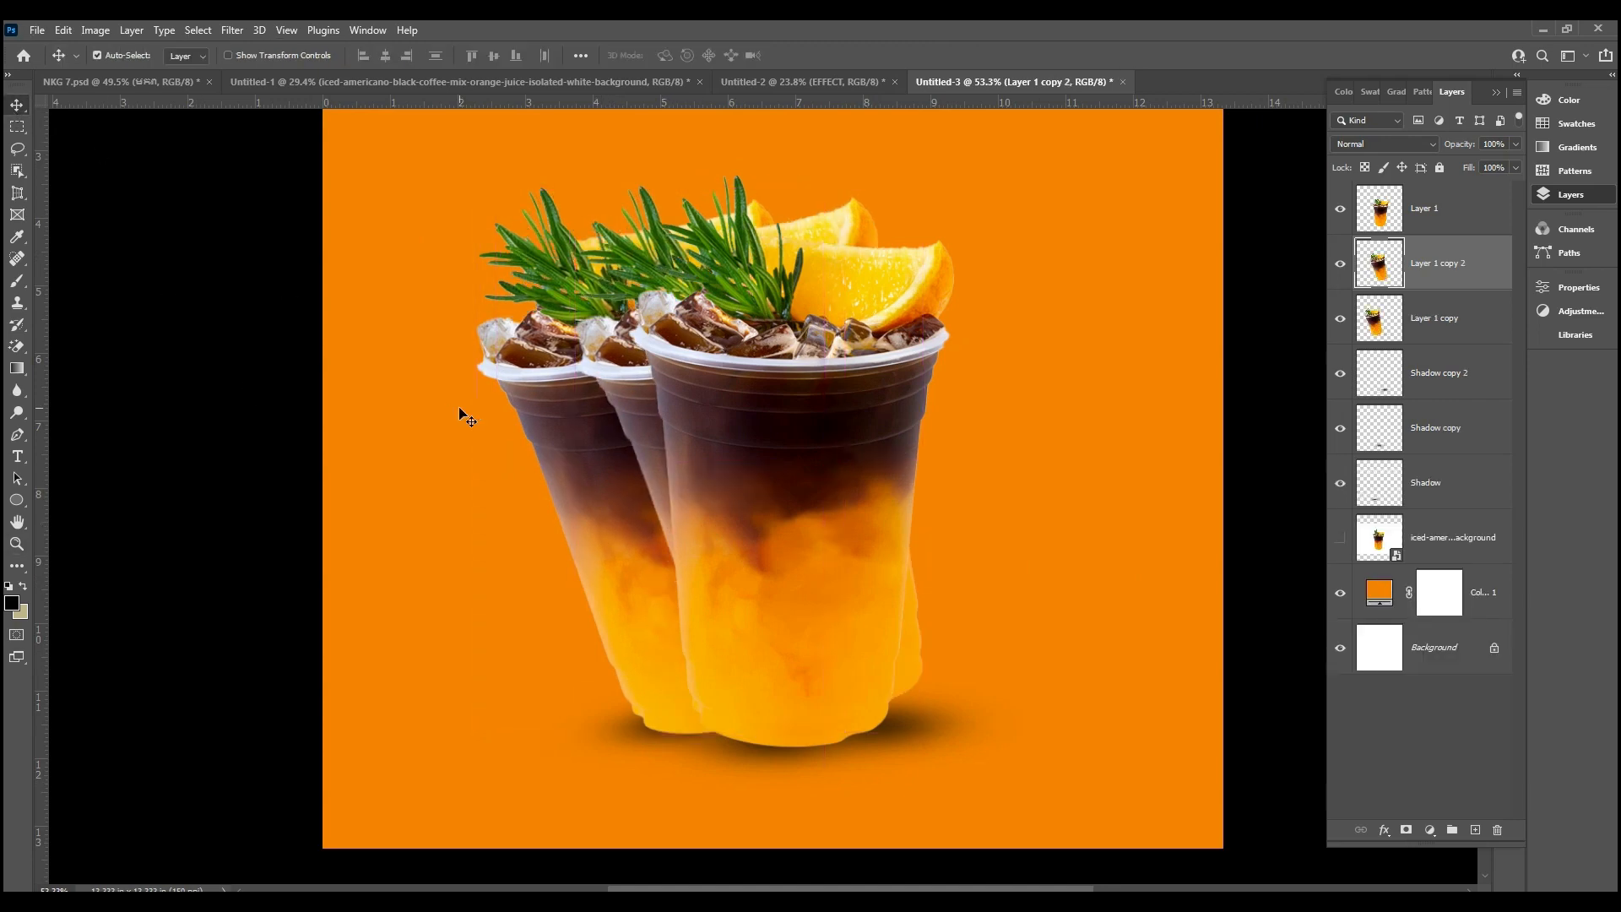
pyautogui.hotkey('ctrl', 'z')
# Step: Duplicate the left cup, flip the copy horizontally and place it to the right, behind the middle cup
pyautogui.moveTo(622, 467)
pyautogui.mouseDown()
pyautogui.moveTo(670, 434)
pyautogui.moveTo(638, 457)
pyautogui.mouseUp()
pyautogui.hotkey('ctrl', 't')
pyautogui.rightClick(637, 457)
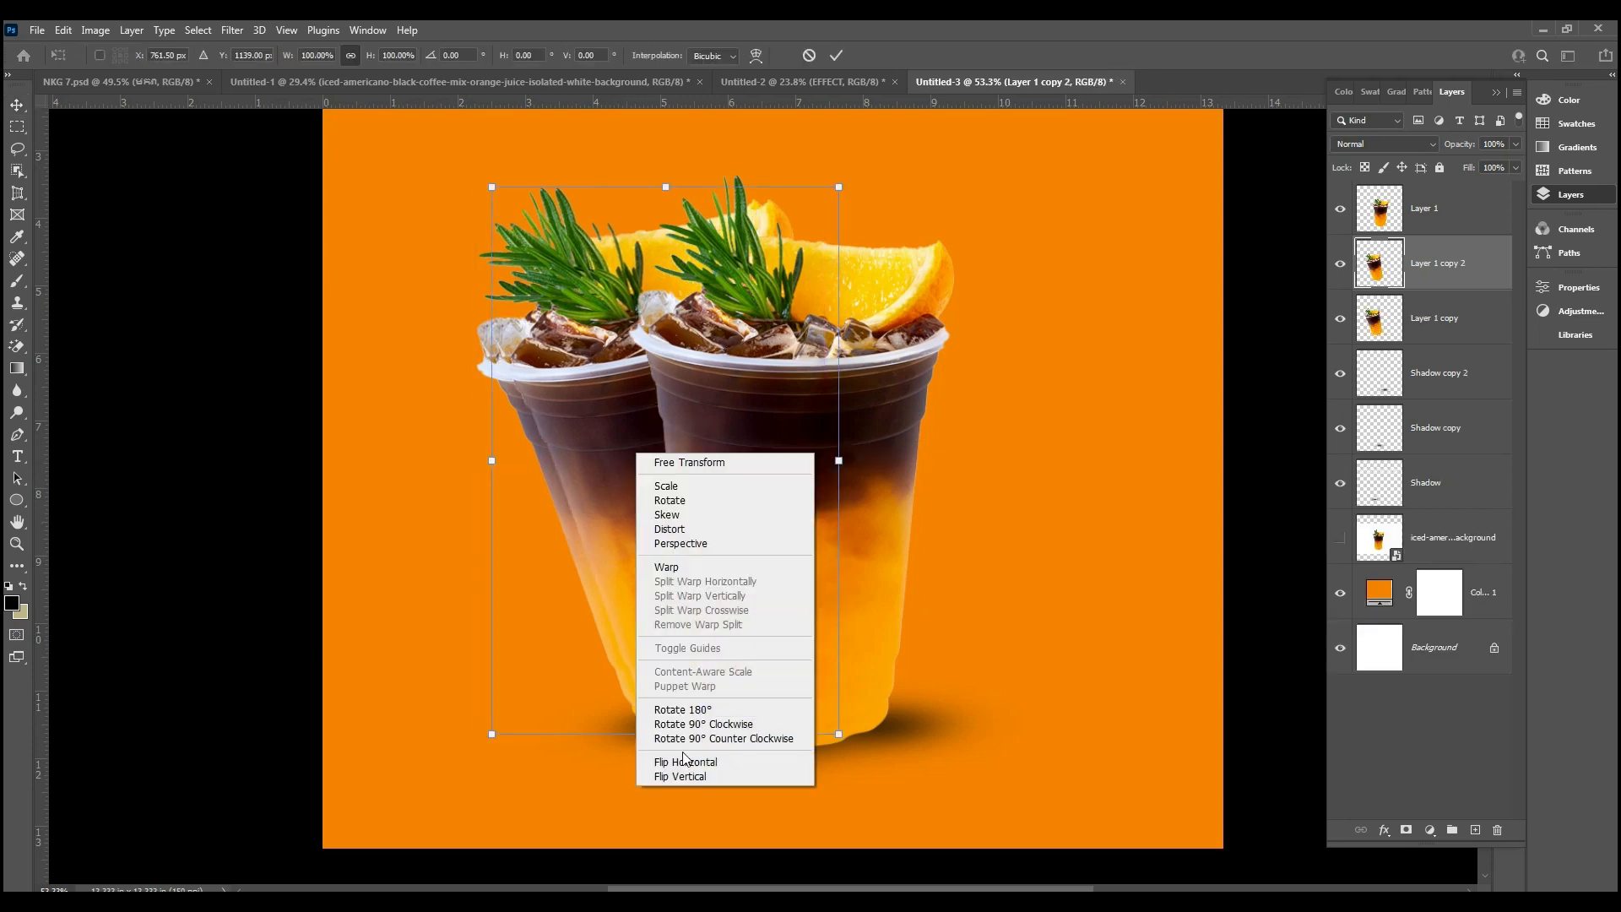
pyautogui.click(669, 758)
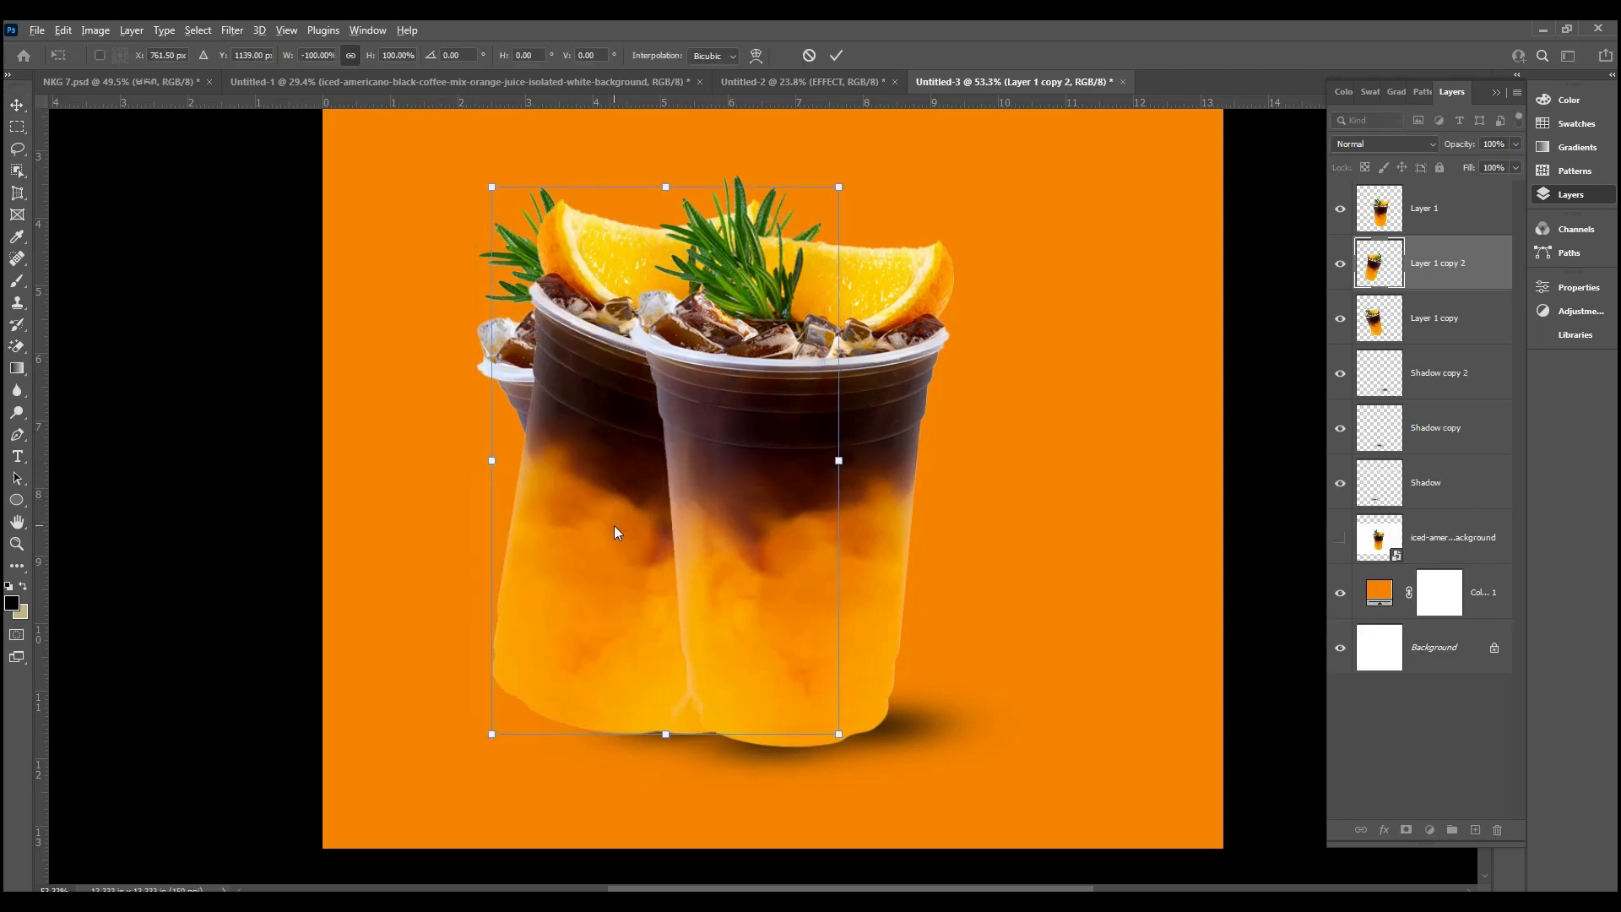
pyautogui.scroll(-2, 615, 526)
pyautogui.moveTo(610, 514); pyautogui.dragTo(789, 534)
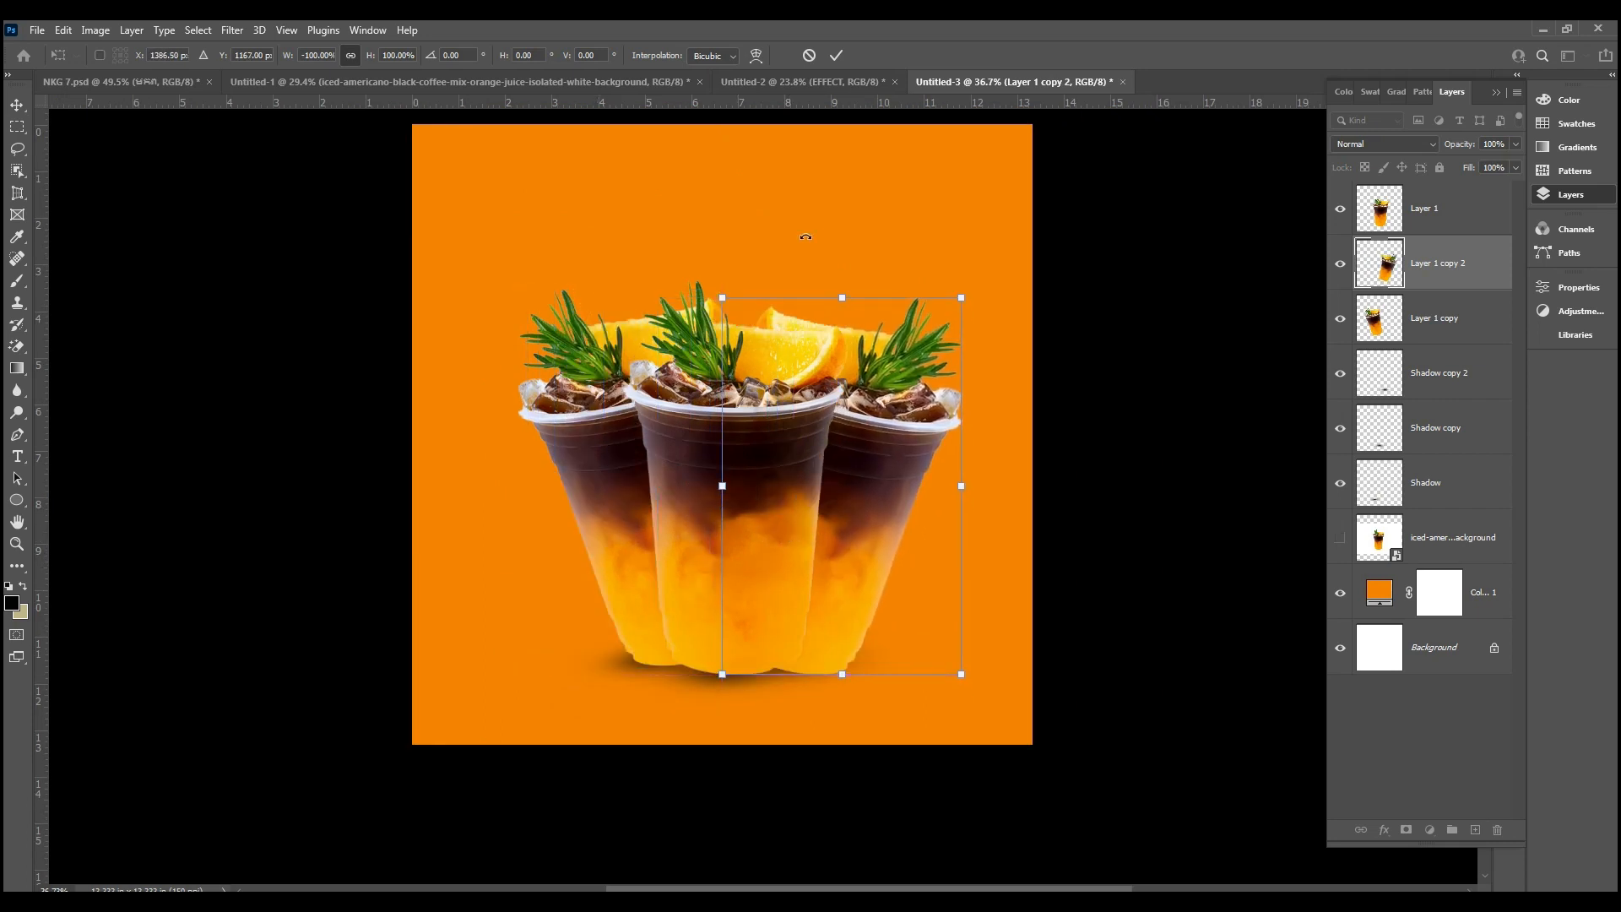
pyautogui.click(838, 56)
# Step: Nudge the middle cup's shadow upward toward the cup's base
pyautogui.scroll(2, 828, 442)
pyautogui.scroll(2, 849, 558)
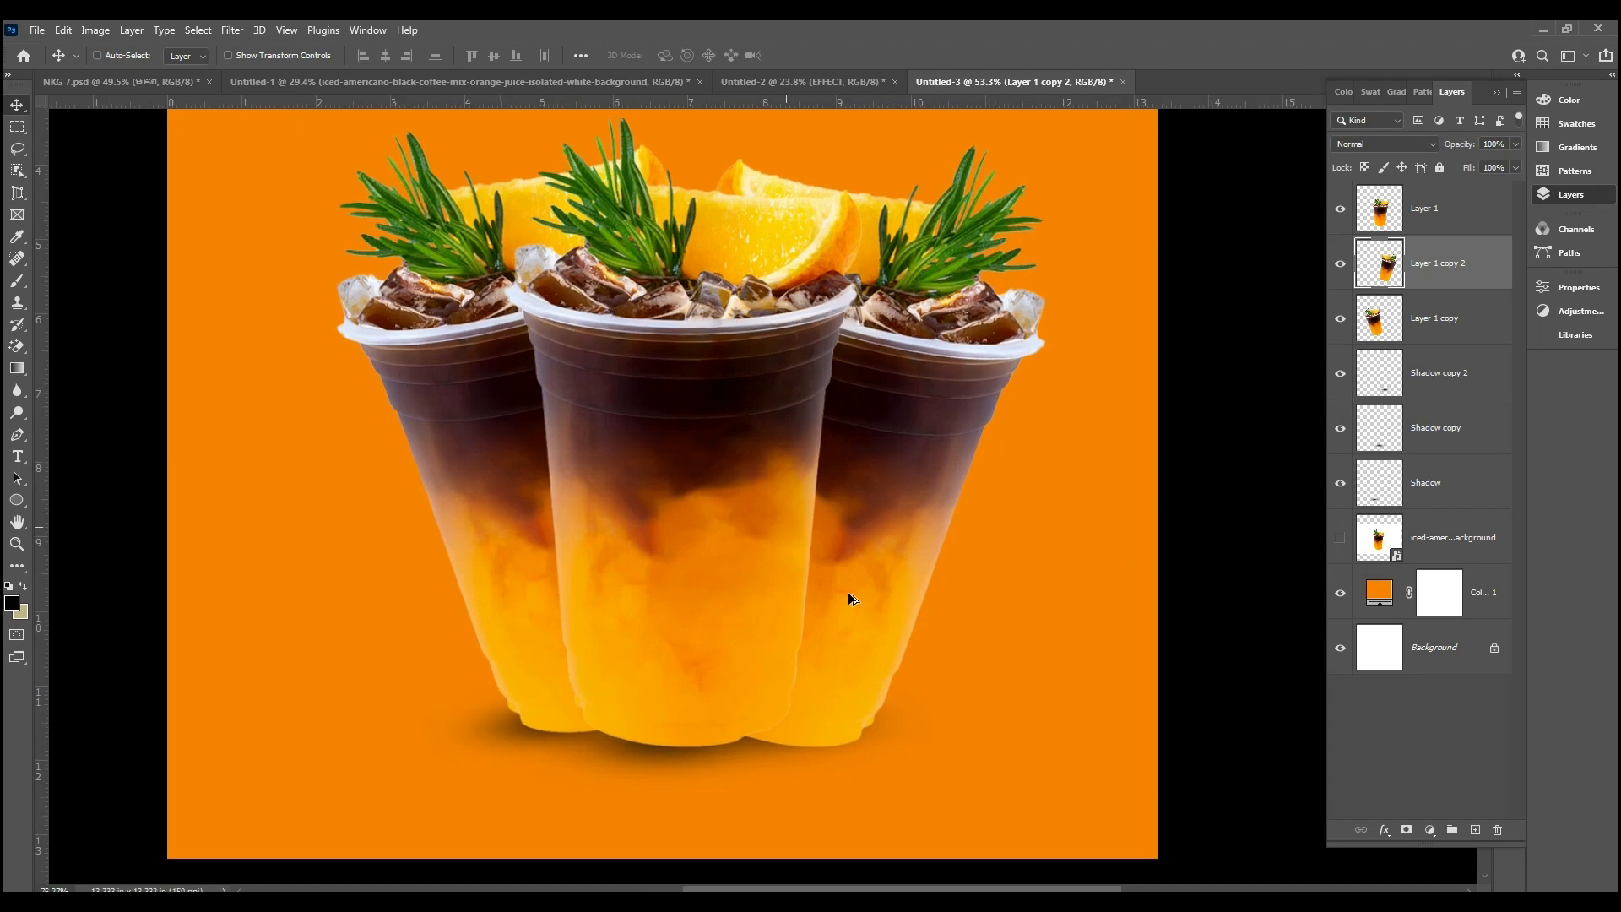
pyautogui.scroll(-2, 874, 597)
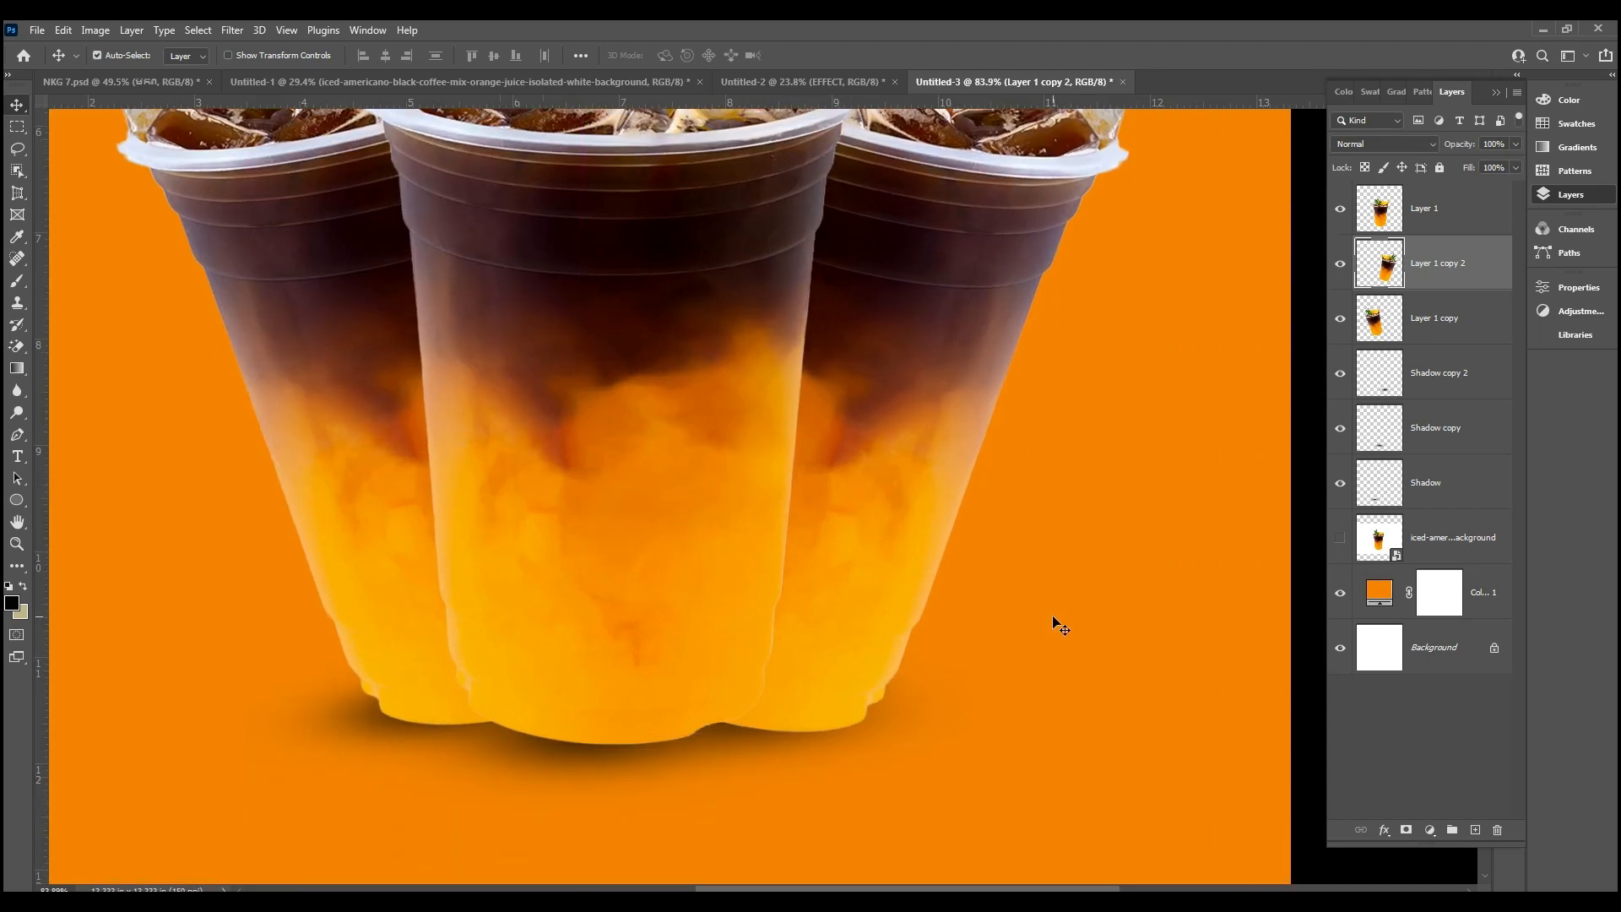
pyautogui.click(735, 749)
pyautogui.moveTo(735, 749); pyautogui.dragTo(734, 711)
pyautogui.scroll(-3, 732, 702)
pyautogui.scroll(4, 712, 706)
pyautogui.click(734, 716)
pyautogui.scroll(-2, 701, 702)
pyautogui.scroll(-2, 706, 699)
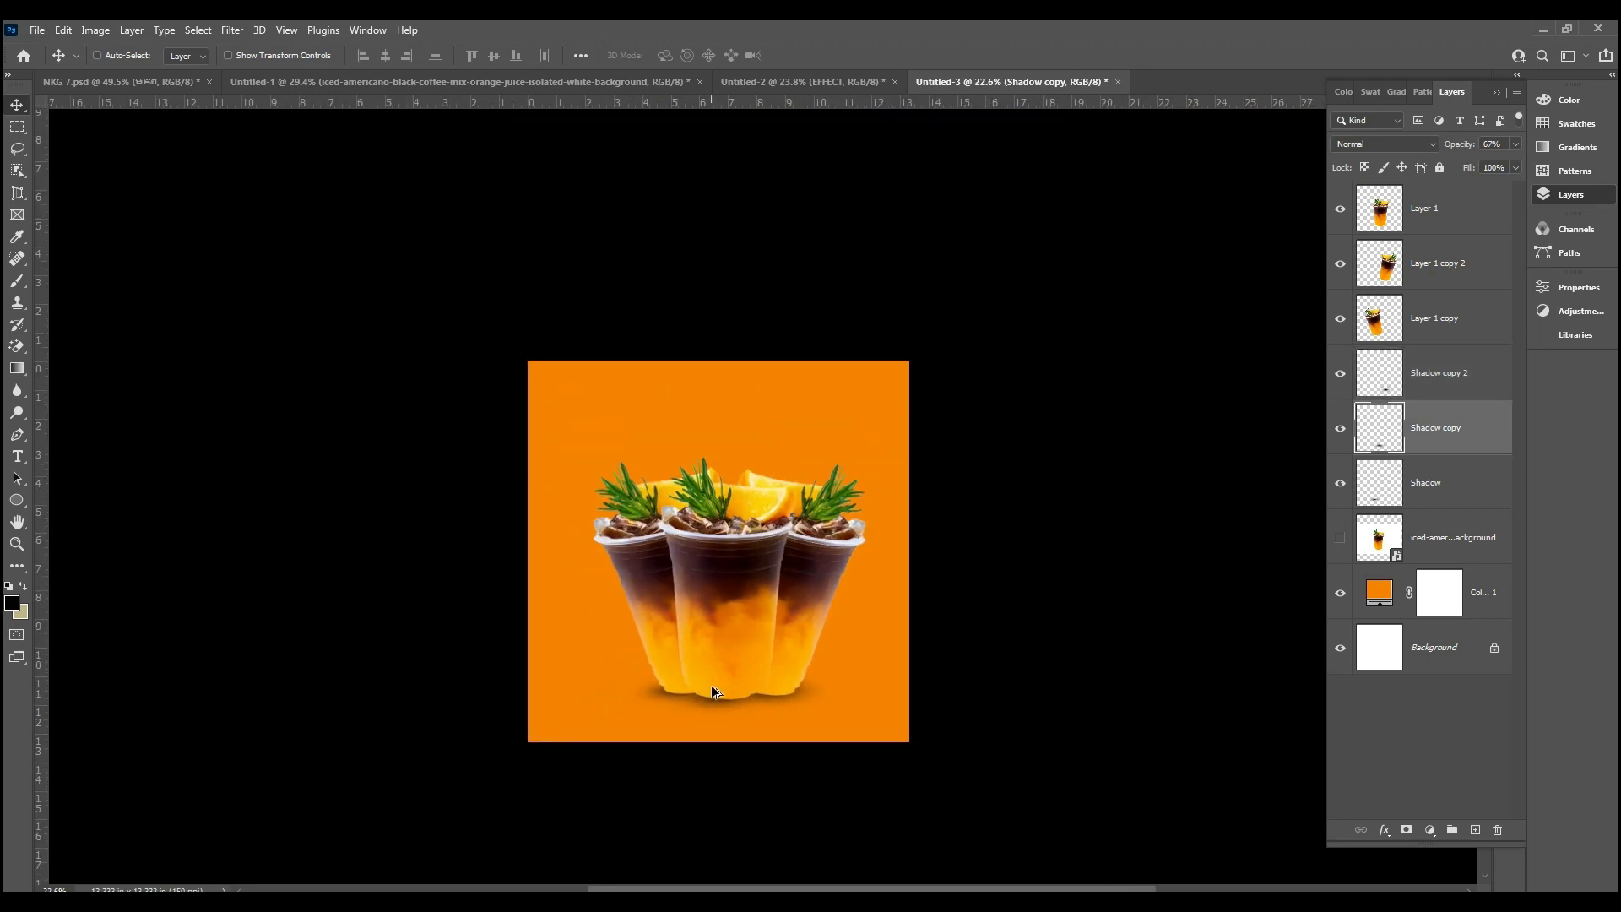
# Step: Lock the orange fill layer, and scale all cups and shadows to 97.63%, centred horizontally on the canvas
pyautogui.click(1500, 597)
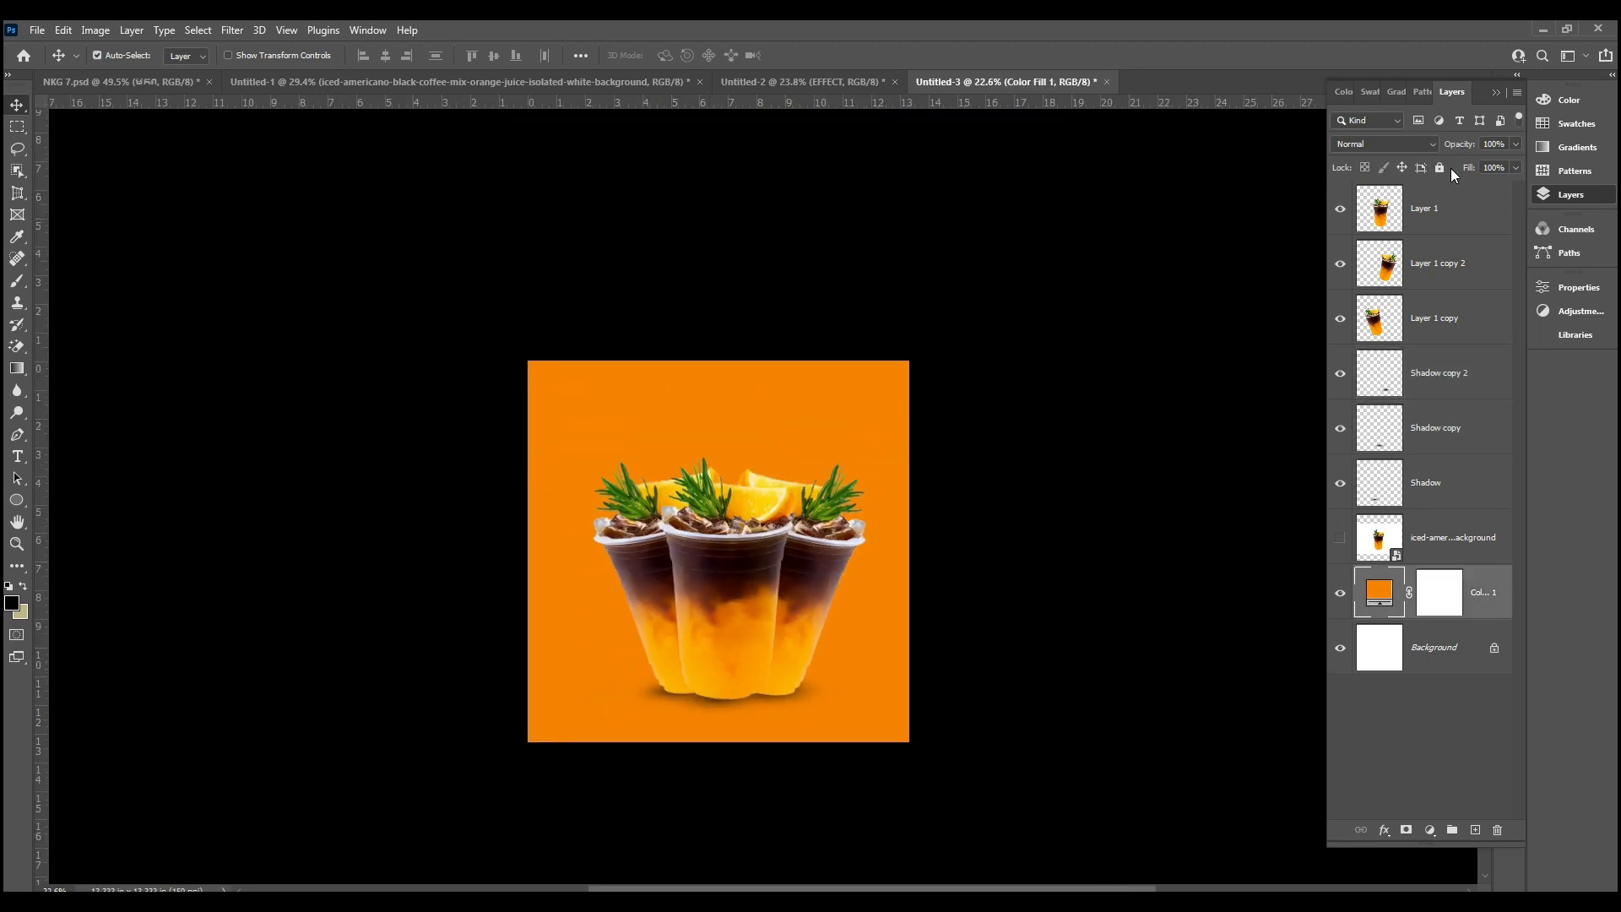
pyautogui.moveTo(494, 460); pyautogui.dragTo(853, 722)
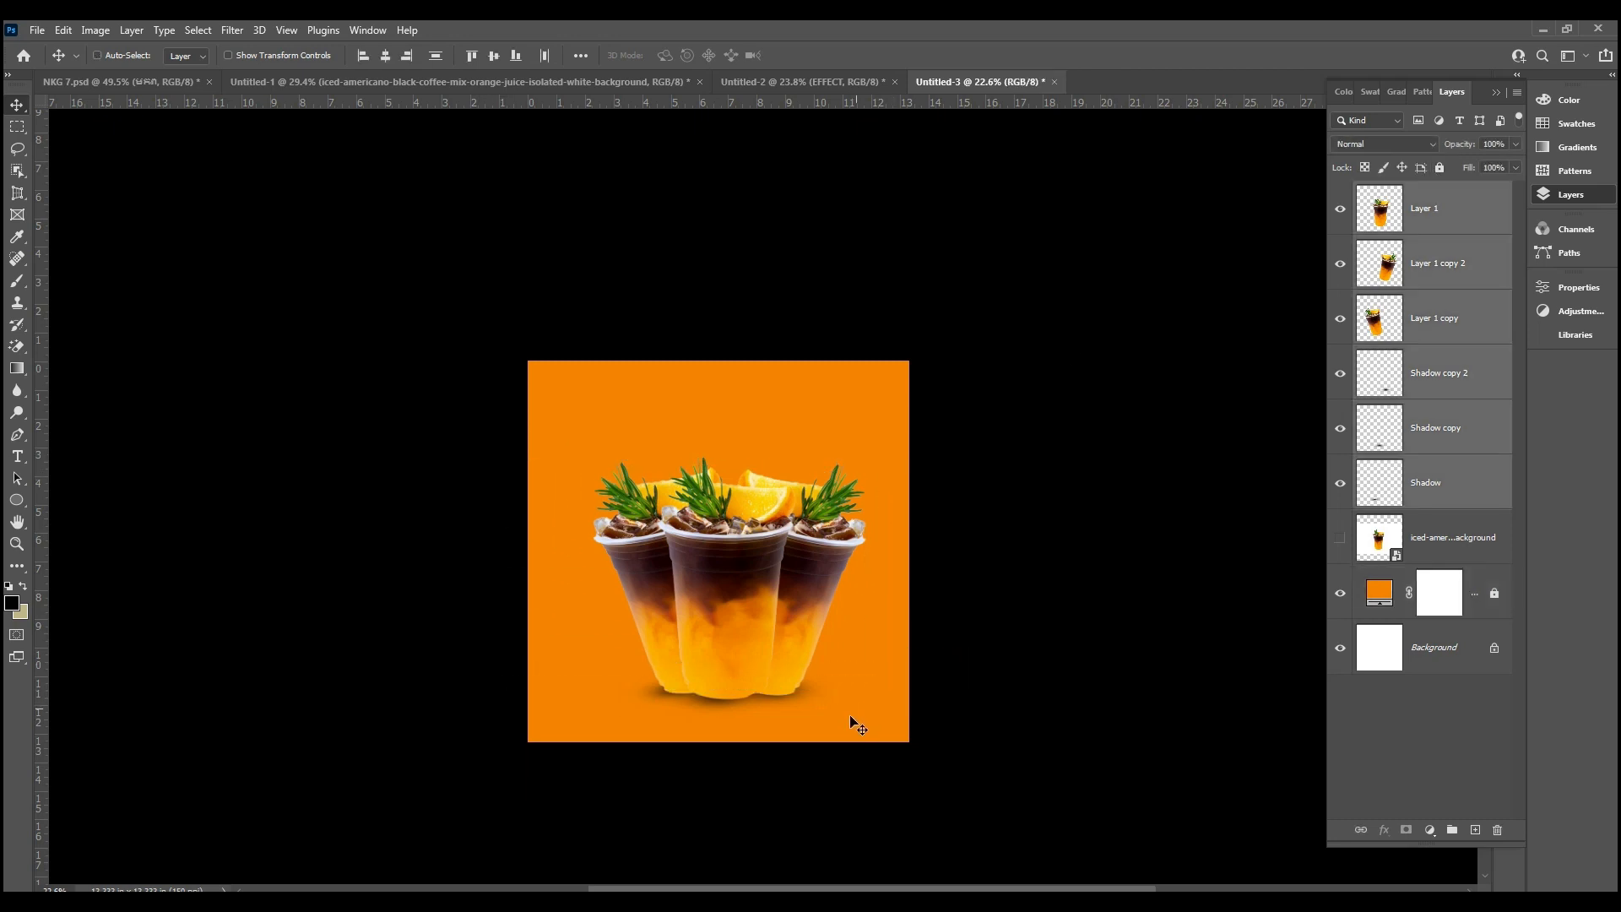
pyautogui.hotkey('ctrl', 't')
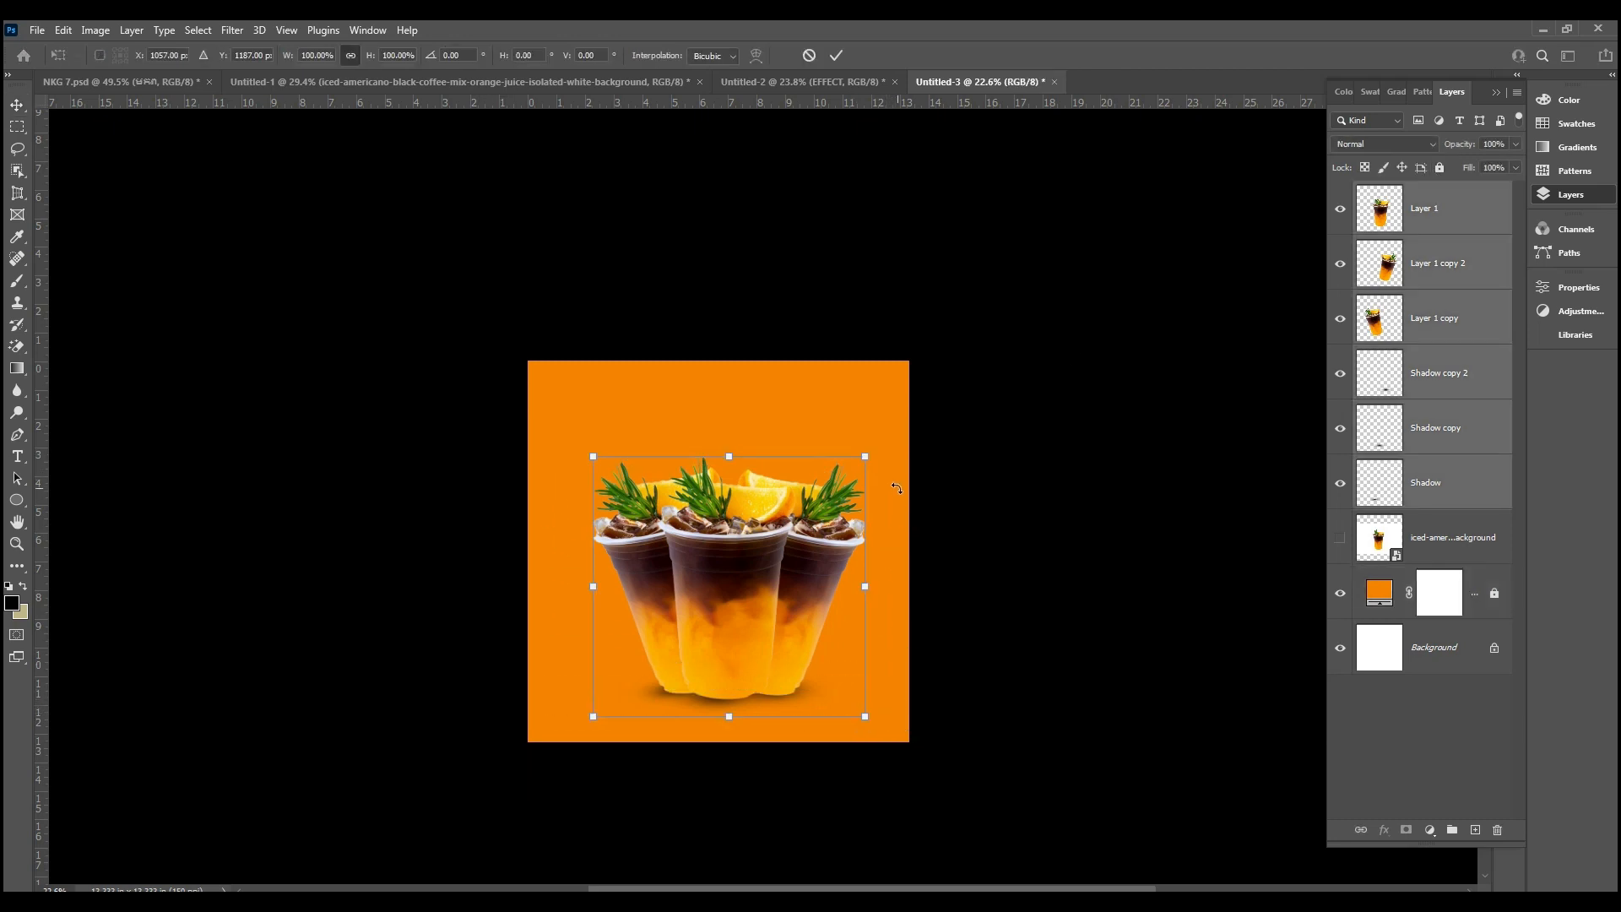
pyautogui.moveTo(867, 459); pyautogui.dragTo(851, 463)
pyautogui.moveTo(836, 550); pyautogui.dragTo(826, 550)
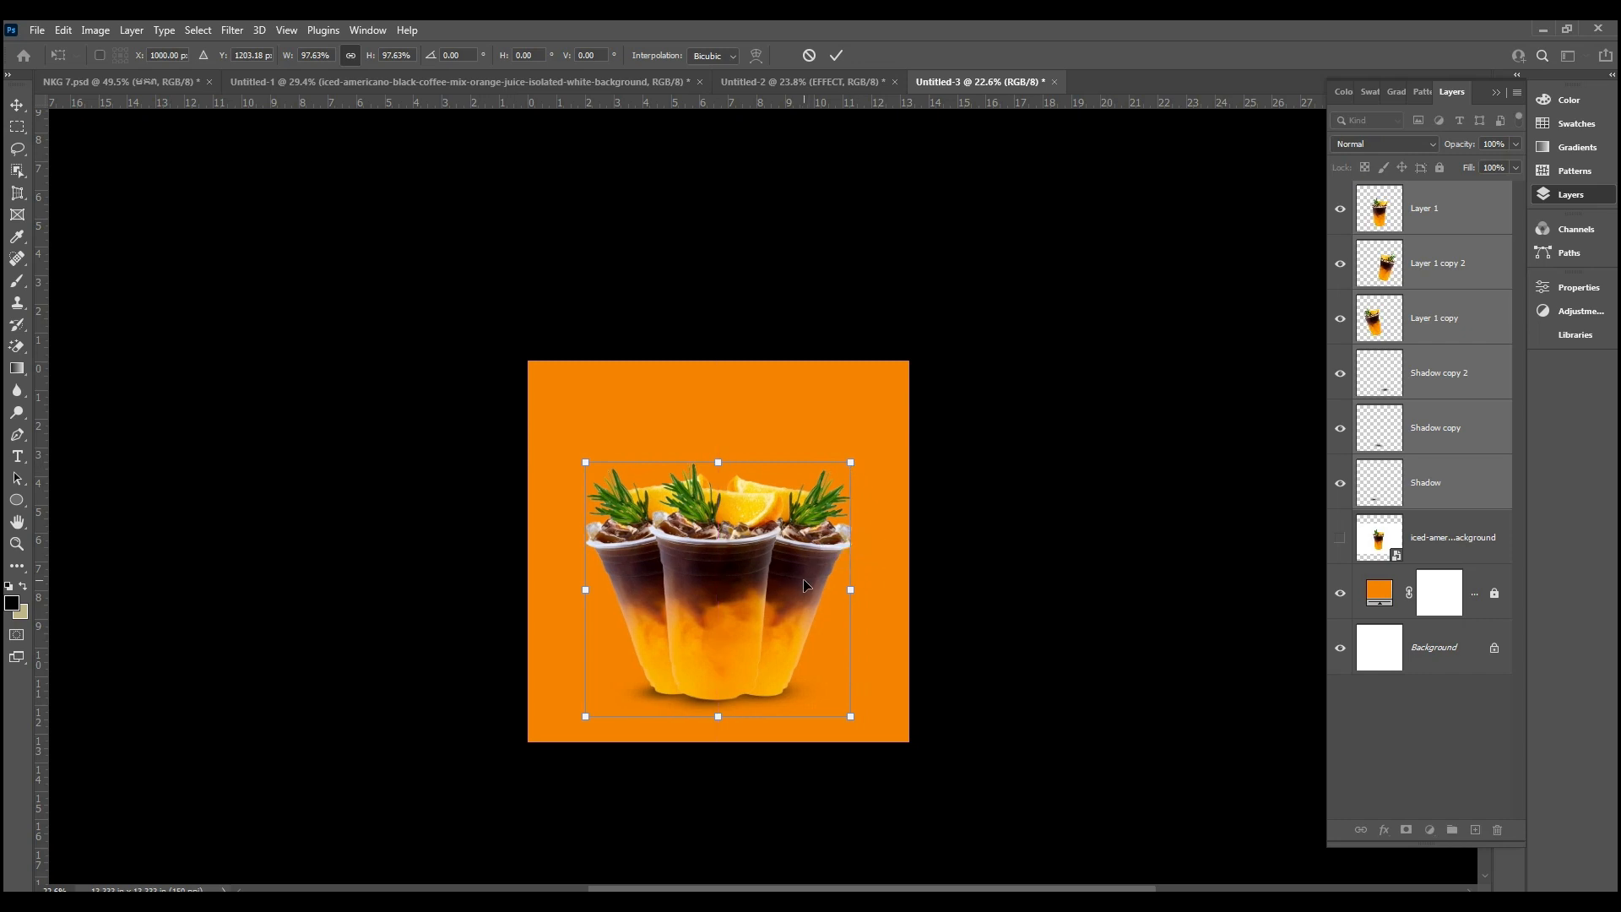
pyautogui.click(842, 49)
pyautogui.click(859, 597)
# Step: Scale the three cups and their shadows down slightly more as one selection, keeping them centred on the canvas
pyautogui.scroll(4, 743, 645)
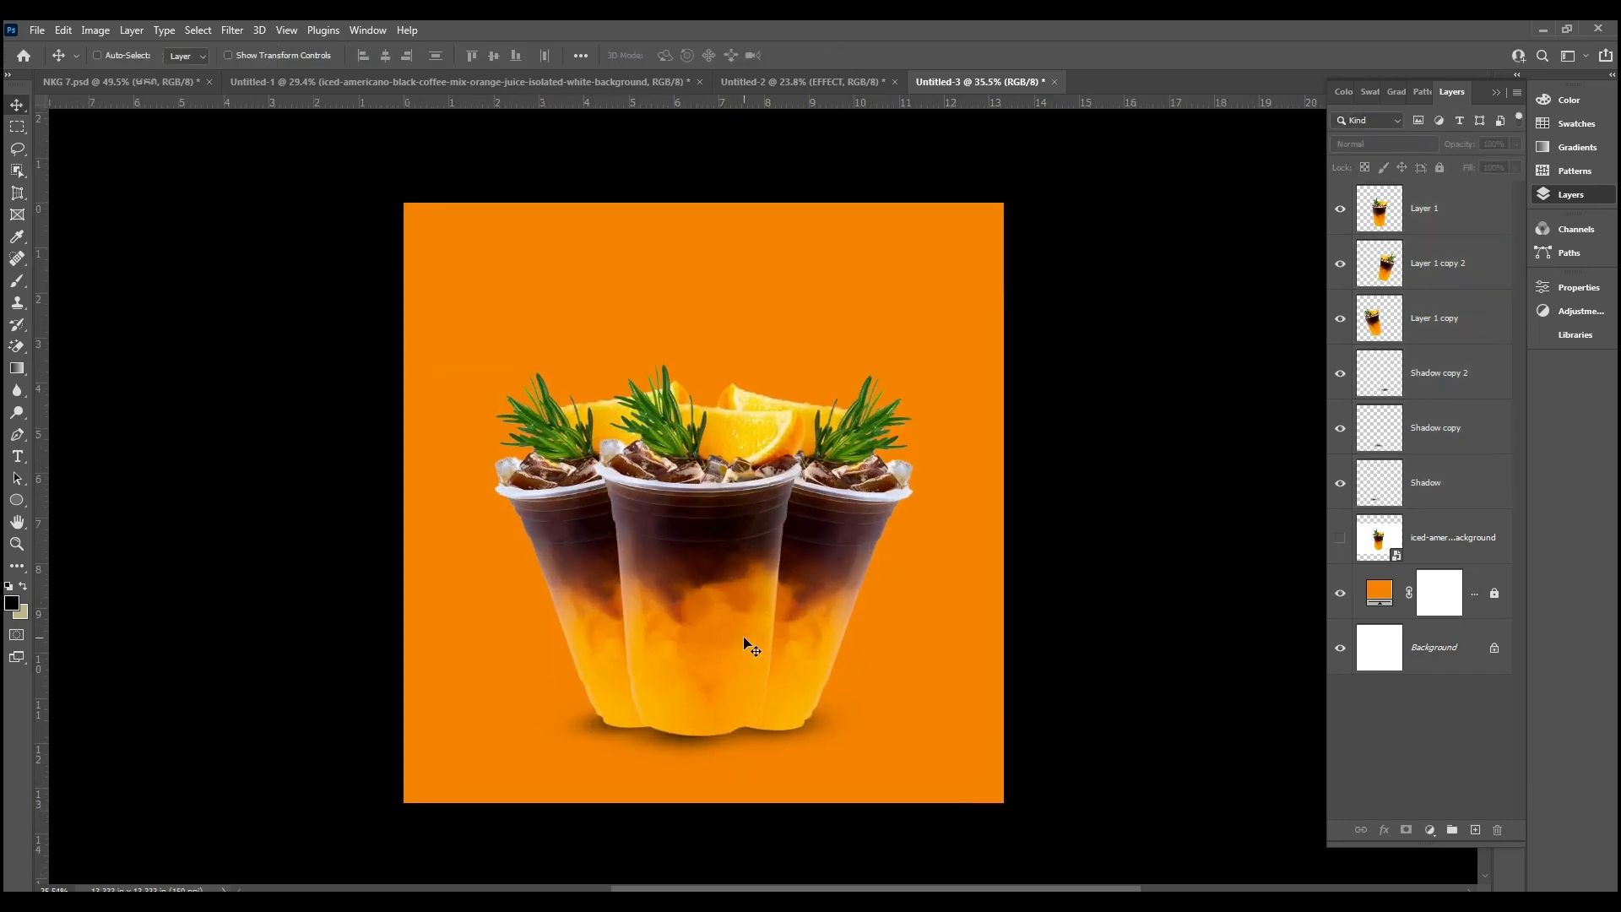
pyautogui.scroll(3, 836, 760)
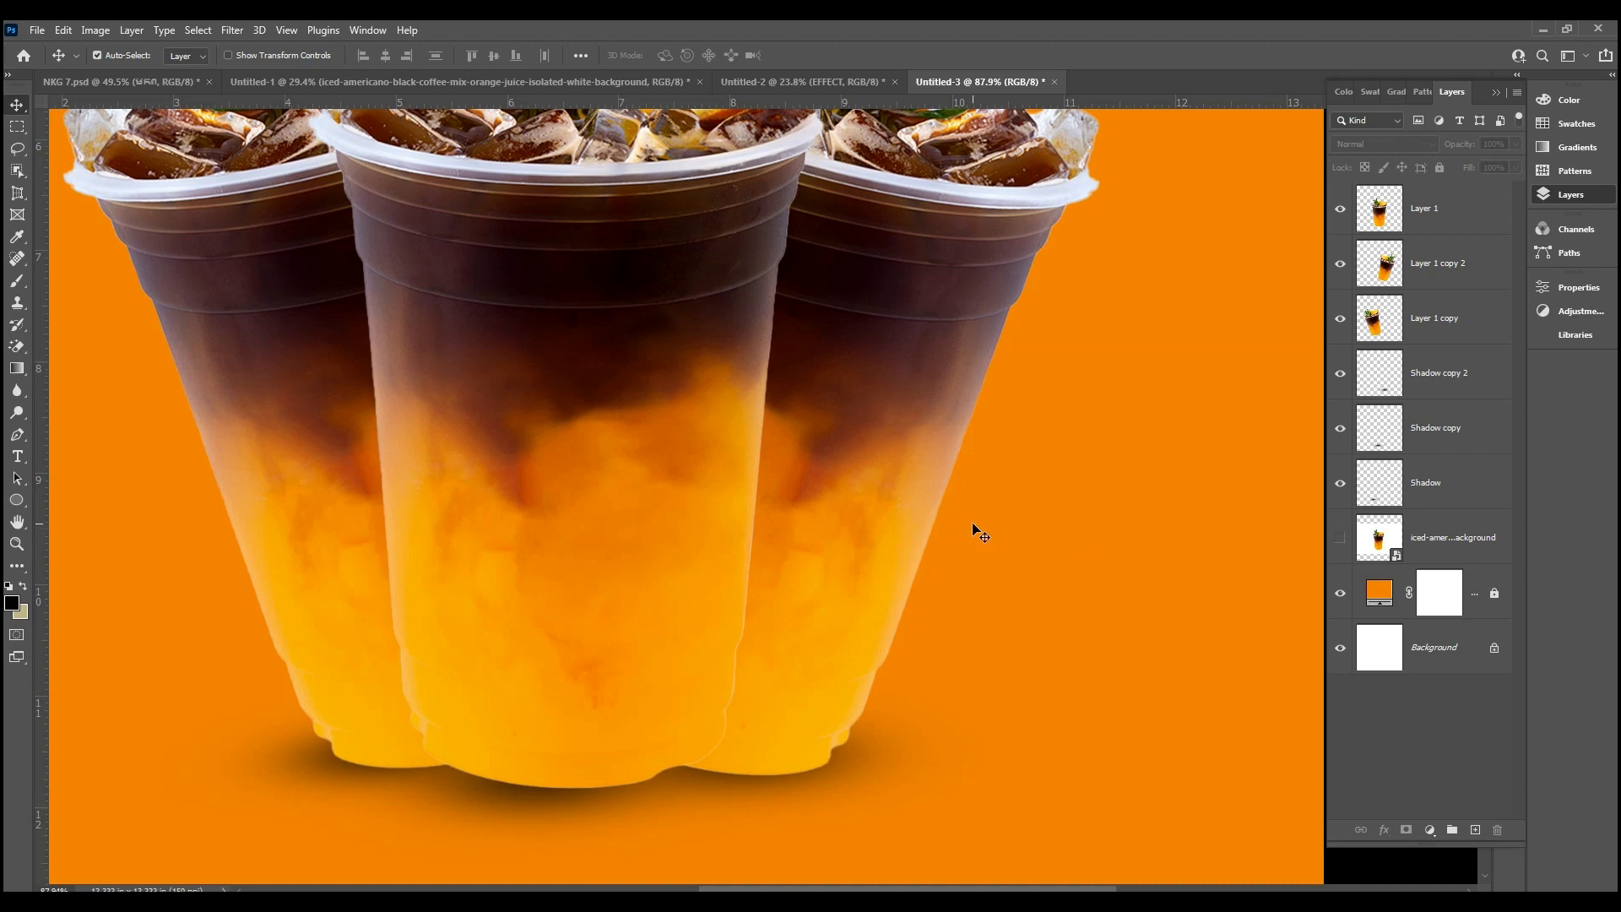
pyautogui.scroll(-3, 963, 548)
pyautogui.scroll(-3, 789, 651)
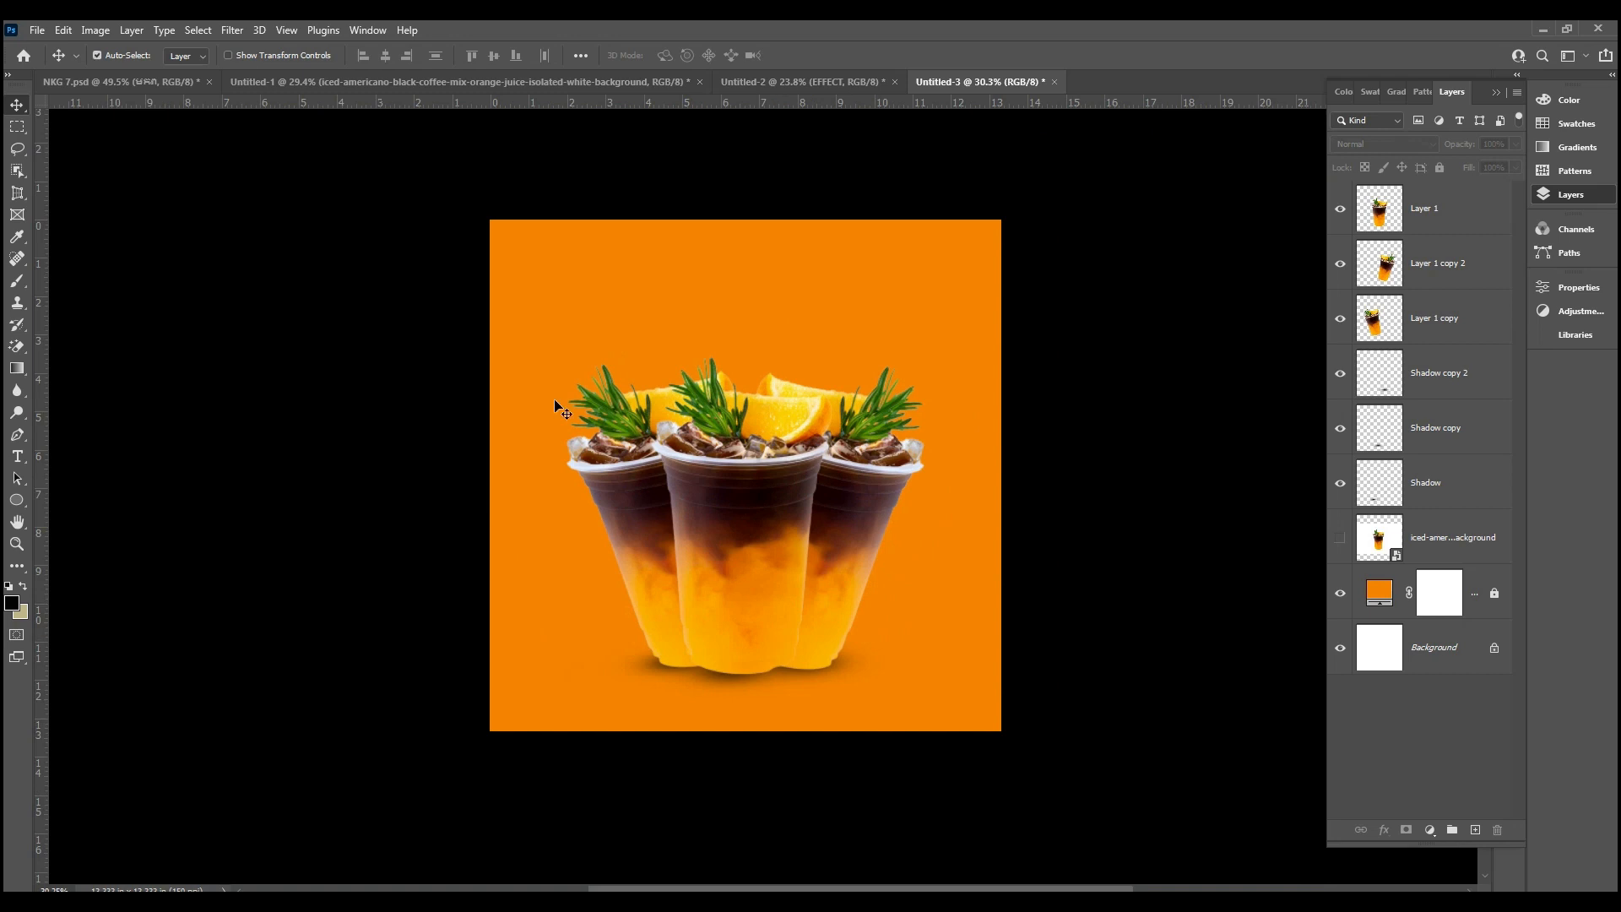
pyautogui.moveTo(861, 649); pyautogui.dragTo(886, 676)
pyautogui.scroll(2, 887, 677)
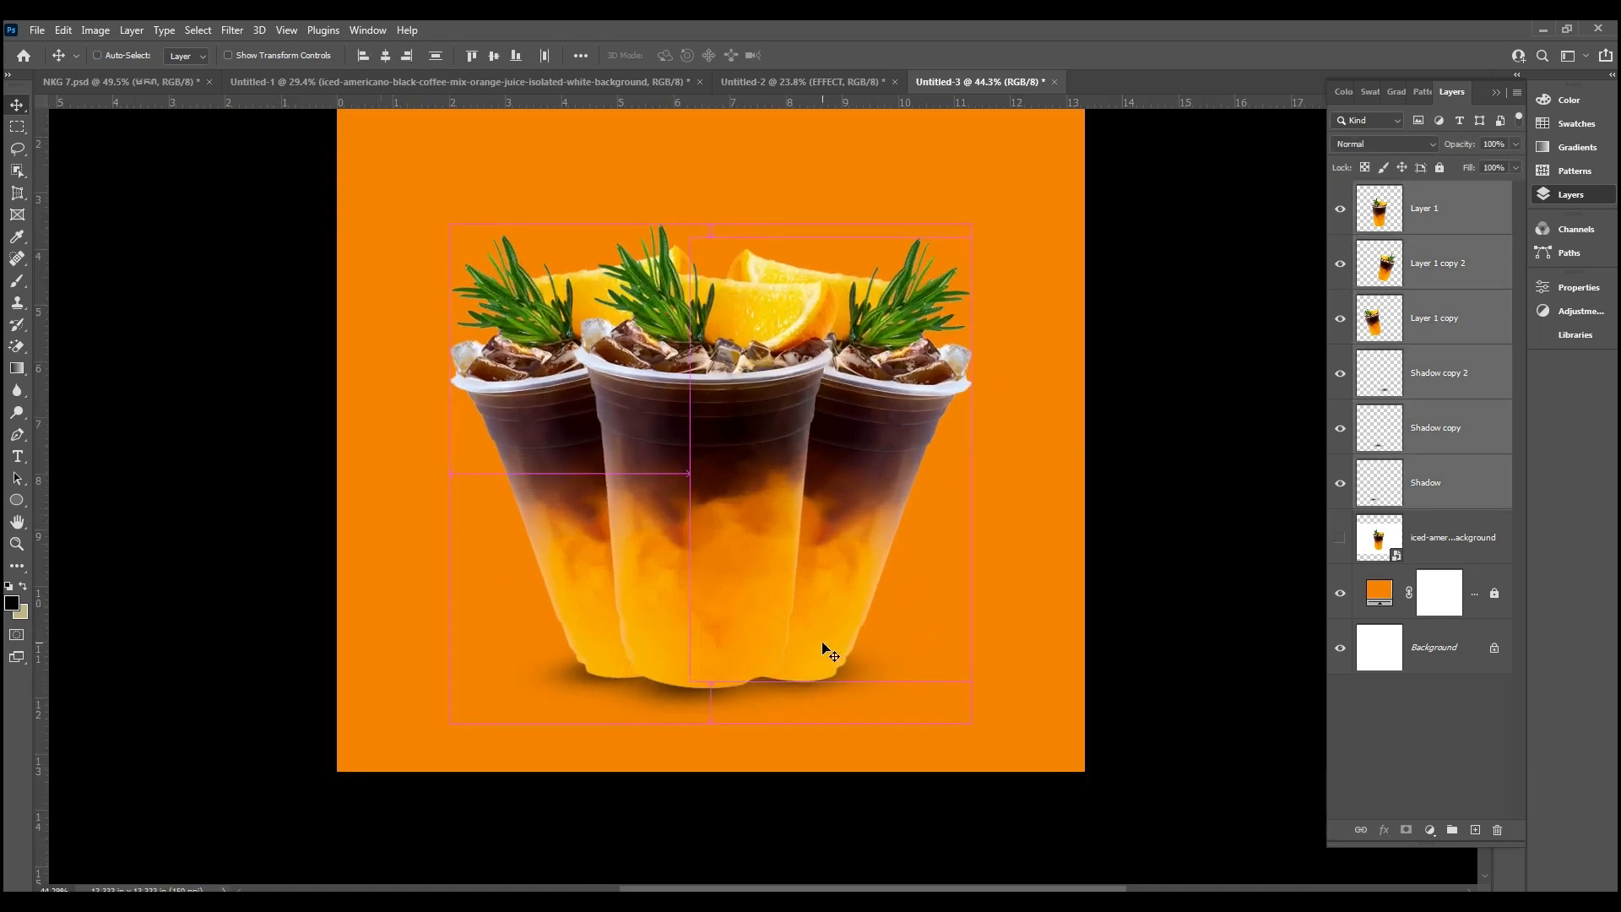
pyautogui.hotkey('ctrl', 't')
pyautogui.scroll(-2, 830, 645)
pyautogui.moveTo(925, 693); pyautogui.dragTo(842, 645)
pyautogui.click(841, 58)
pyautogui.scroll(3, 792, 534)
pyautogui.scroll(-3, 738, 630)
pyautogui.scroll(3, 754, 666)
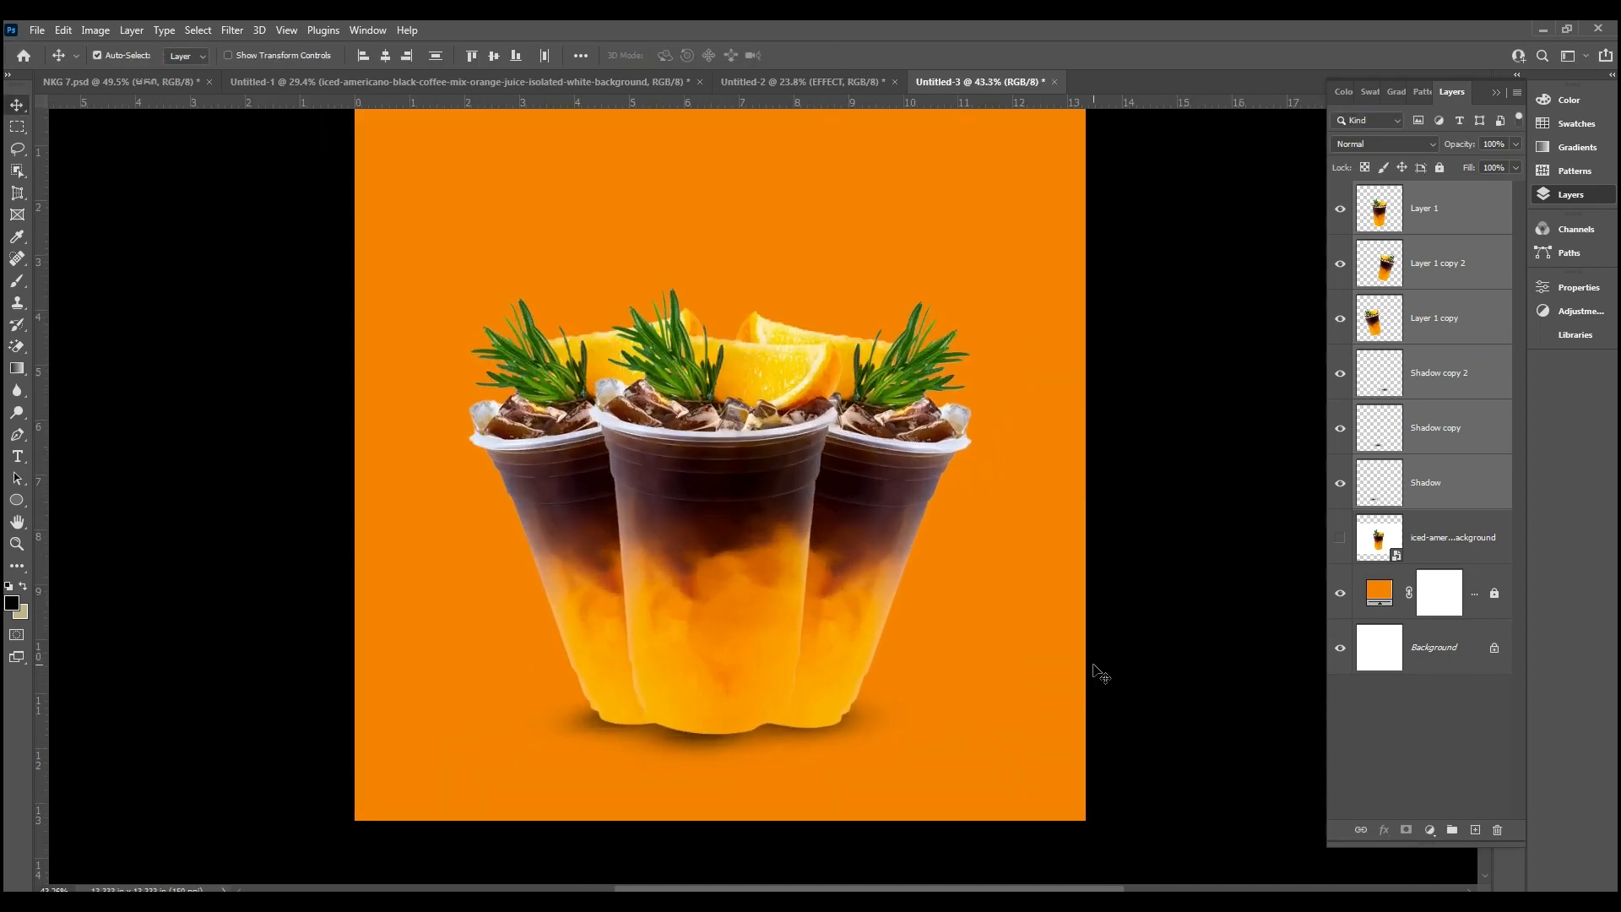
# Step: Nudge the right, left and middle cup shadows slightly to fit them under the cup bases
pyautogui.scroll(4, 850, 742)
pyautogui.moveTo(840, 710); pyautogui.dragTo(833, 718)
pyautogui.moveTo(311, 708); pyautogui.dragTo(322, 713)
pyautogui.moveTo(481, 743); pyautogui.dragTo(494, 747)
# Step: Group the three shadow layers and select the left cup's layer
pyautogui.scroll(-2, 626, 723)
pyautogui.scroll(-6, 627, 724)
pyautogui.moveTo(228, 440); pyautogui.dragTo(898, 779)
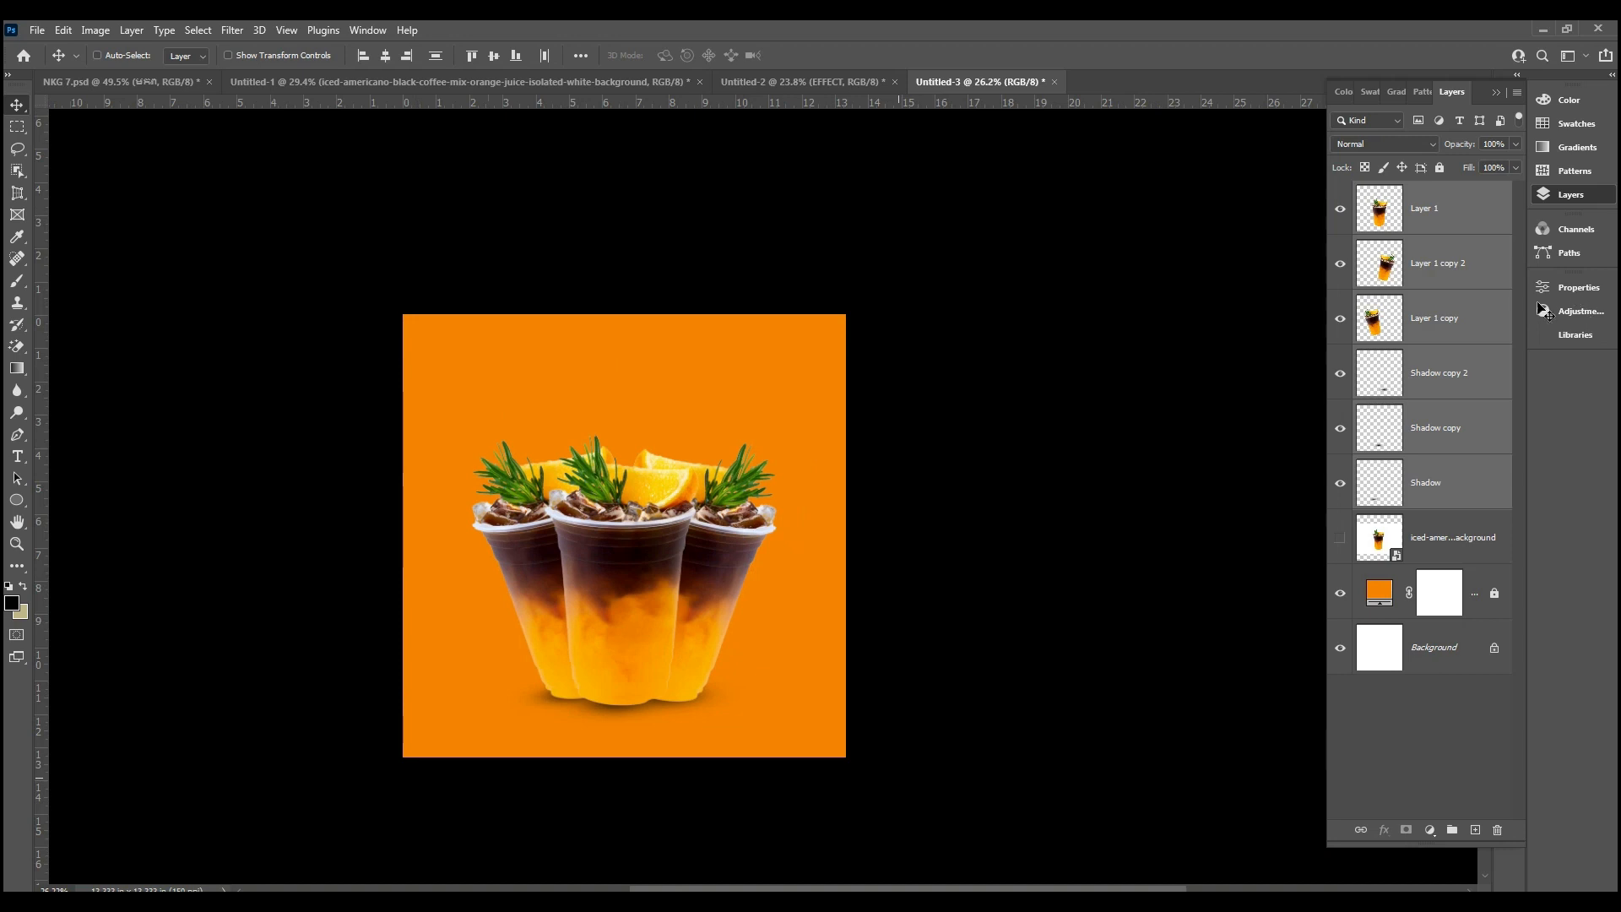
pyautogui.click(1474, 369)
pyautogui.keyDown('shift'); pyautogui.click(1457, 490); pyautogui.keyUp('shift')
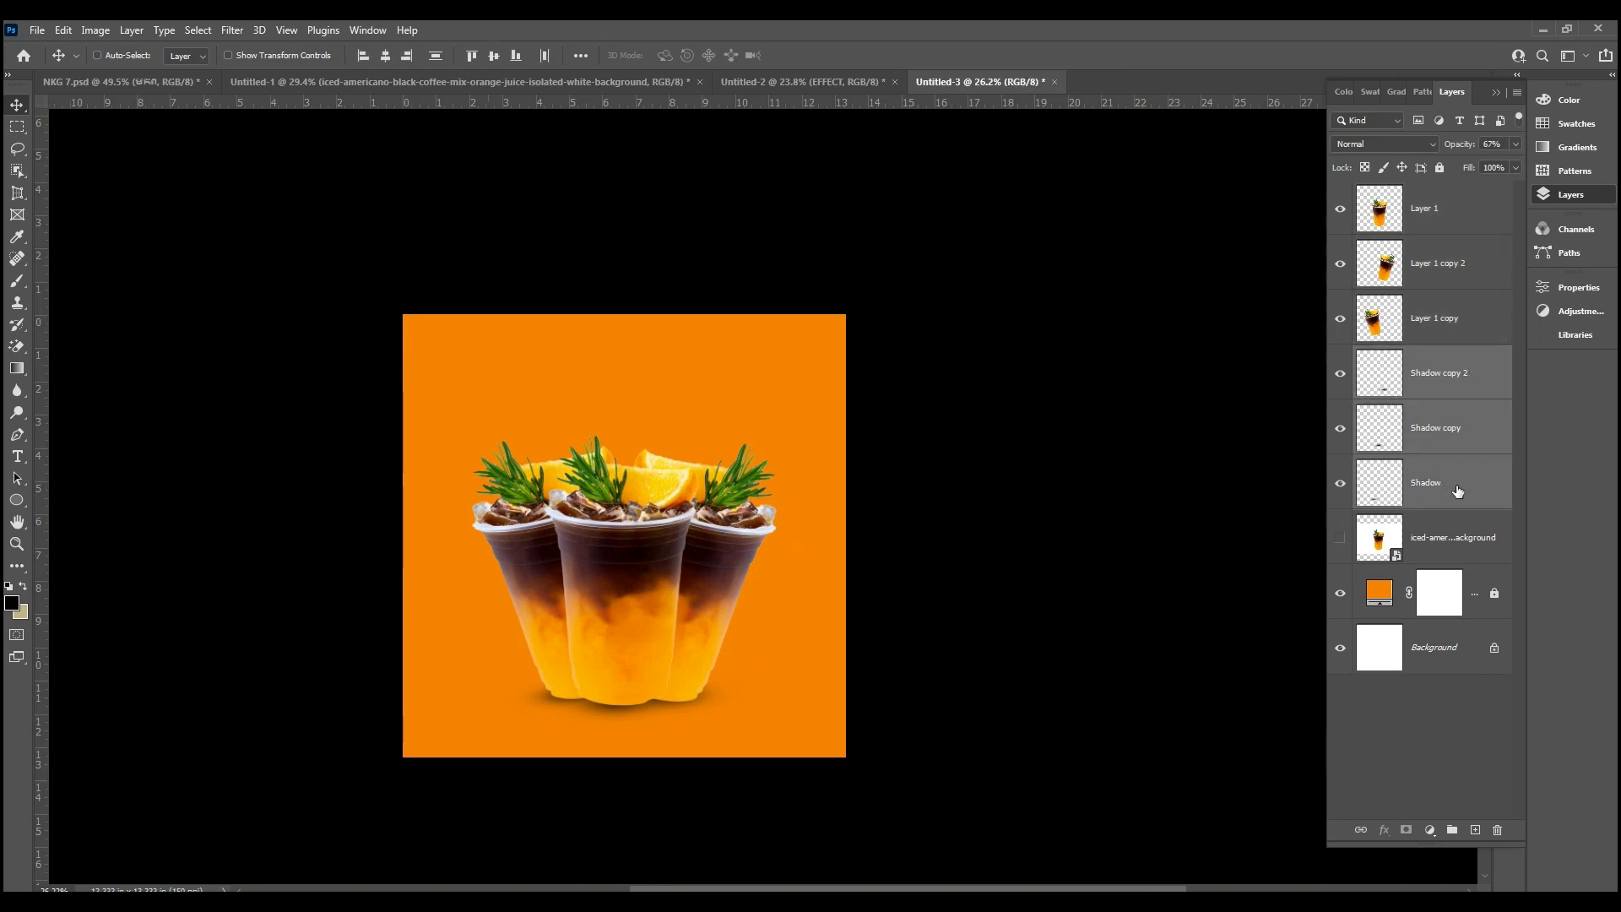
pyautogui.hotkey('ctrl', 'g')
pyautogui.click(1446, 306)
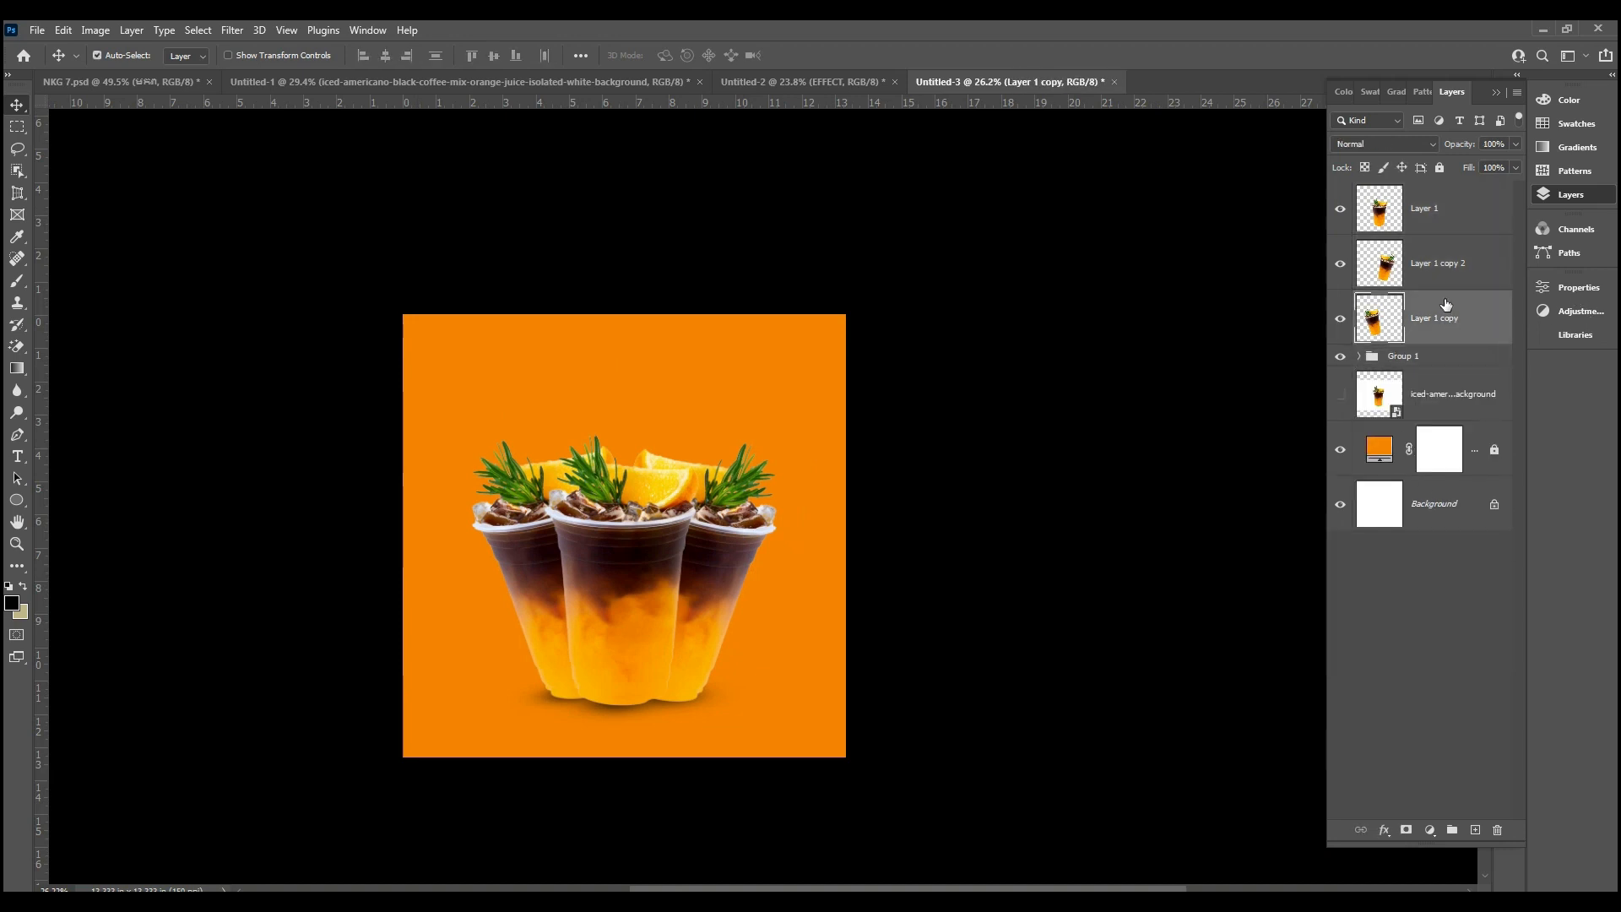
# Step: Group the three cup layers as "Image" and rename the shadow layers' group to "Shadow"
pyautogui.keyDown('shift'); pyautogui.click(1444, 218); pyautogui.keyUp('shift')
pyautogui.hotkey('ctrl', 'g')
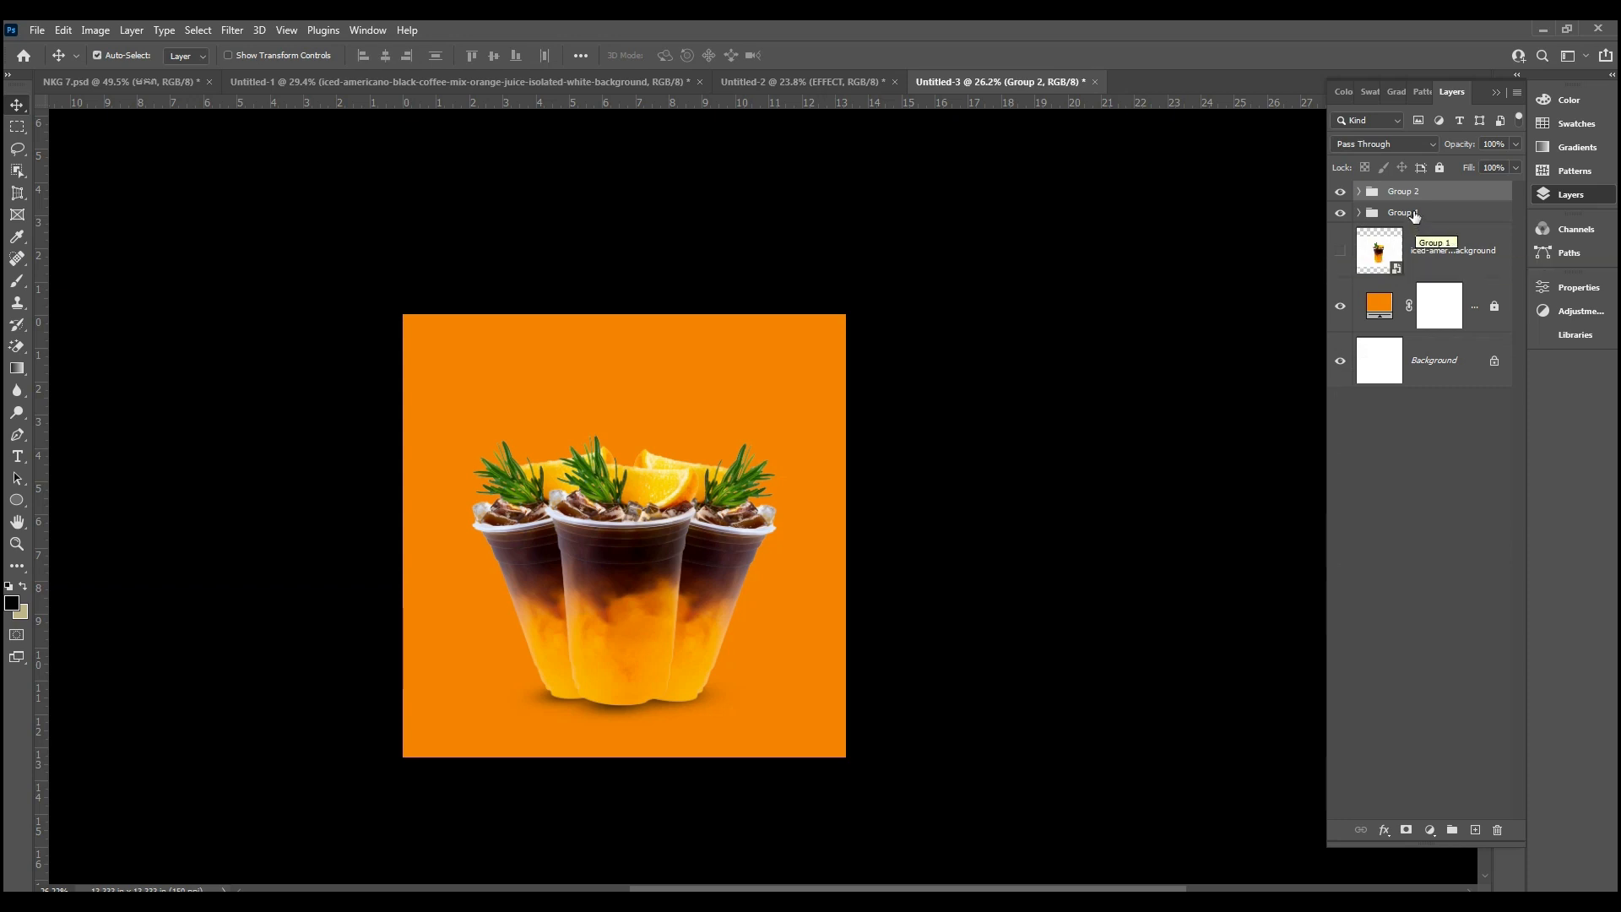
pyautogui.doubleClick(1416, 195)
pyautogui.write('Image')
pyautogui.press('Return')
pyautogui.doubleClick(1415, 214)
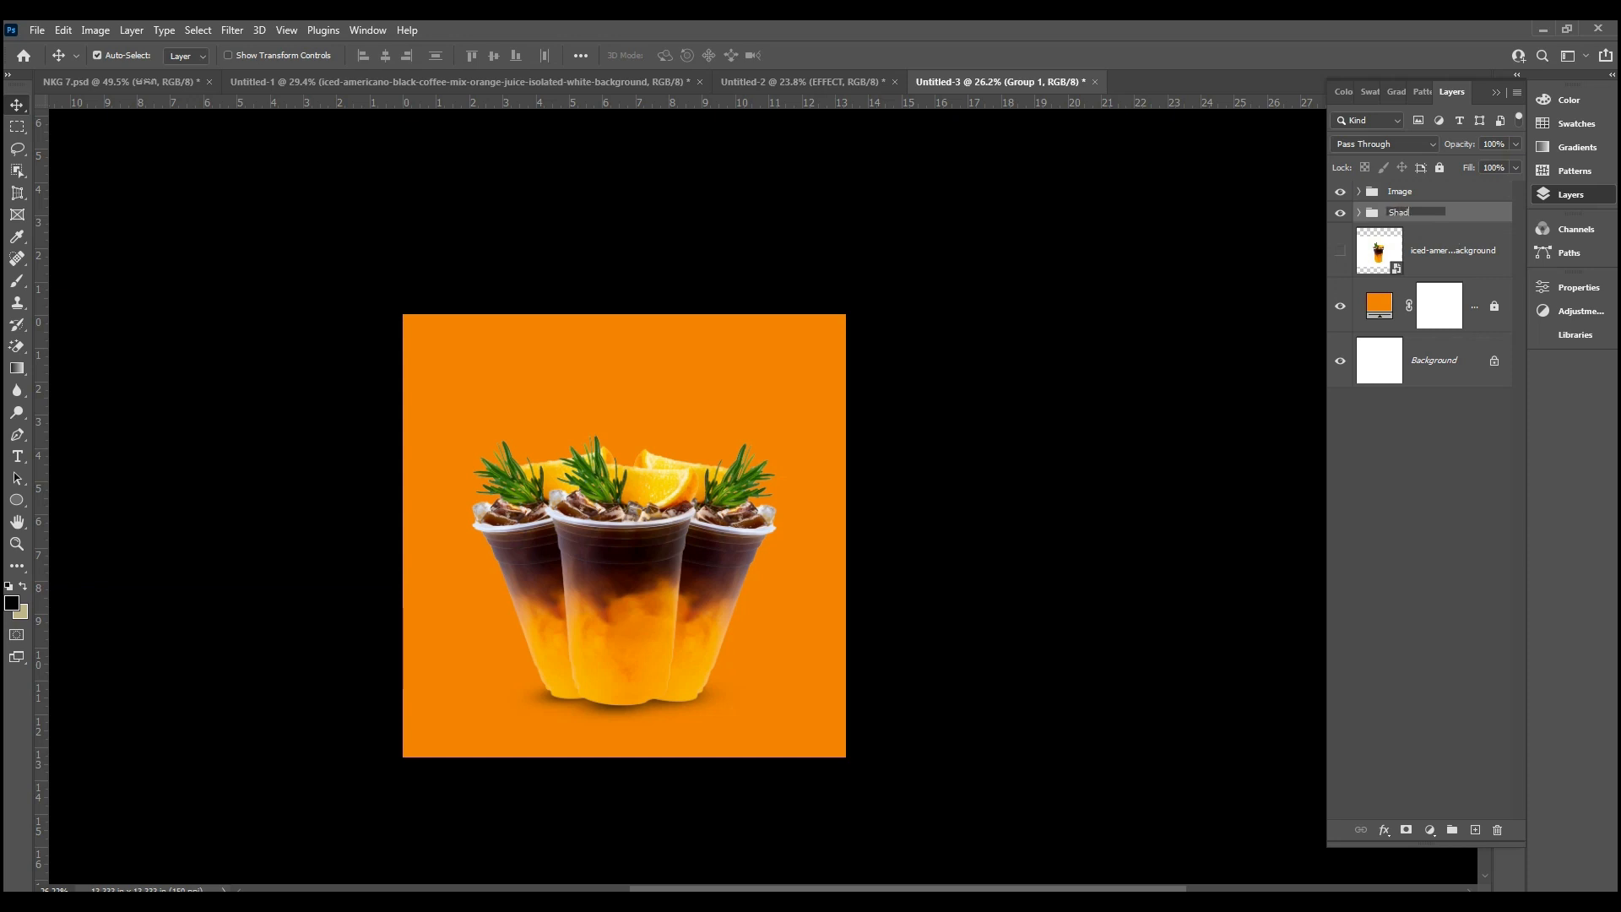
pyautogui.write('ow')
pyautogui.press('Return')
# Step: Delete the hidden original iced americano image layer
pyautogui.scroll(-5, 604, 552)
pyautogui.scroll(4, 601, 638)
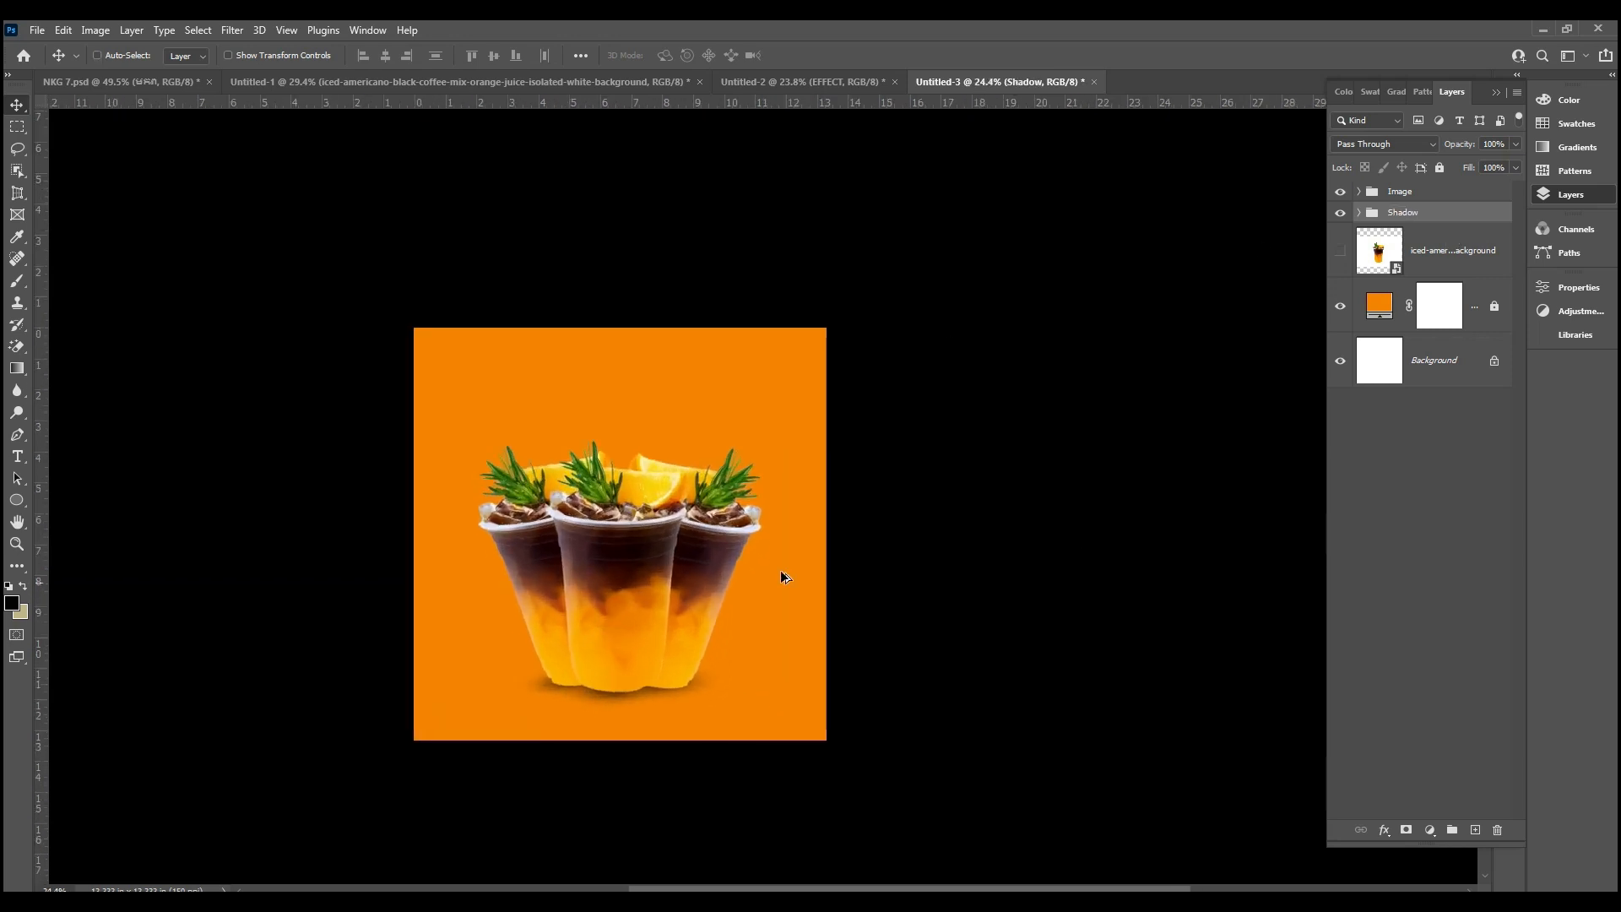
pyautogui.click(1439, 255)
pyautogui.press('Delete')
pyautogui.scroll(3, 676, 560)
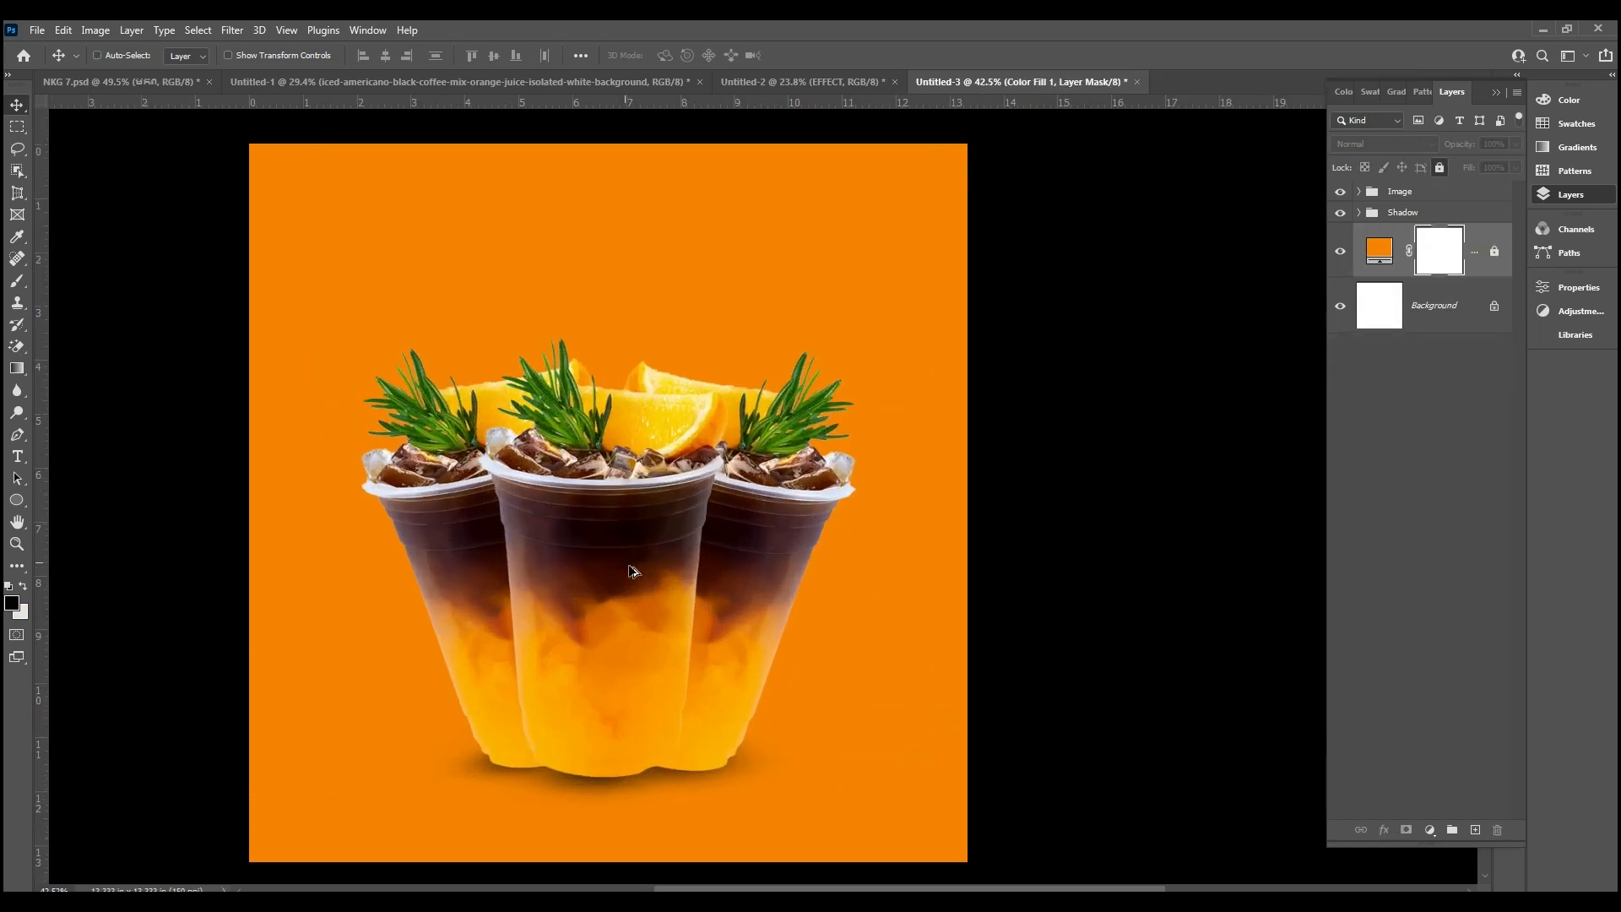
pyautogui.scroll(-3, 634, 572)
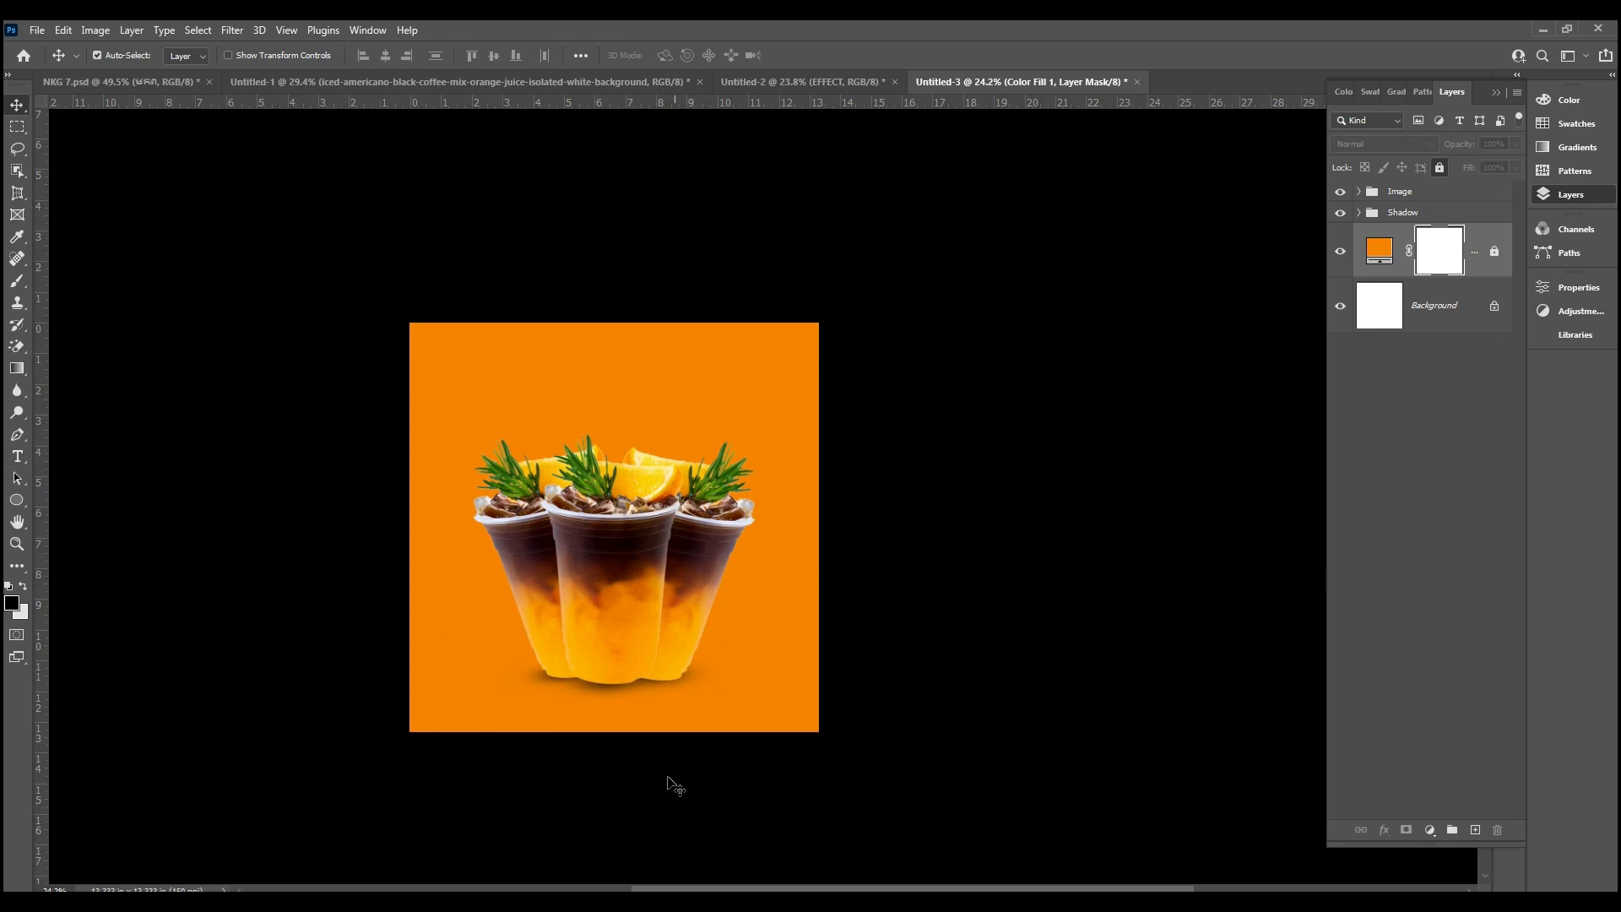
# Step: Bring the EFFECT grunge texture from Untitled-1 into the Untitled-3 poster and fit it over the whole canvas
pyautogui.click(699, 149)
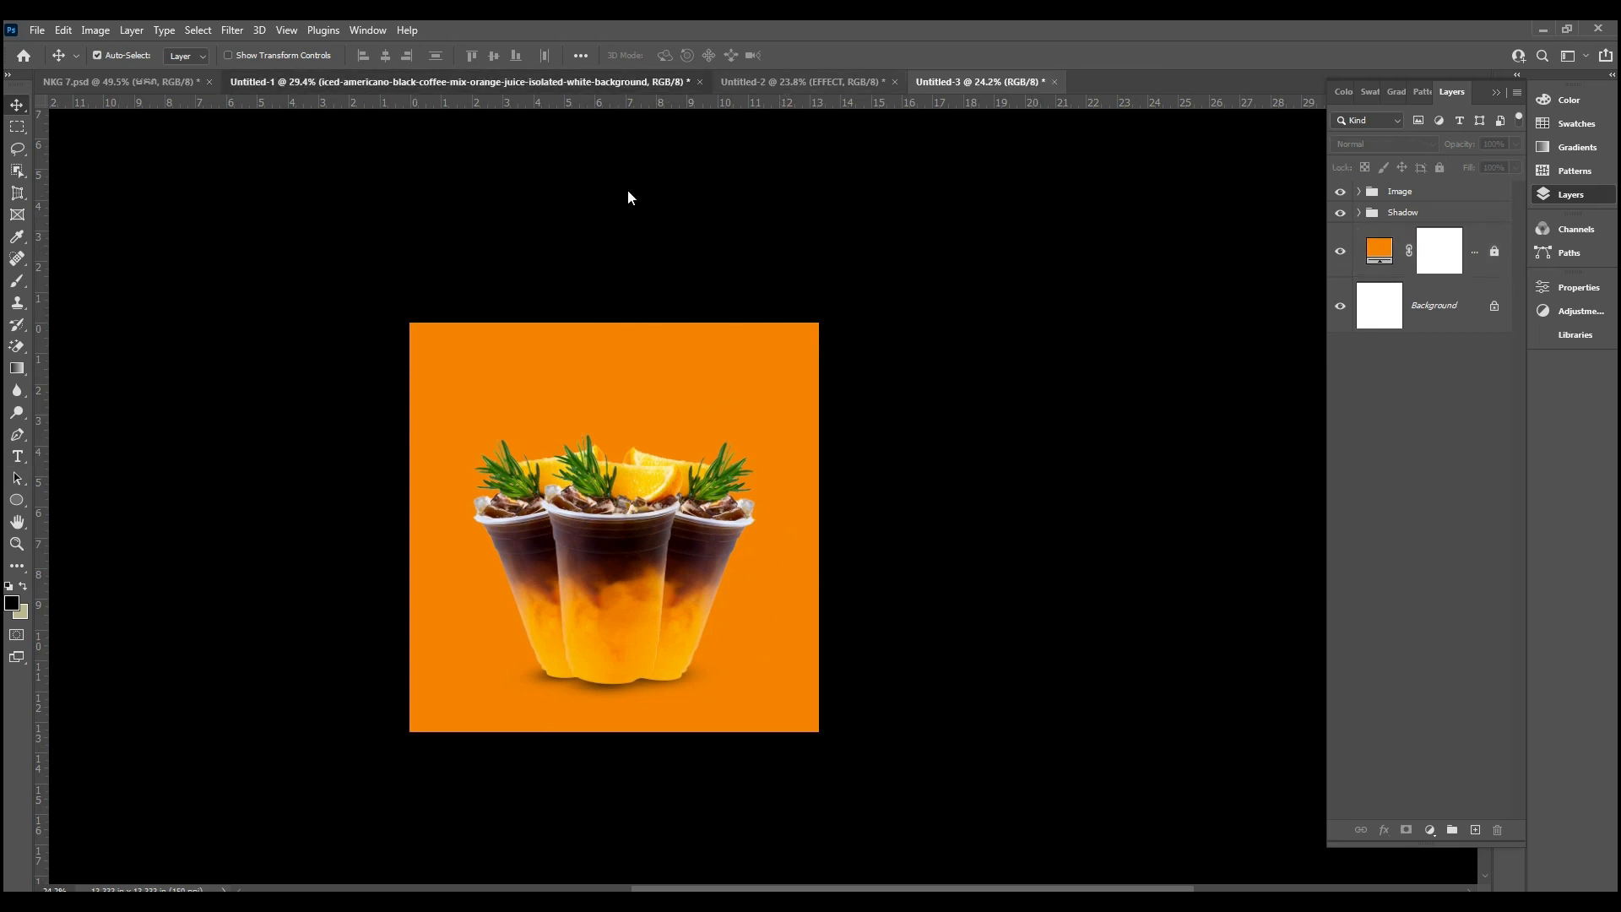
pyautogui.moveTo(800, 246); pyautogui.dragTo(710, 357)
pyautogui.scroll(2, 720, 382)
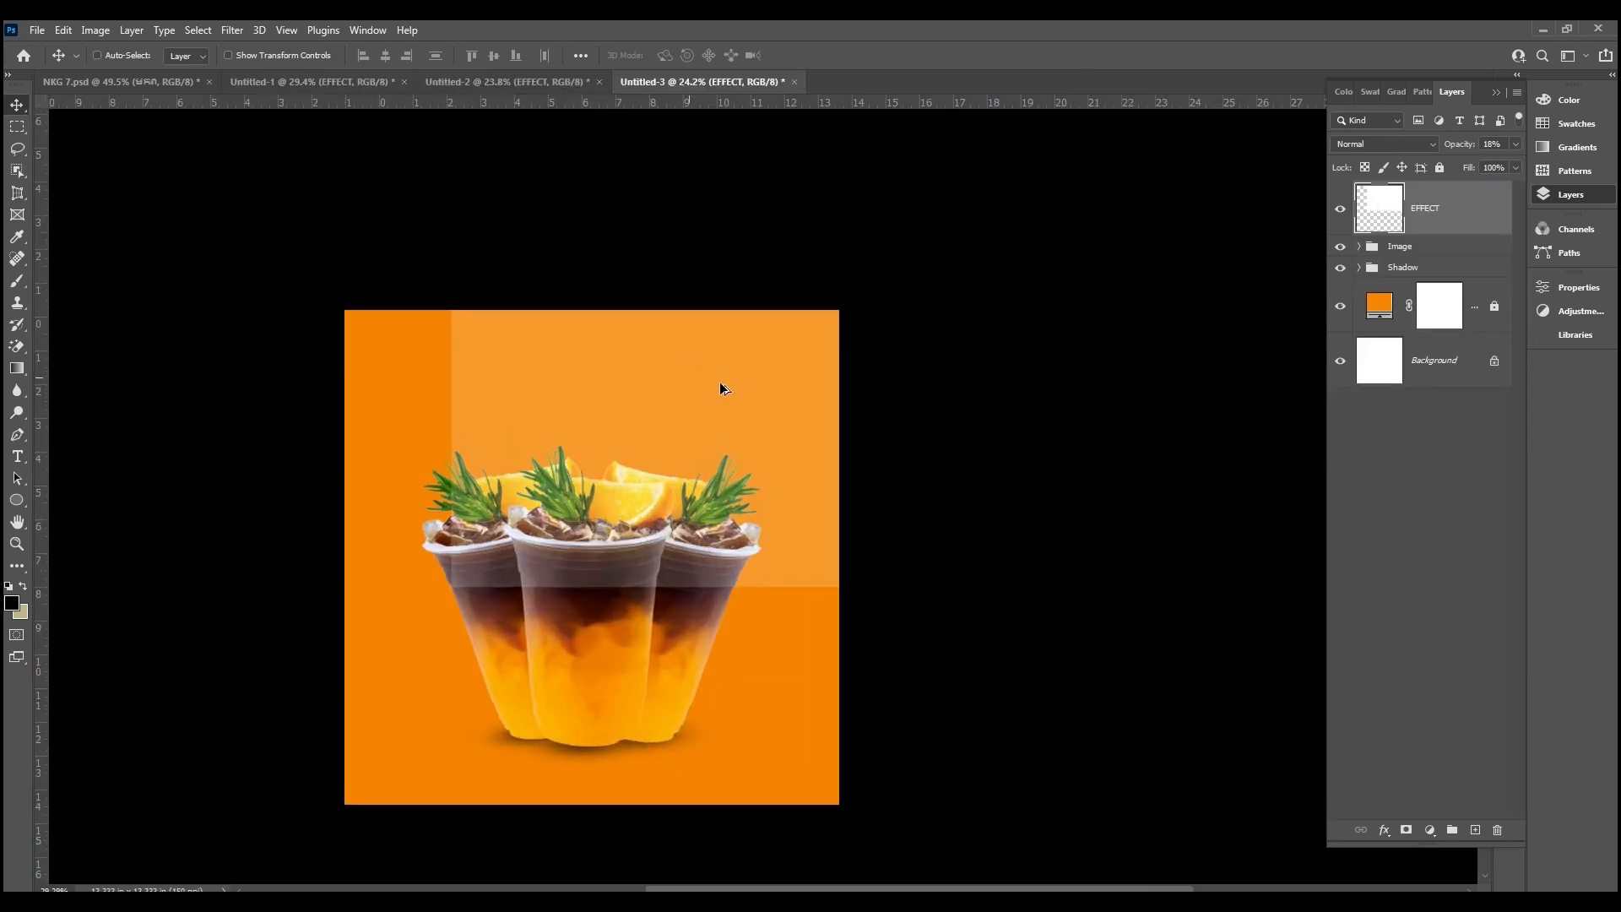
pyautogui.moveTo(694, 422); pyautogui.dragTo(567, 601)
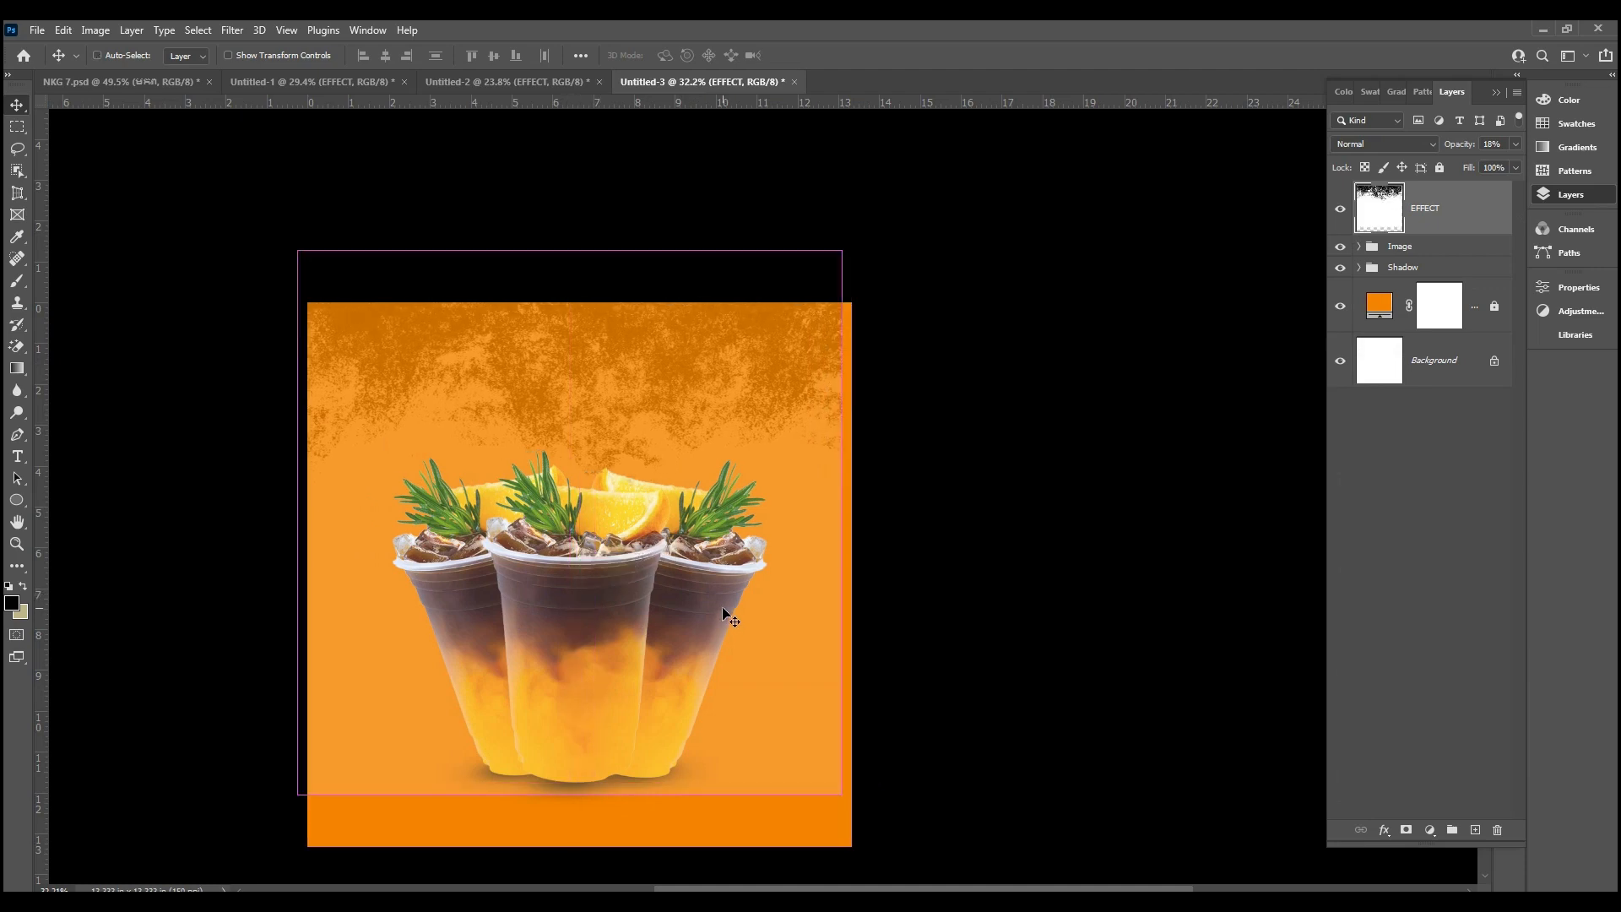
pyautogui.hotkey('ctrl', 't')
pyautogui.moveTo(785, 724); pyautogui.dragTo(796, 779)
pyautogui.click(834, 56)
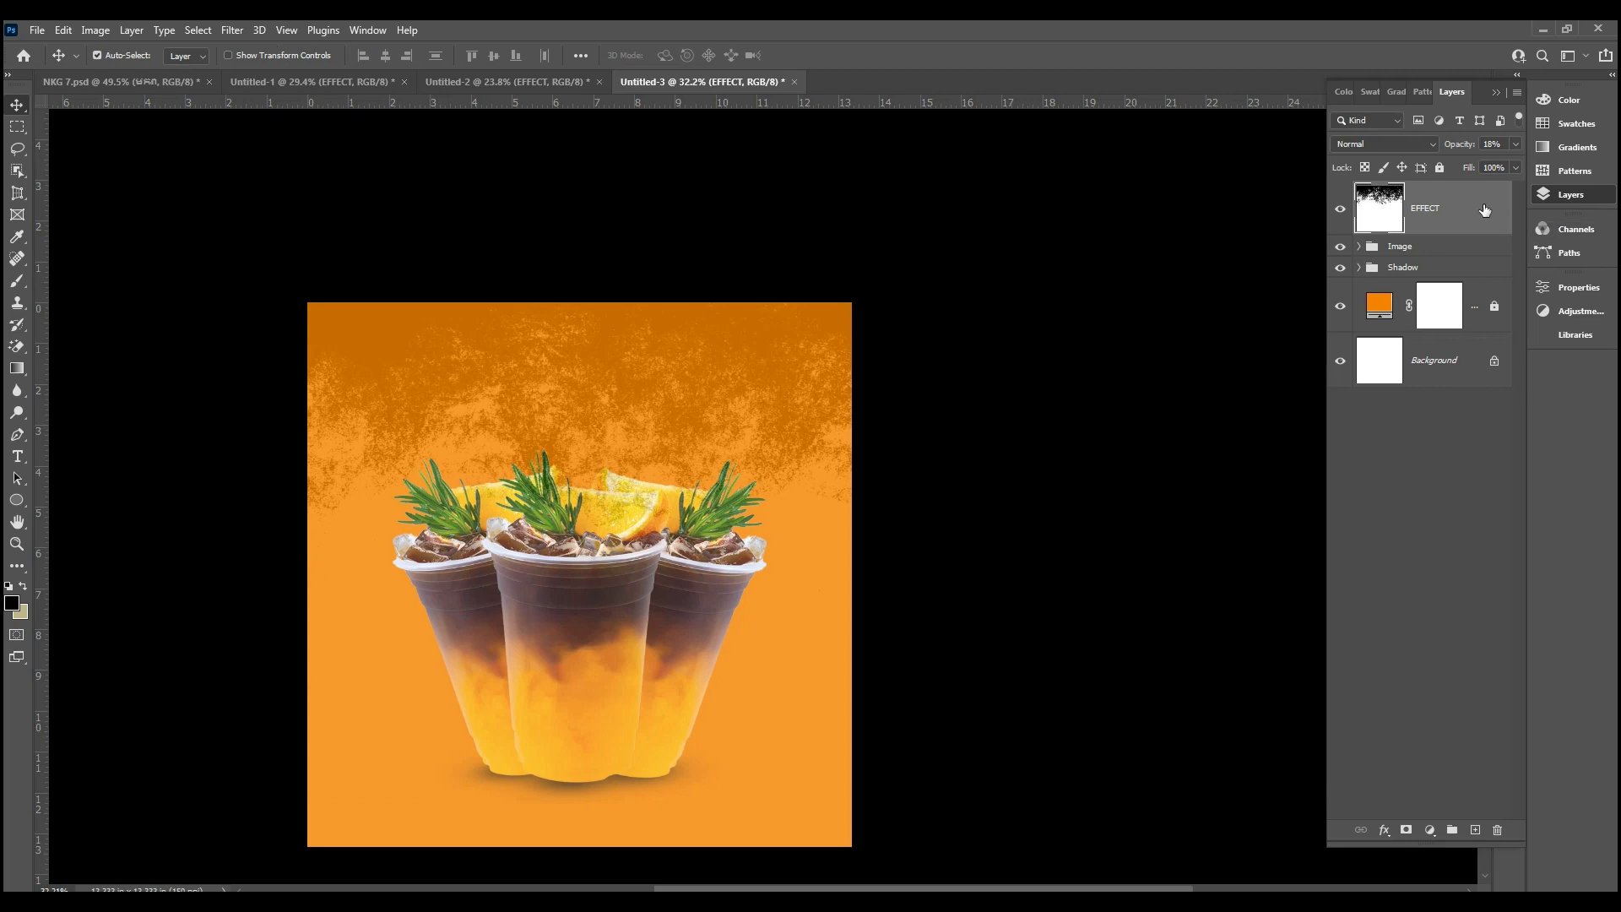
# Step: Move the EFFECT layer directly above the orange fill layer and set its blend mode to Overlay
pyautogui.moveTo(1450, 292); pyautogui.dragTo(1471, 288)
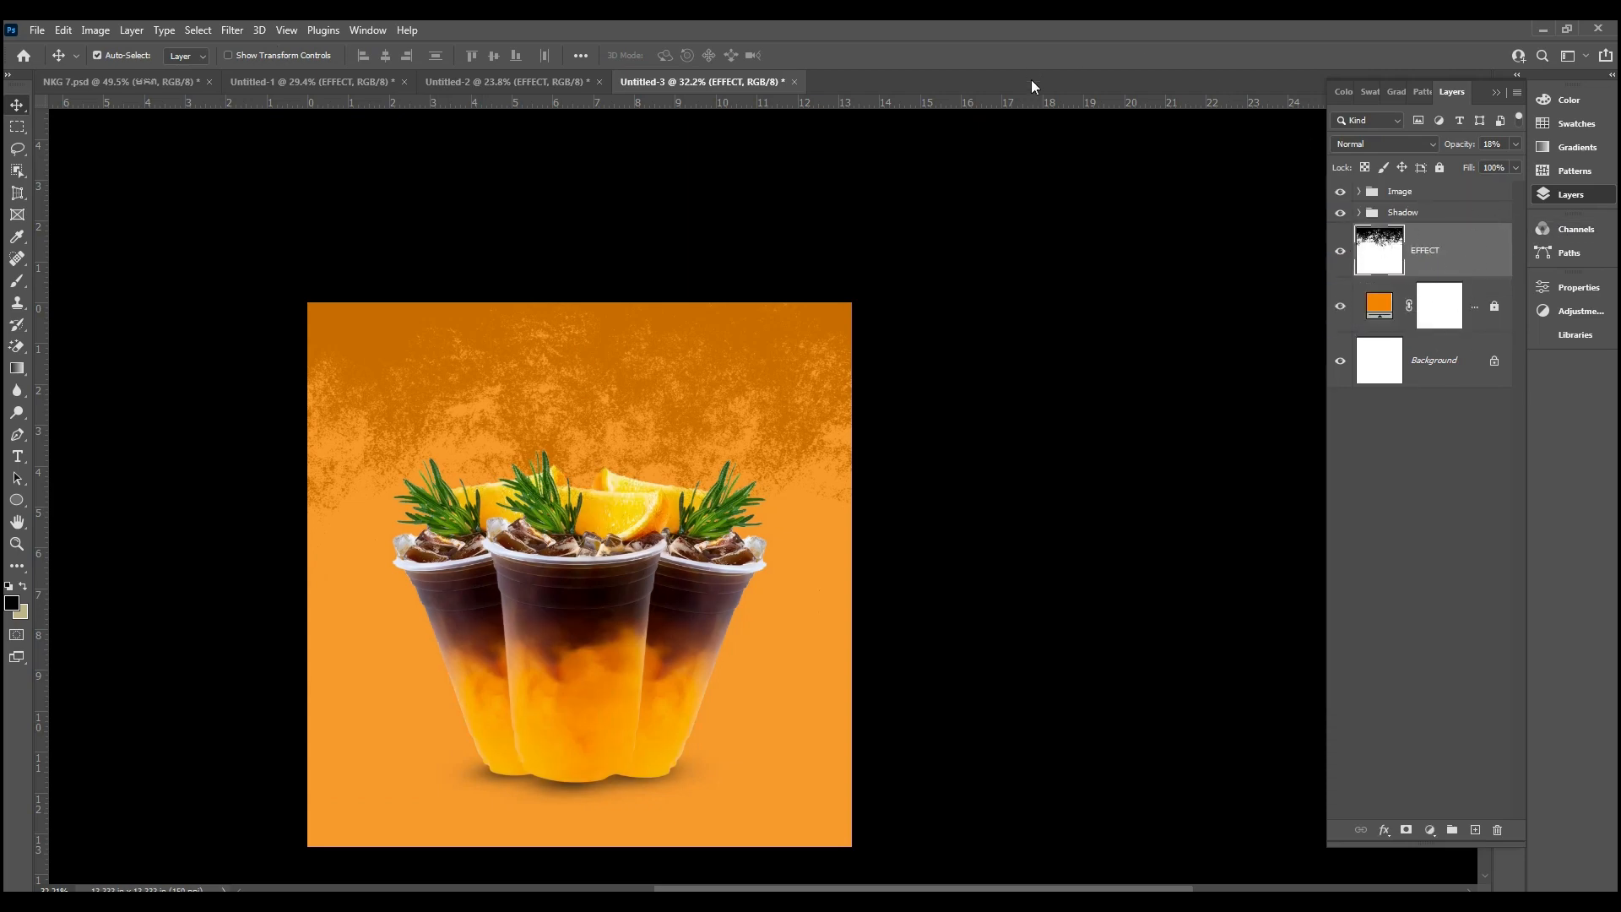
pyautogui.click(1375, 143)
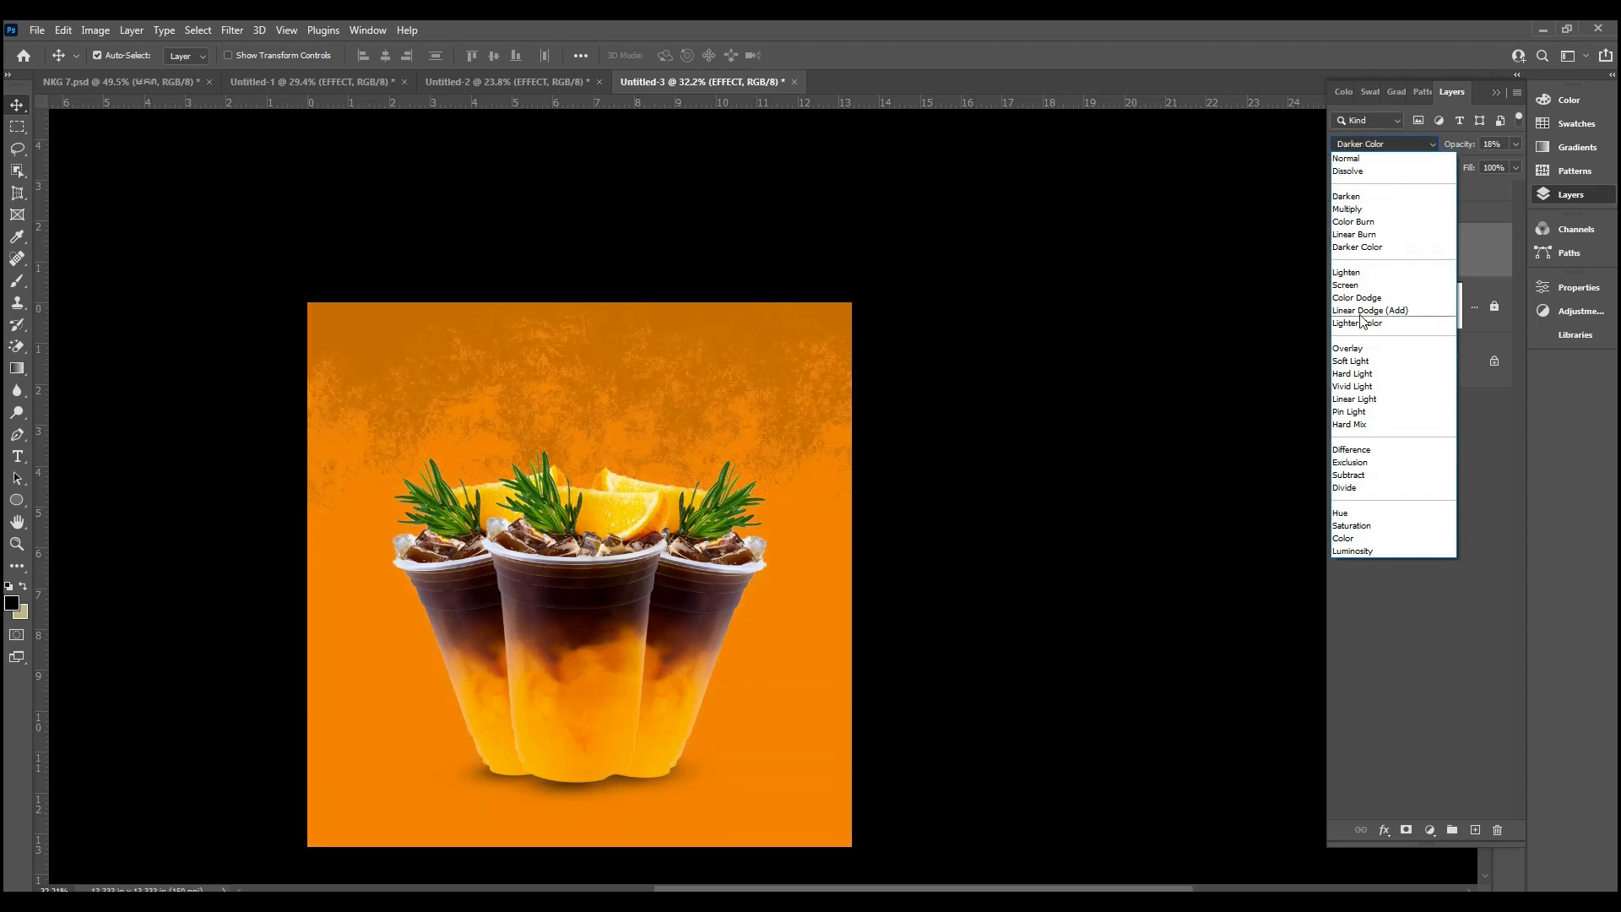
pyautogui.click(1389, 350)
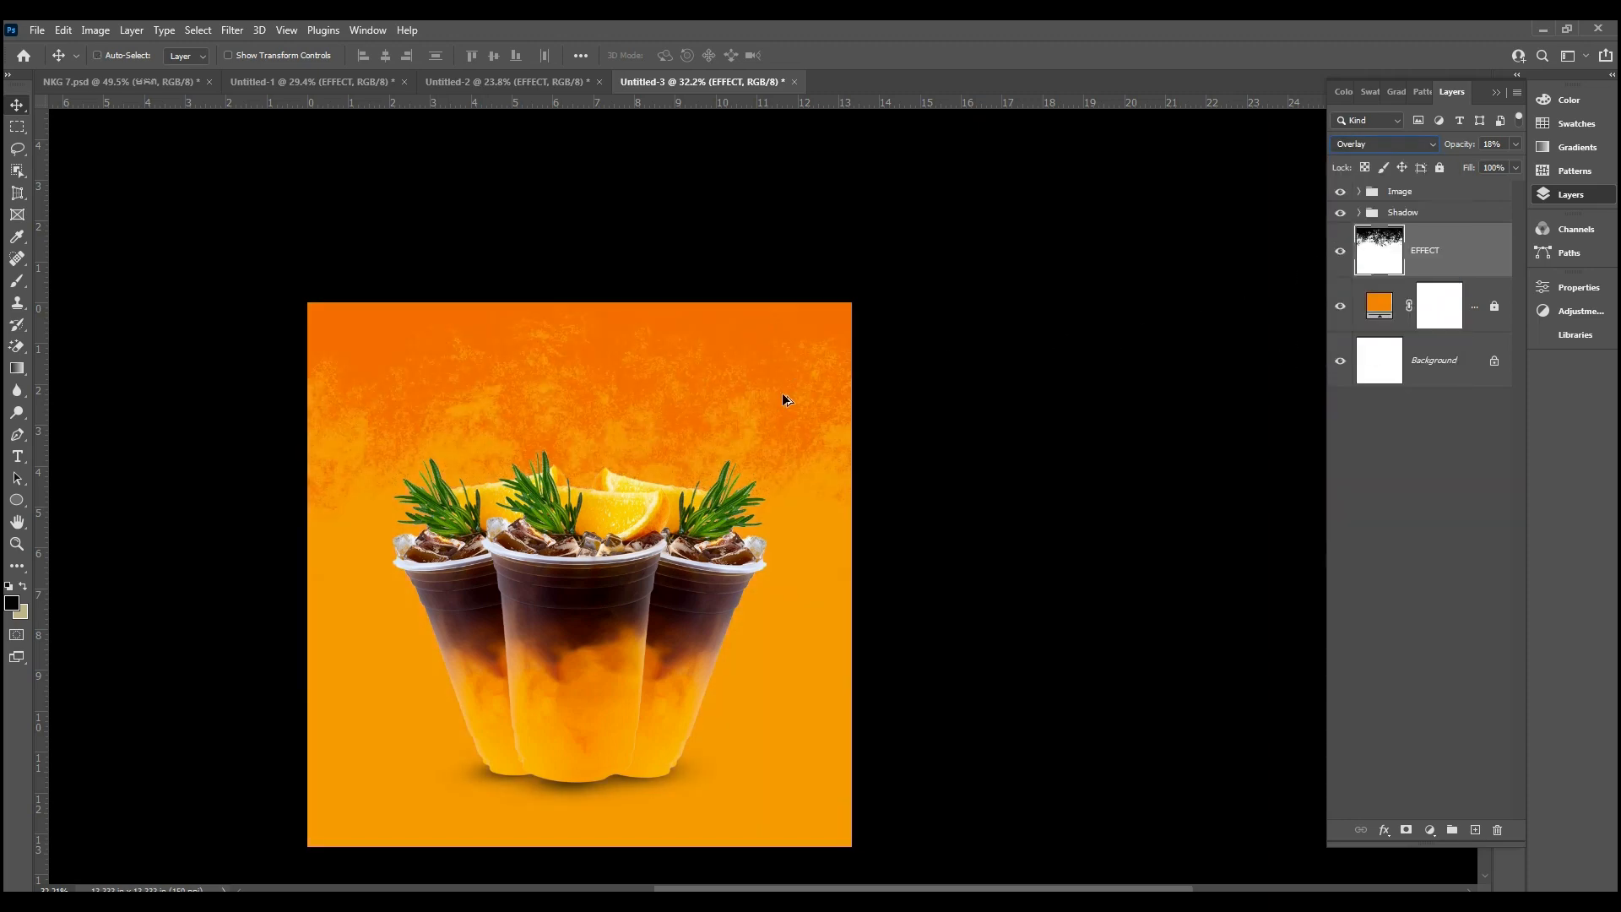
# Step: Bring the WATER droplet texture from Untitled-1 into Untitled-3 above the EFFECT layer and blend it as Soft Light
pyautogui.click(343, 81)
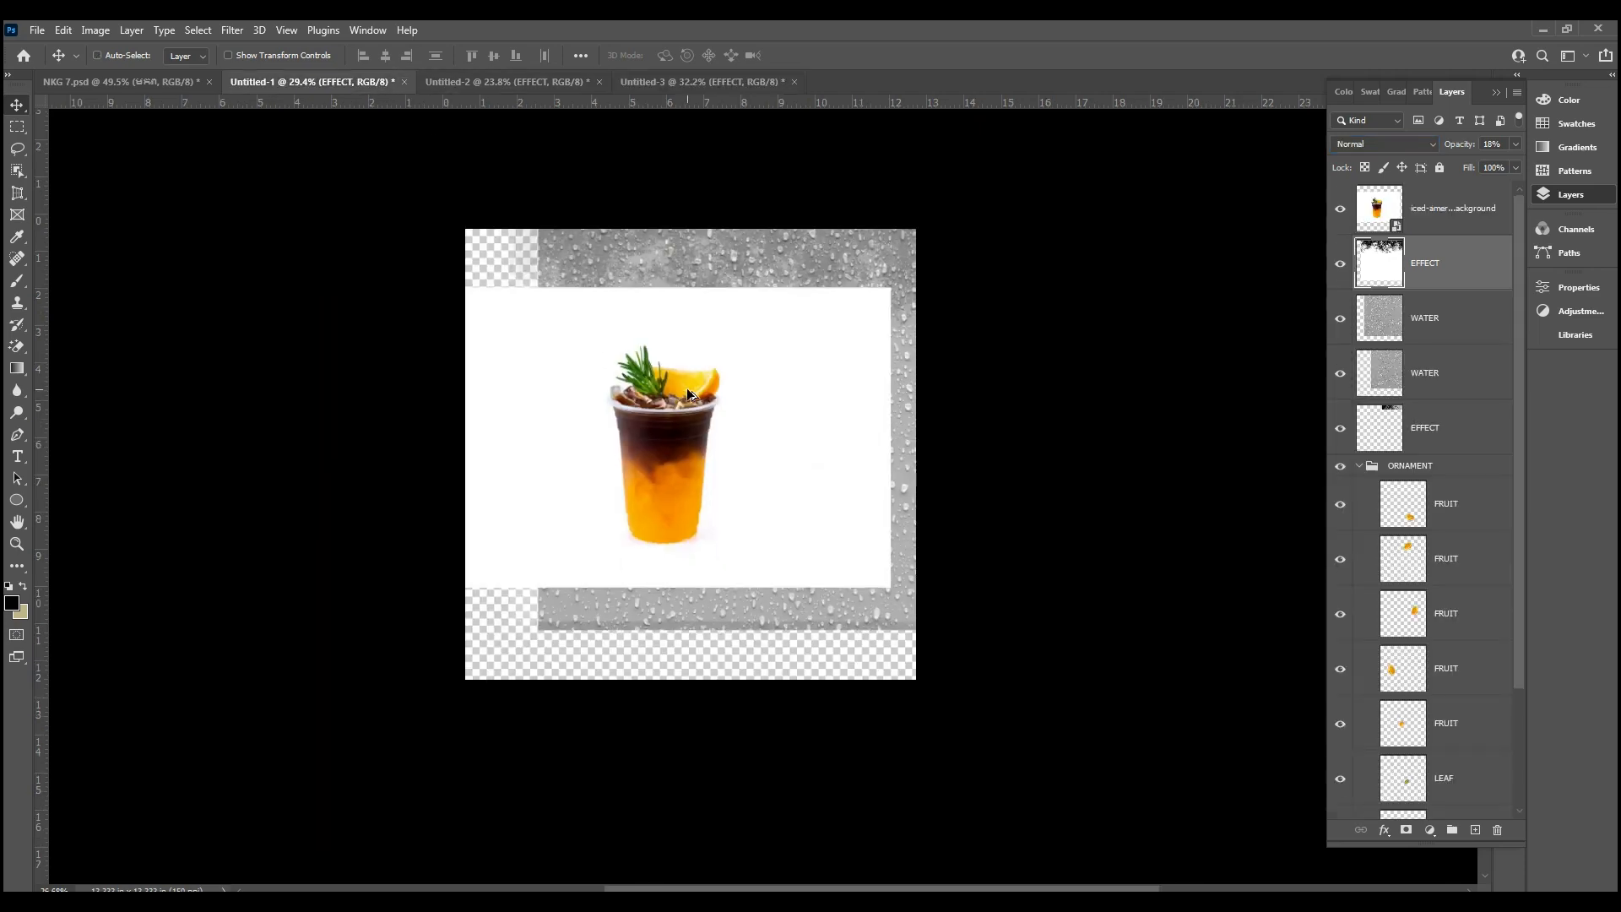
pyautogui.moveTo(1380, 263); pyautogui.dragTo(669, 380)
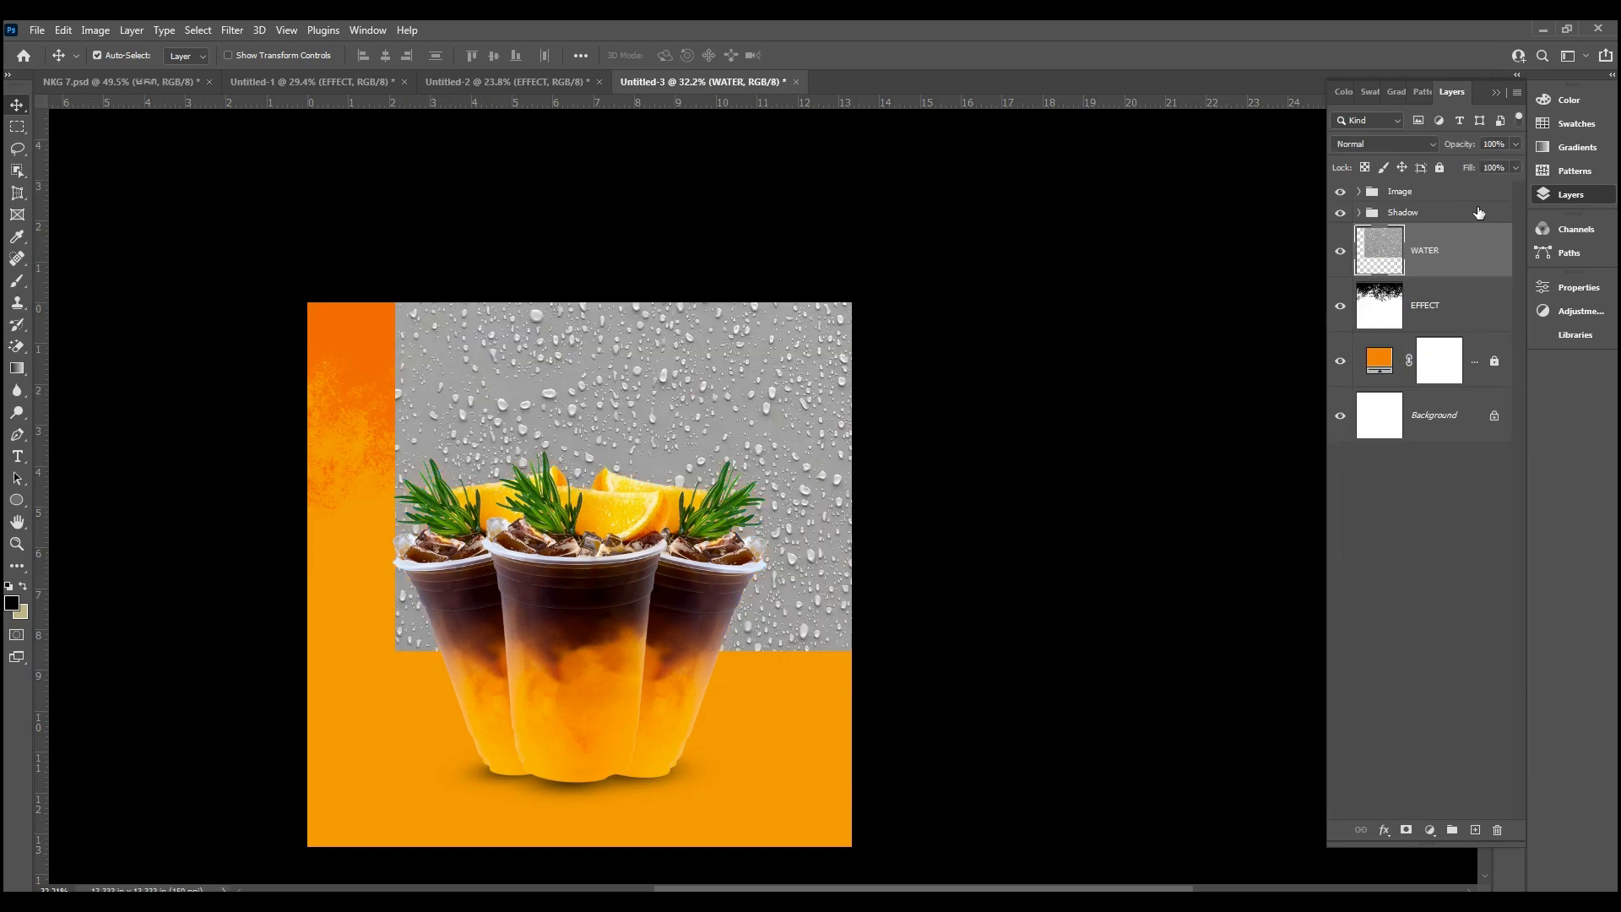
pyautogui.click(1388, 147)
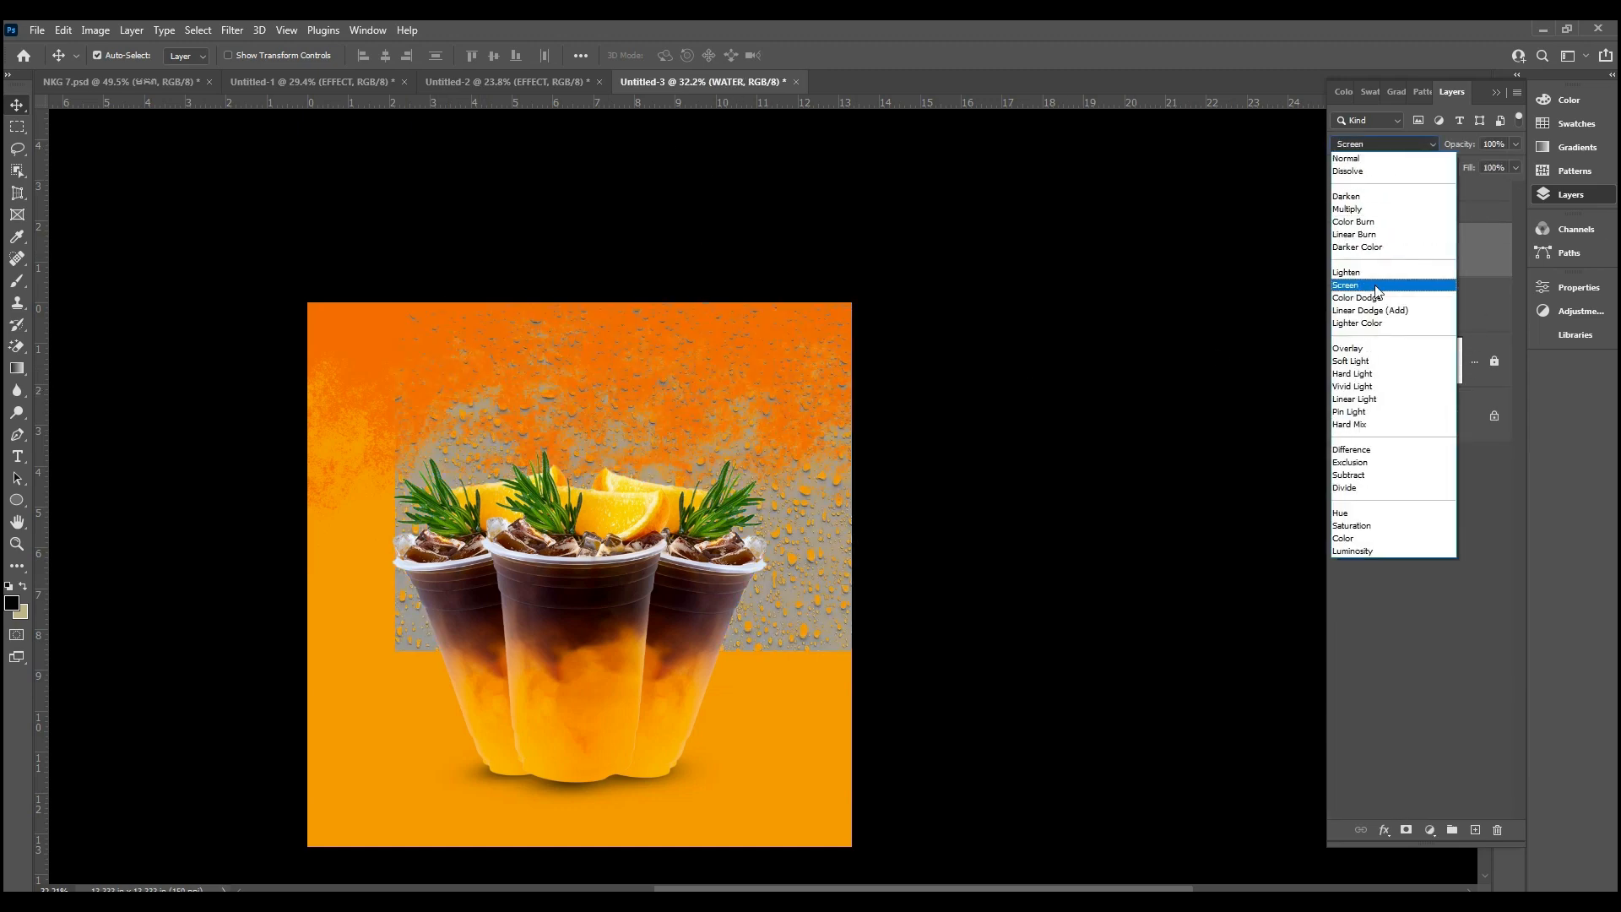
pyautogui.click(1373, 365)
# Step: Reposition and scale the WATER texture to cover the whole poster canvas
pyautogui.moveTo(752, 433); pyautogui.dragTo(662, 587)
pyautogui.hotkey('ctrl', 't')
pyautogui.moveTo(848, 838); pyautogui.dragTo(860, 850)
pyautogui.click(835, 59)
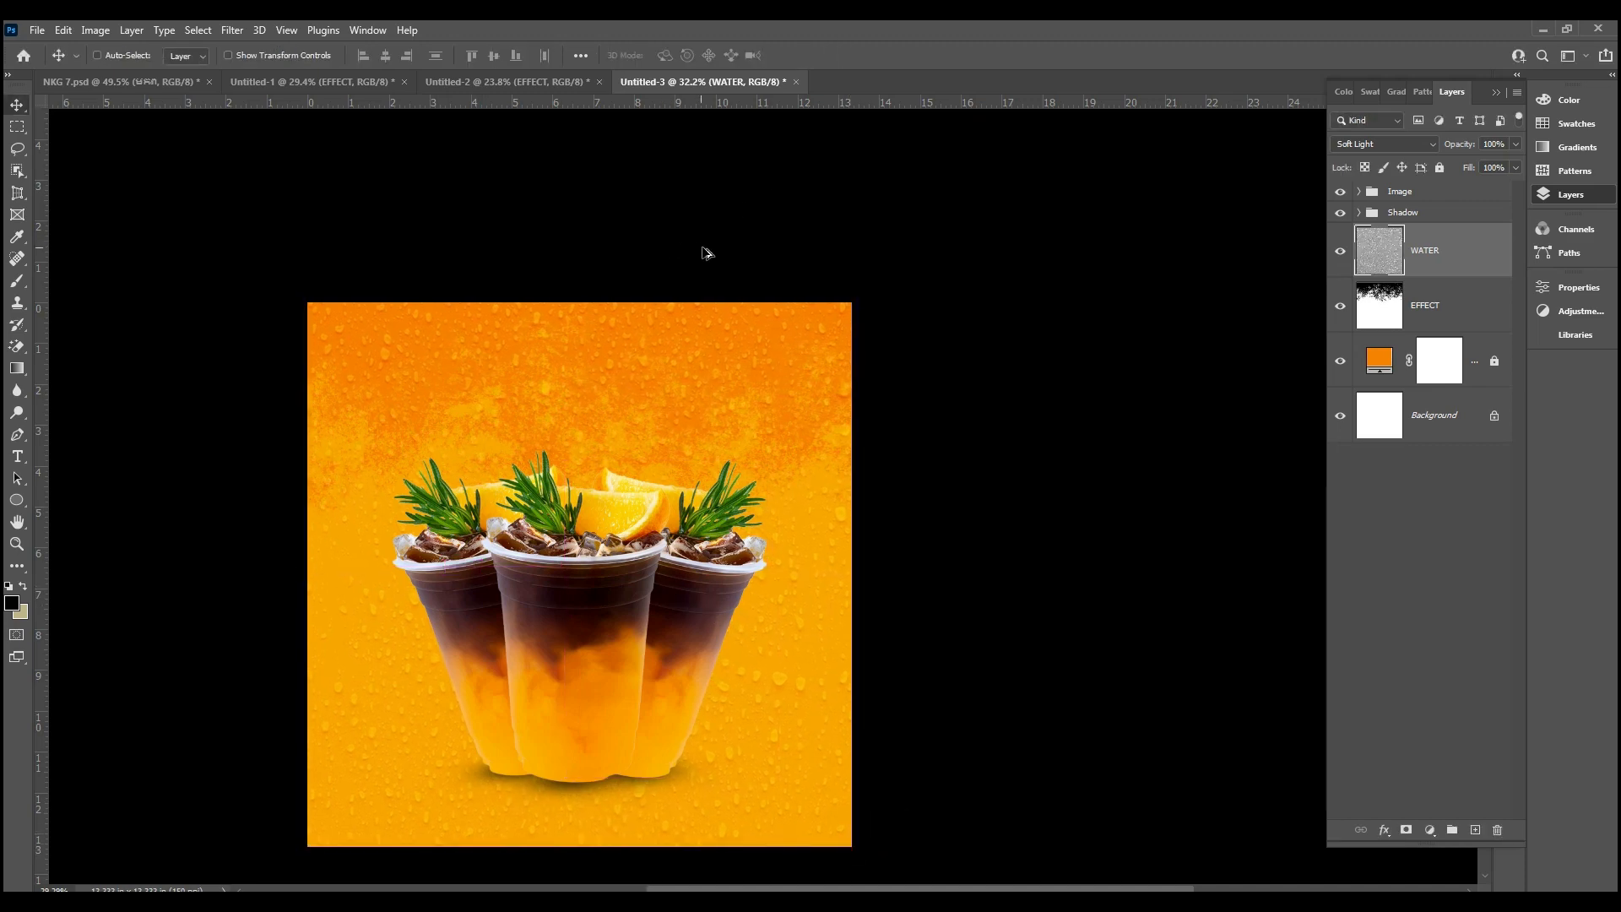
pyautogui.scroll(-3, 707, 262)
pyautogui.scroll(3, 622, 454)
pyautogui.scroll(1, 803, 270)
# Step: Bring the second WATER texture from Untitled-1 into Untitled-3 and scale it to cover the canvas
pyautogui.click(531, 82)
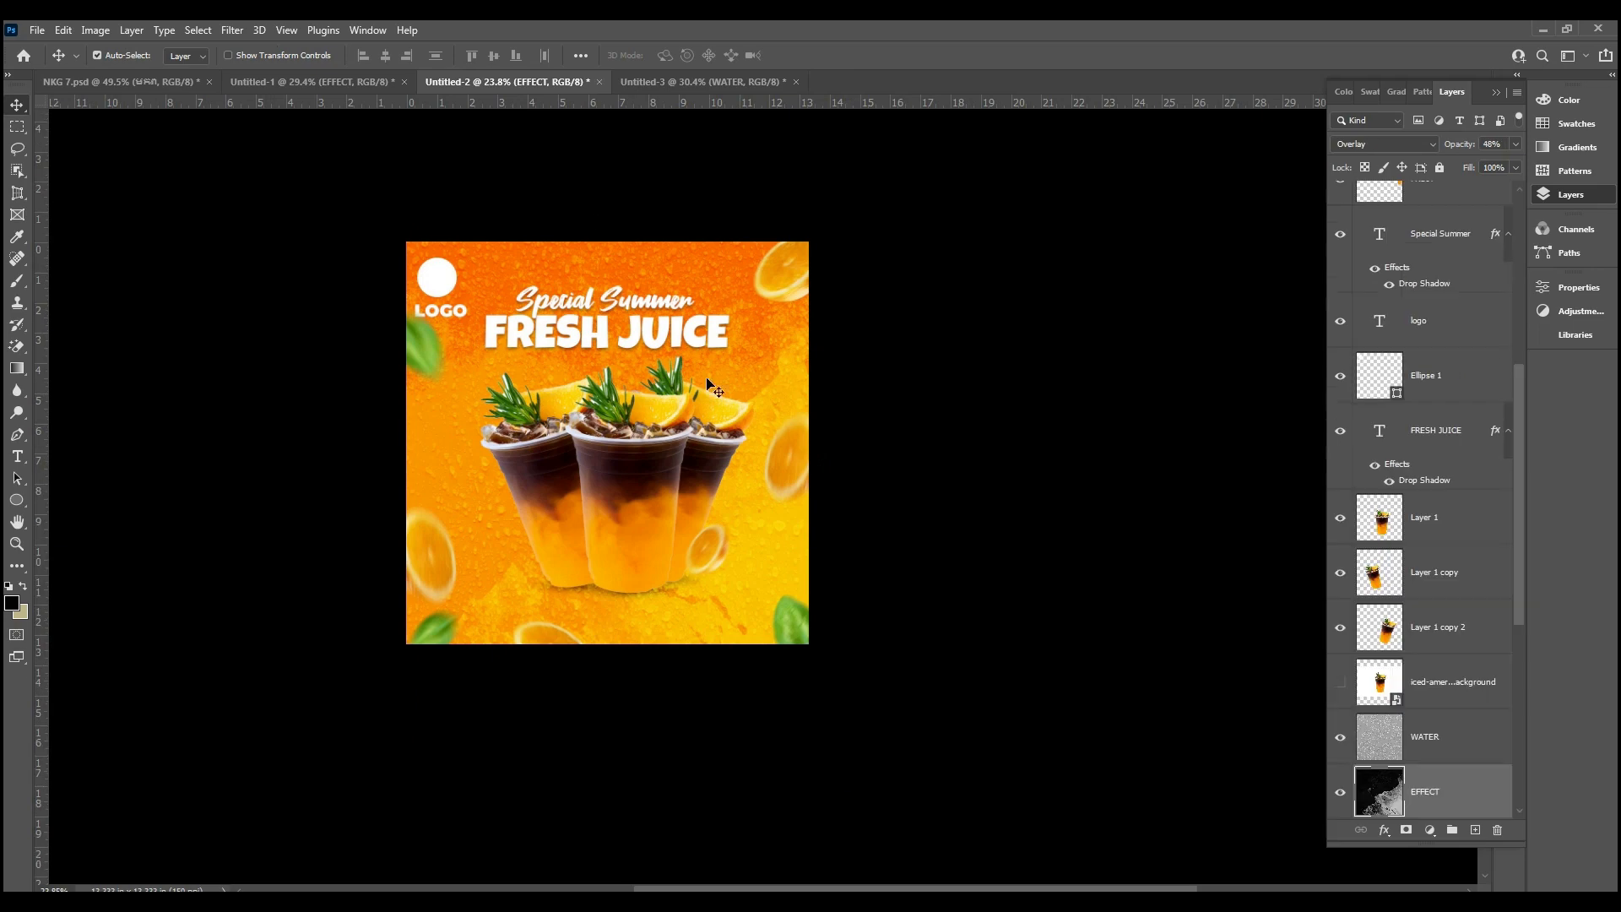
pyautogui.click(312, 82)
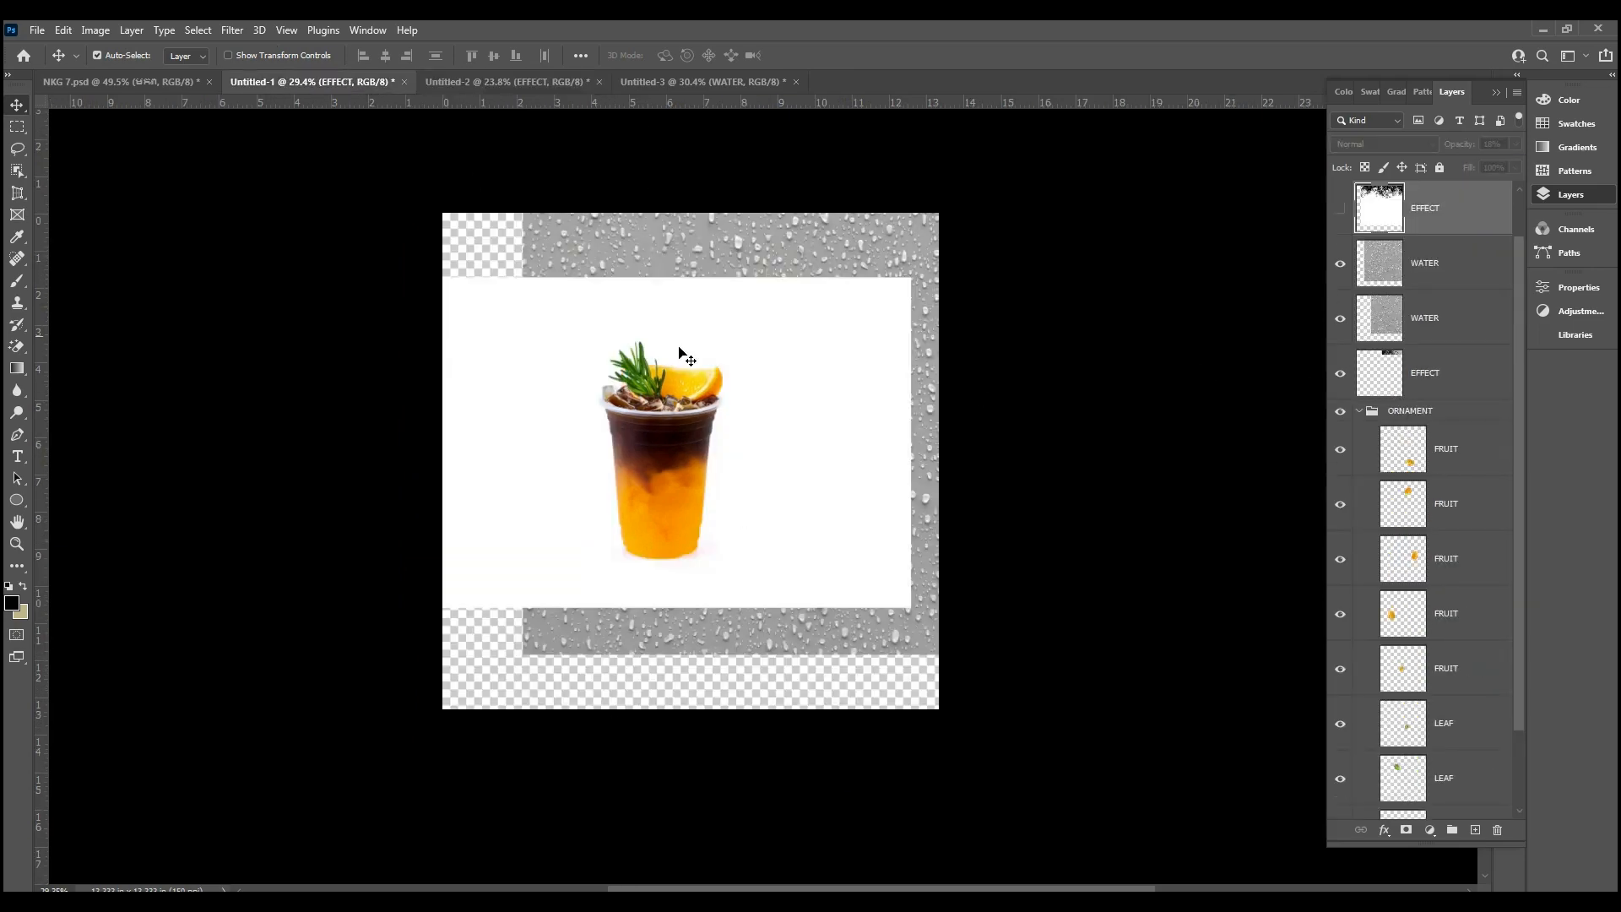
pyautogui.click(1341, 265)
pyautogui.moveTo(1446, 328); pyautogui.dragTo(724, 552)
pyautogui.hotkey('ctrl', 't')
pyautogui.moveTo(938, 740); pyautogui.dragTo(900, 701)
pyautogui.click(836, 55)
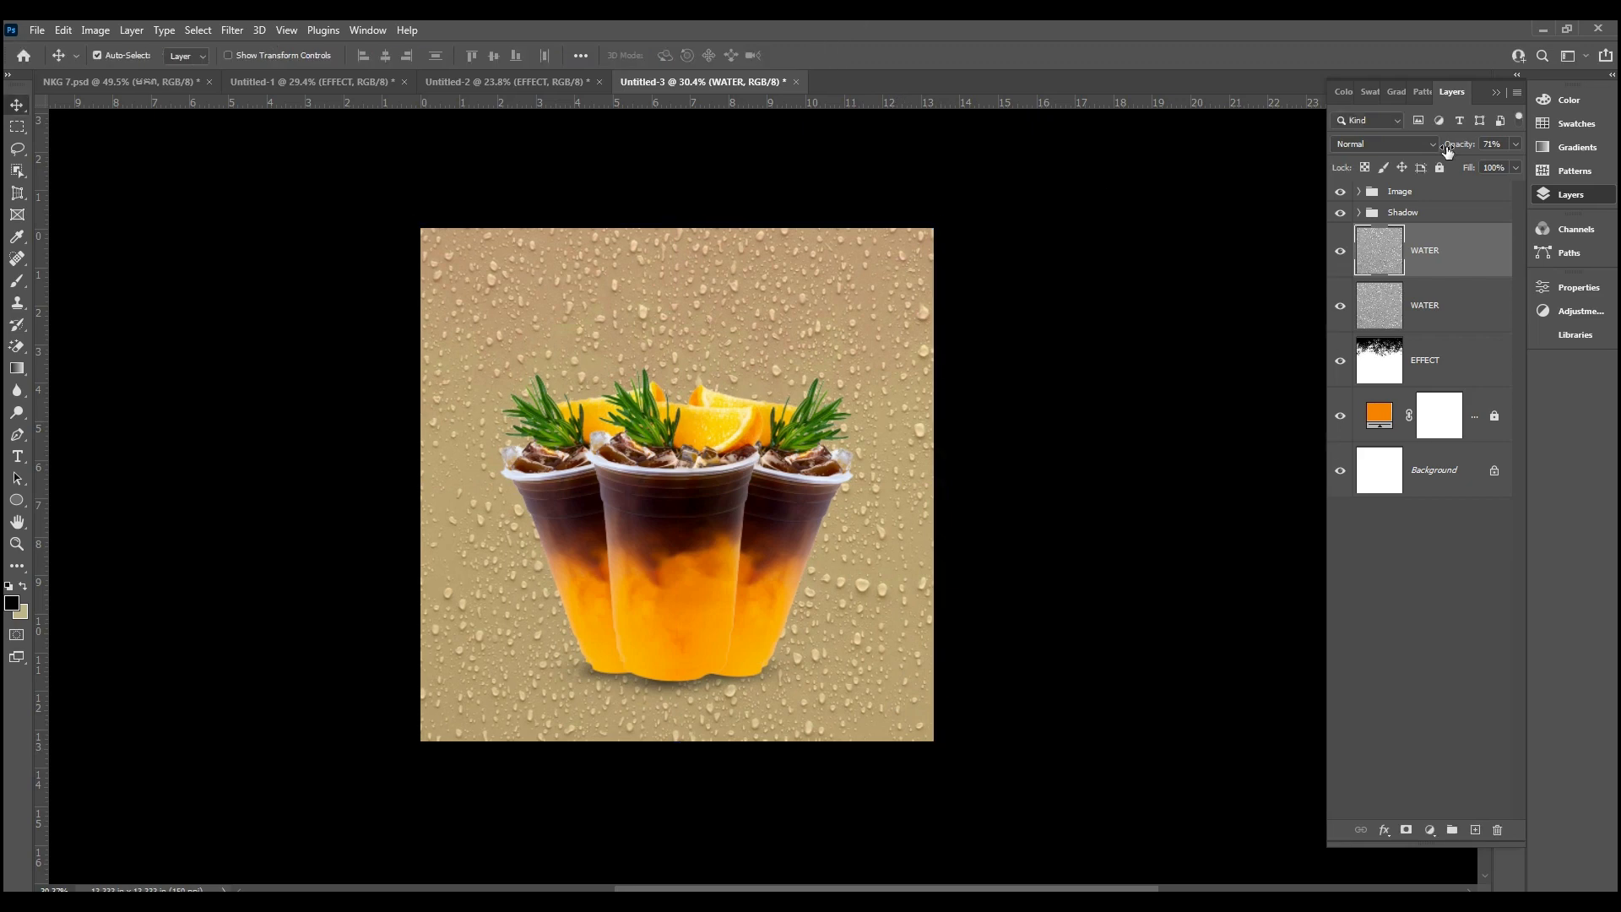
# Step: Set the upper WATER layer's blend mode to Soft Light
pyautogui.click(1392, 144)
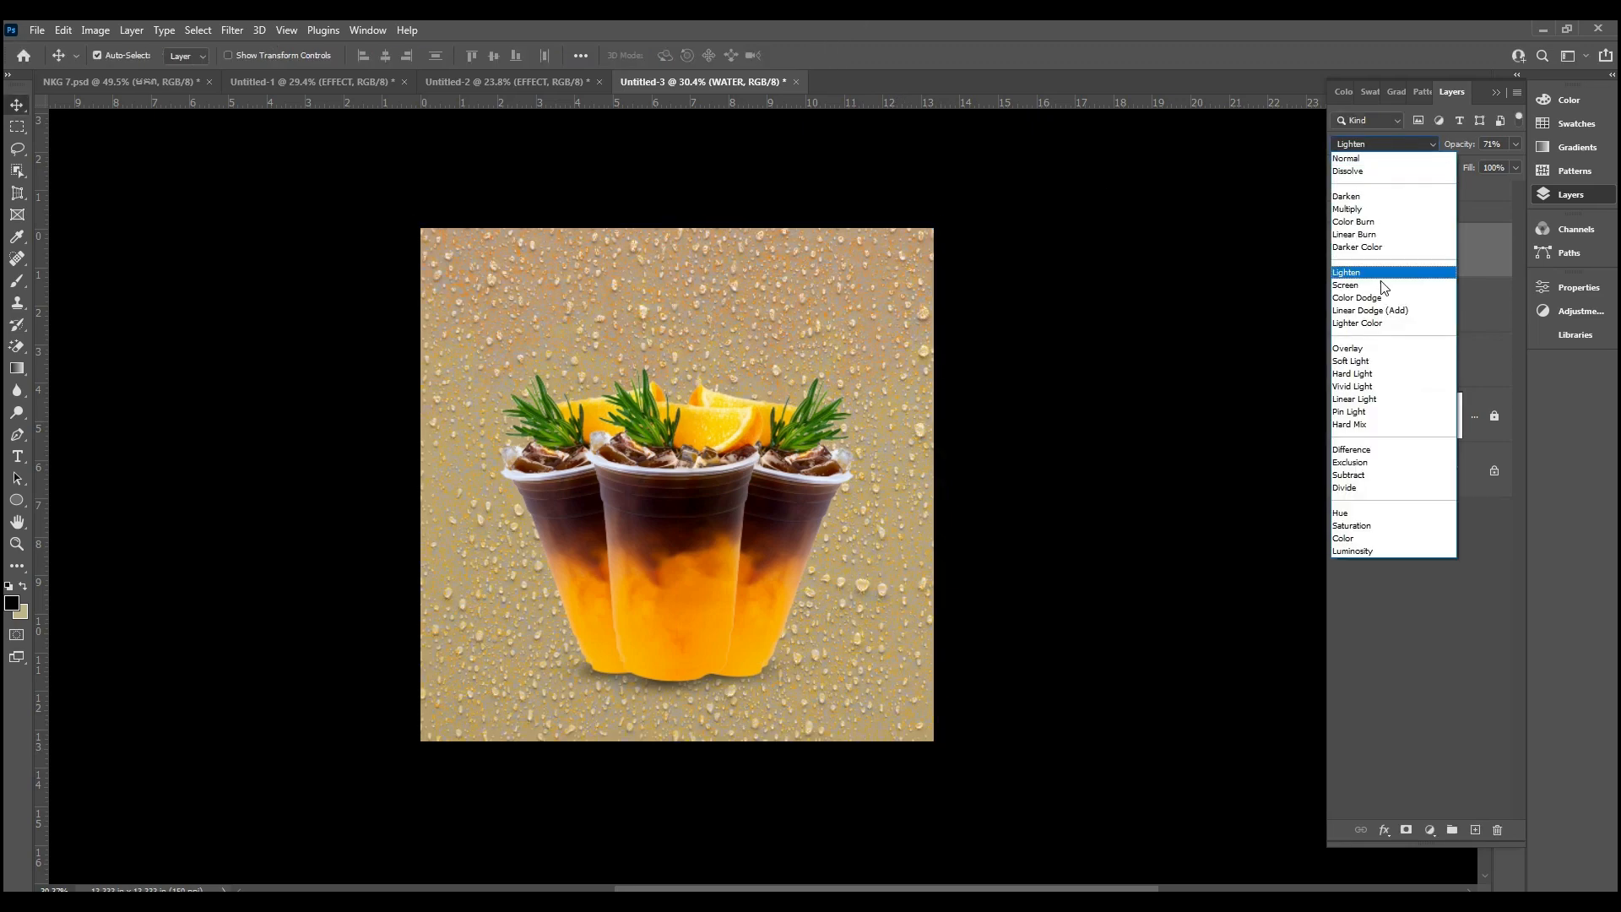
pyautogui.click(1360, 360)
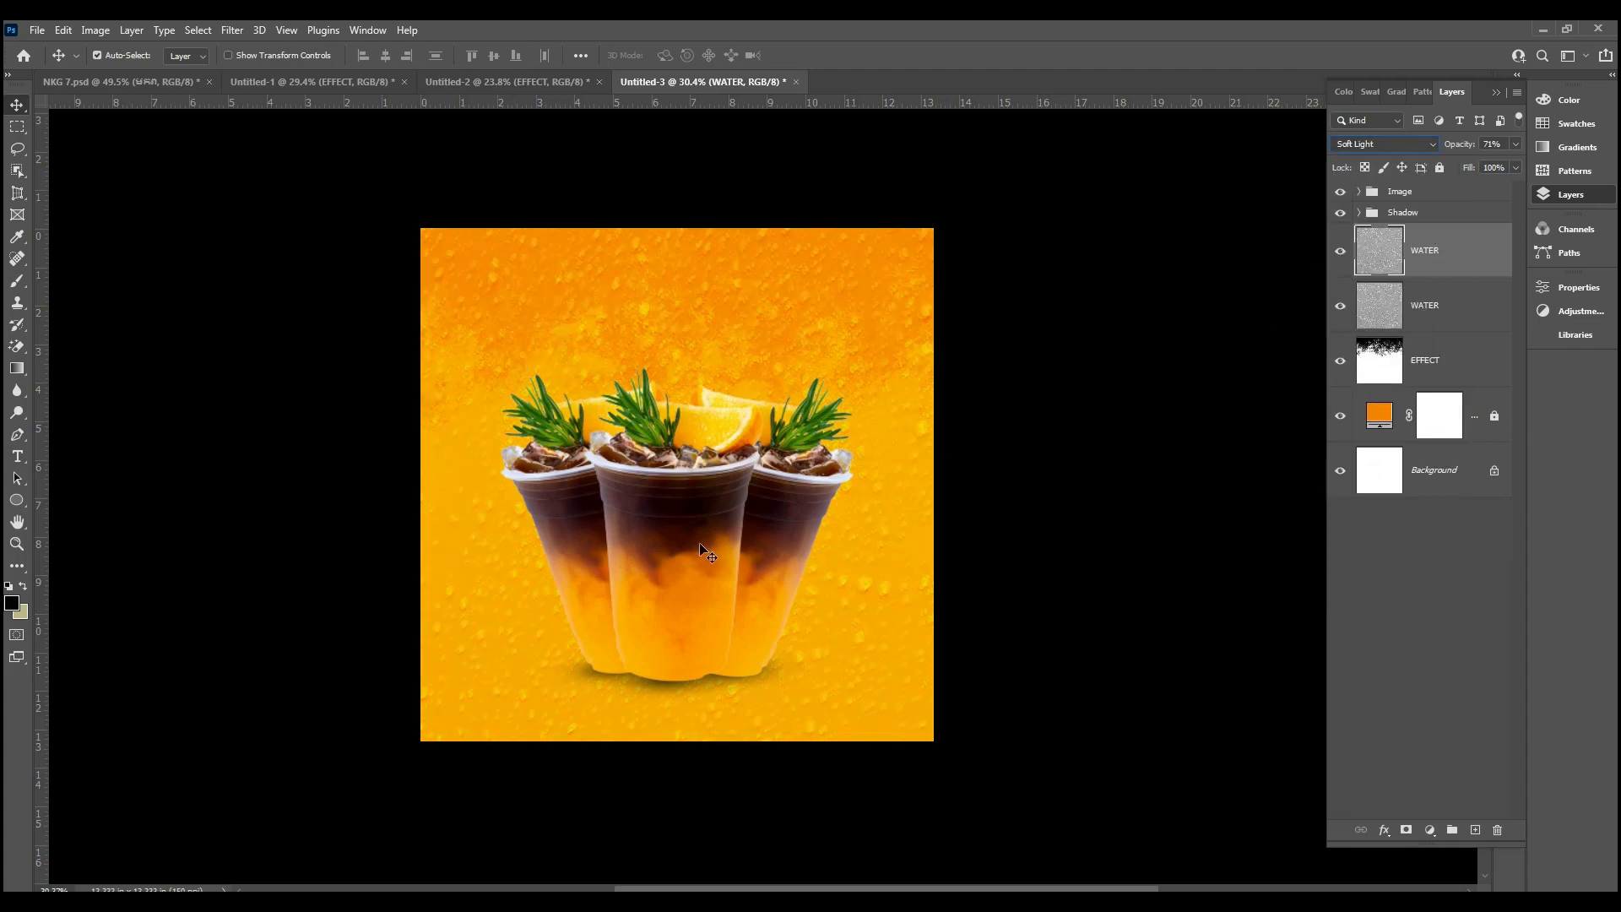
pyautogui.click(1037, 530)
pyautogui.scroll(5, 944, 536)
pyautogui.scroll(-5, 943, 544)
# Step: Move both WATER layers together beneath the EFFECT layer
pyautogui.click(1447, 260)
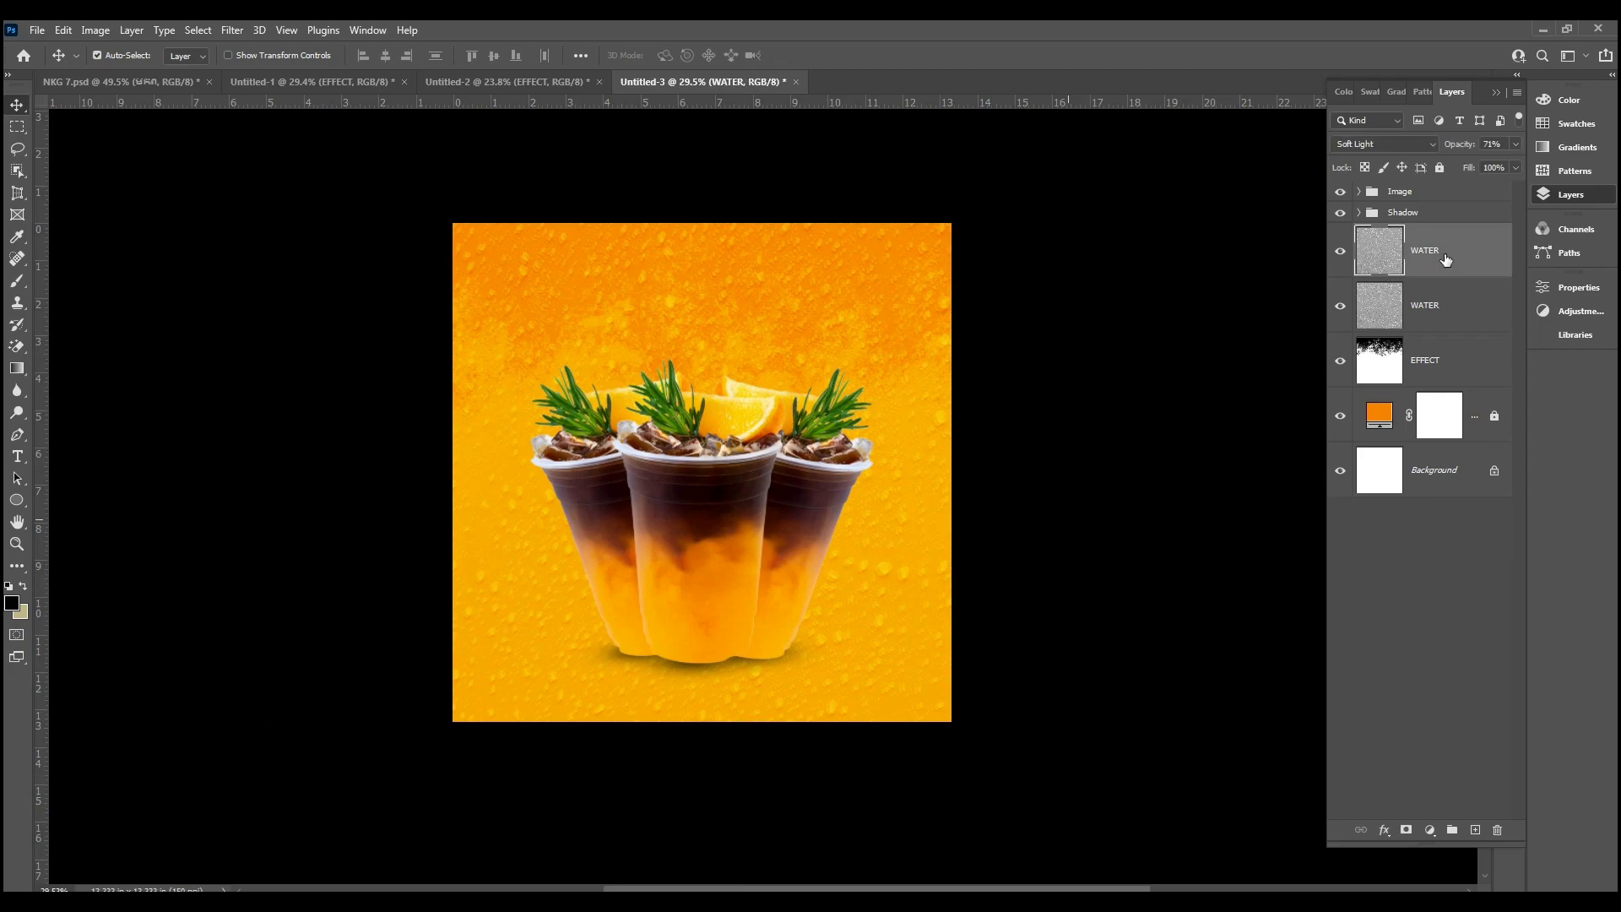
pyautogui.click(1406, 148)
pyautogui.keyDown('shift'); pyautogui.click(1446, 330); pyautogui.keyUp('shift')
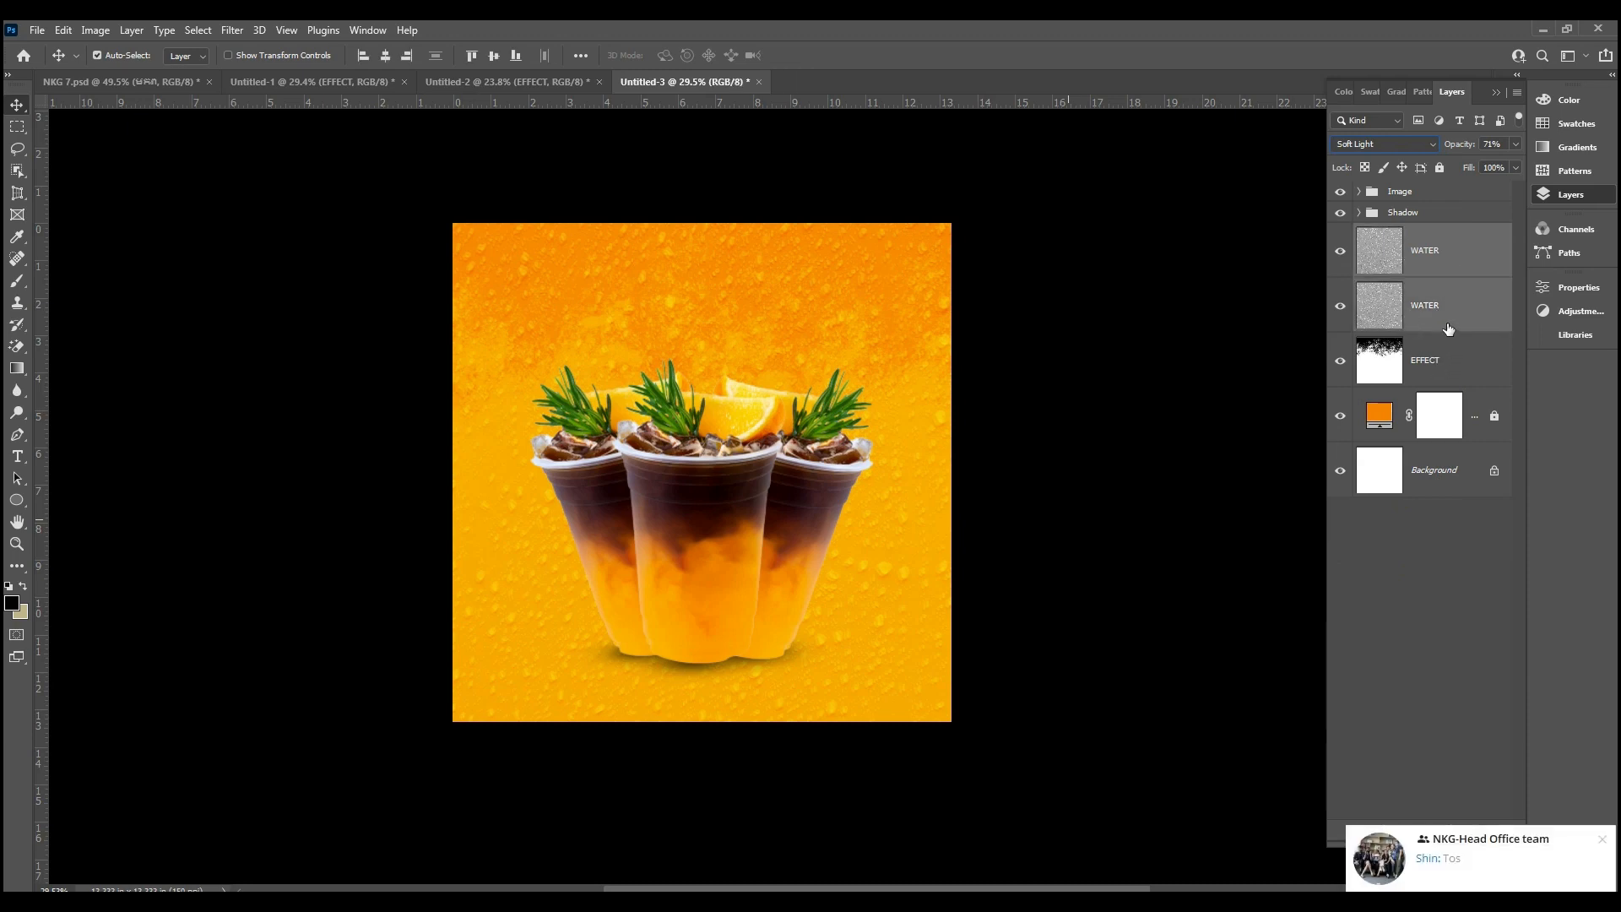
pyautogui.moveTo(1456, 309); pyautogui.dragTo(1435, 373)
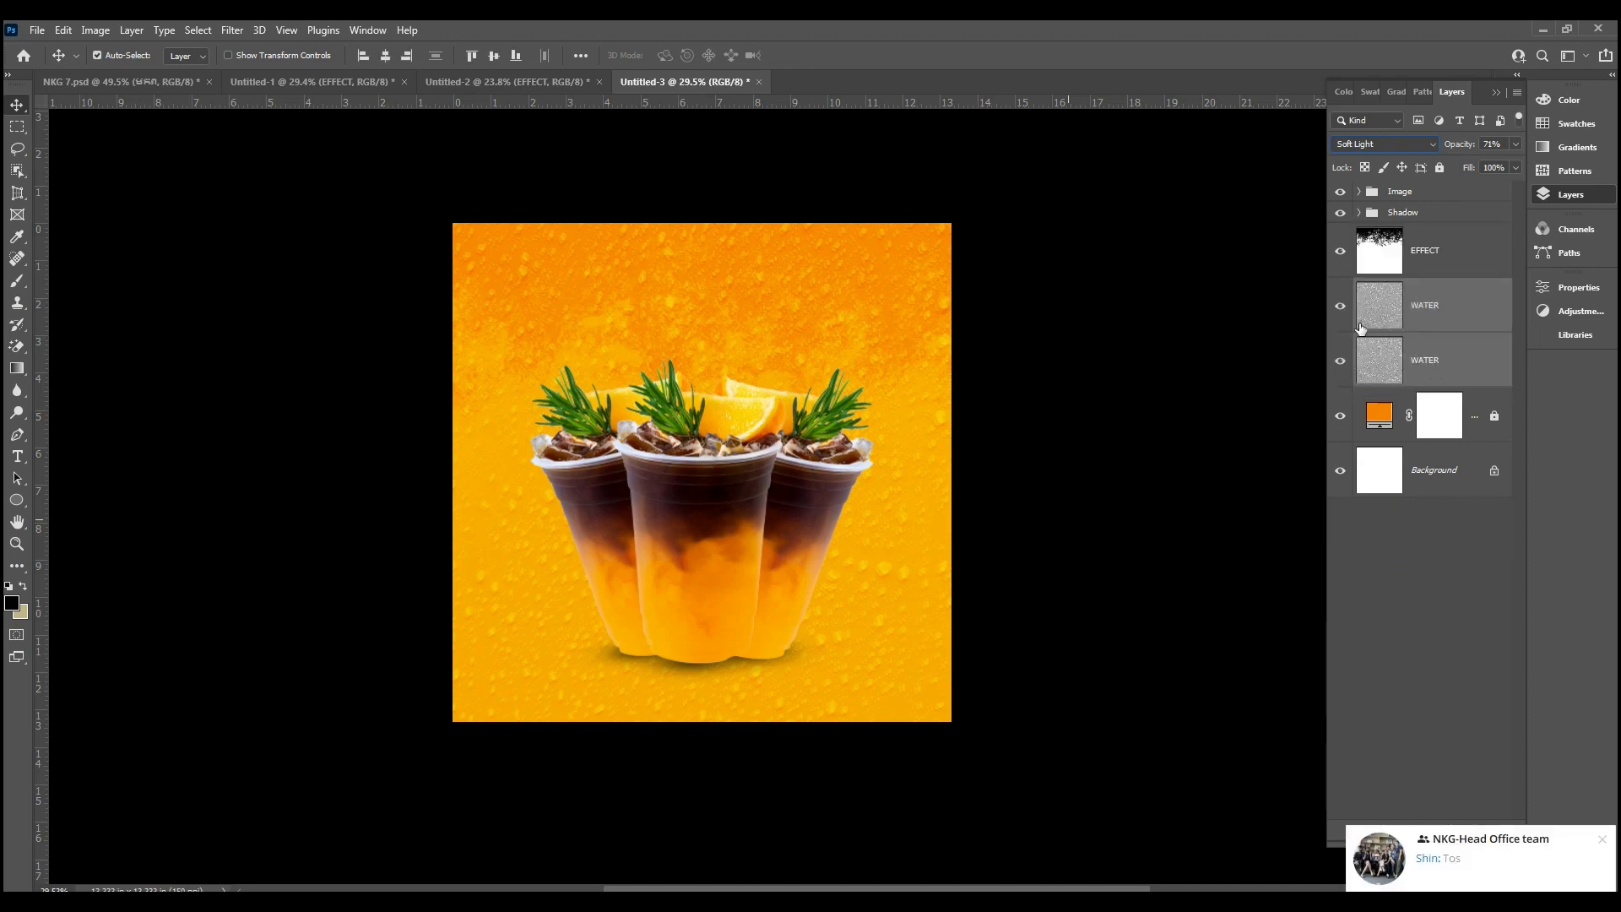
pyautogui.click(844, 372)
# Step: Hide the lower WATER layer to lighten the droplet texture on the background
pyautogui.scroll(3, 844, 372)
pyautogui.click(1377, 360)
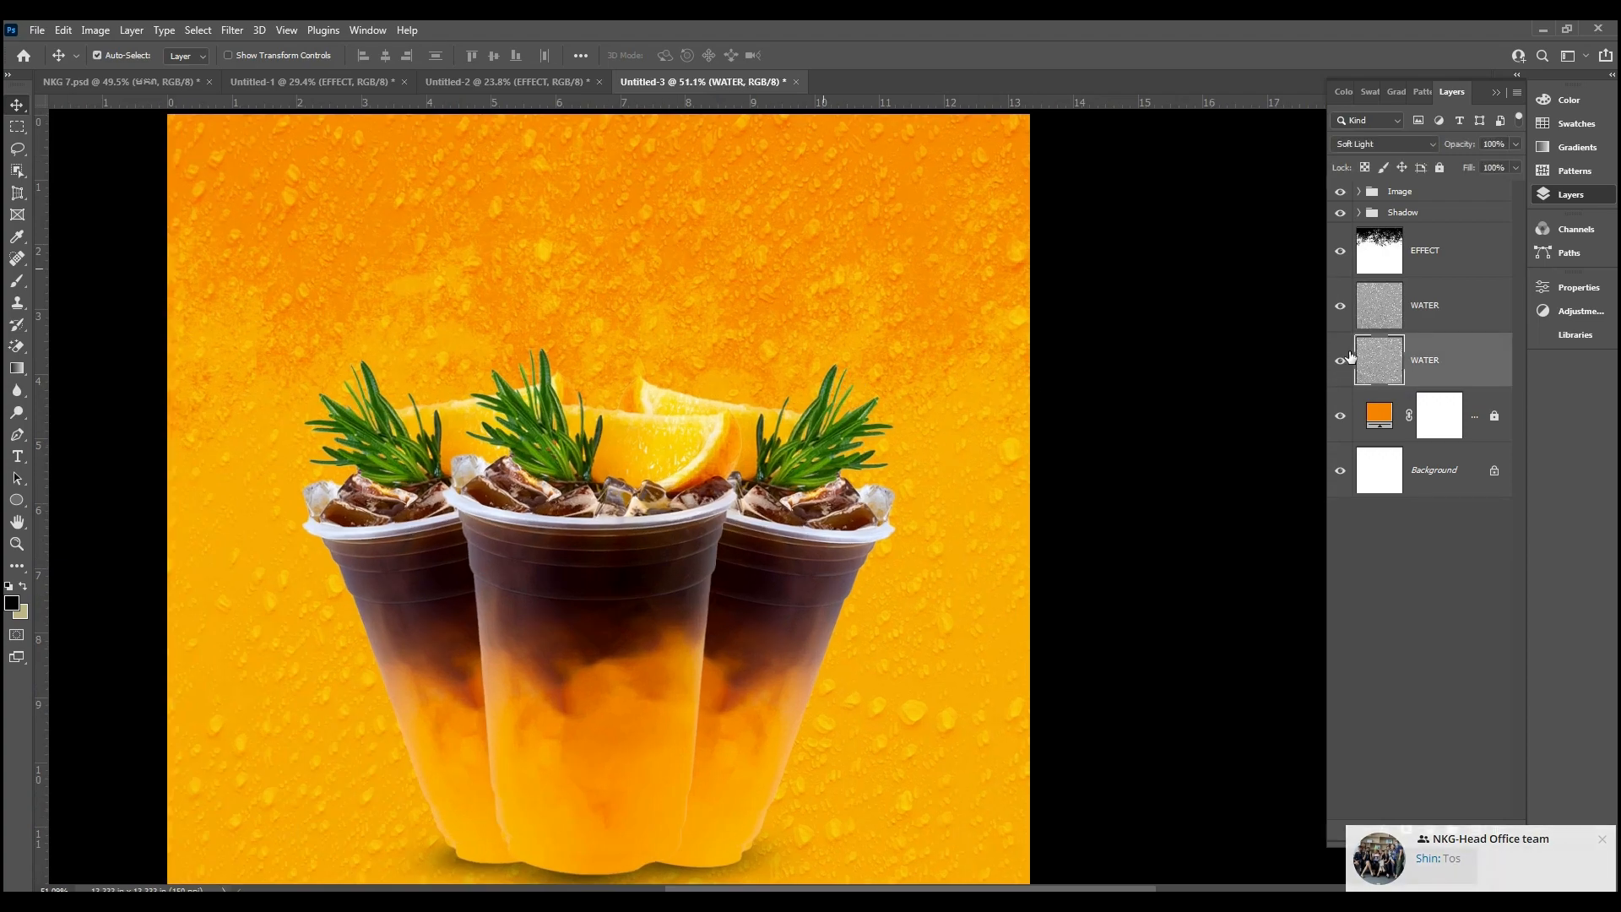
pyautogui.click(1340, 361)
pyautogui.scroll(-2, 890, 409)
pyautogui.scroll(1, 904, 629)
pyautogui.scroll(-2, 903, 621)
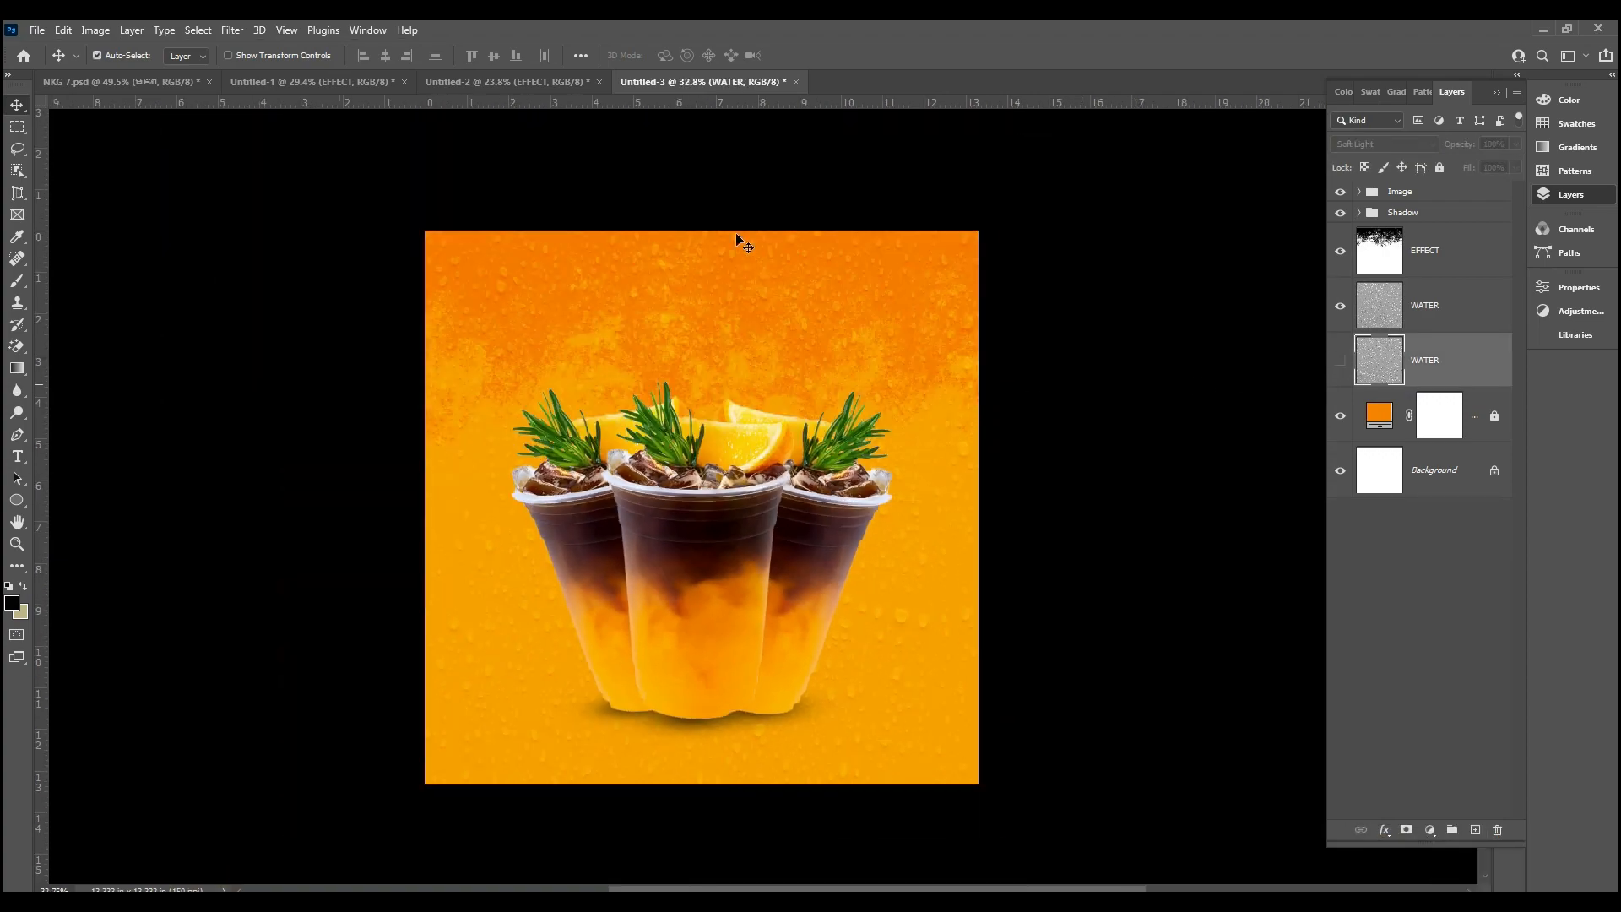
# Step: Bring the remaining EFFECT texture from Untitled-1 into Untitled-3 between the WATER layers and scale it to the full canvas
pyautogui.click(302, 88)
pyautogui.scroll(1, 711, 535)
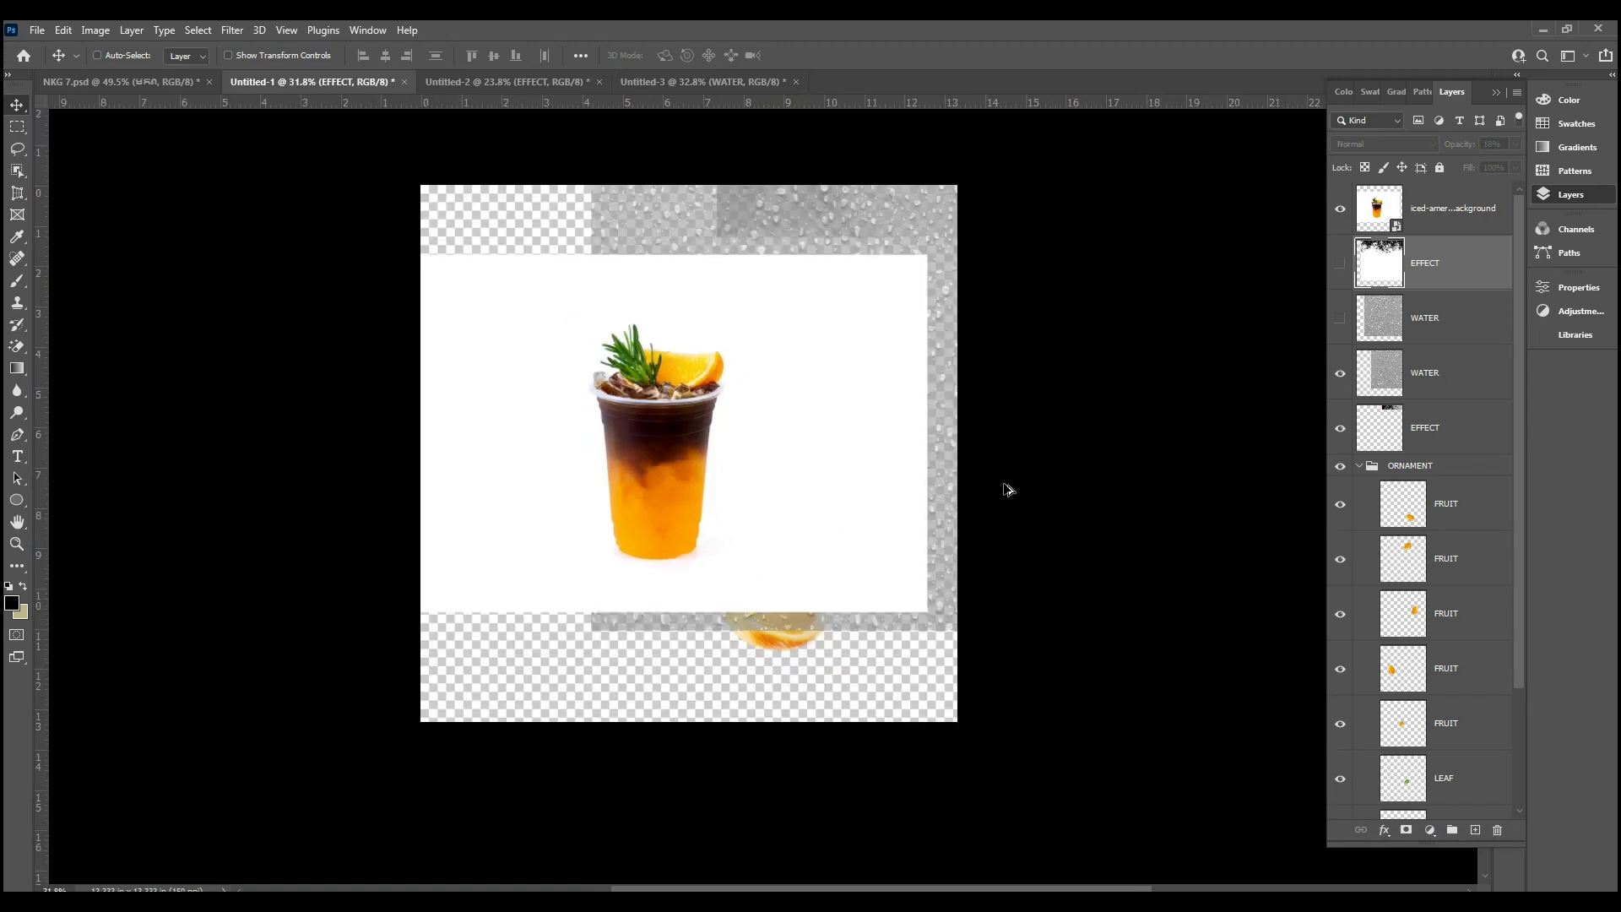
pyautogui.click(1341, 375)
pyautogui.click(1341, 429)
pyautogui.moveTo(1381, 426); pyautogui.dragTo(470, 261)
pyautogui.hotkey('ctrl', 't')
pyautogui.moveTo(679, 486); pyautogui.dragTo(985, 791)
pyautogui.click(834, 56)
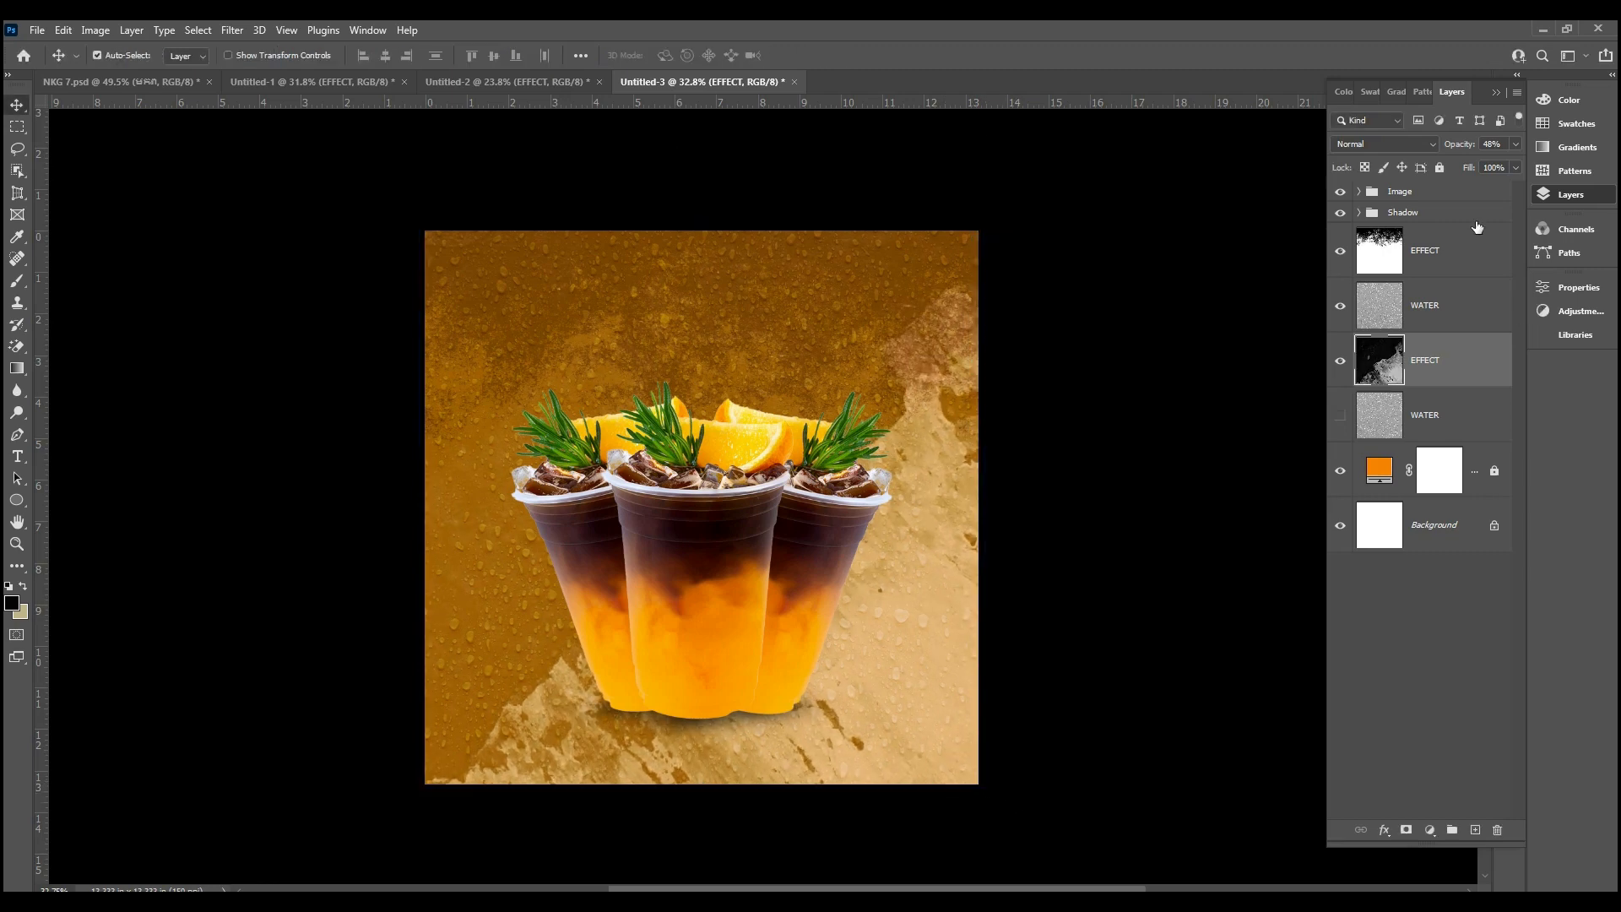
# Step: Set the lower EFFECT layer to 55% opacity with the Soft Light blend mode
pyautogui.click(1395, 145)
pyautogui.press('Escape')
pyautogui.moveTo(1496, 162); pyautogui.dragTo(1492, 172)
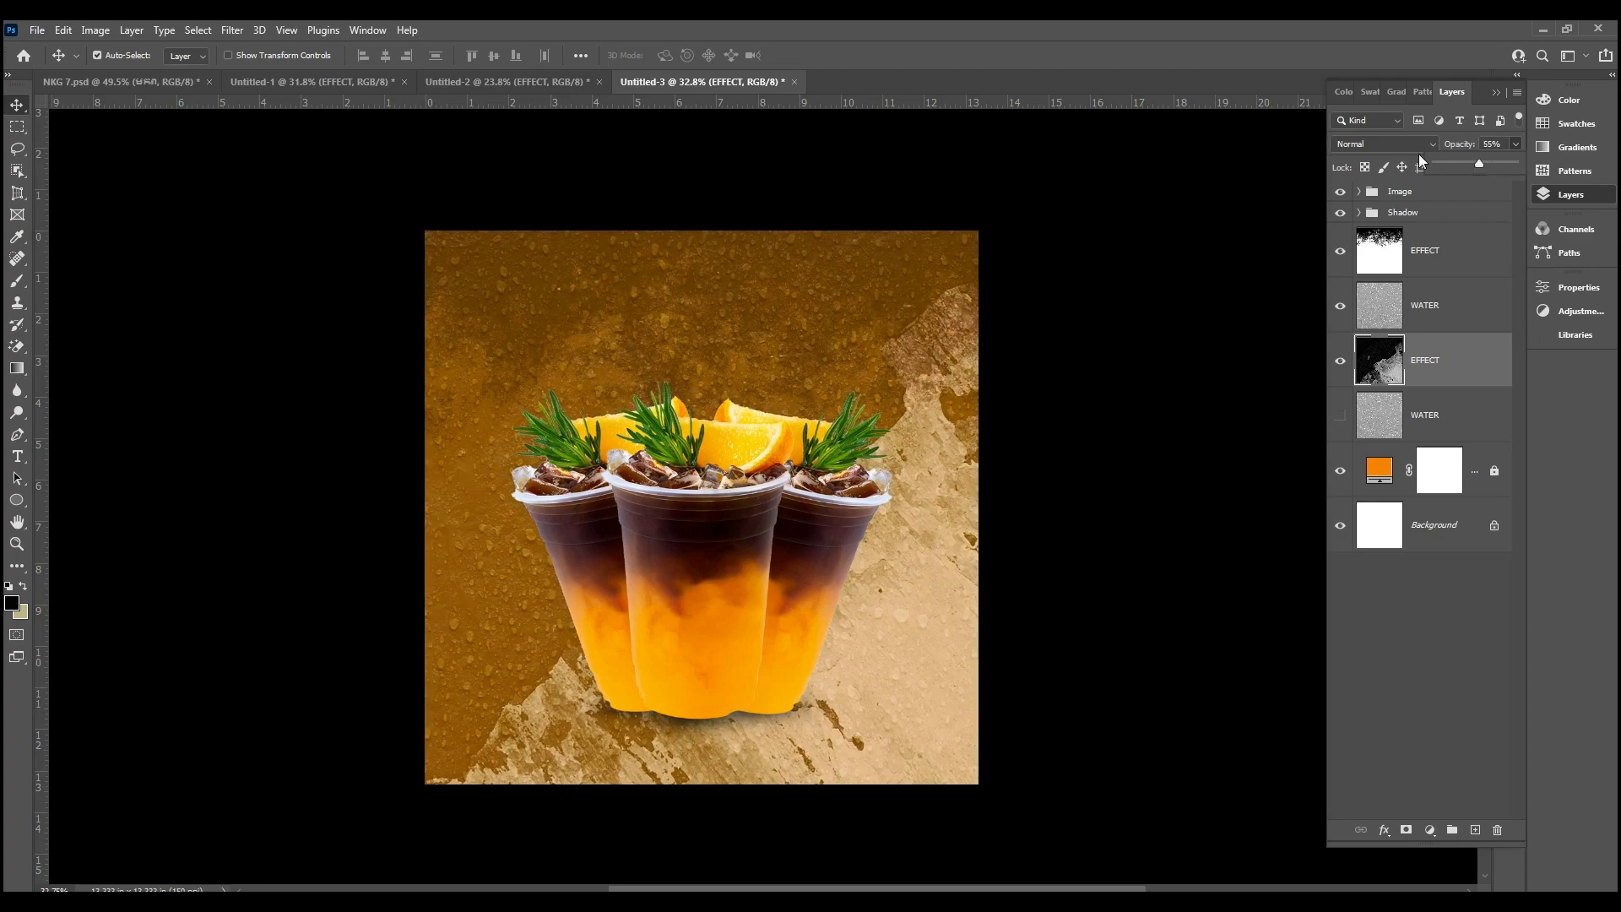
pyautogui.click(1368, 143)
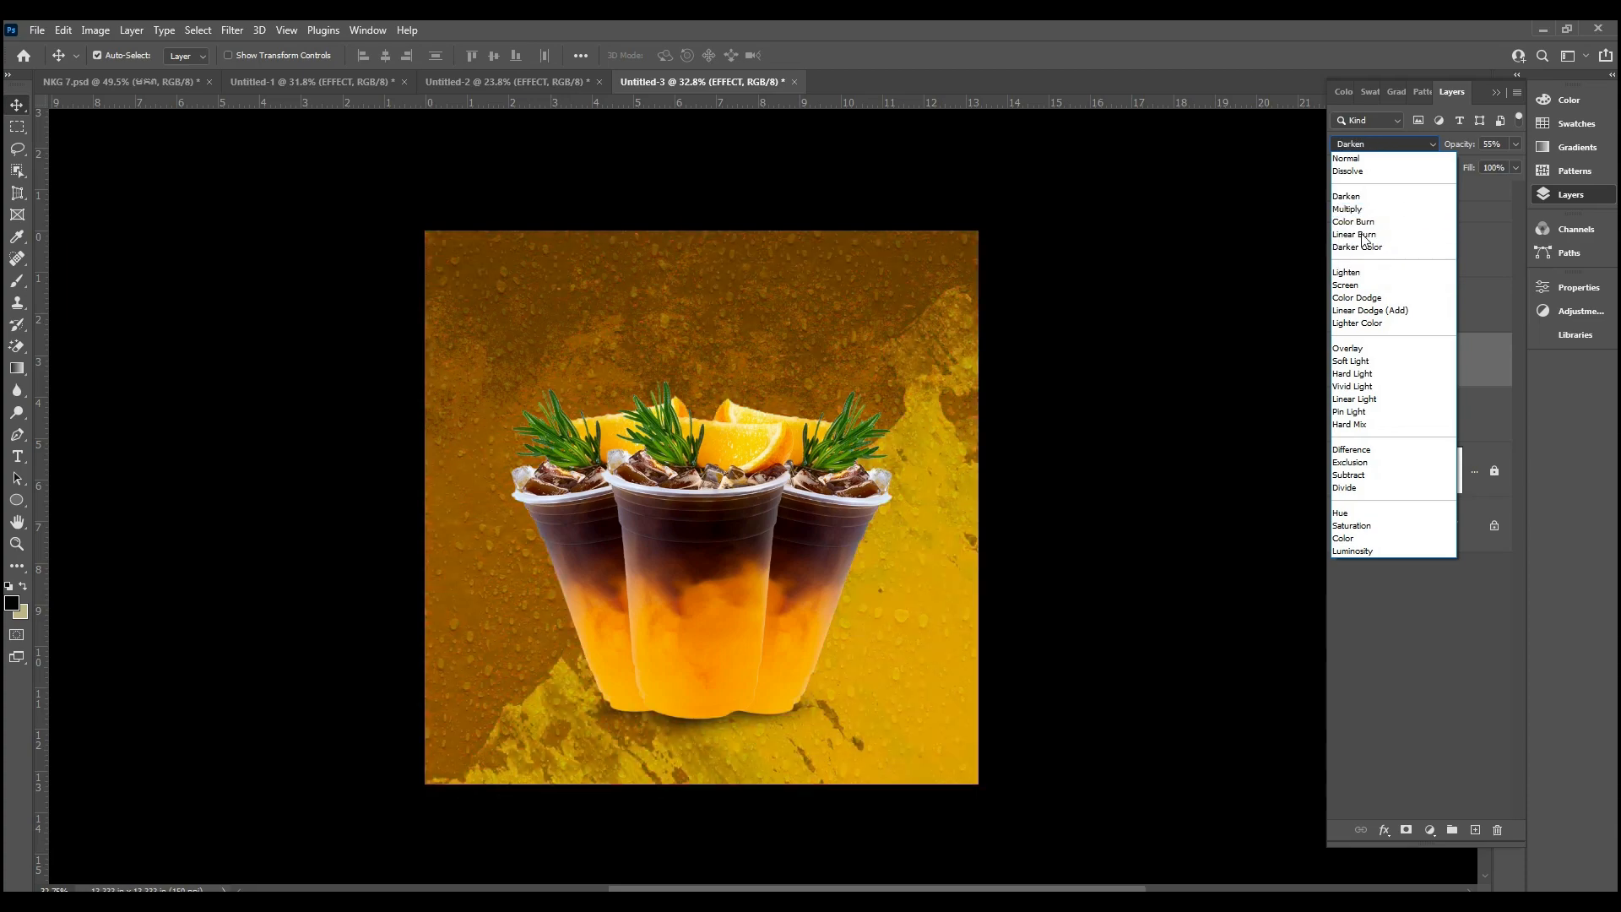
pyautogui.click(1356, 361)
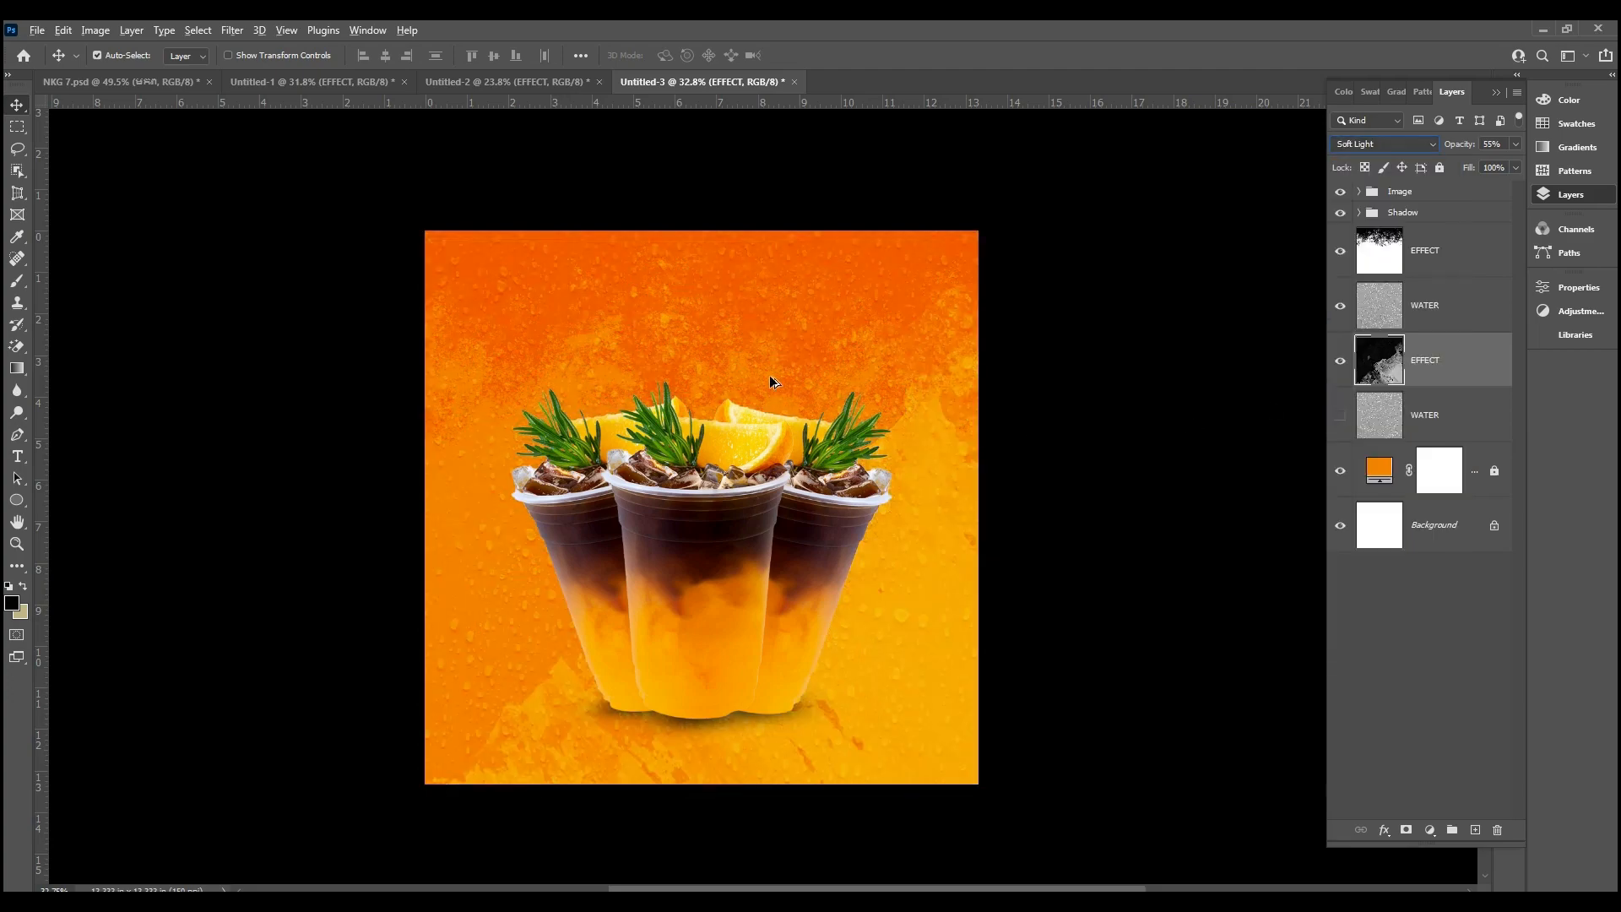
# Step: Examine the blended background textures and the cups across the poster, up close and as a whole
pyautogui.click(992, 393)
pyautogui.scroll(-4, 616, 363)
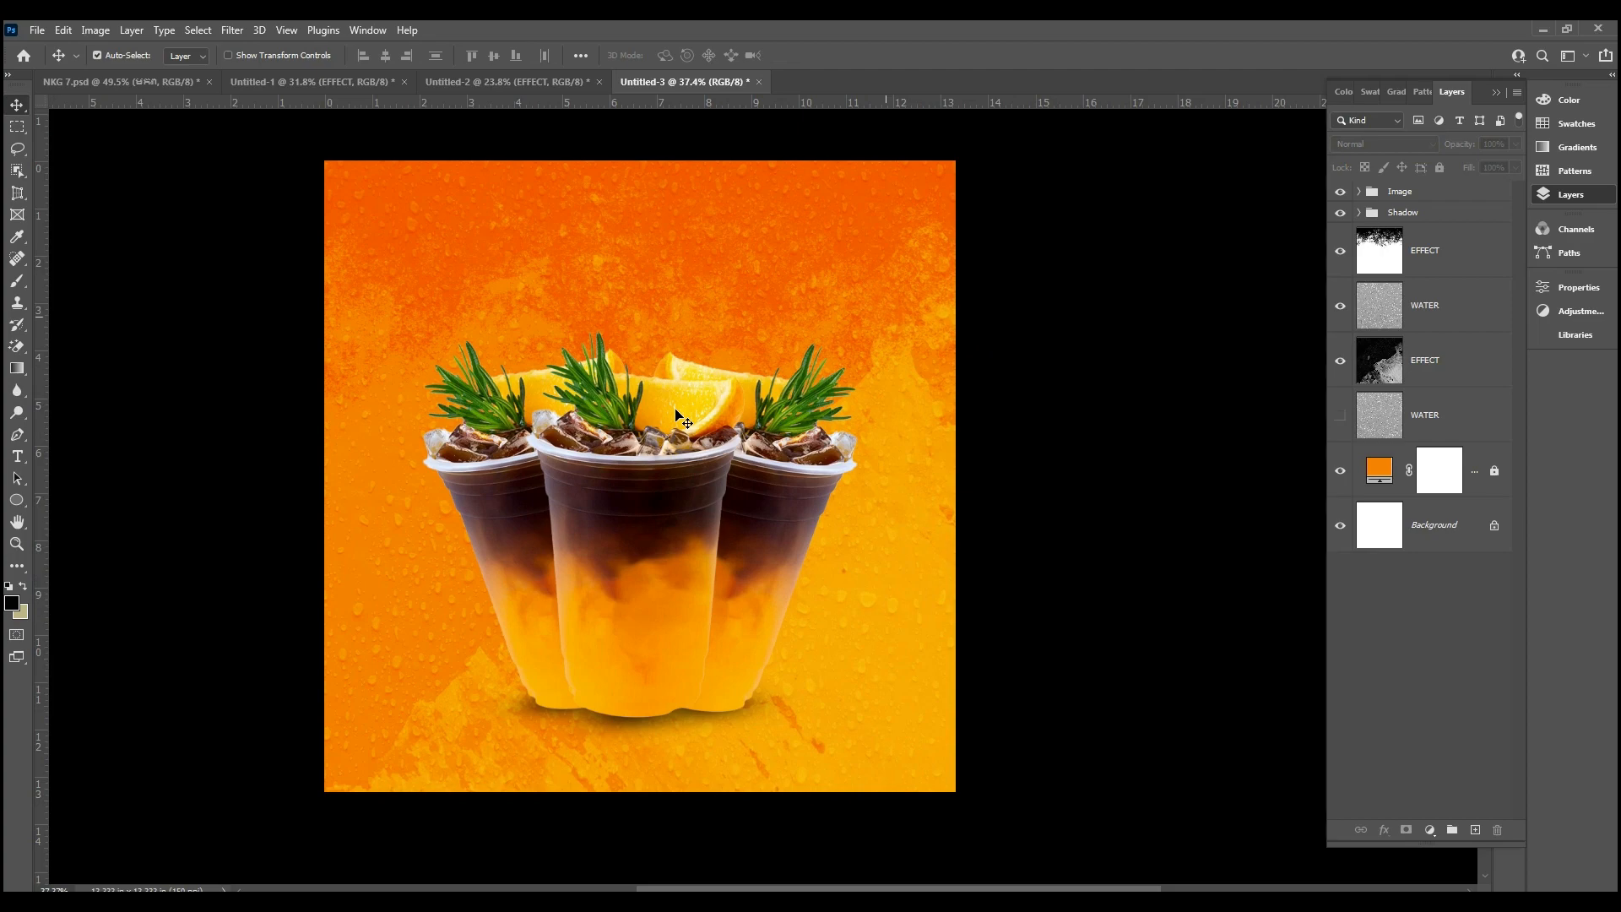
pyautogui.scroll(2, 690, 404)
pyautogui.scroll(-3, 716, 278)
pyautogui.scroll(6, 625, 312)
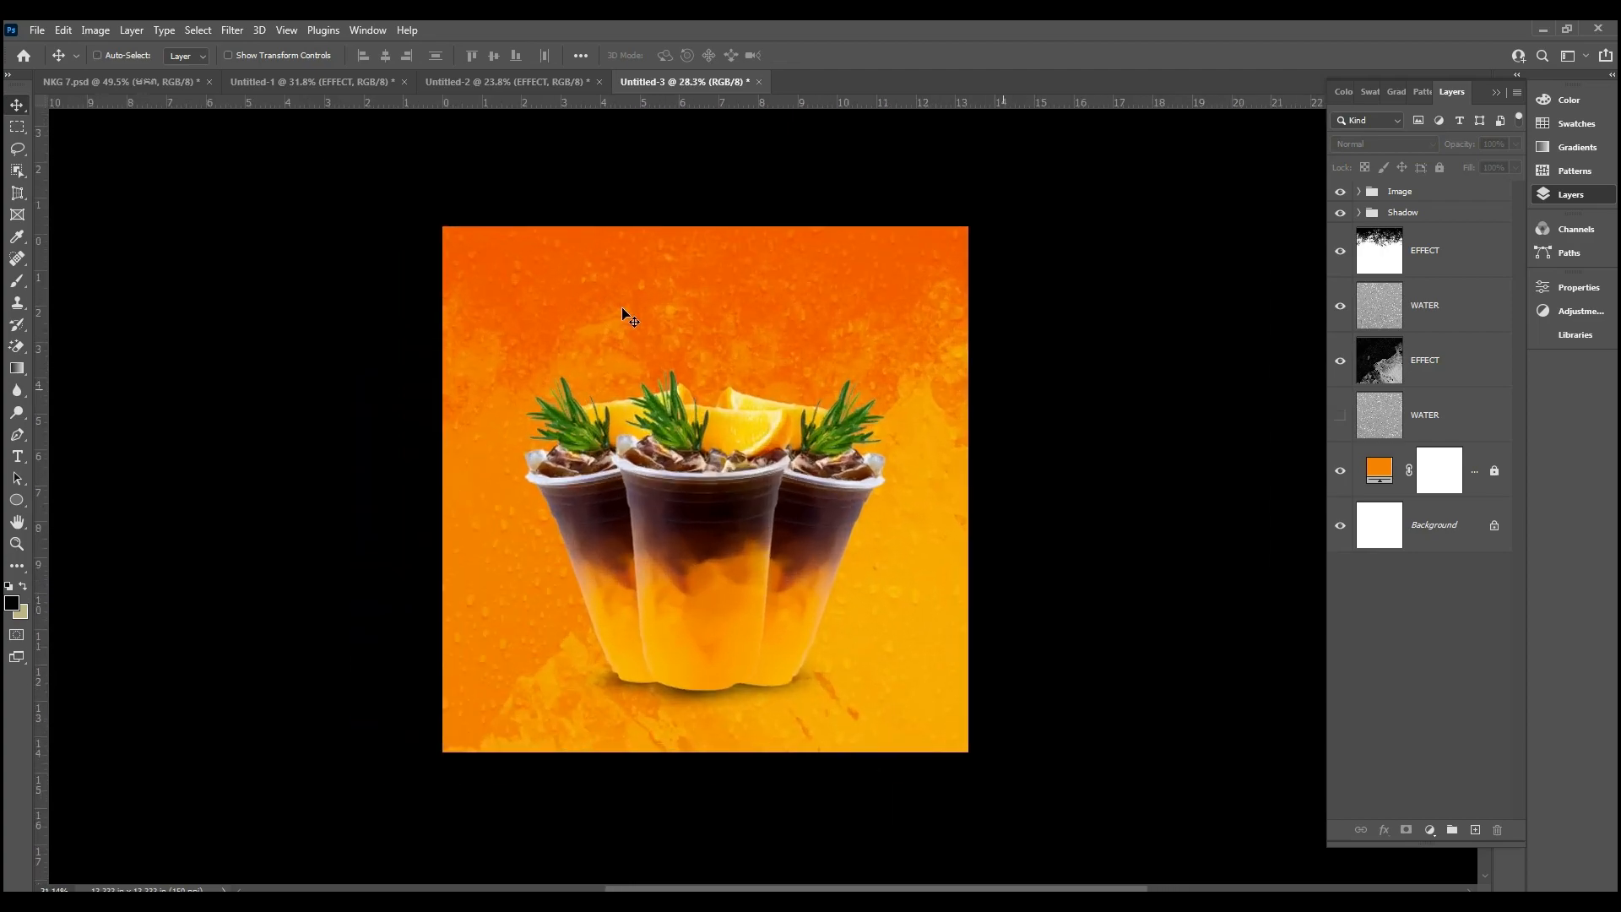
pyautogui.scroll(-3, 735, 399)
pyautogui.scroll(2, 726, 395)
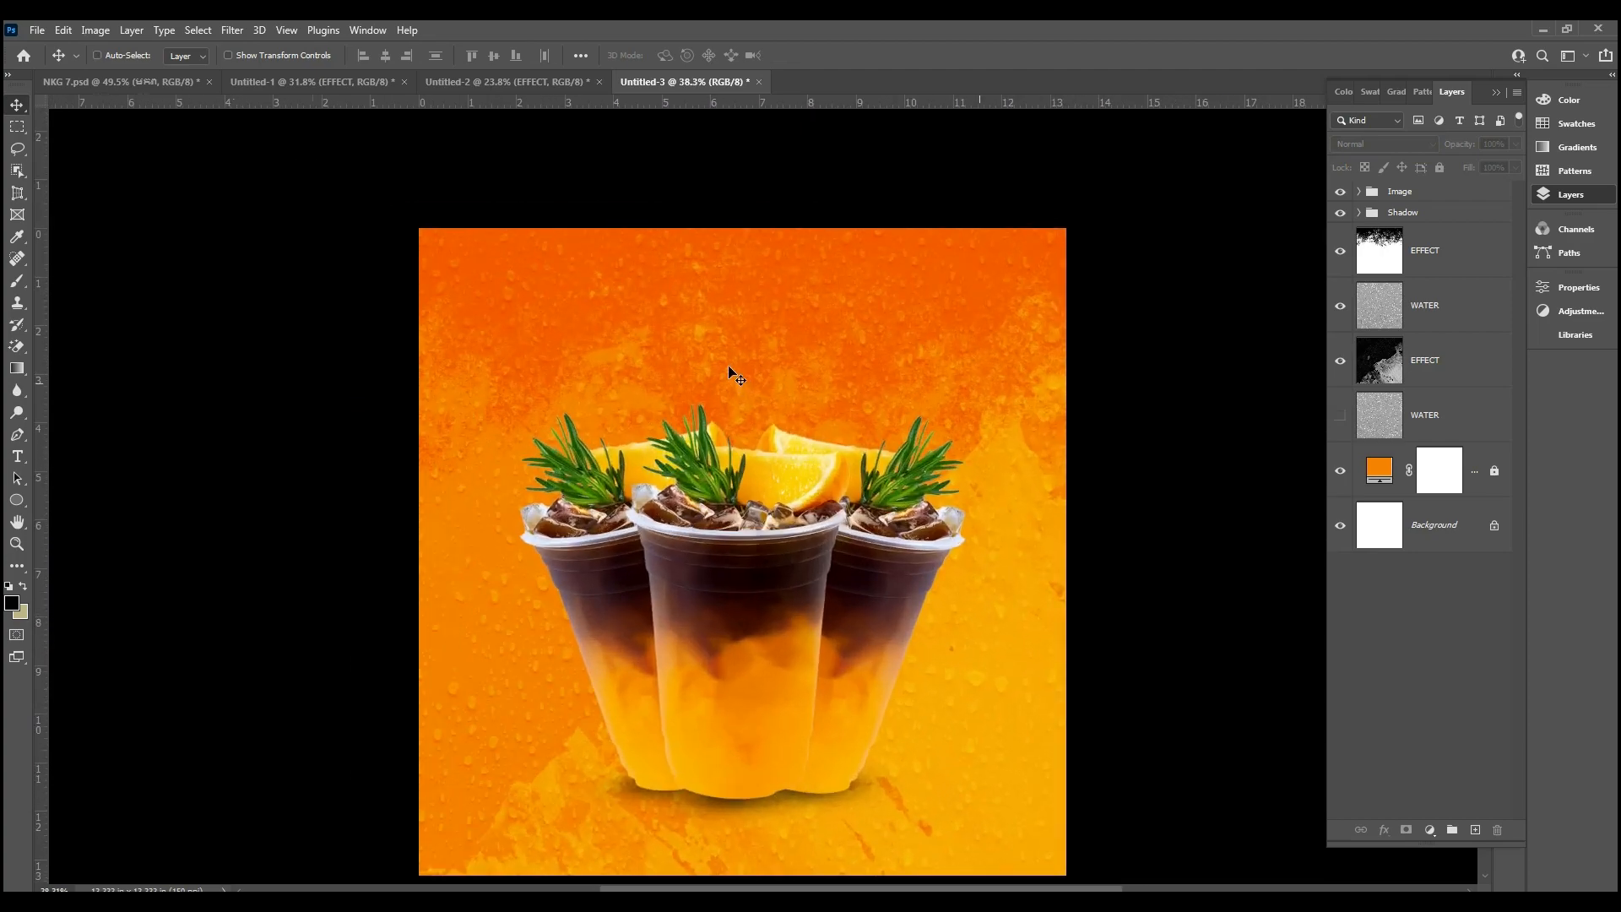
pyautogui.scroll(-3, 732, 372)
# Step: Hide the iced americano layer in Untitled-1 and bring an orange slice into Untitled-3 at the poster's lower-left corner
pyautogui.click(311, 82)
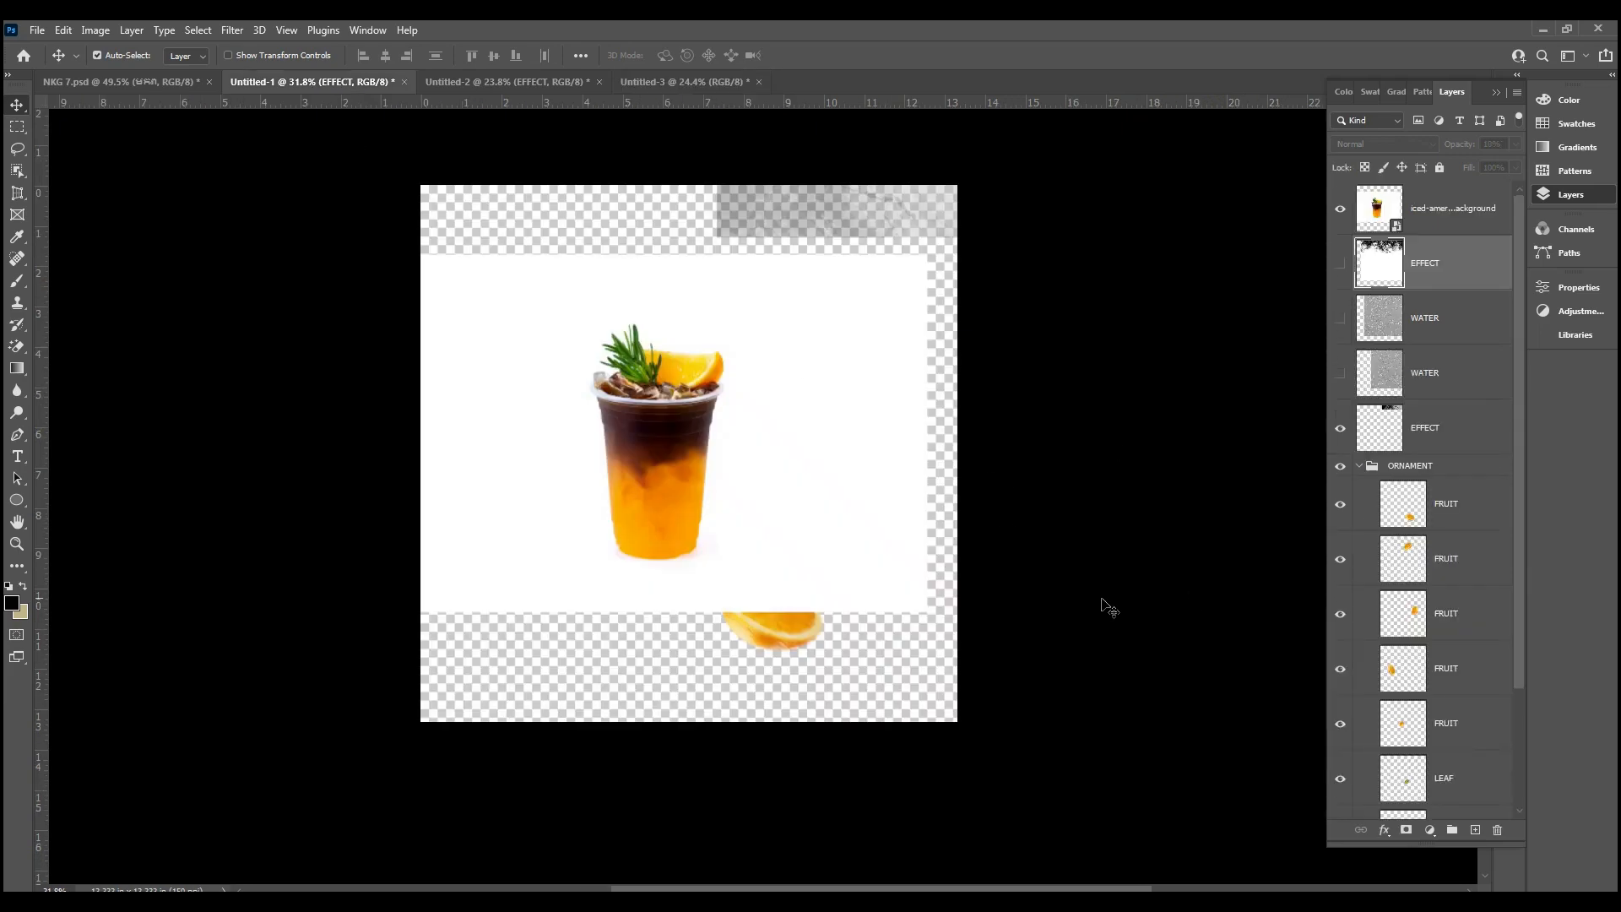
pyautogui.click(863, 448)
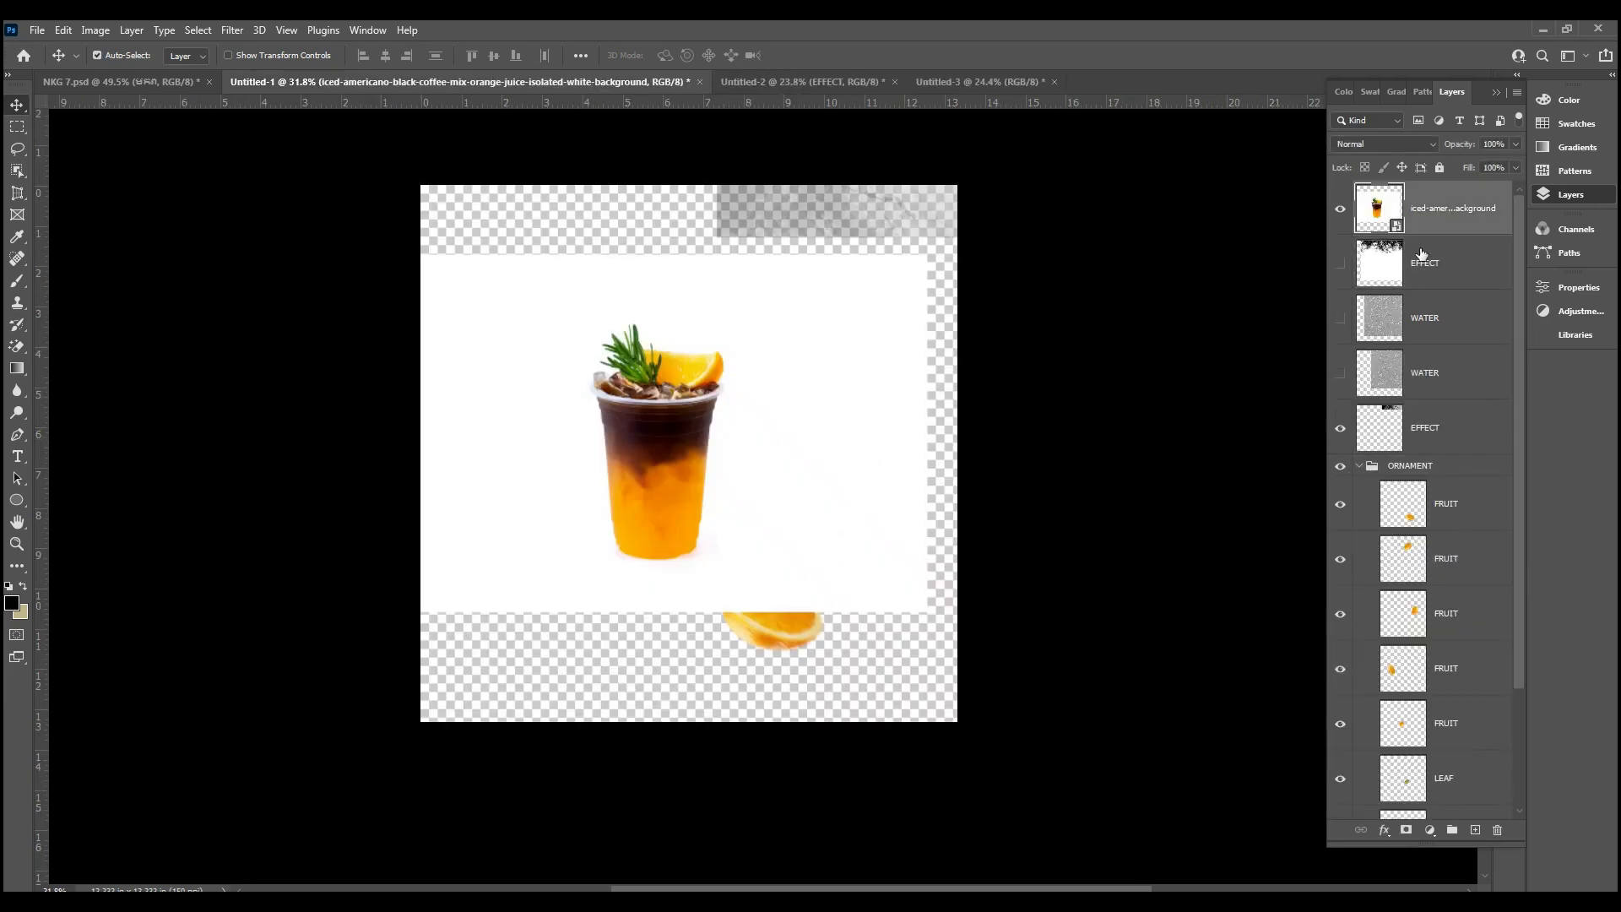
pyautogui.click(1338, 209)
pyautogui.moveTo(789, 621); pyautogui.dragTo(951, 75)
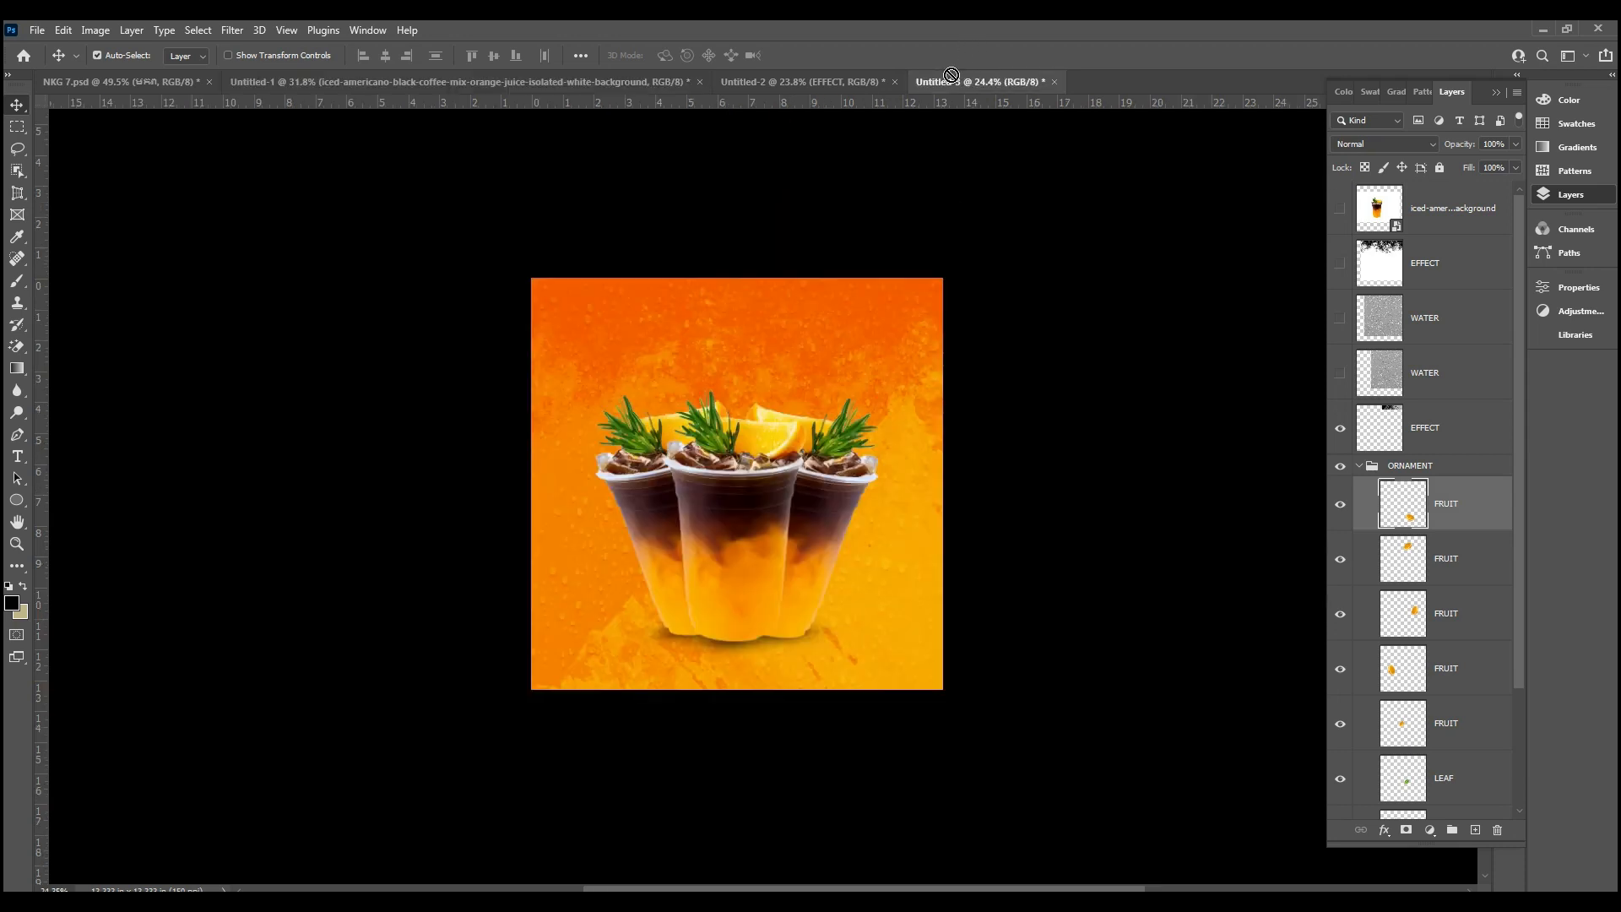
pyautogui.moveTo(613, 549); pyautogui.dragTo(563, 681)
# Step: Bring two blurred leaves from Untitled-1 into Untitled-3, at the poster's upper-right corner and upper left edge
pyautogui.click(479, 82)
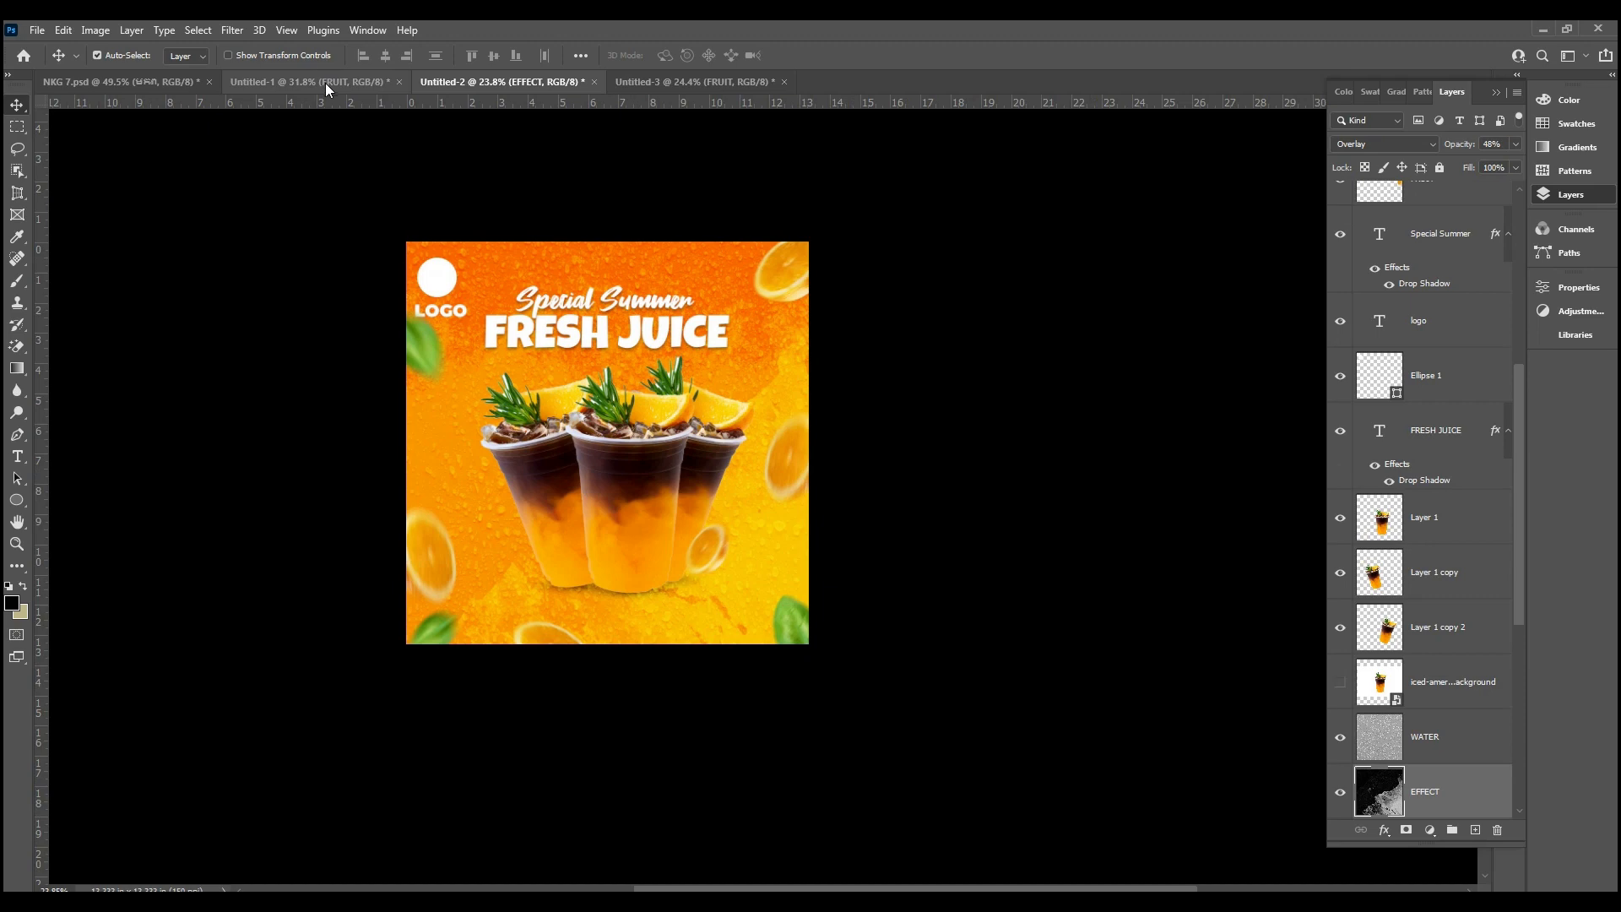
pyautogui.click(326, 81)
pyautogui.moveTo(732, 515); pyautogui.dragTo(933, 286)
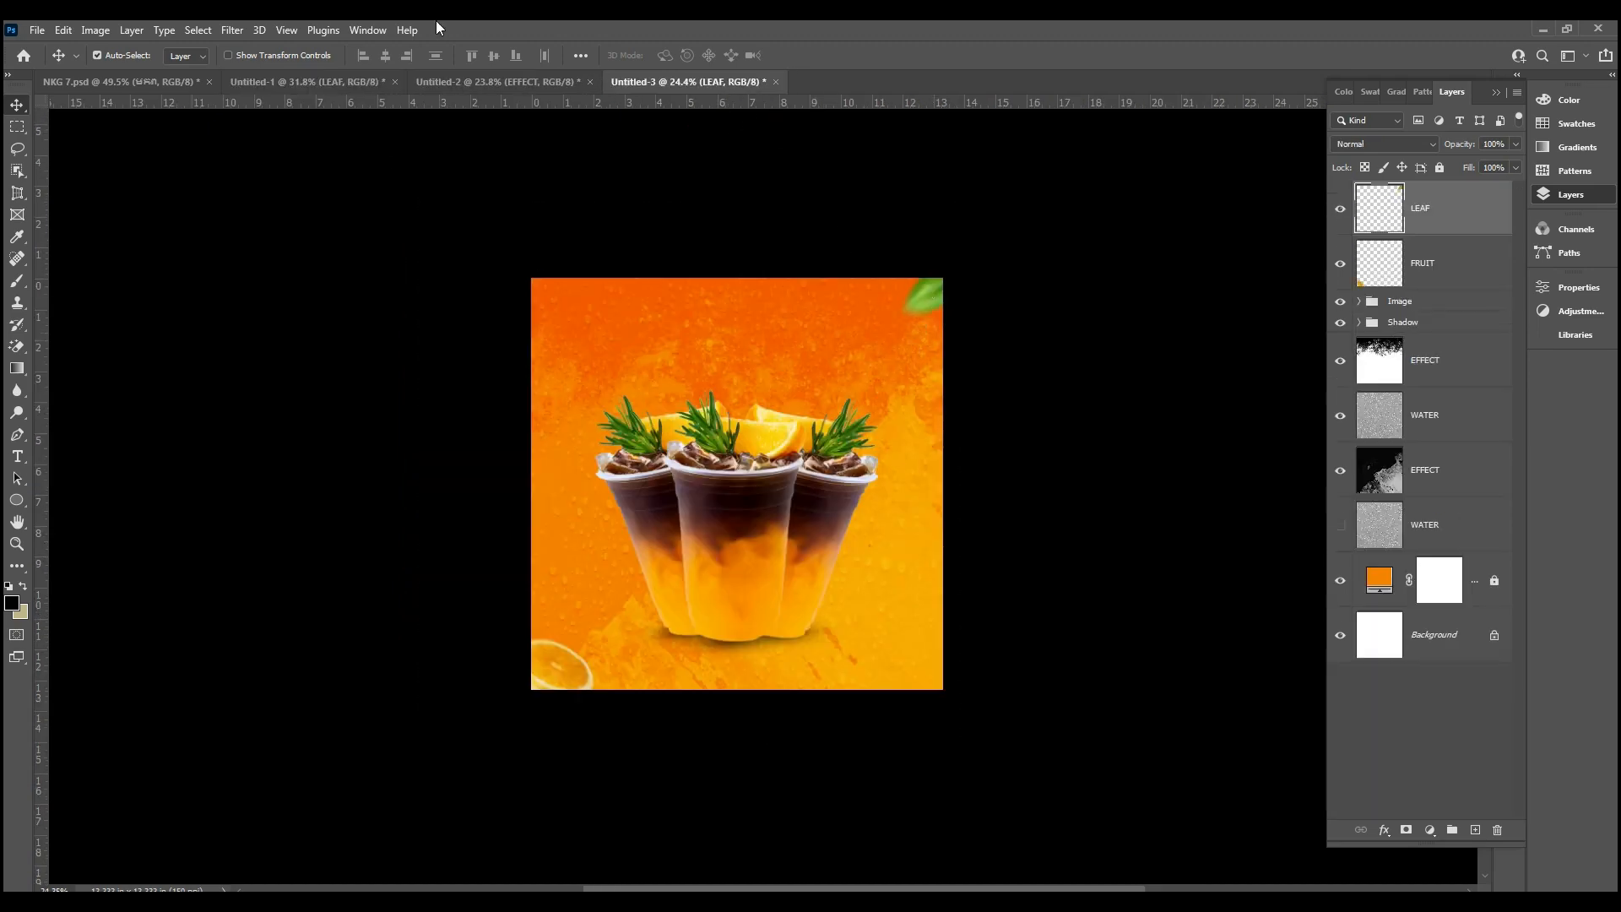
pyautogui.click(291, 84)
pyautogui.moveTo(601, 338); pyautogui.dragTo(544, 355)
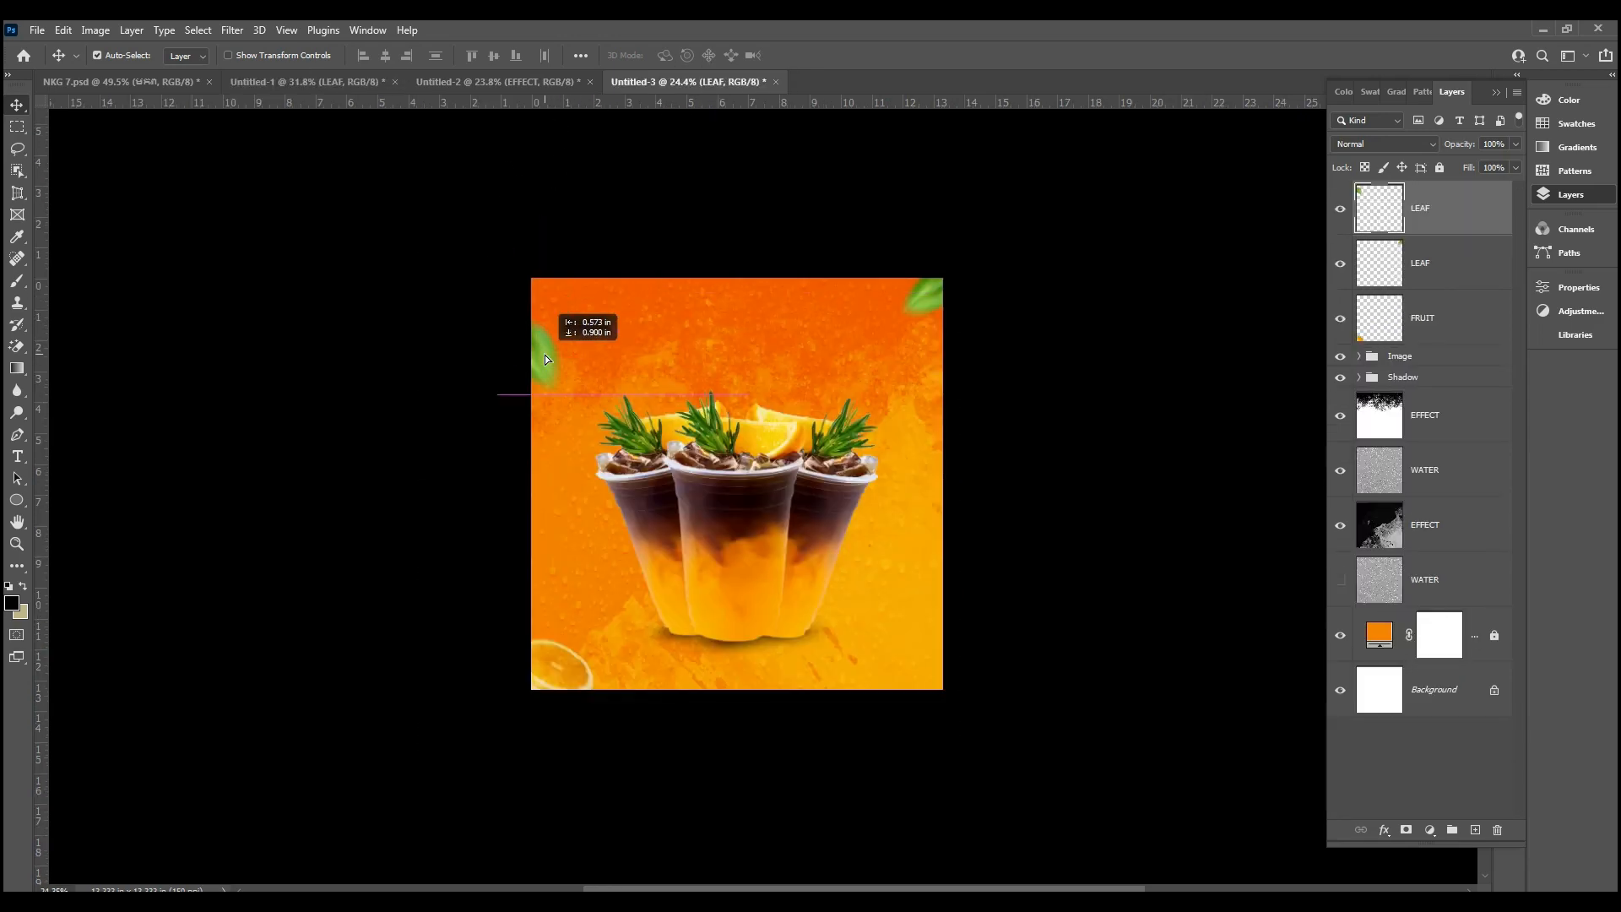
# Step: Bring two orange slices from Untitled-1 into Untitled-3, a large one at the poster's right edge and a small one on the front cup
pyautogui.click(363, 82)
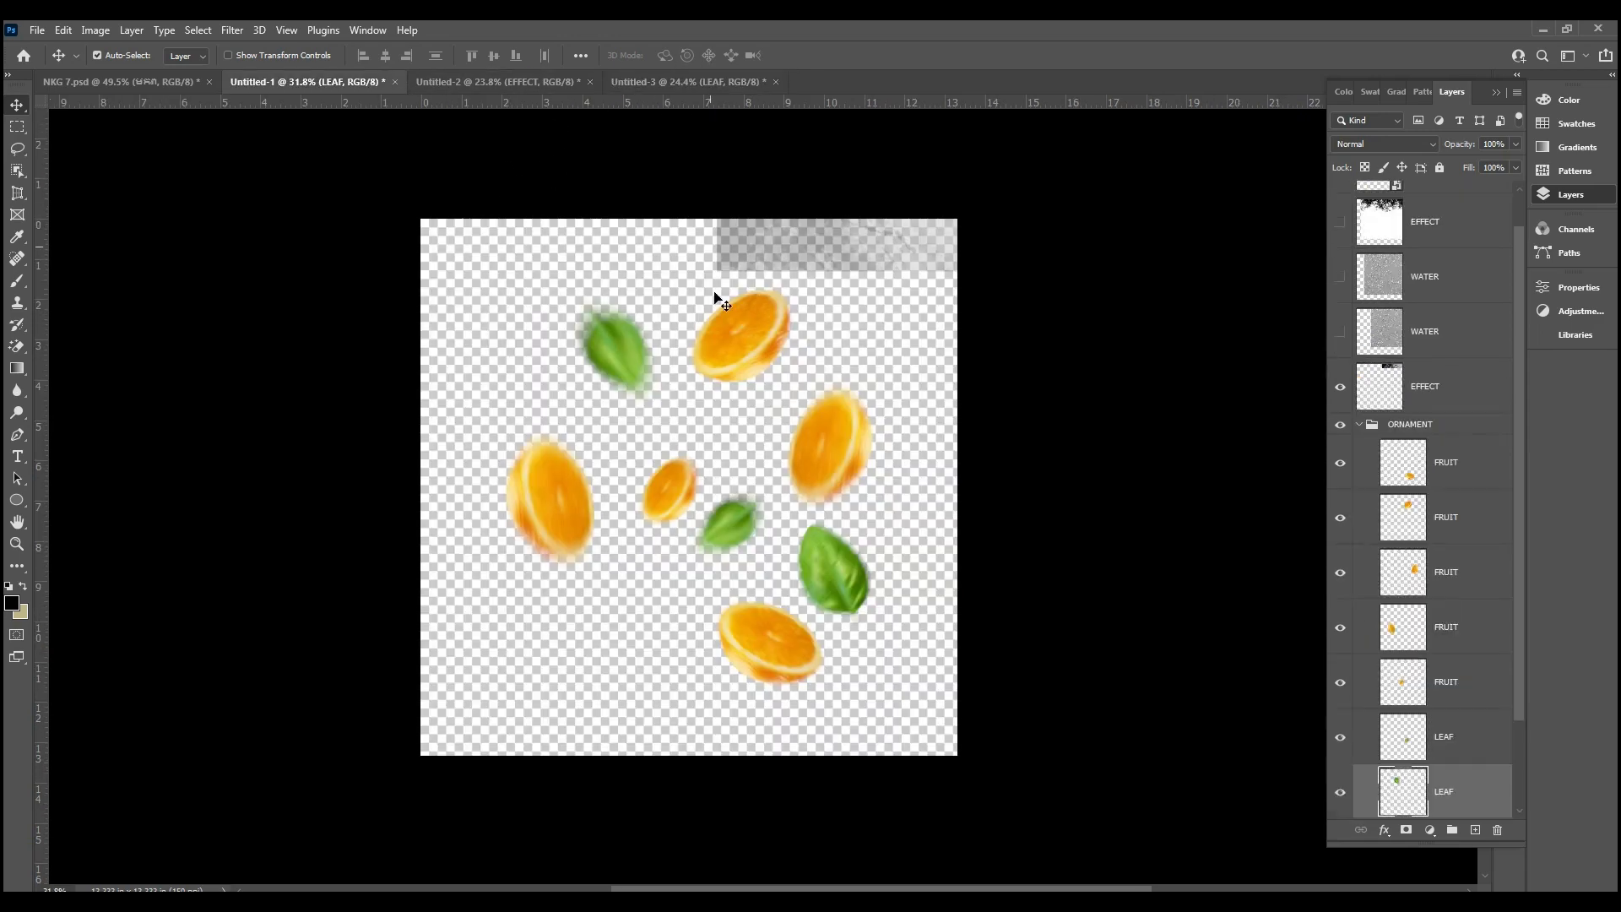
pyautogui.moveTo(834, 458); pyautogui.dragTo(952, 539)
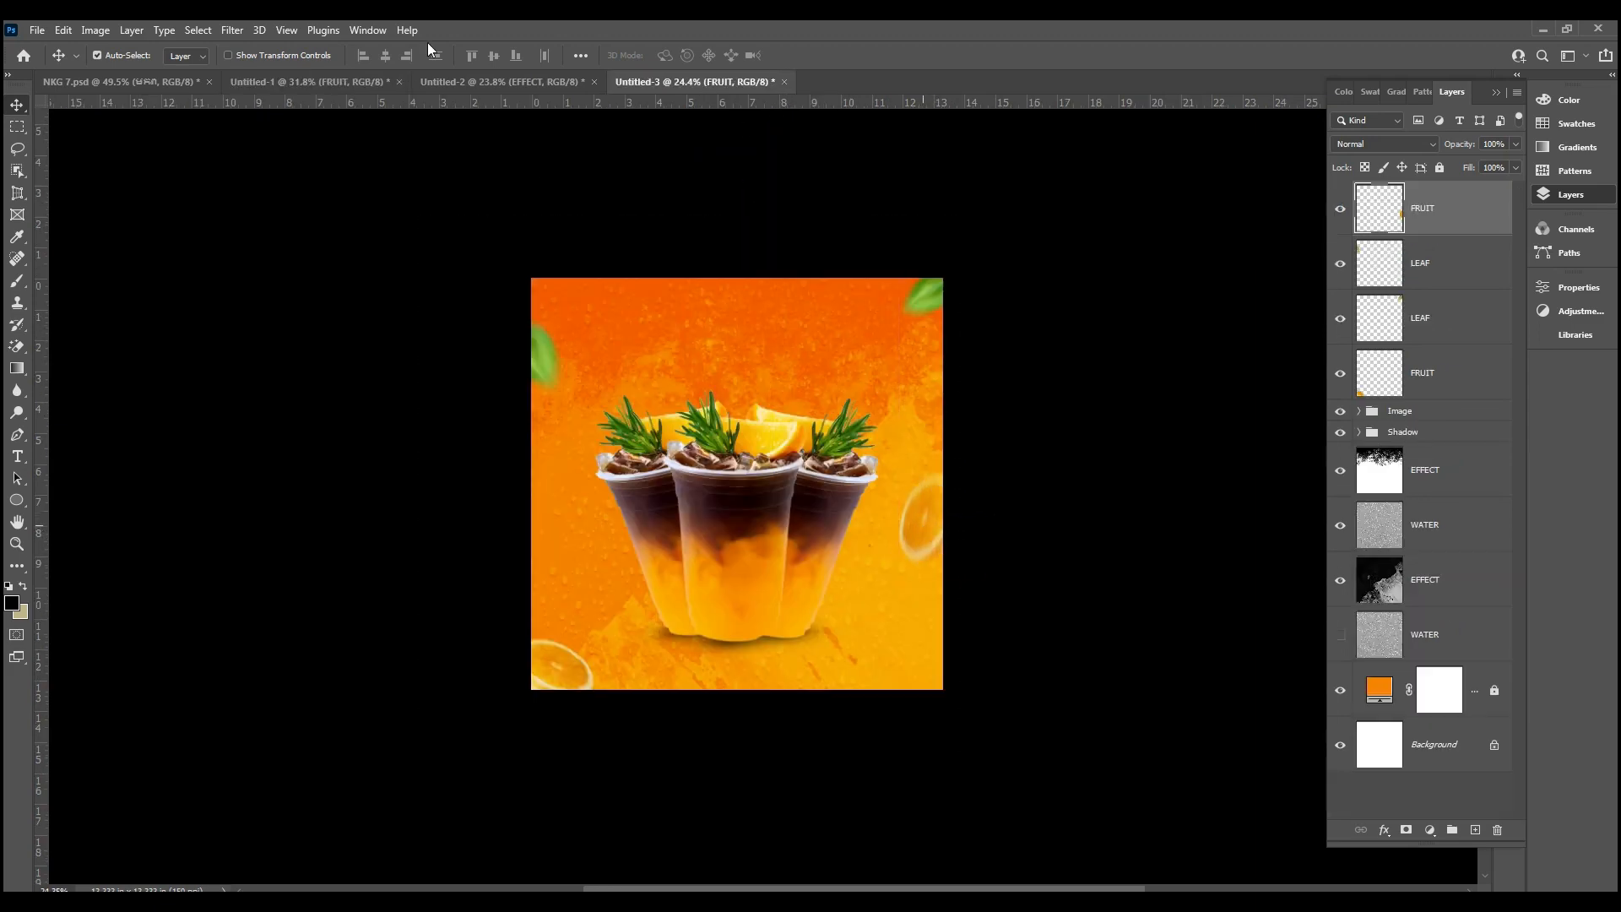
pyautogui.click(310, 82)
pyautogui.moveTo(688, 512); pyautogui.dragTo(778, 589)
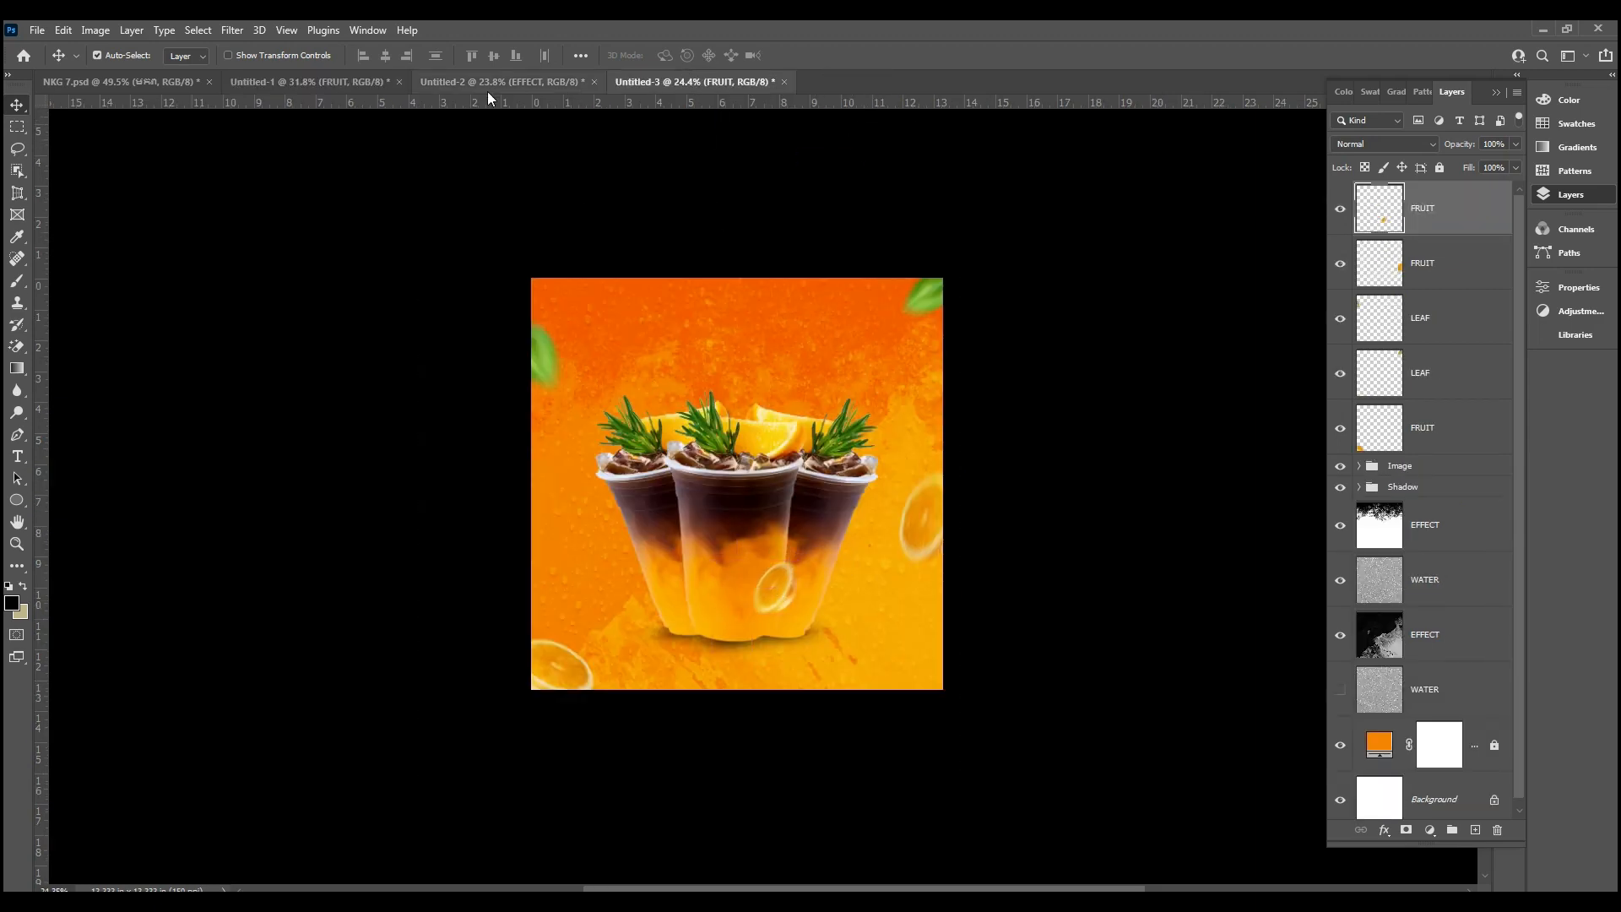
# Step: Bring another orange slice from Untitled-1 to the poster's lower-right corner and move the right-edge slice higher
pyautogui.click(337, 84)
pyautogui.moveTo(844, 657); pyautogui.dragTo(930, 651)
pyautogui.moveTo(934, 549); pyautogui.dragTo(936, 469)
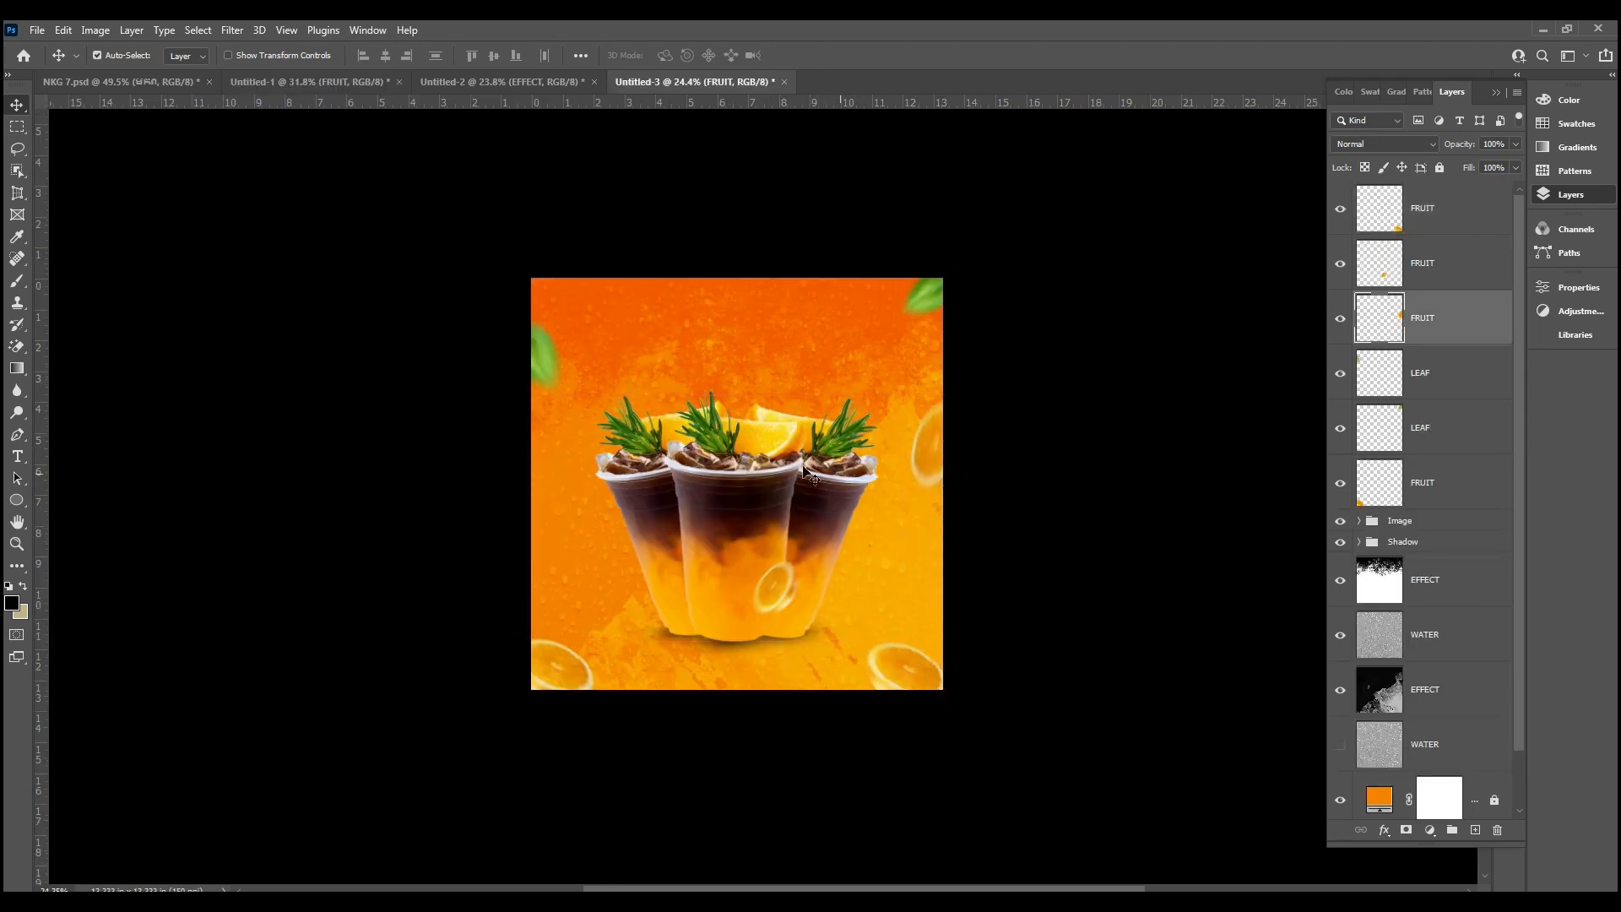
# Step: Add the sharper leaf from Untitled-1 at the poster's lower right edge and shift the bottom orange slice left
pyautogui.click(301, 78)
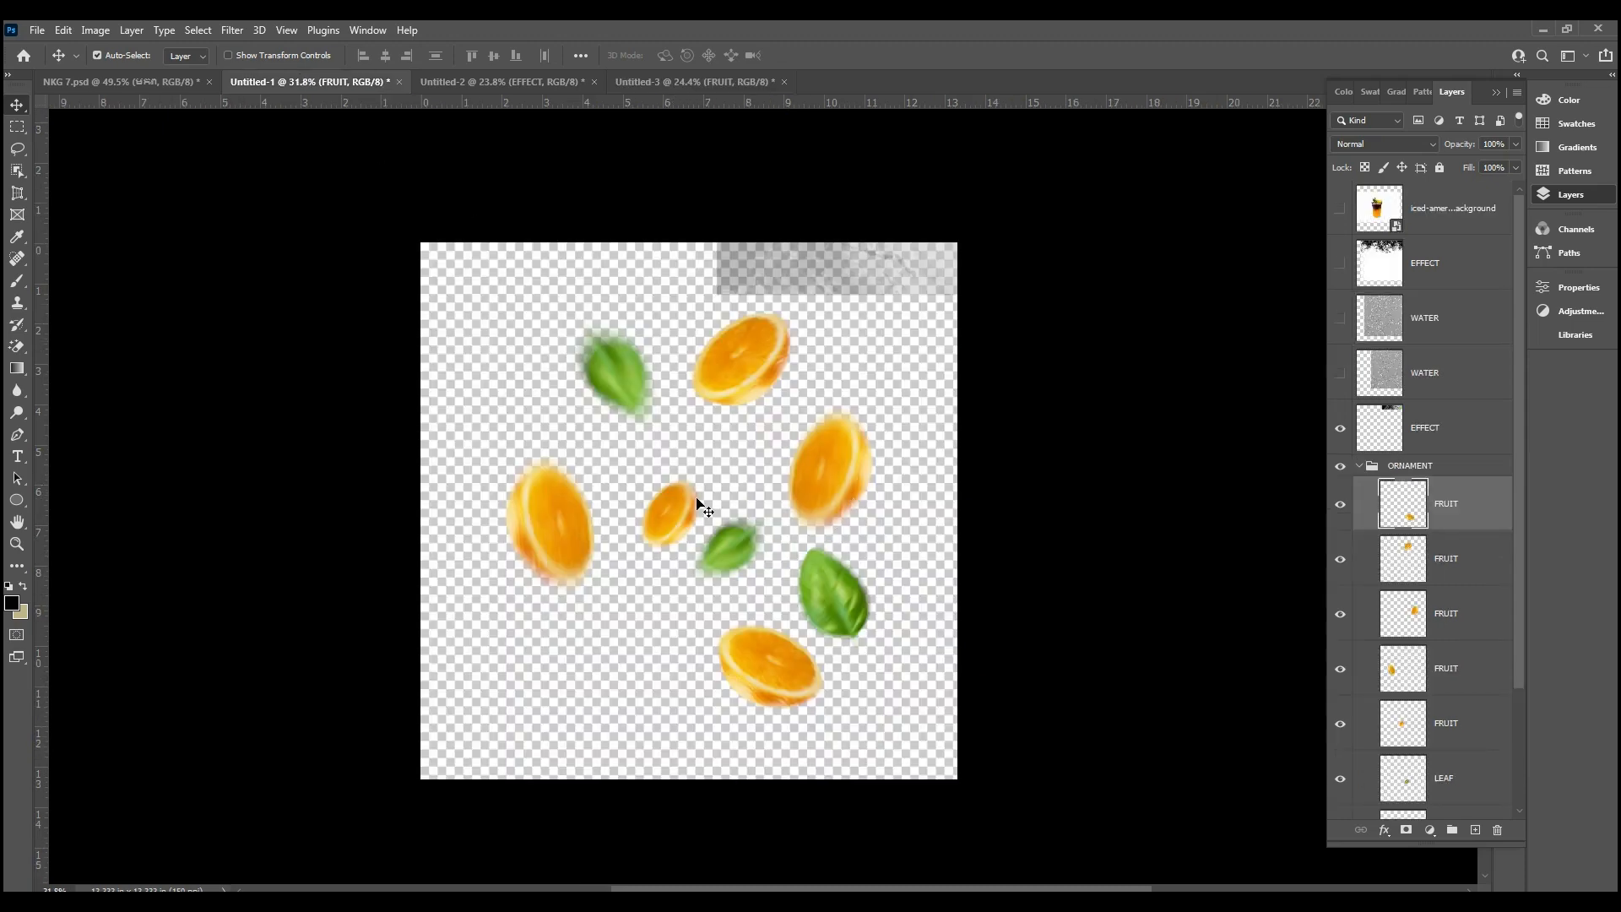
pyautogui.moveTo(845, 608); pyautogui.dragTo(886, 505)
pyautogui.moveTo(929, 610); pyautogui.dragTo(951, 596)
pyautogui.moveTo(912, 658); pyautogui.dragTo(824, 689)
pyautogui.moveTo(929, 591); pyautogui.dragTo(934, 635)
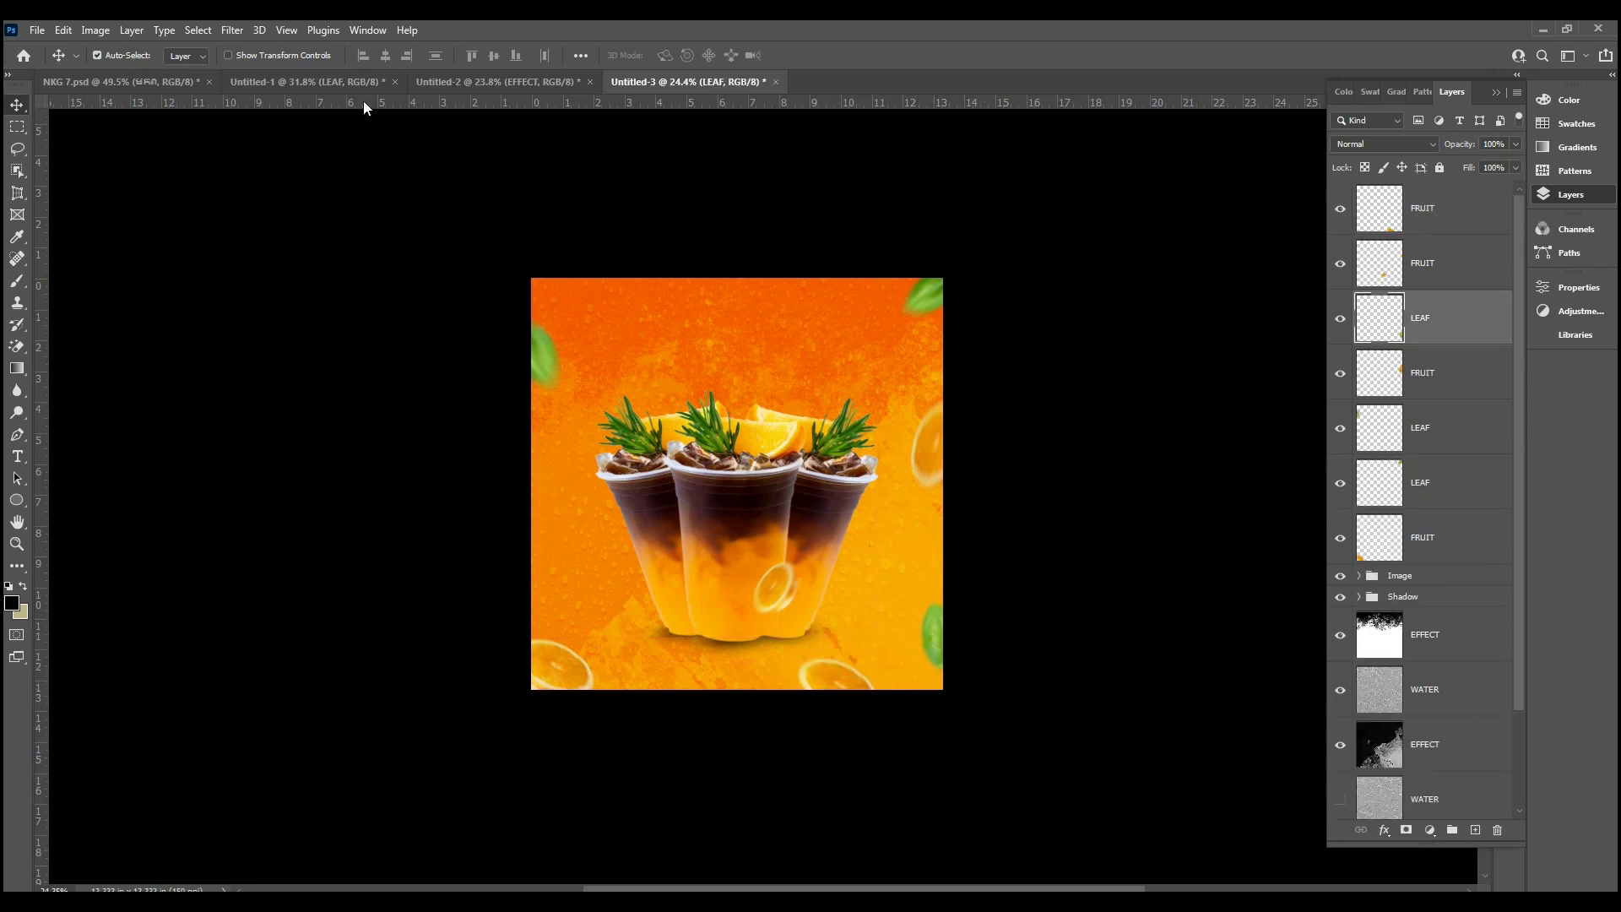
# Step: Bring a second copy of the small orange slice from Untitled-1 onto the left cup in Untitled-3
pyautogui.click(318, 82)
pyautogui.click(685, 524)
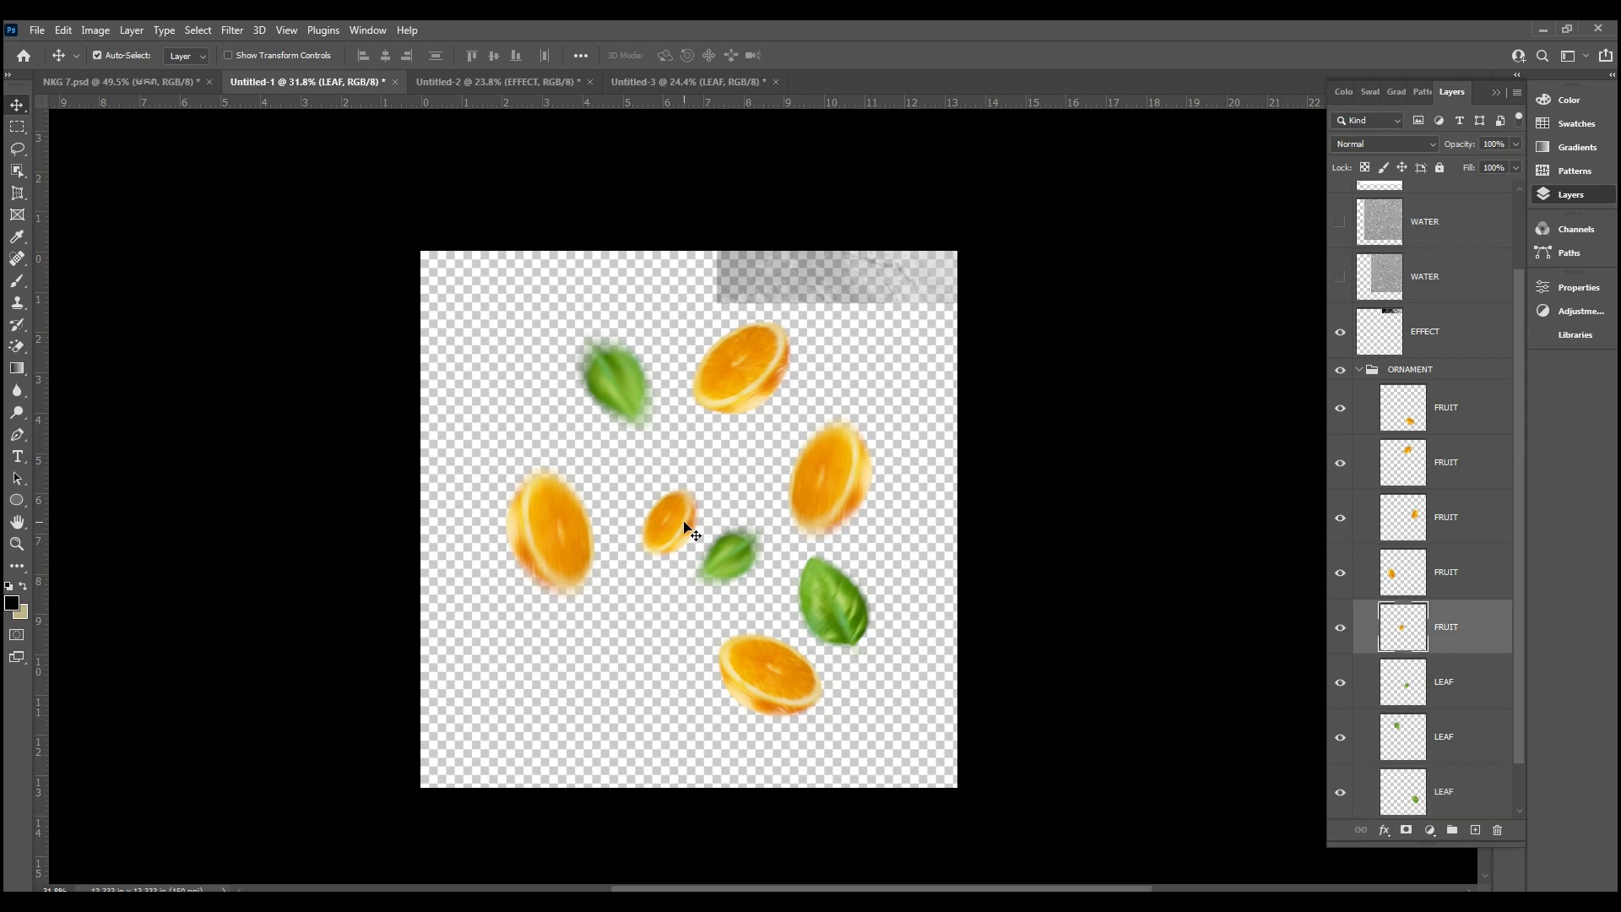
pyautogui.moveTo(836, 493)
pyautogui.mouseDown()
pyautogui.moveTo(775, 457)
pyautogui.moveTo(841, 493)
pyautogui.mouseUp()
pyautogui.moveTo(689, 536); pyautogui.dragTo(642, 562)
# Step: Flip the left cup's small orange slice horizontally and nudge it toward the cup's outer side
pyautogui.scroll(2, 656, 547)
pyautogui.hotkey('ctrl', 't')
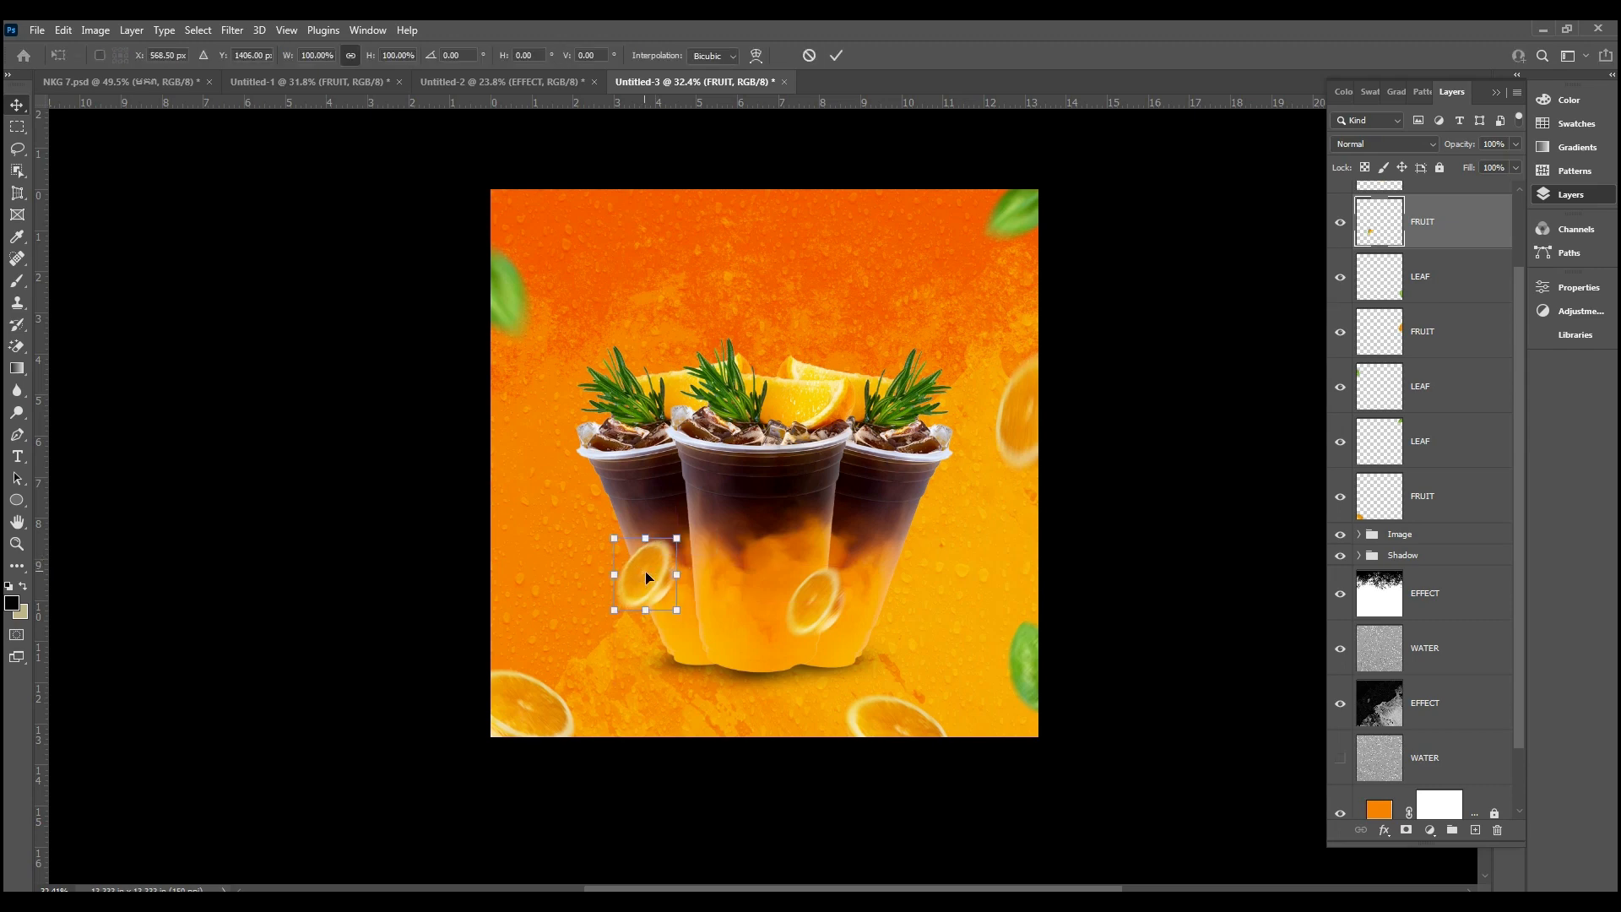
pyautogui.rightClick(646, 575)
pyautogui.click(709, 550)
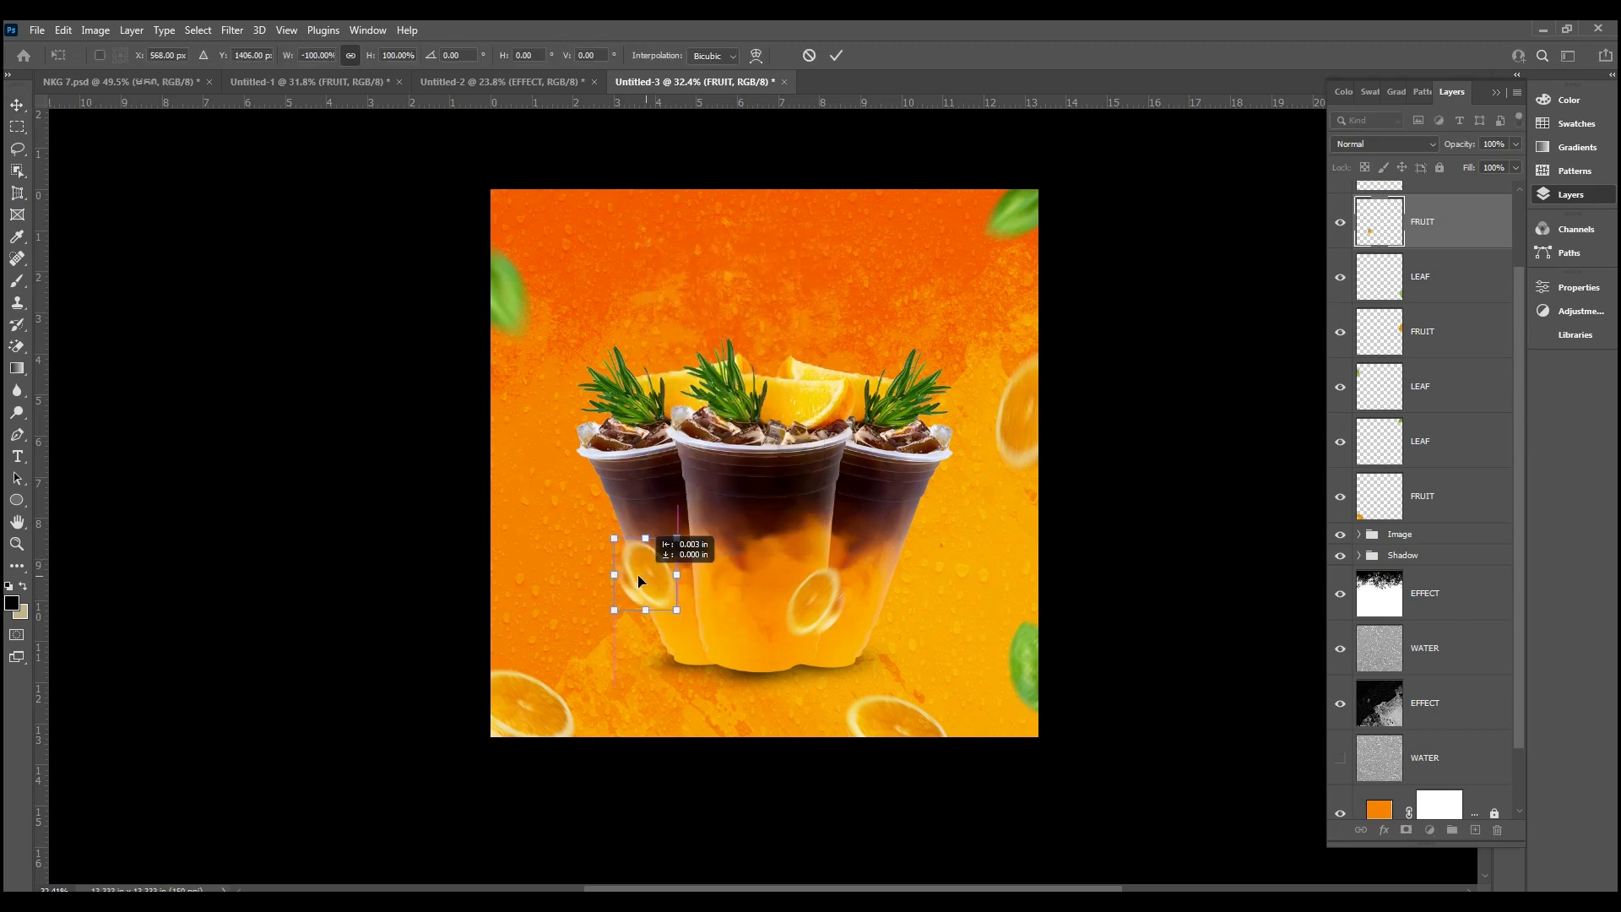
pyautogui.moveTo(648, 572); pyautogui.dragTo(636, 574)
pyautogui.click(835, 55)
# Step: Move the front cup's small orange slice onto the right cup and check the overall arrangement
pyautogui.moveTo(826, 593); pyautogui.dragTo(874, 586)
pyautogui.scroll(-4, 848, 517)
pyautogui.scroll(4, 826, 378)
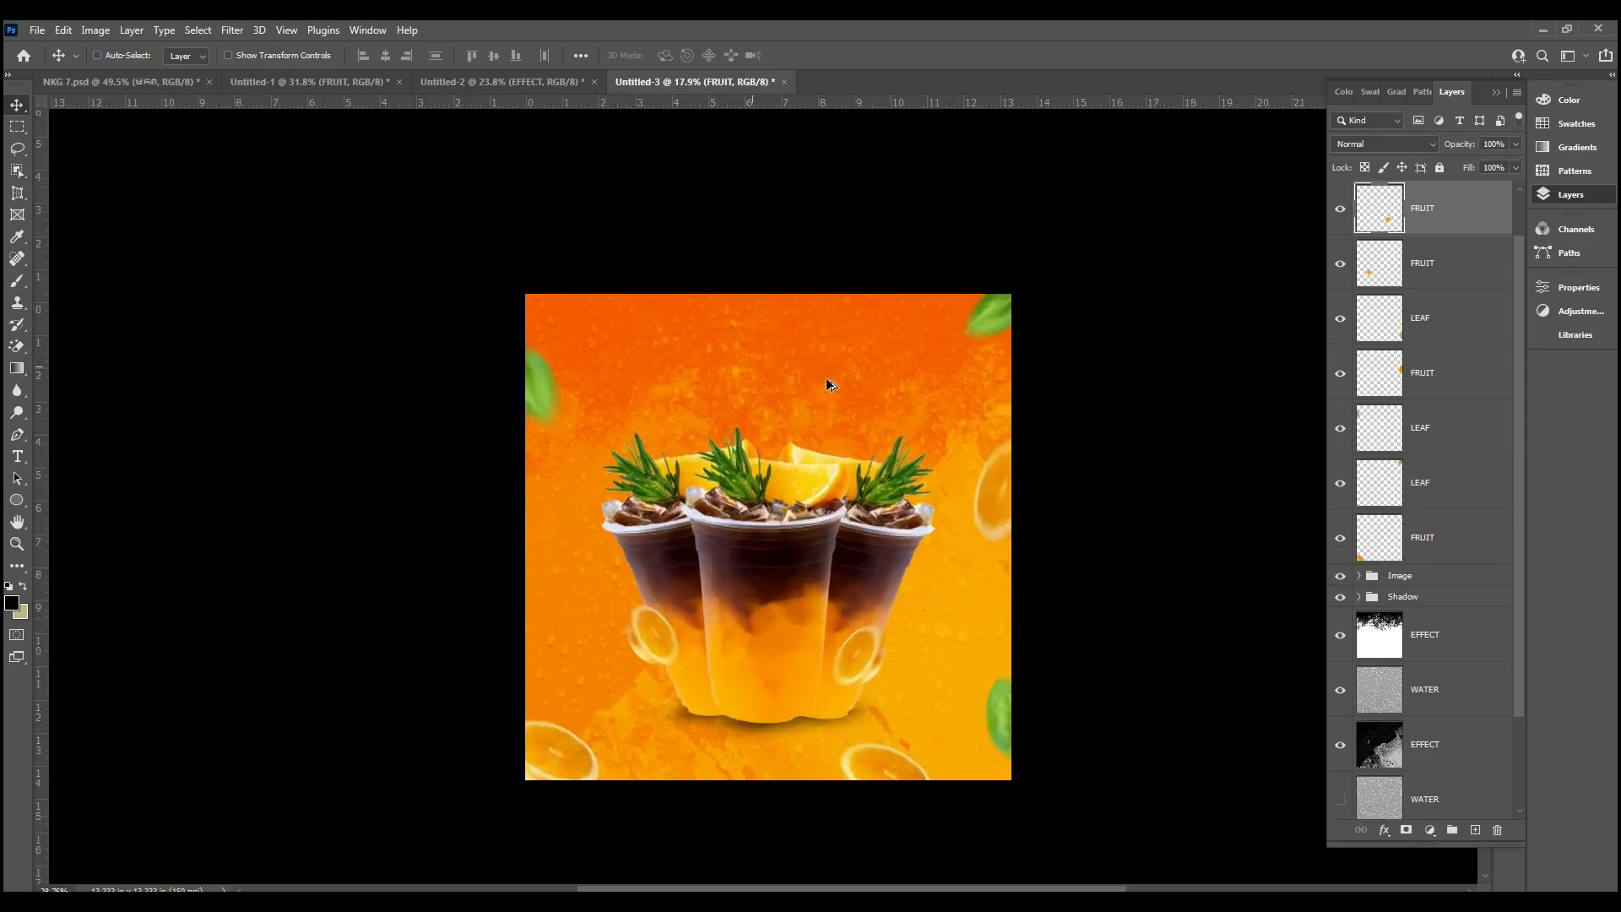
pyautogui.scroll(-5, 735, 432)
pyautogui.scroll(3, 730, 375)
pyautogui.scroll(2, 732, 382)
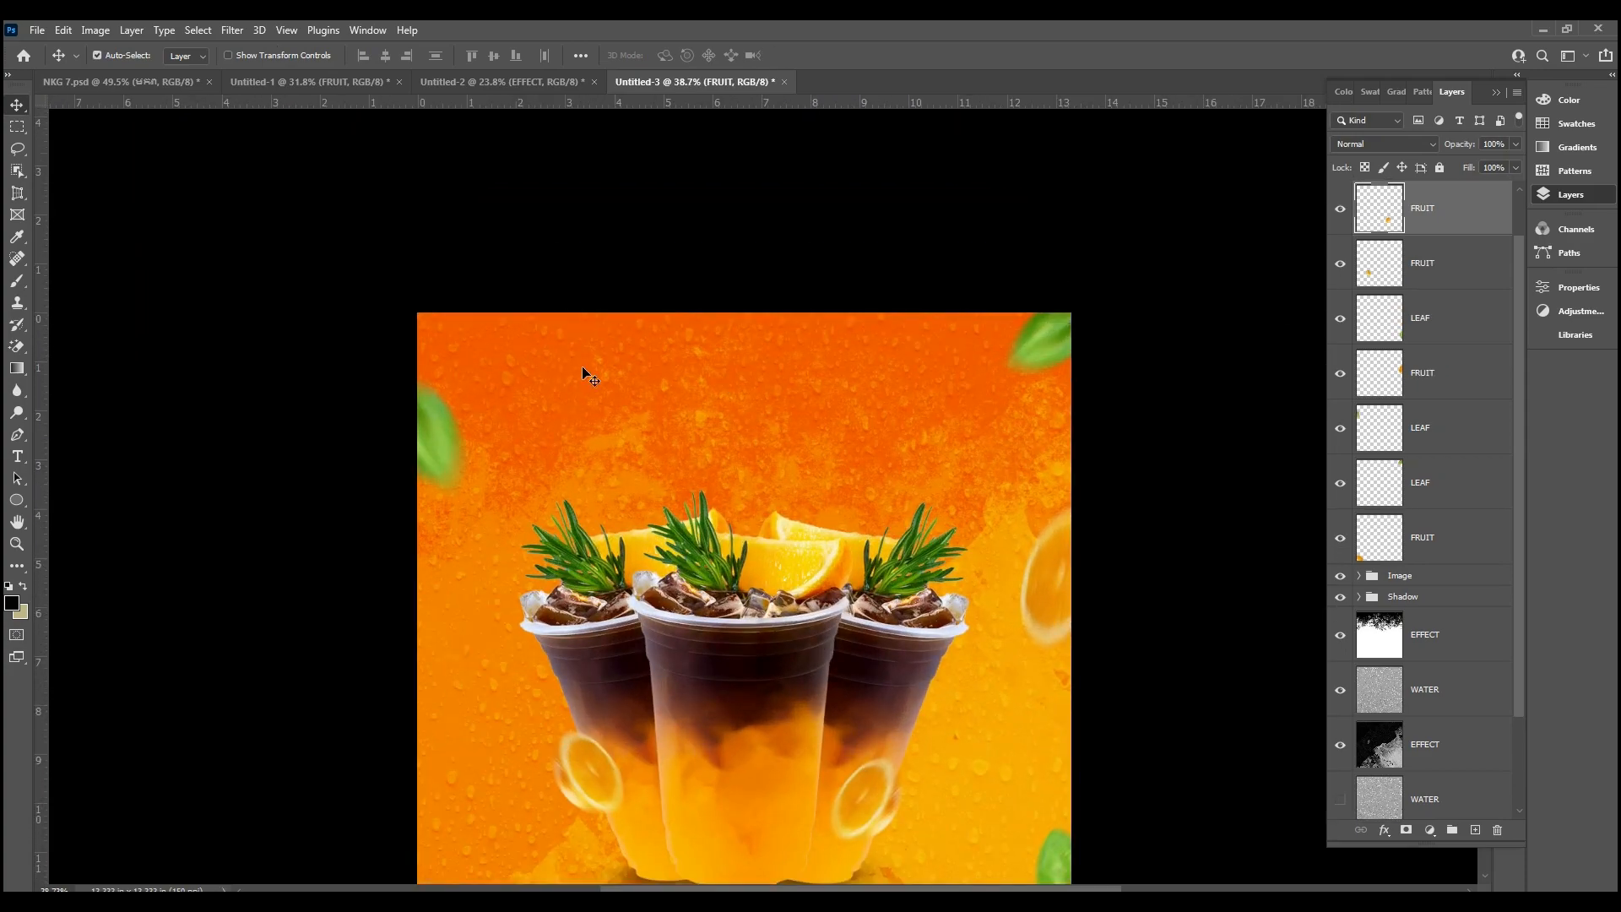
# Step: Copy "FRESH JUICE" from Notepad and add it in Photoshop as a text layer above the cups
pyautogui.hotkey('alt', 'Tab')
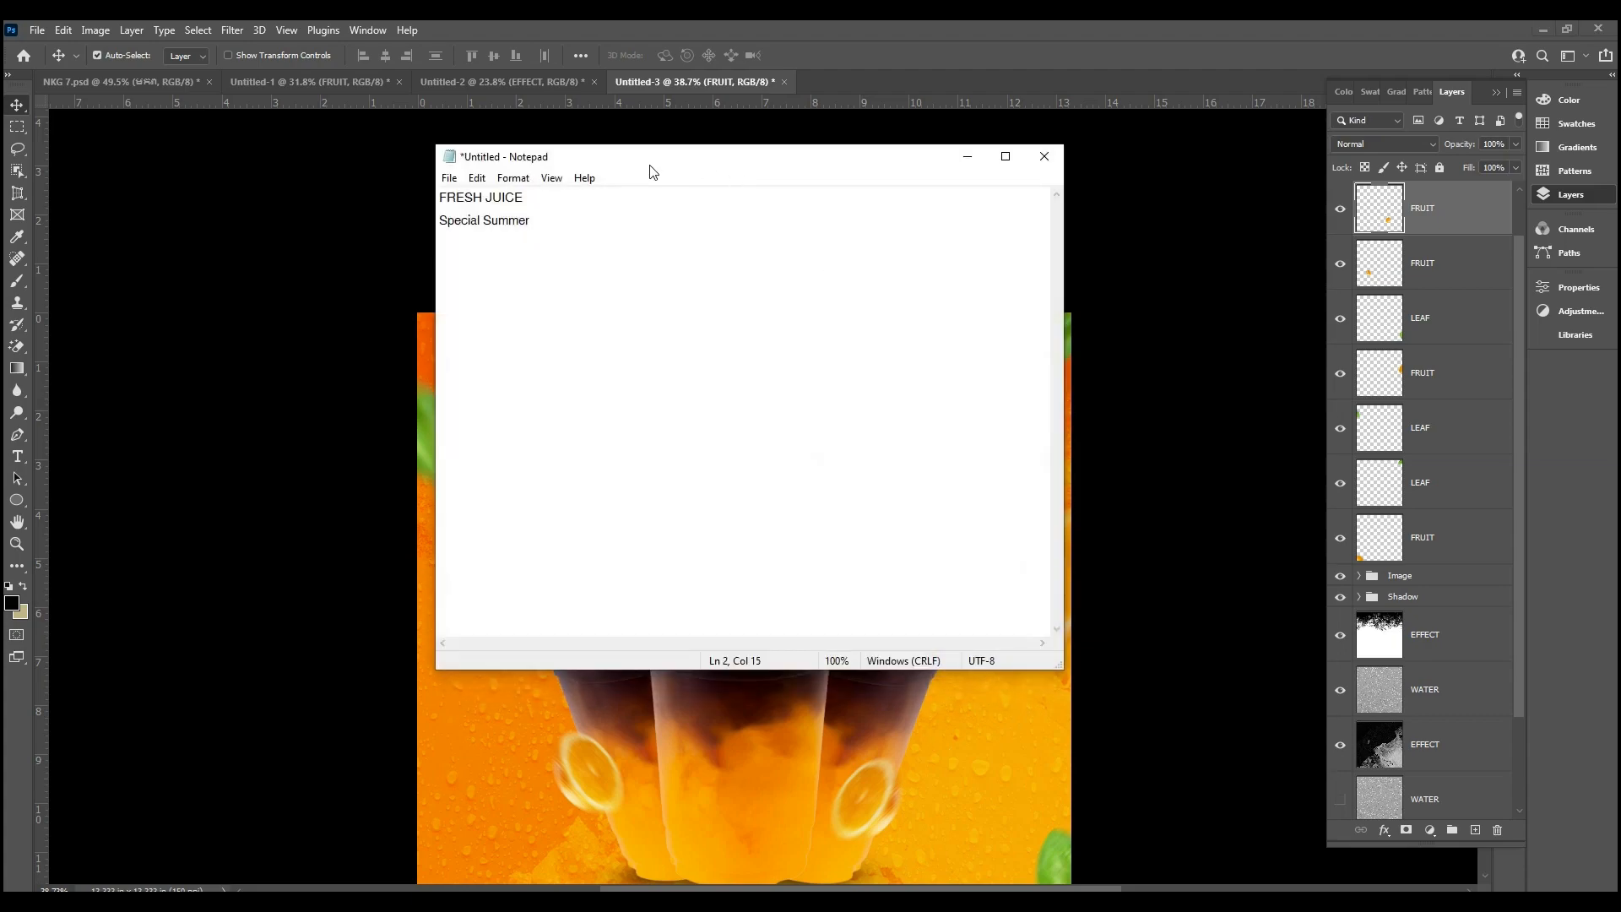
pyautogui.moveTo(548, 187); pyautogui.dragTo(435, 184)
pyautogui.hotkey('ctrl', 'c')
pyautogui.click(968, 156)
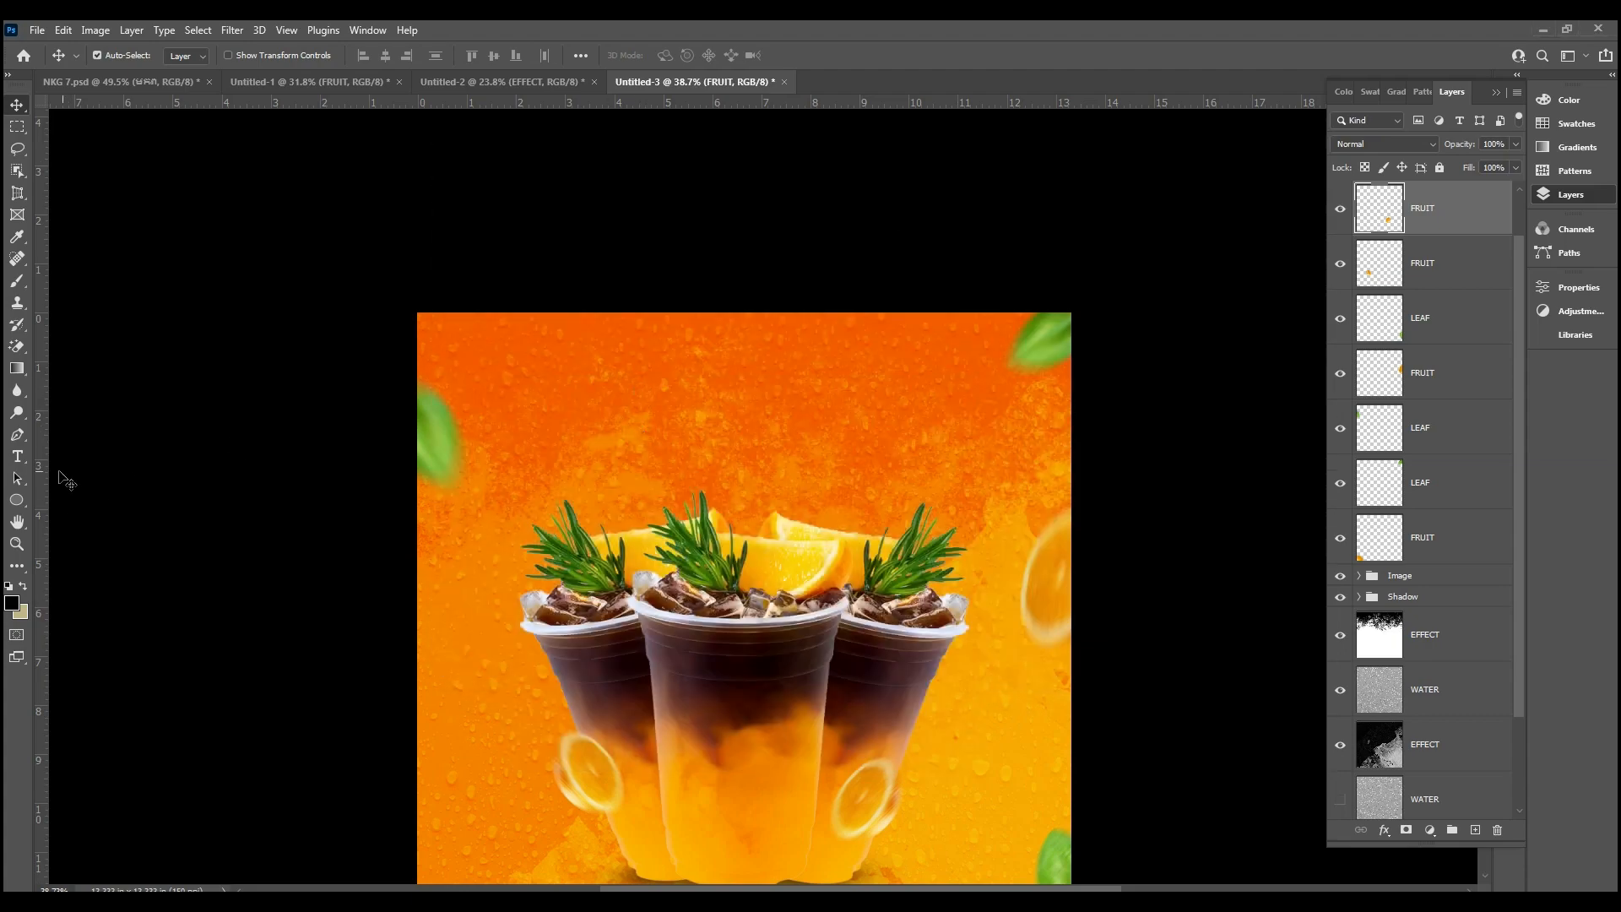
pyautogui.click(16, 456)
pyautogui.click(611, 410)
pyautogui.hotkey('ctrl', 'v')
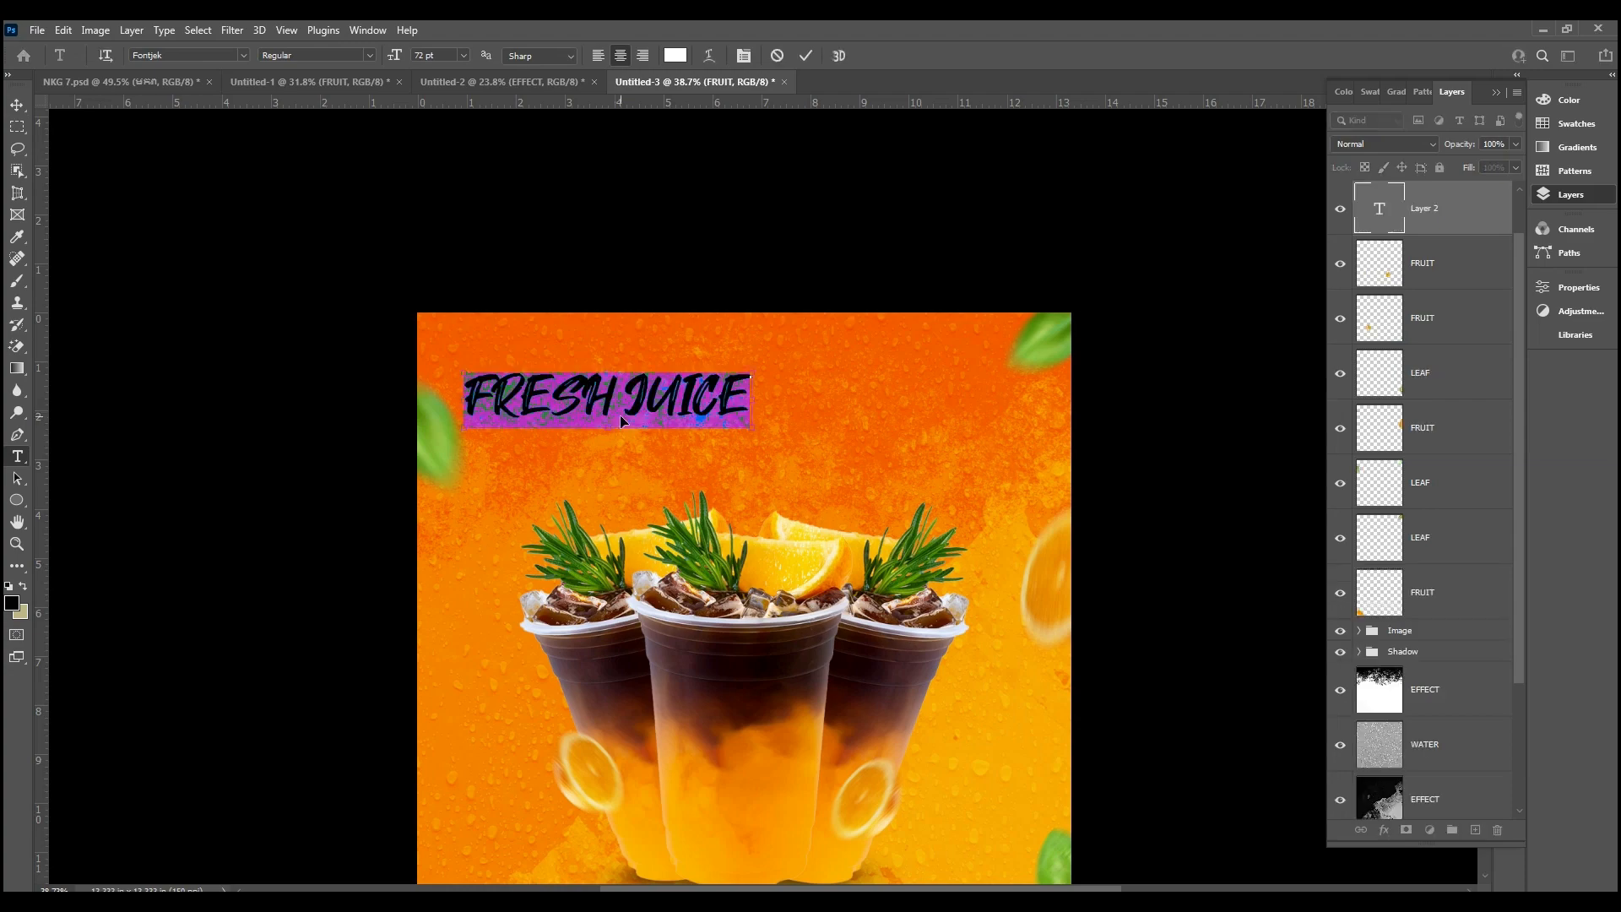
pyautogui.moveTo(691, 467); pyautogui.dragTo(798, 460)
pyautogui.scroll(5, 778, 442)
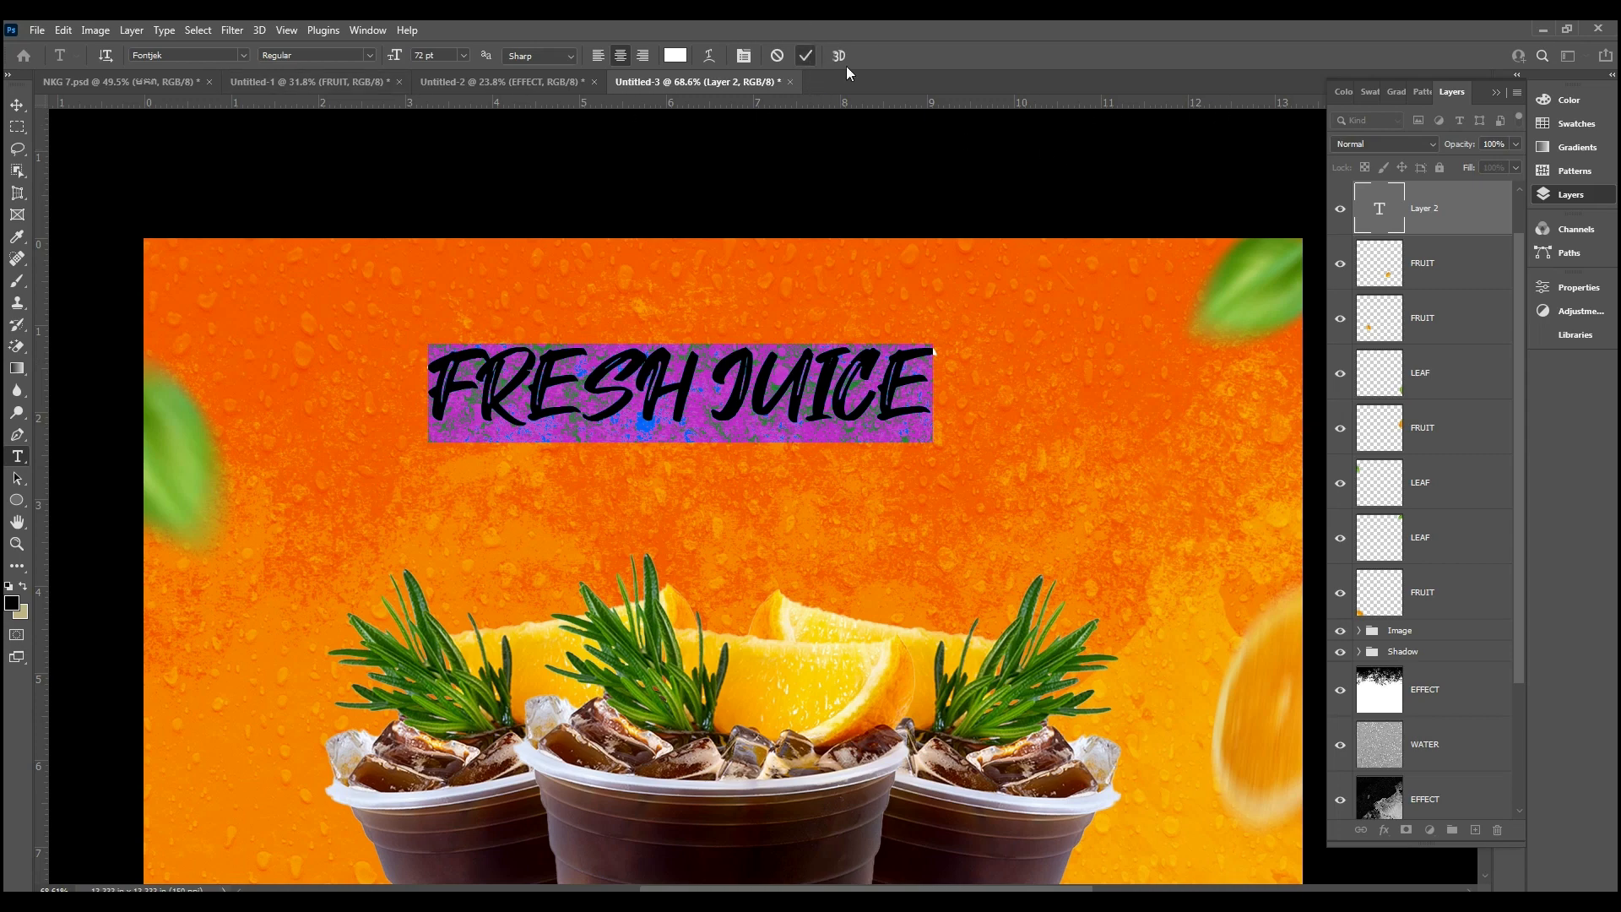
pyautogui.click(806, 55)
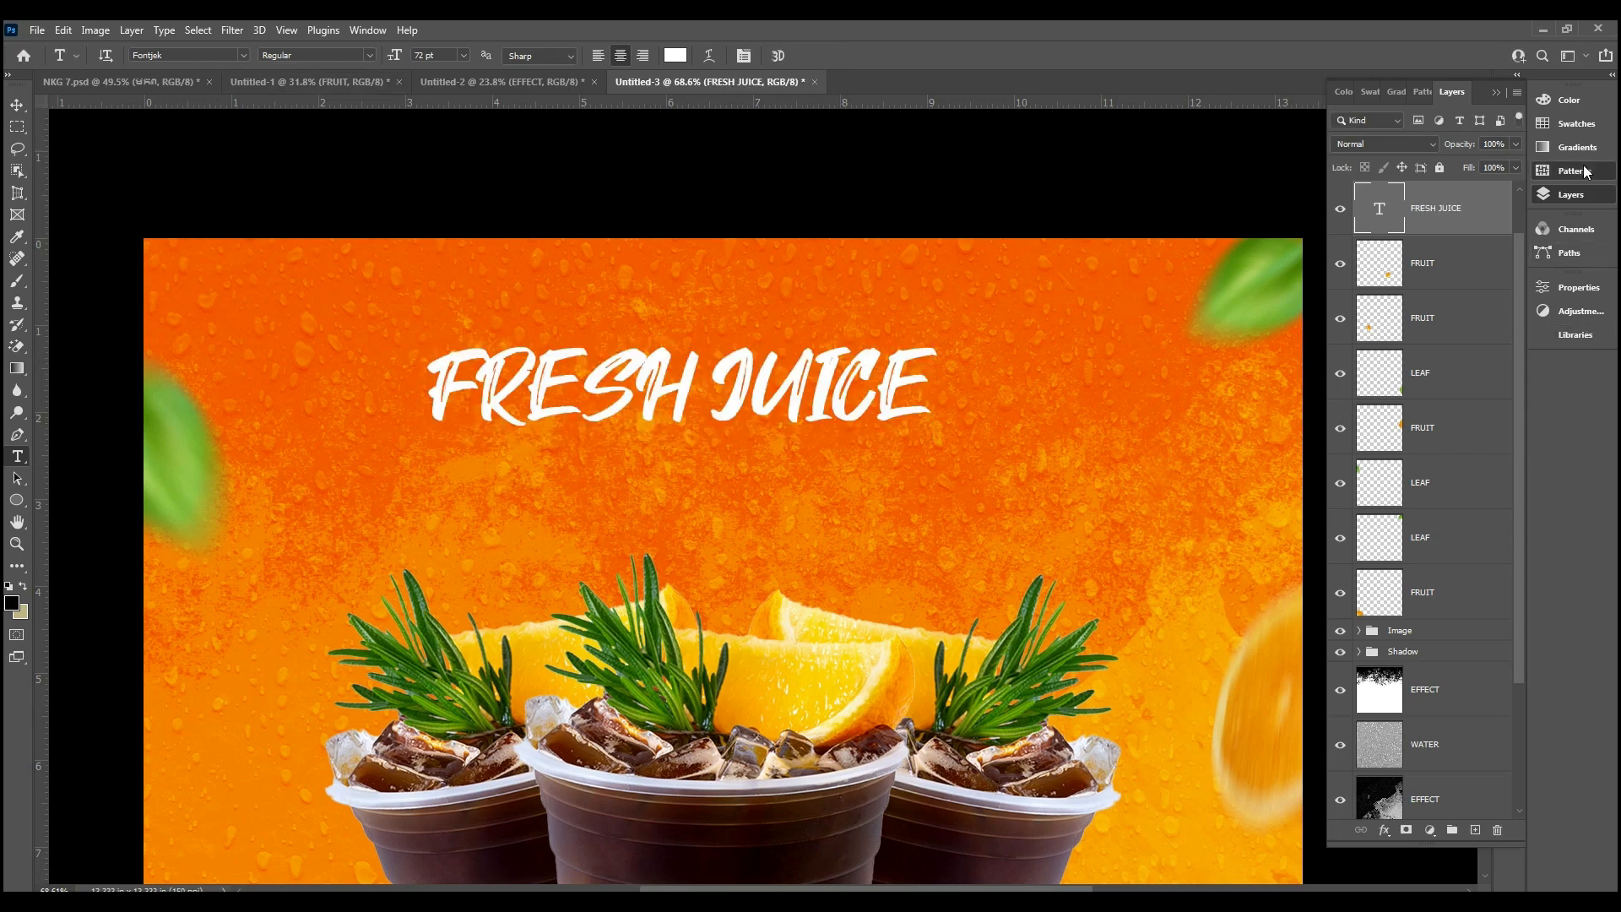
# Step: Set the FRESH JUICE headline's font to Montserrat Black and move it slightly lower and to the right
pyautogui.click(1573, 171)
pyautogui.click(1573, 171)
pyautogui.click(1577, 287)
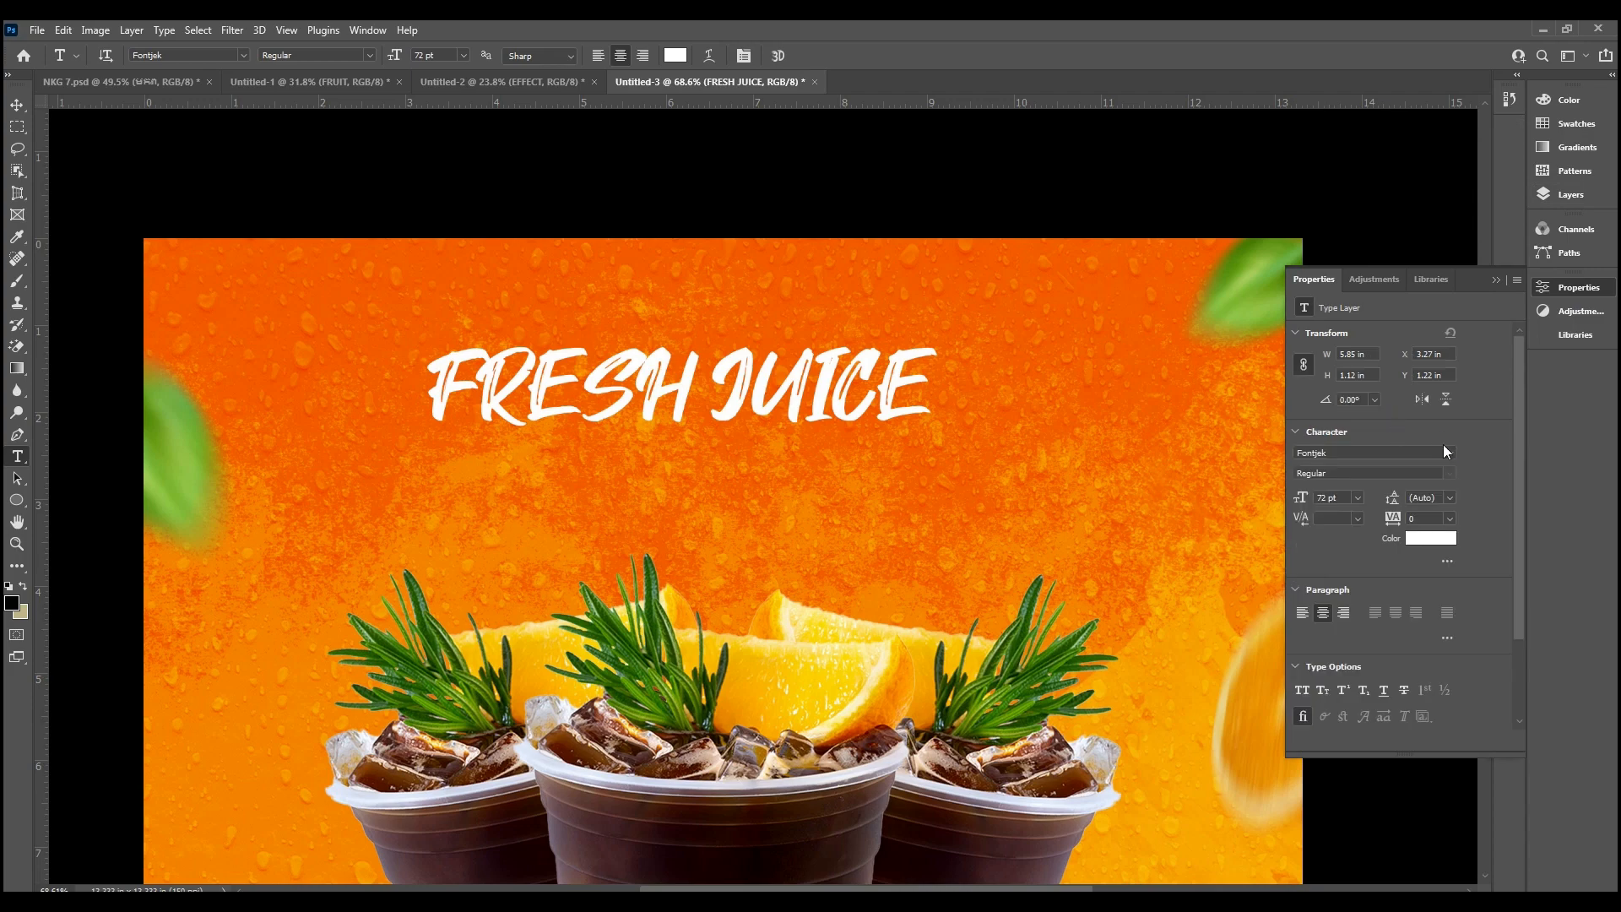
pyautogui.click(1449, 454)
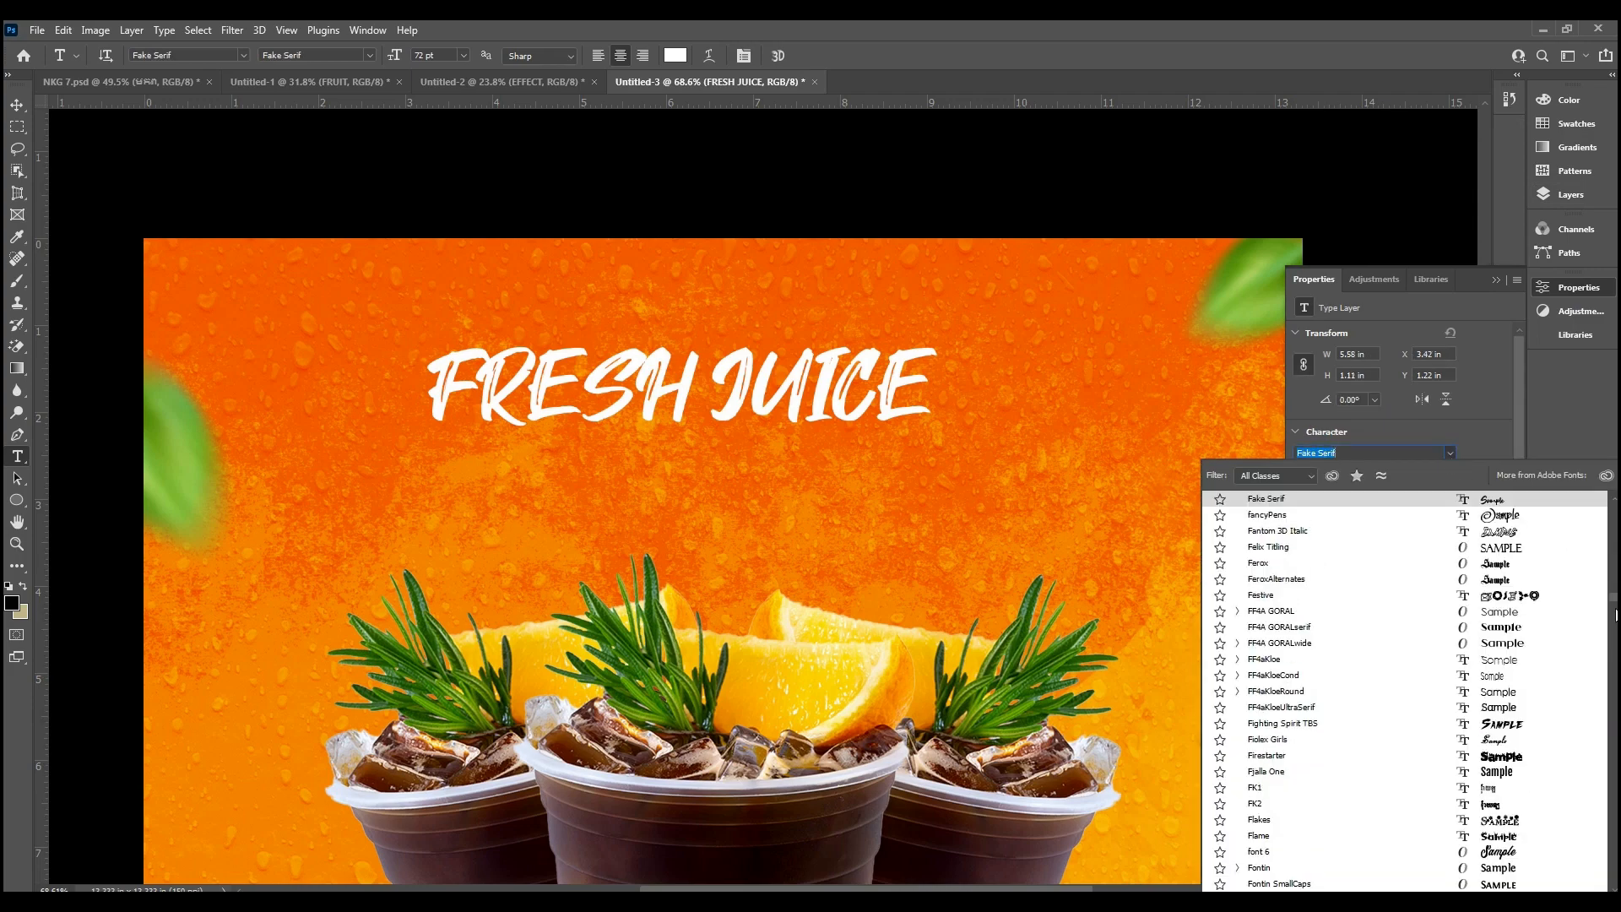
pyautogui.scroll(15, 1405, 690)
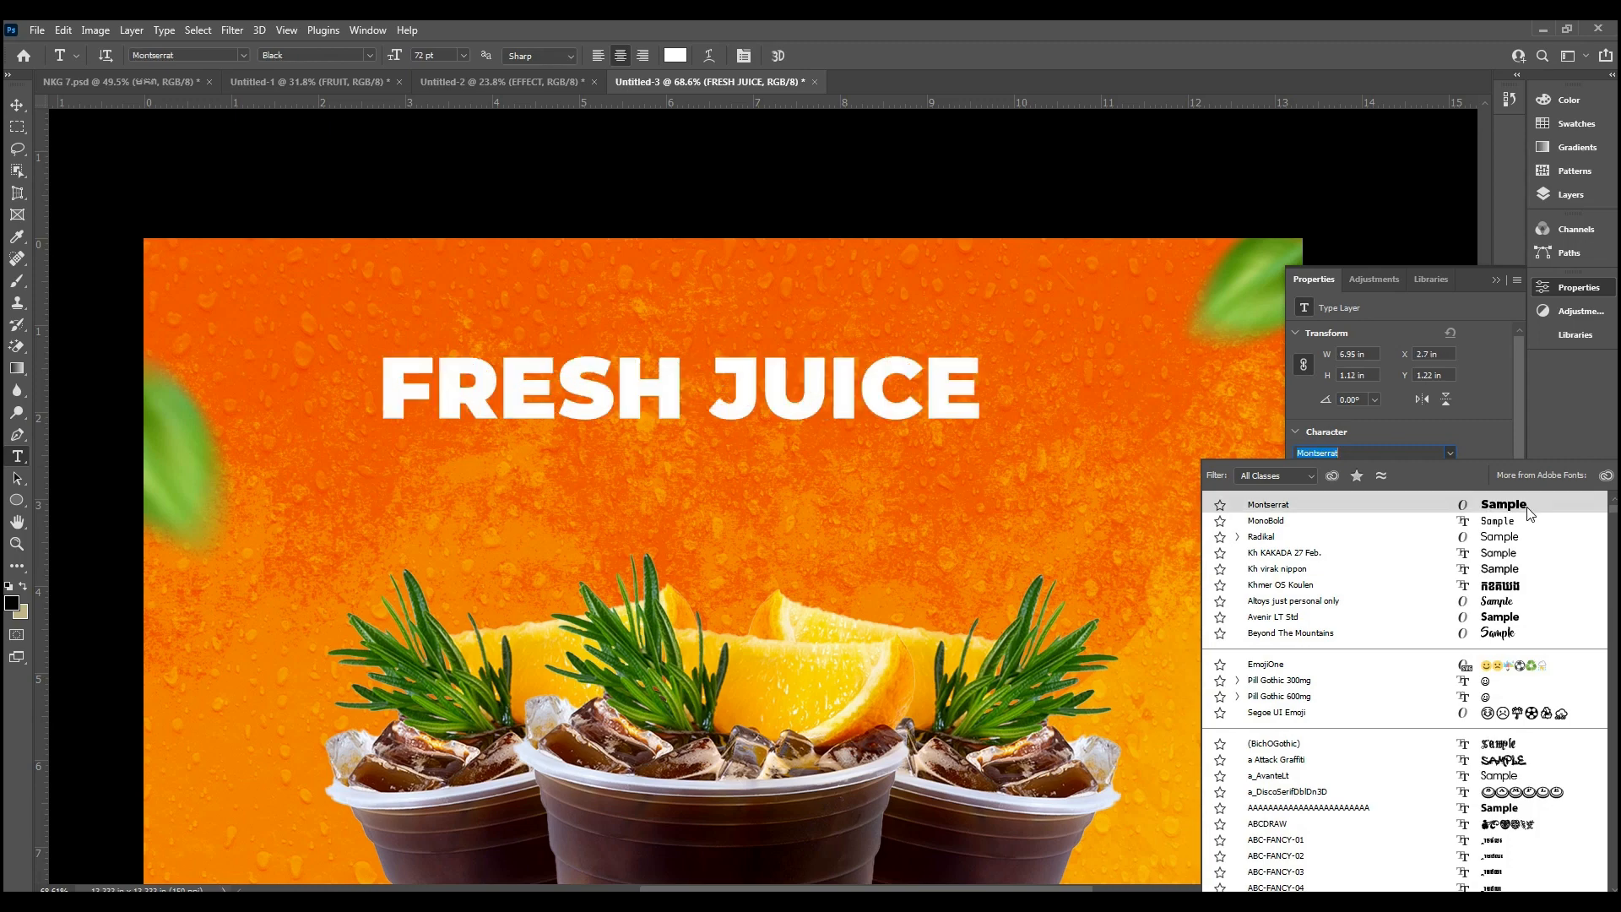
pyautogui.click(1495, 513)
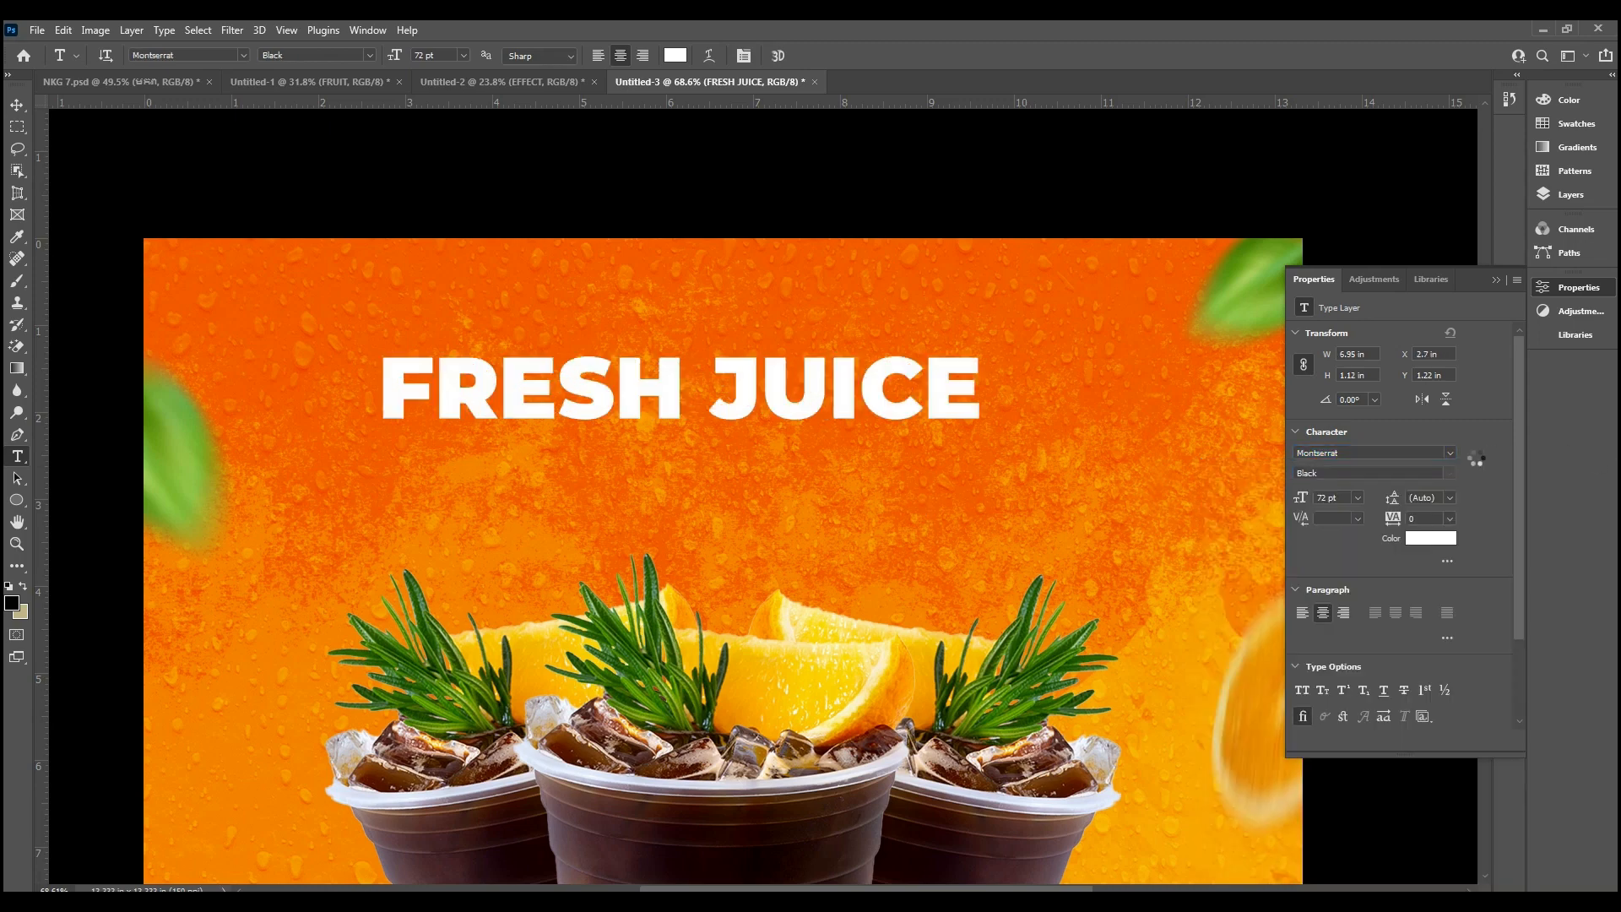
pyautogui.click(1452, 455)
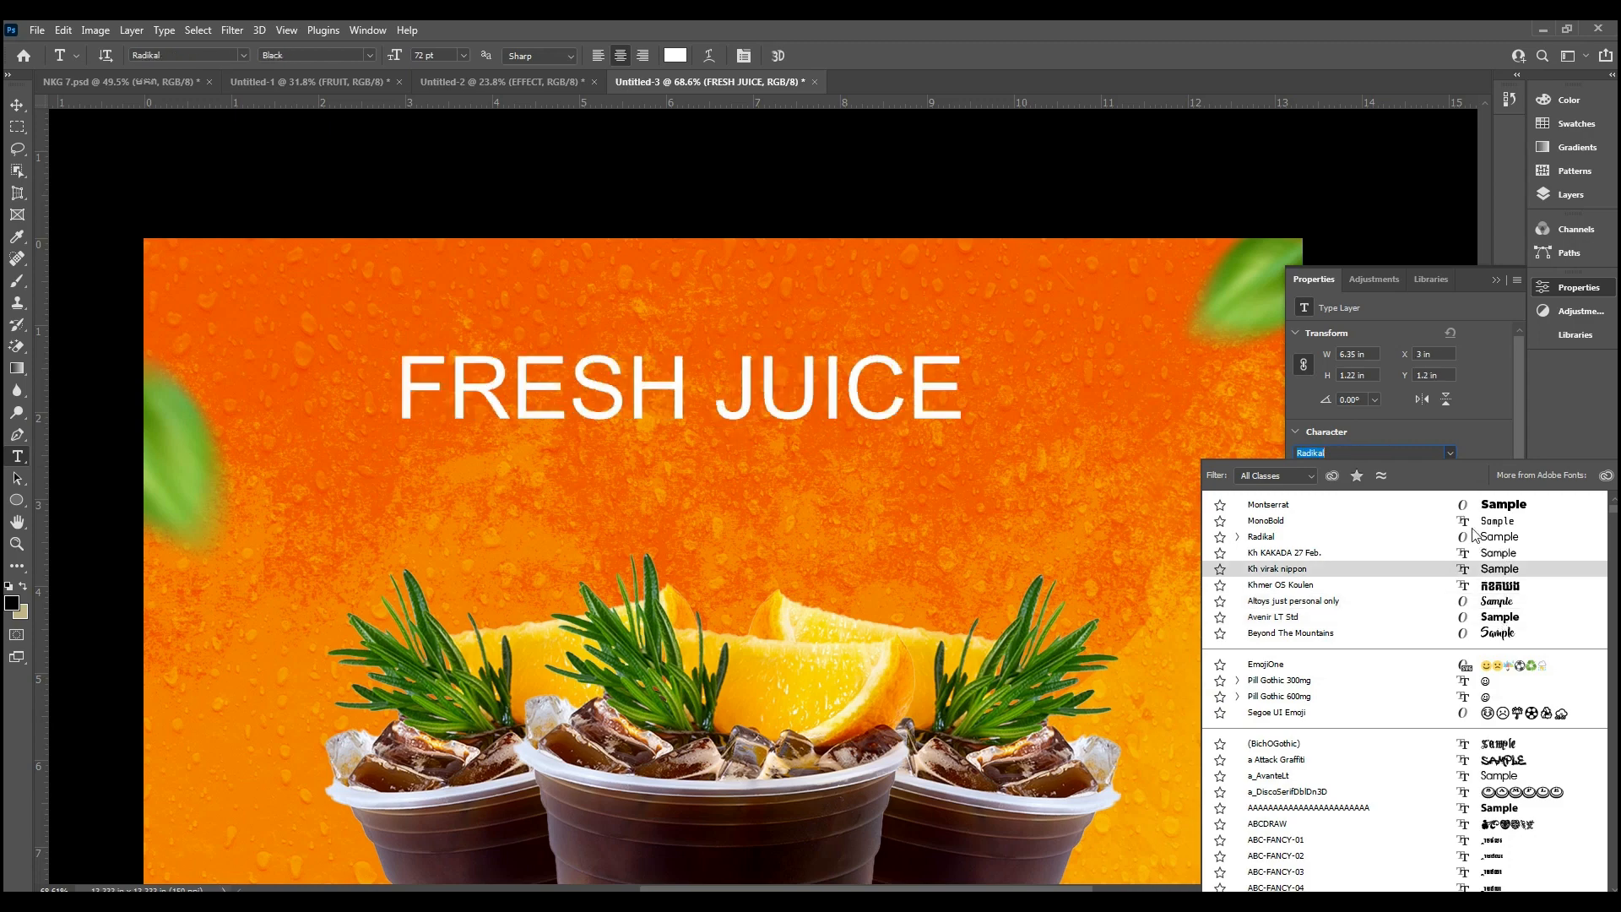
pyautogui.click(1366, 449)
pyautogui.moveTo(1298, 450)
pyautogui.mouseDown()
pyautogui.moveTo(1351, 450)
pyautogui.moveTo(1302, 447)
pyautogui.mouseUp()
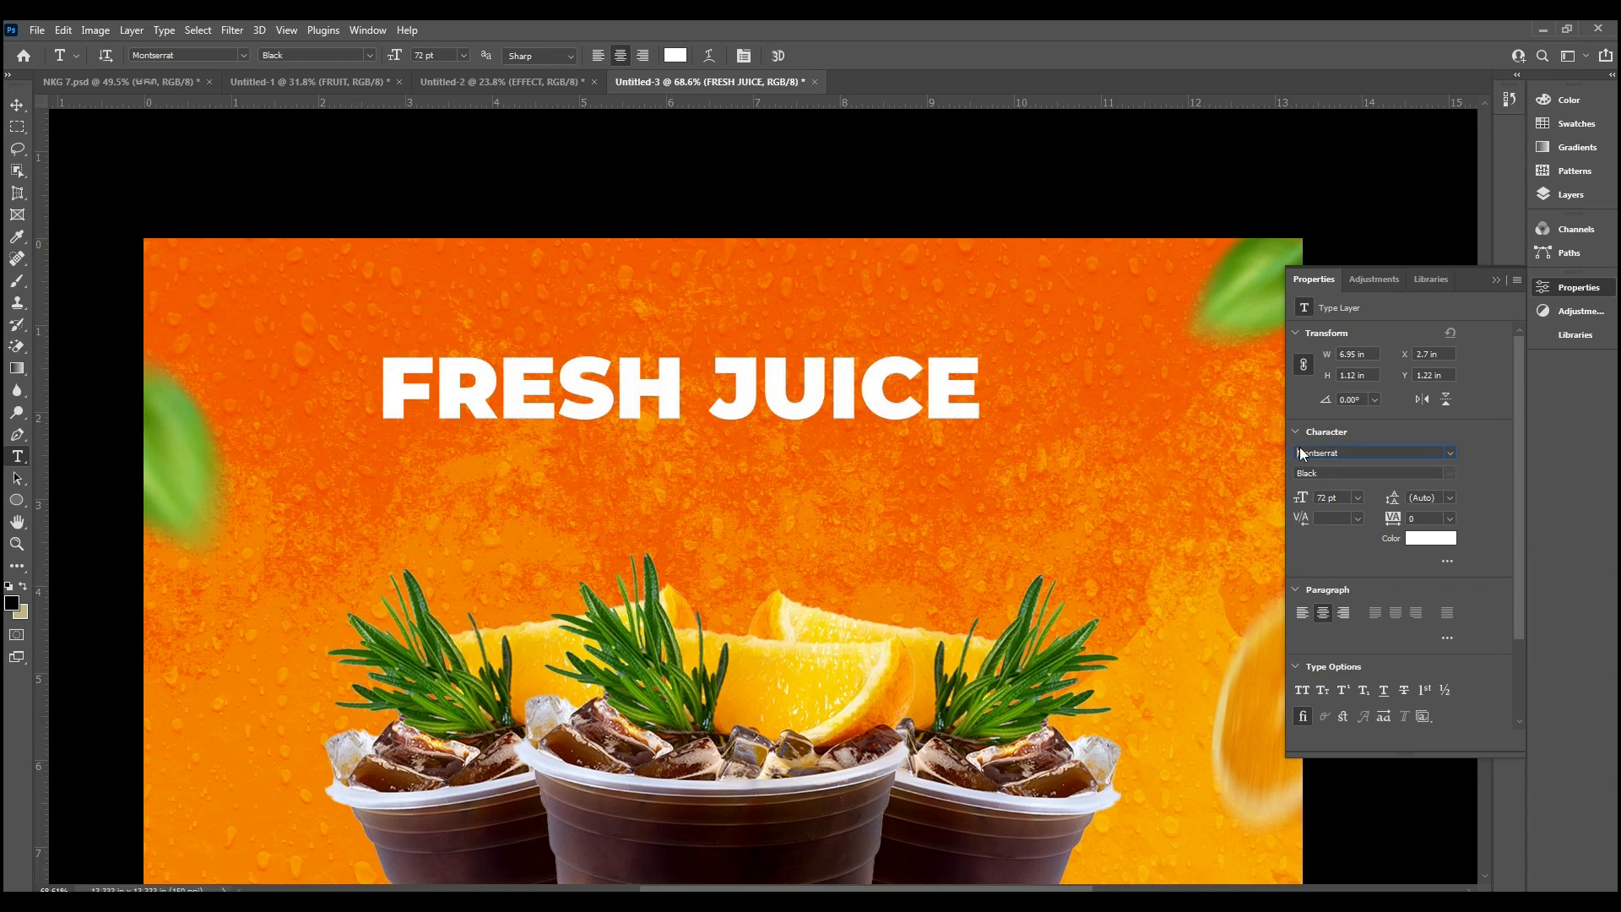
pyautogui.click(17, 105)
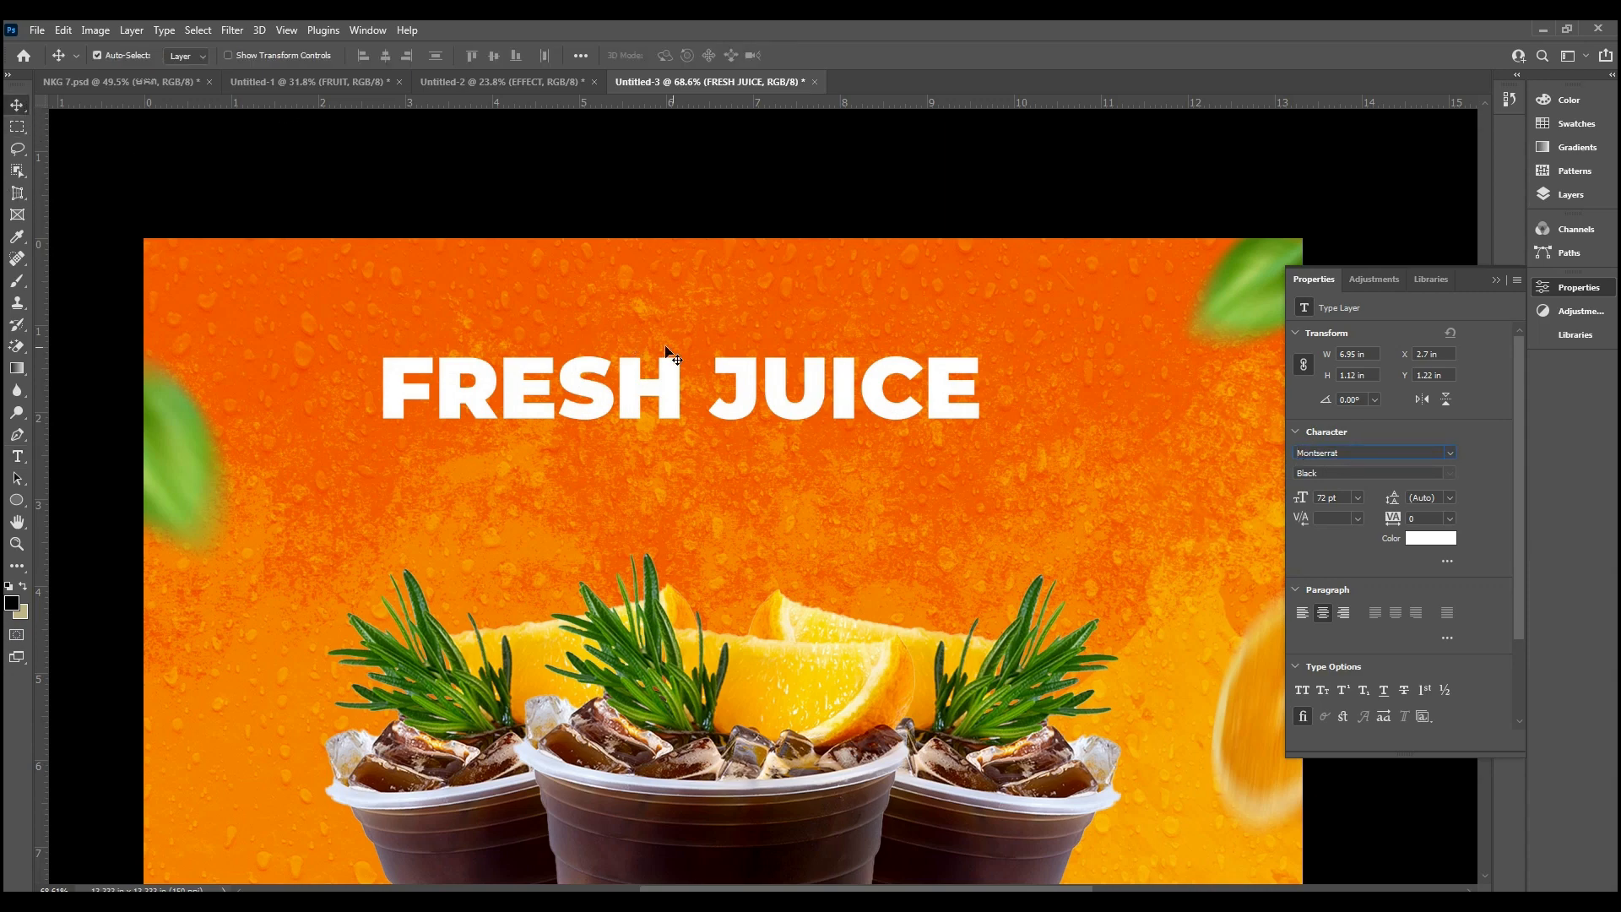
pyautogui.moveTo(607, 390); pyautogui.dragTo(626, 437)
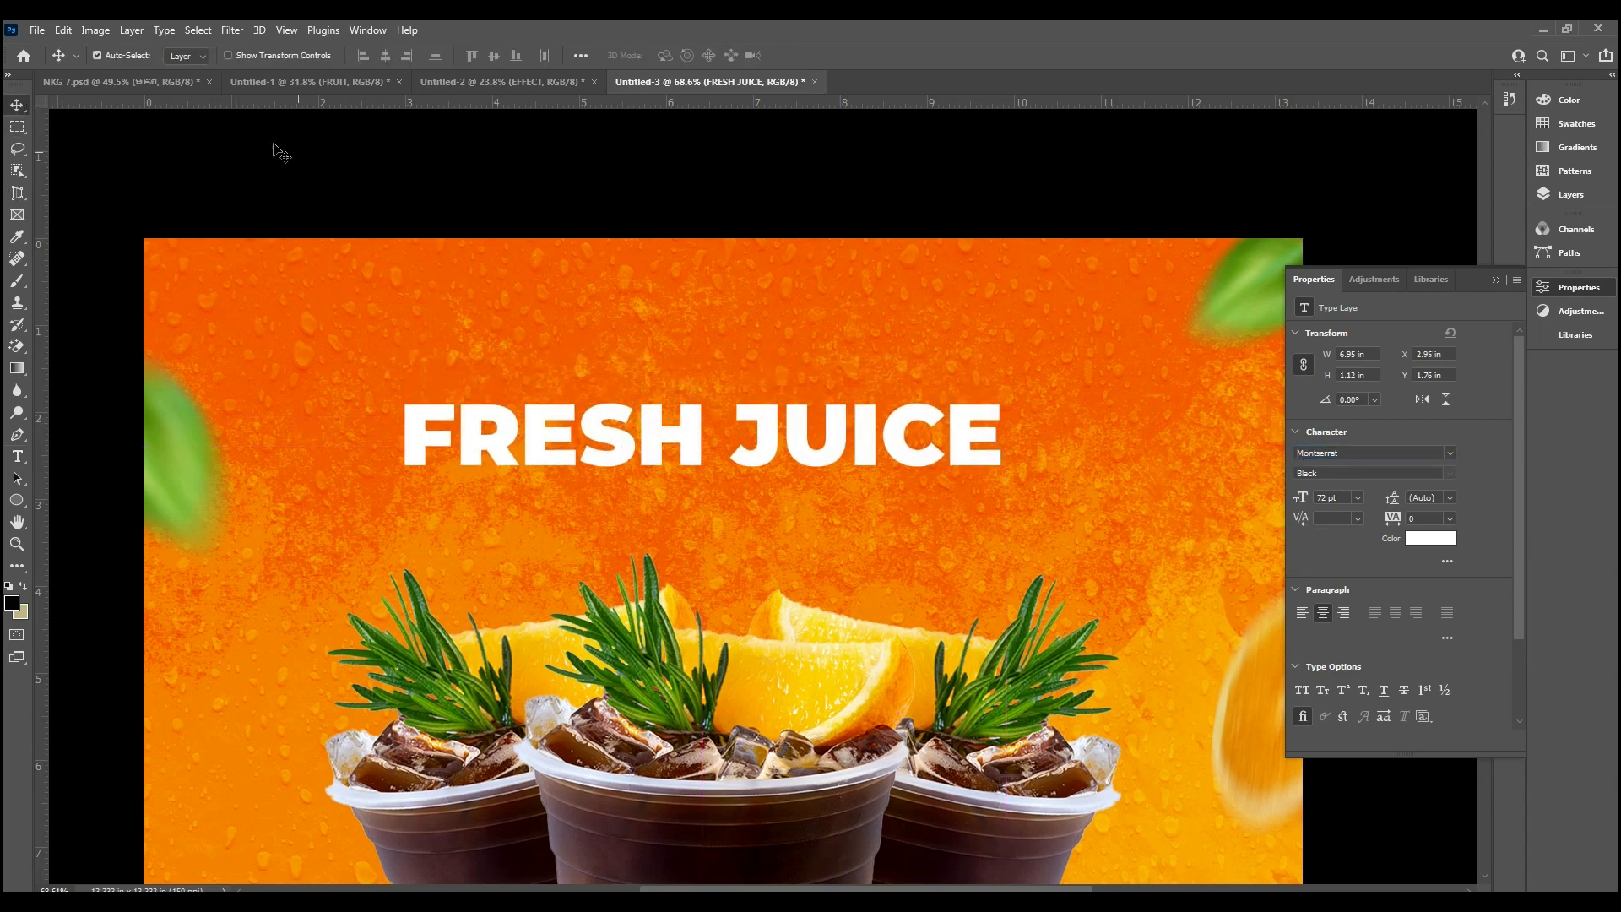
# Step: Copy "Special Summer" from Notepad and add it in Photoshop as a text line directly above the FRESH JUICE headline
pyautogui.hotkey('alt', 'Tab')
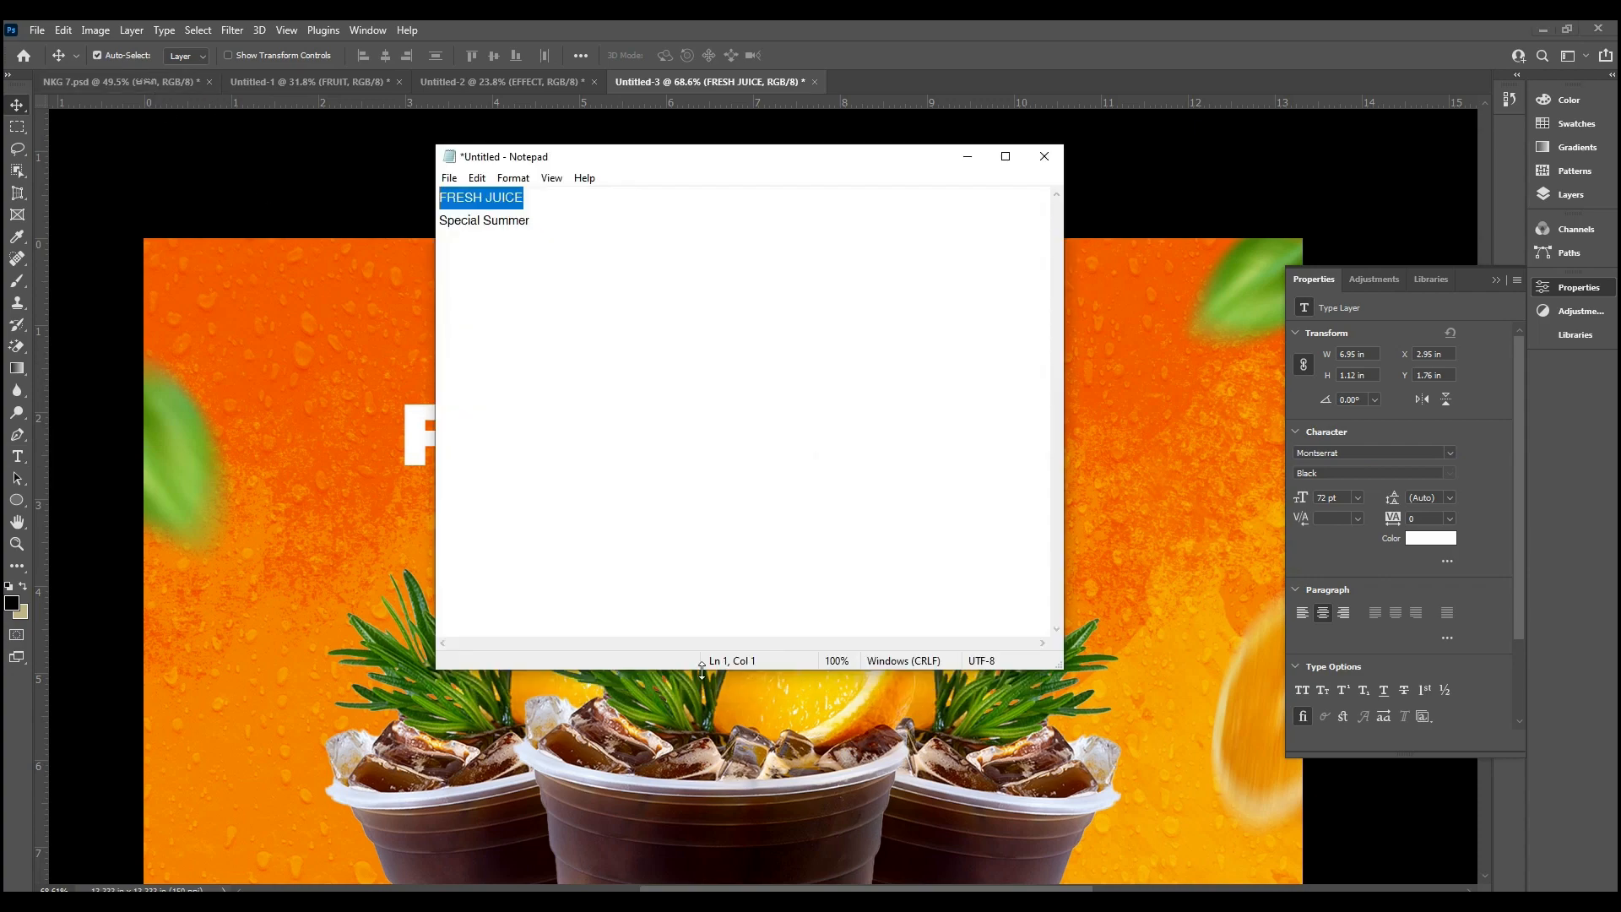
pyautogui.moveTo(531, 221); pyautogui.dragTo(429, 221)
pyautogui.hotkey('ctrl', 'c')
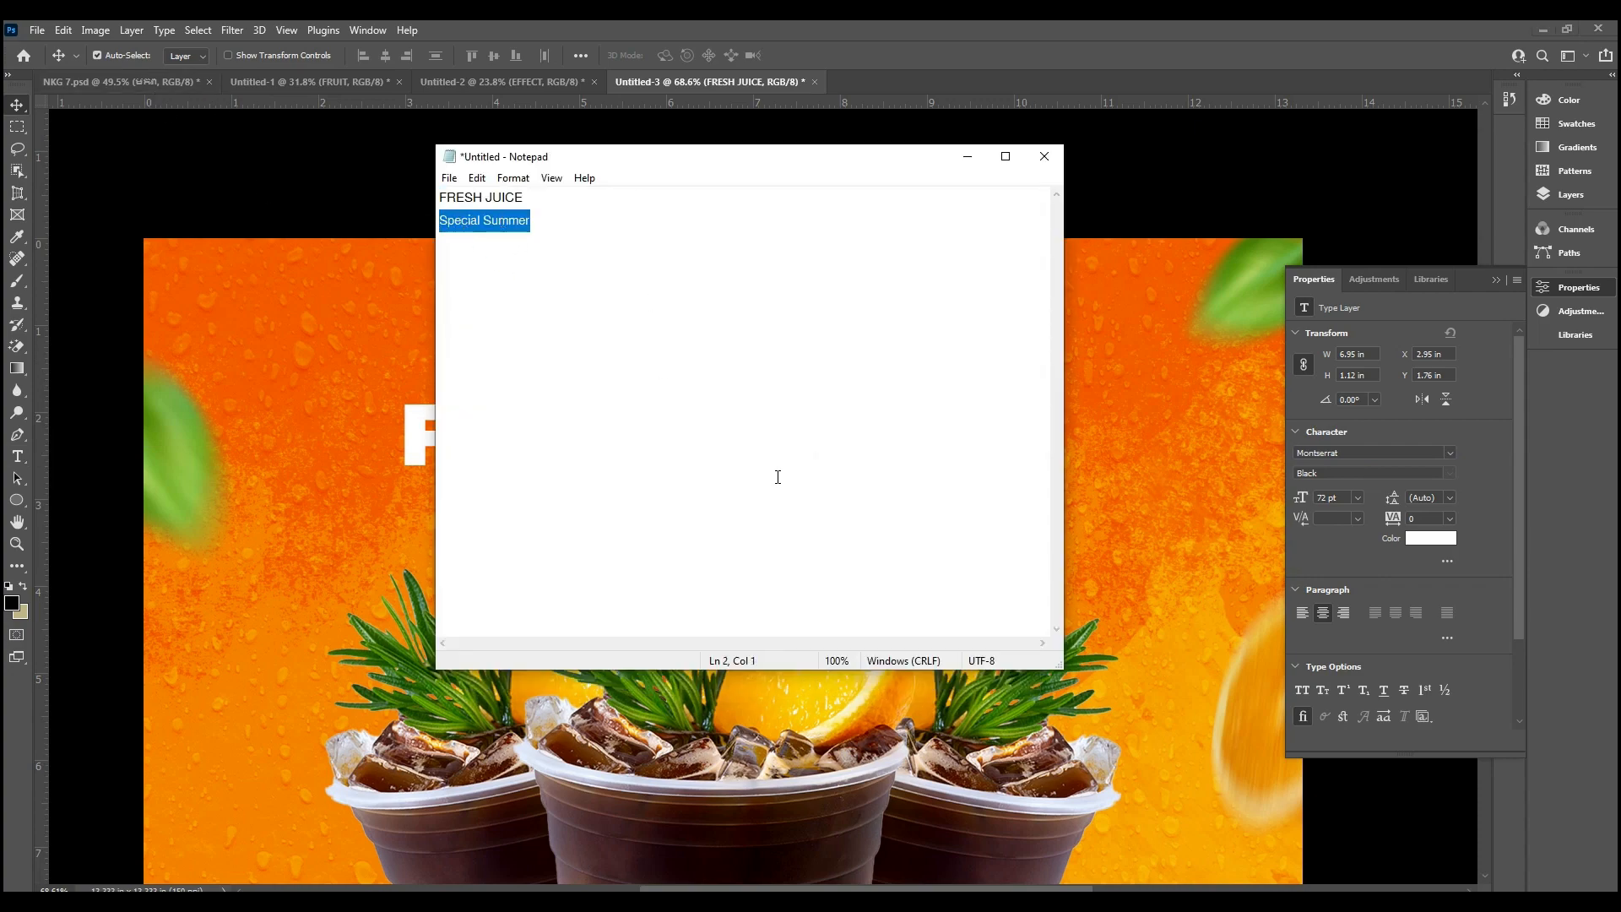
pyautogui.hotkey('alt', 'Tab')
pyautogui.click(17, 456)
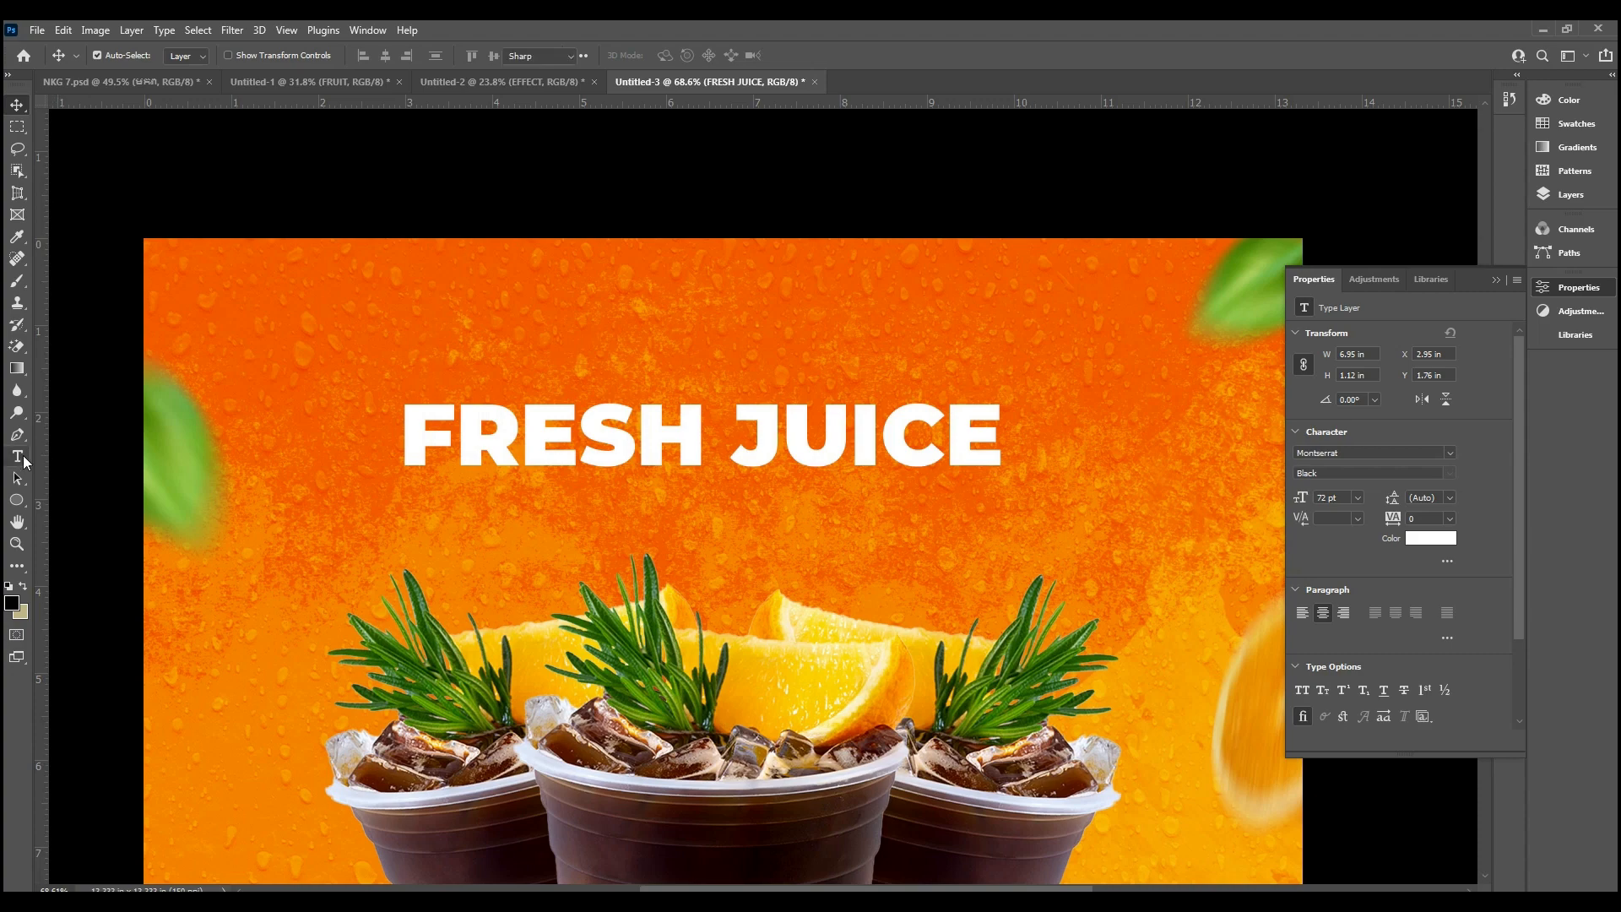
pyautogui.click(567, 350)
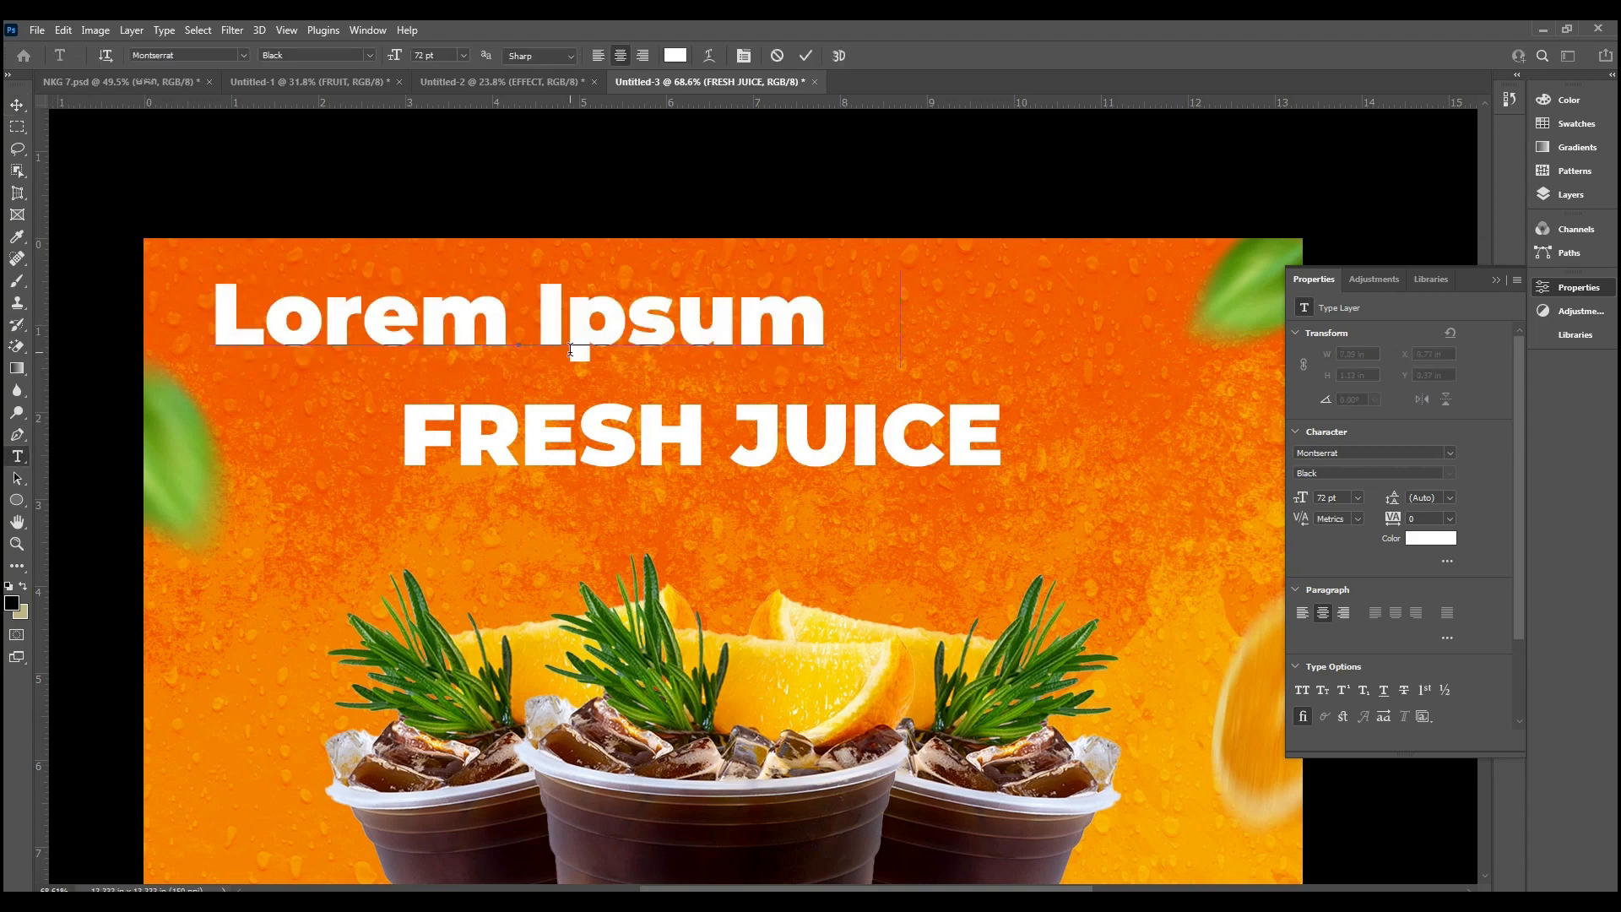
pyautogui.hotkey('ctrl', 'v')
pyautogui.hotkey('ctrl', 'a')
pyautogui.moveTo(569, 352); pyautogui.dragTo(789, 414)
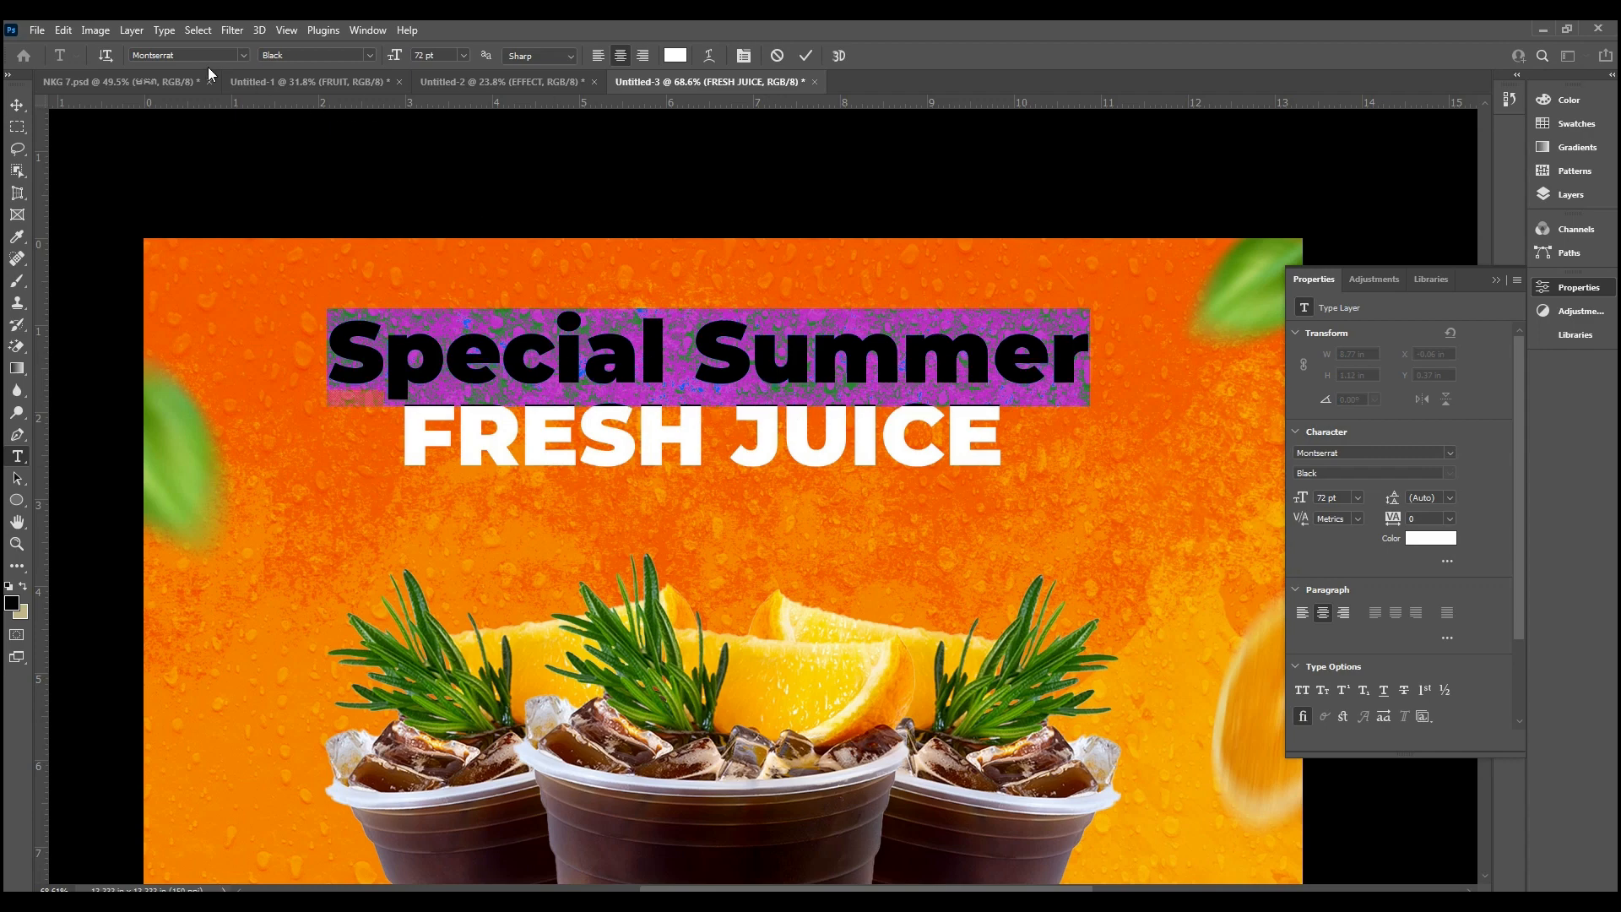
# Step: Set the font of the Special Summer text line to Fontjek Regular
pyautogui.click(242, 55)
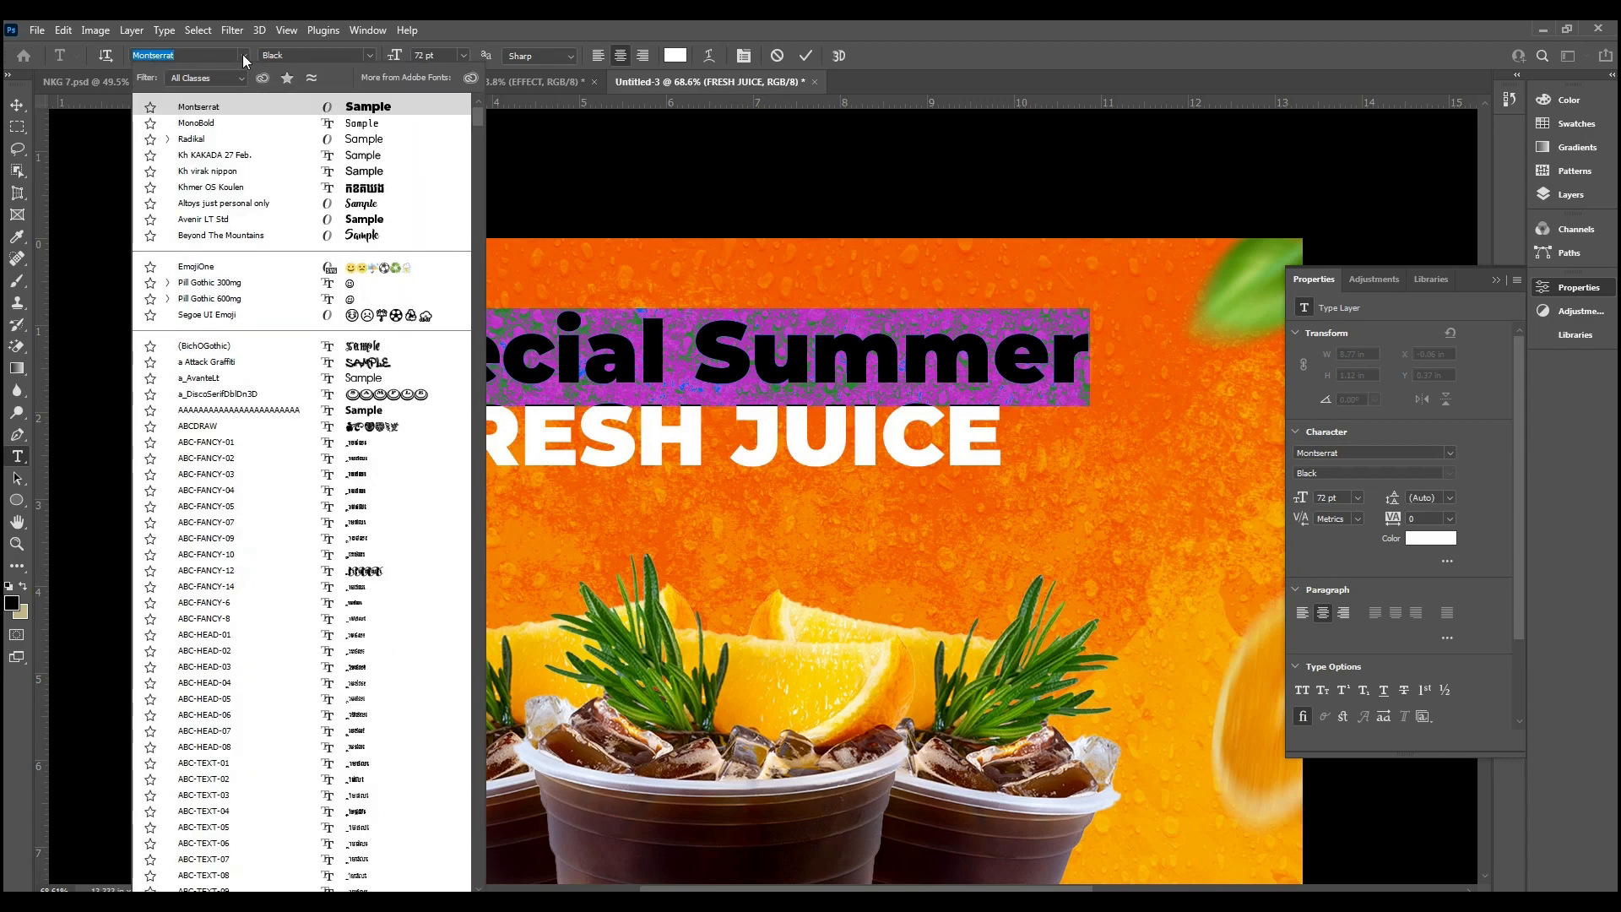
pyautogui.write('j]\\')
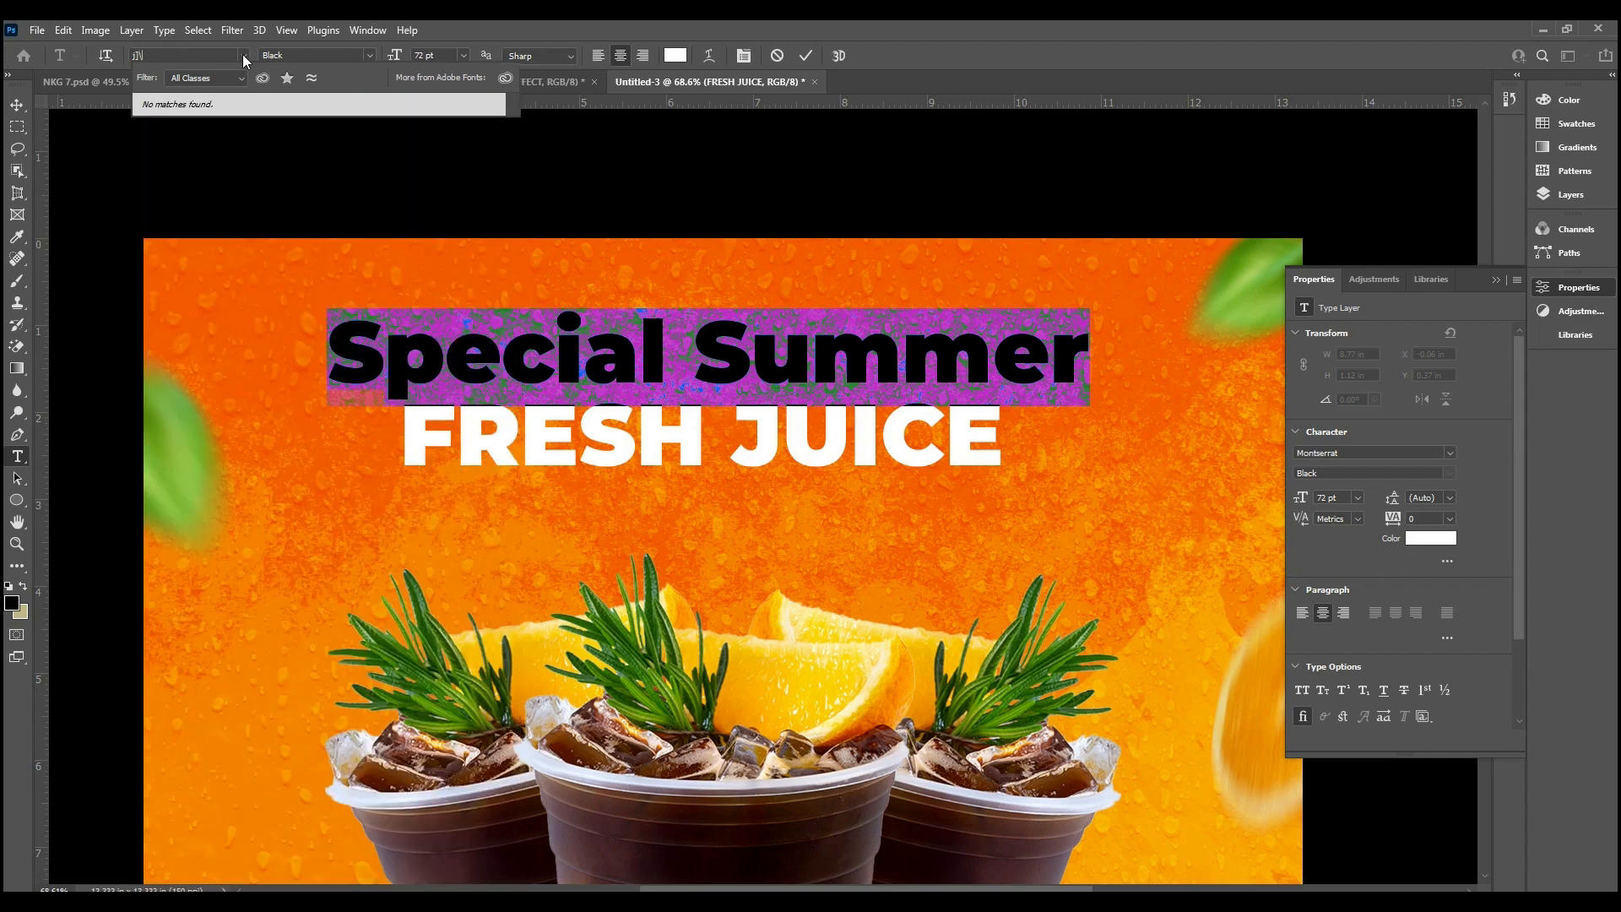
pyautogui.press('BackSpace')
pyautogui.press('BackSpace')
pyautogui.press('BackSpace')
pyautogui.write('f')
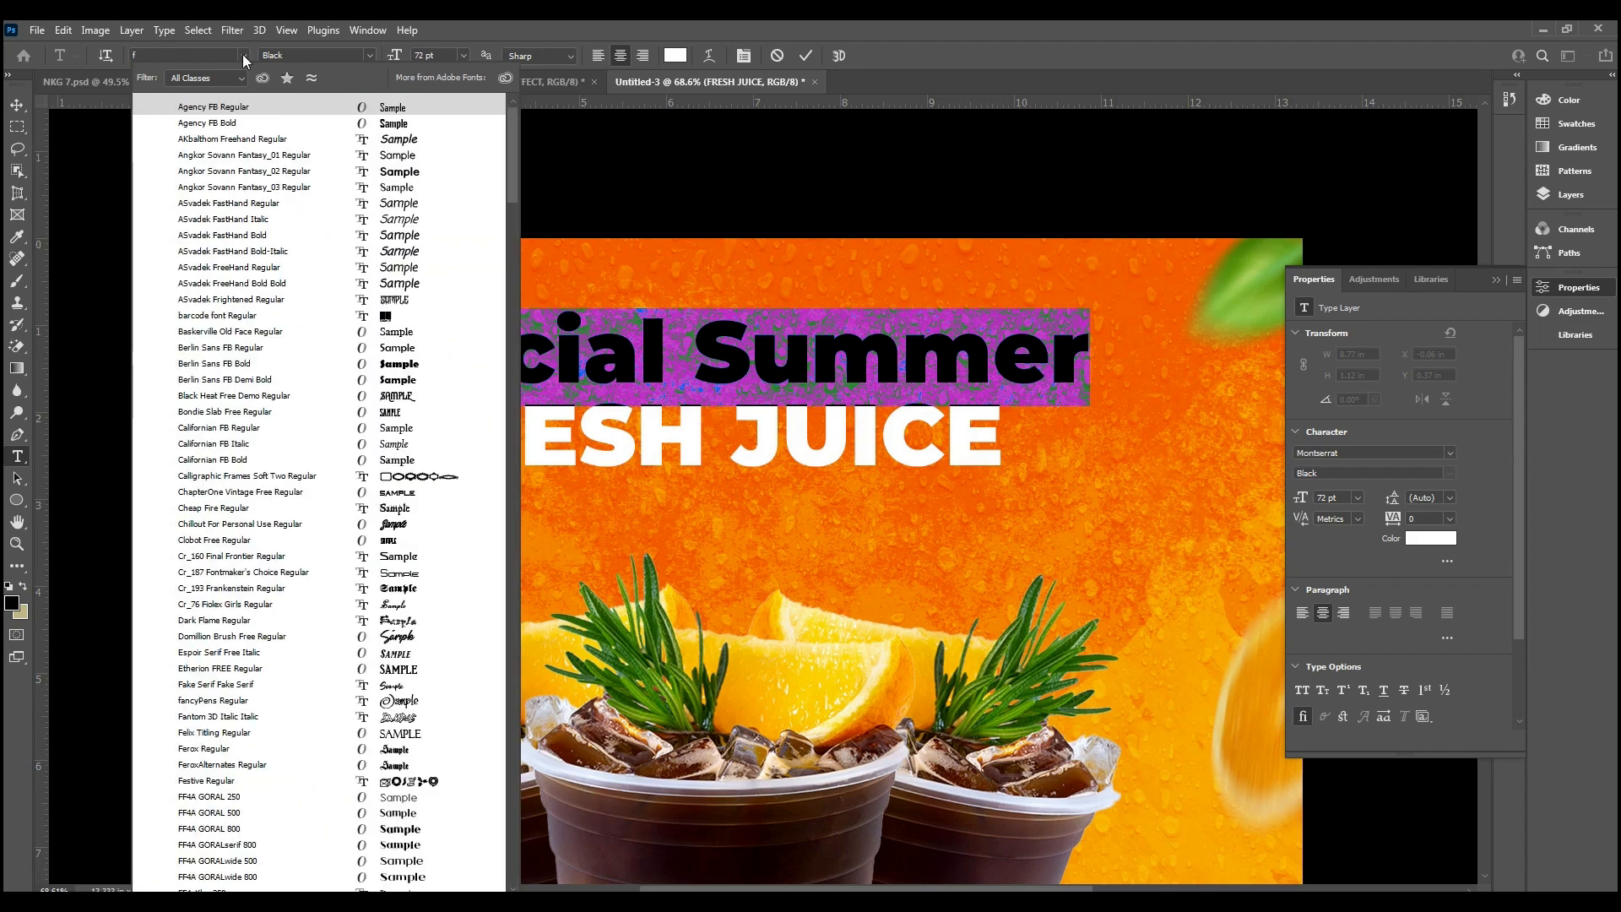
pyautogui.write('onje')
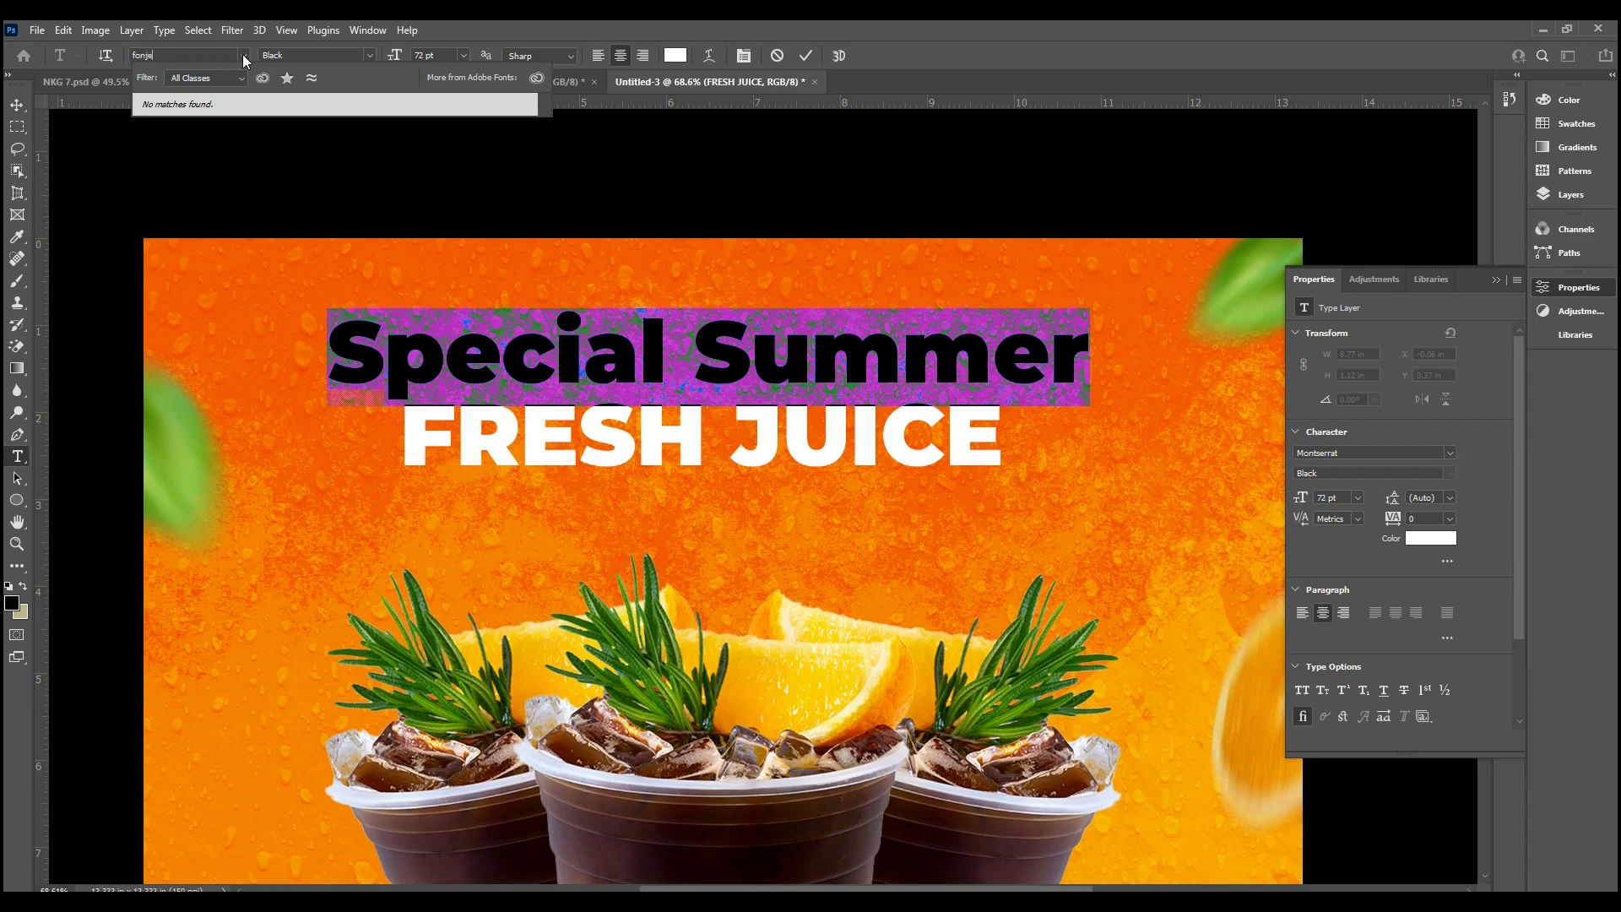
pyautogui.press('BackSpace')
pyautogui.press('BackSpace')
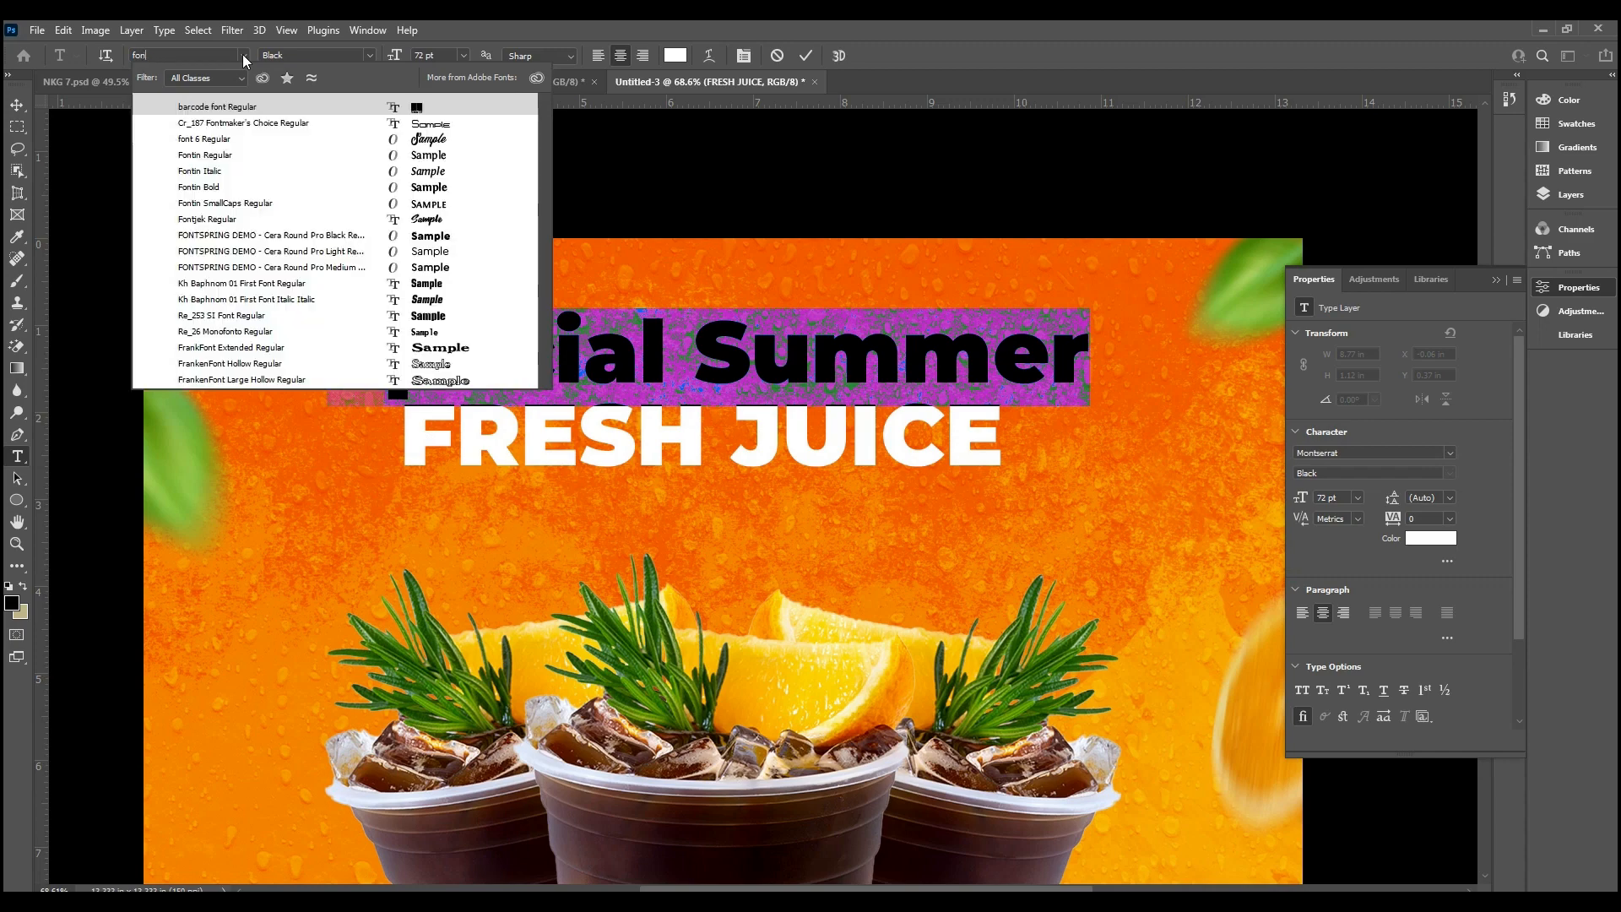
pyautogui.write('tjek')
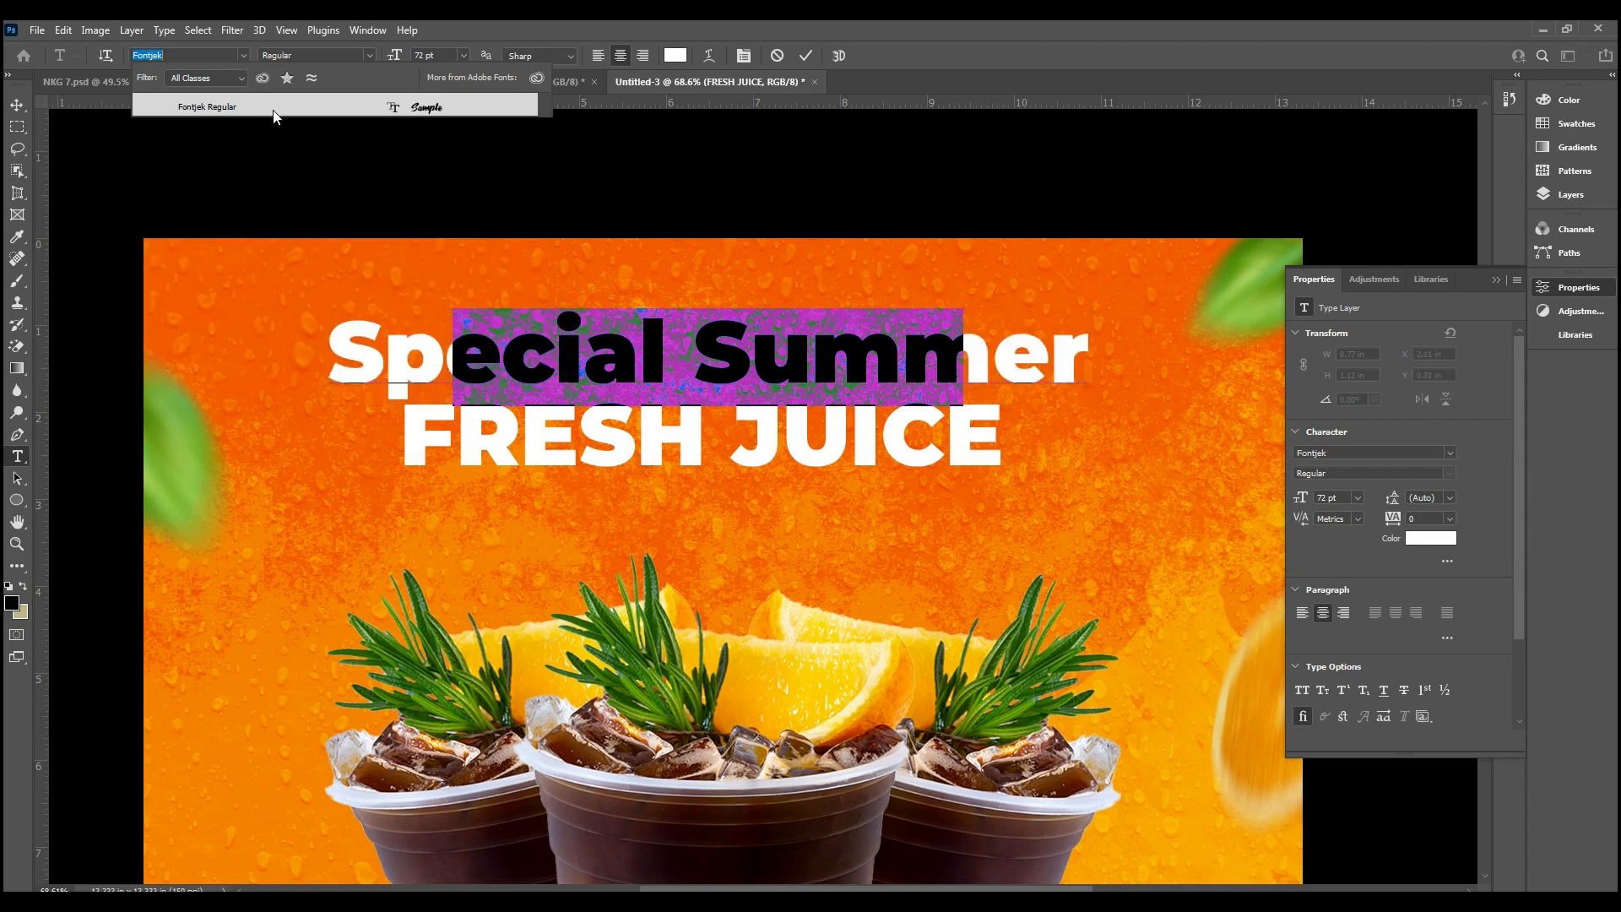
pyautogui.click(271, 109)
pyautogui.click(806, 54)
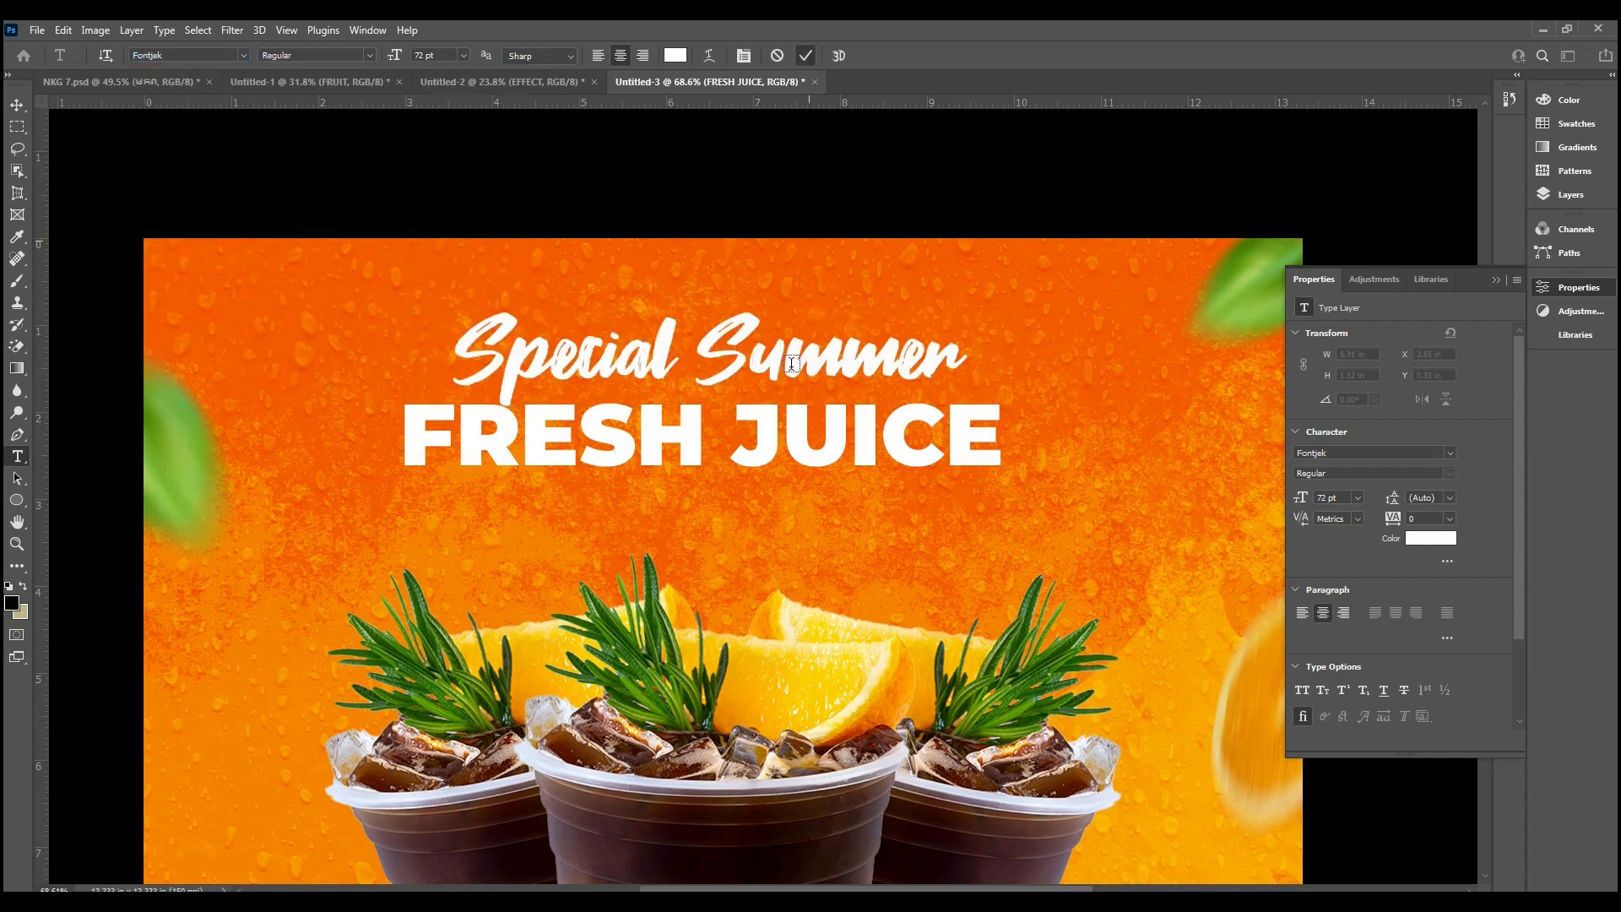
# Step: Move the Special Summer and FRESH JUICE lines slightly lower, leaving a small gap between them above the cups
pyautogui.click(21, 104)
pyautogui.moveTo(780, 348); pyautogui.dragTo(763, 365)
pyautogui.moveTo(777, 444); pyautogui.dragTo(795, 485)
pyautogui.moveTo(760, 387); pyautogui.dragTo(758, 400)
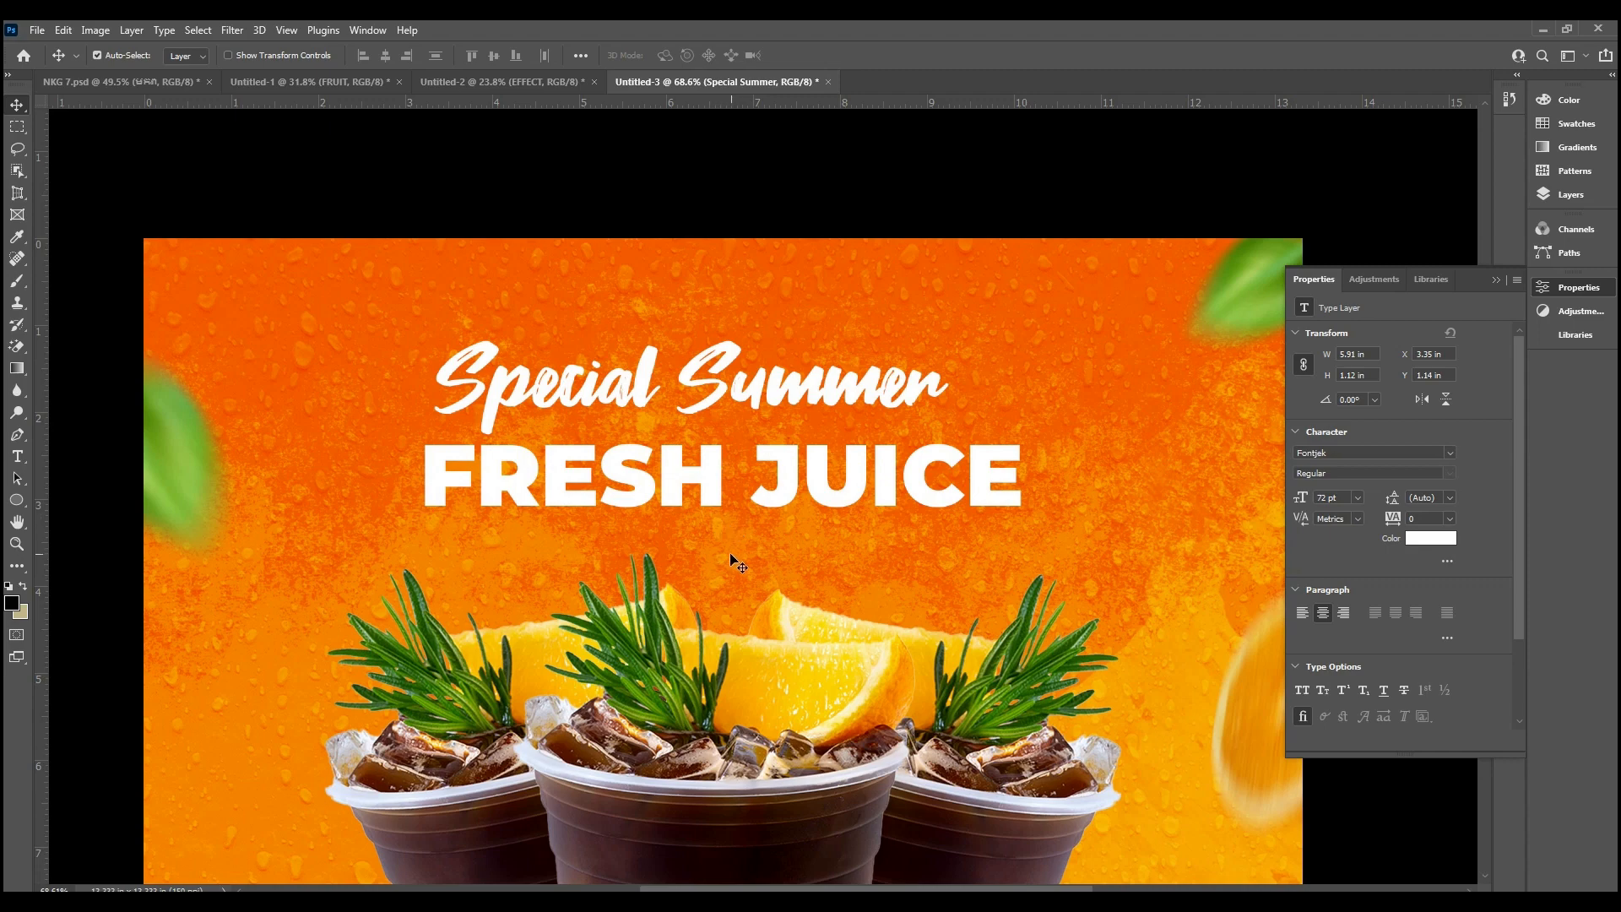
pyautogui.scroll(1, 688, 543)
pyautogui.scroll(-3, 542, 436)
pyautogui.scroll(2, 571, 450)
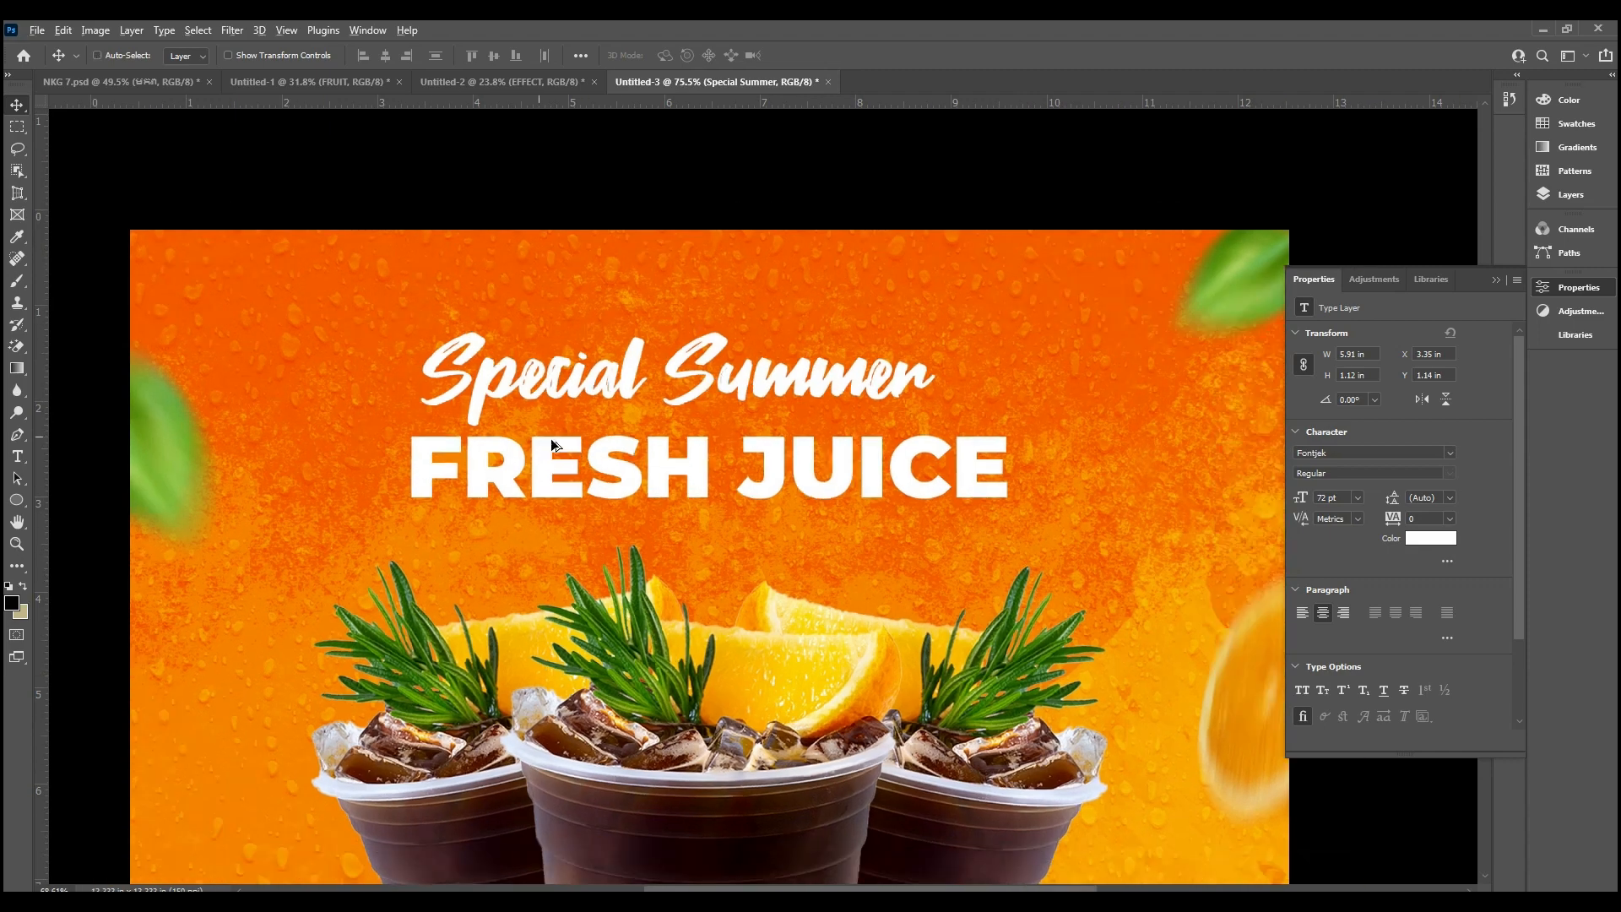
pyautogui.moveTo(655, 473); pyautogui.dragTo(647, 471)
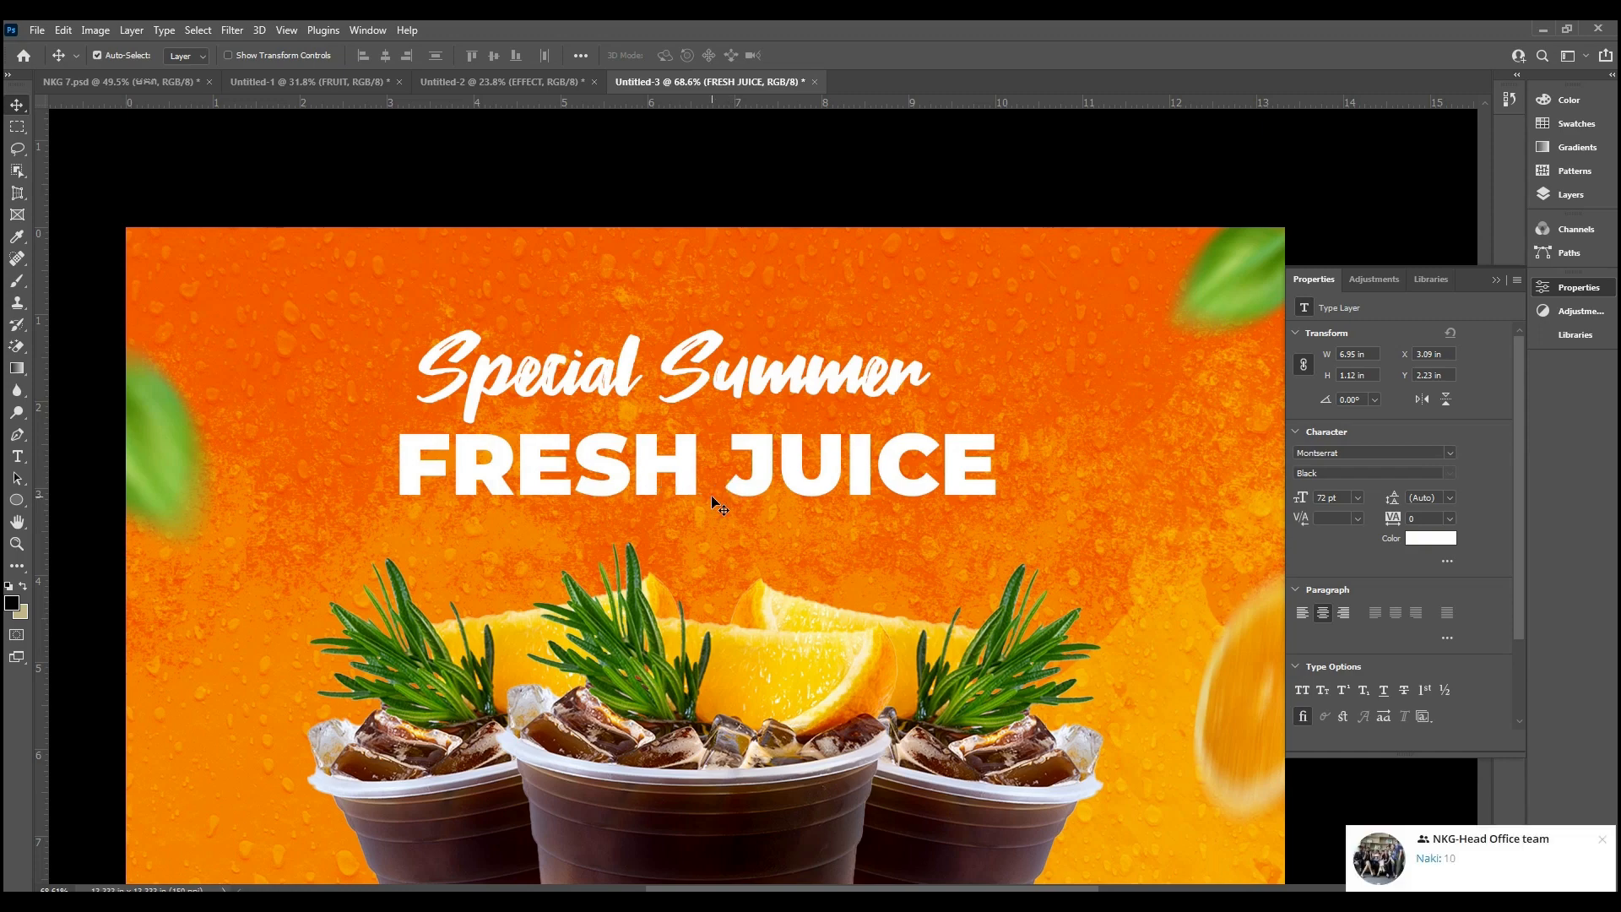
pyautogui.scroll(-2, 711, 495)
pyautogui.scroll(-2, 711, 504)
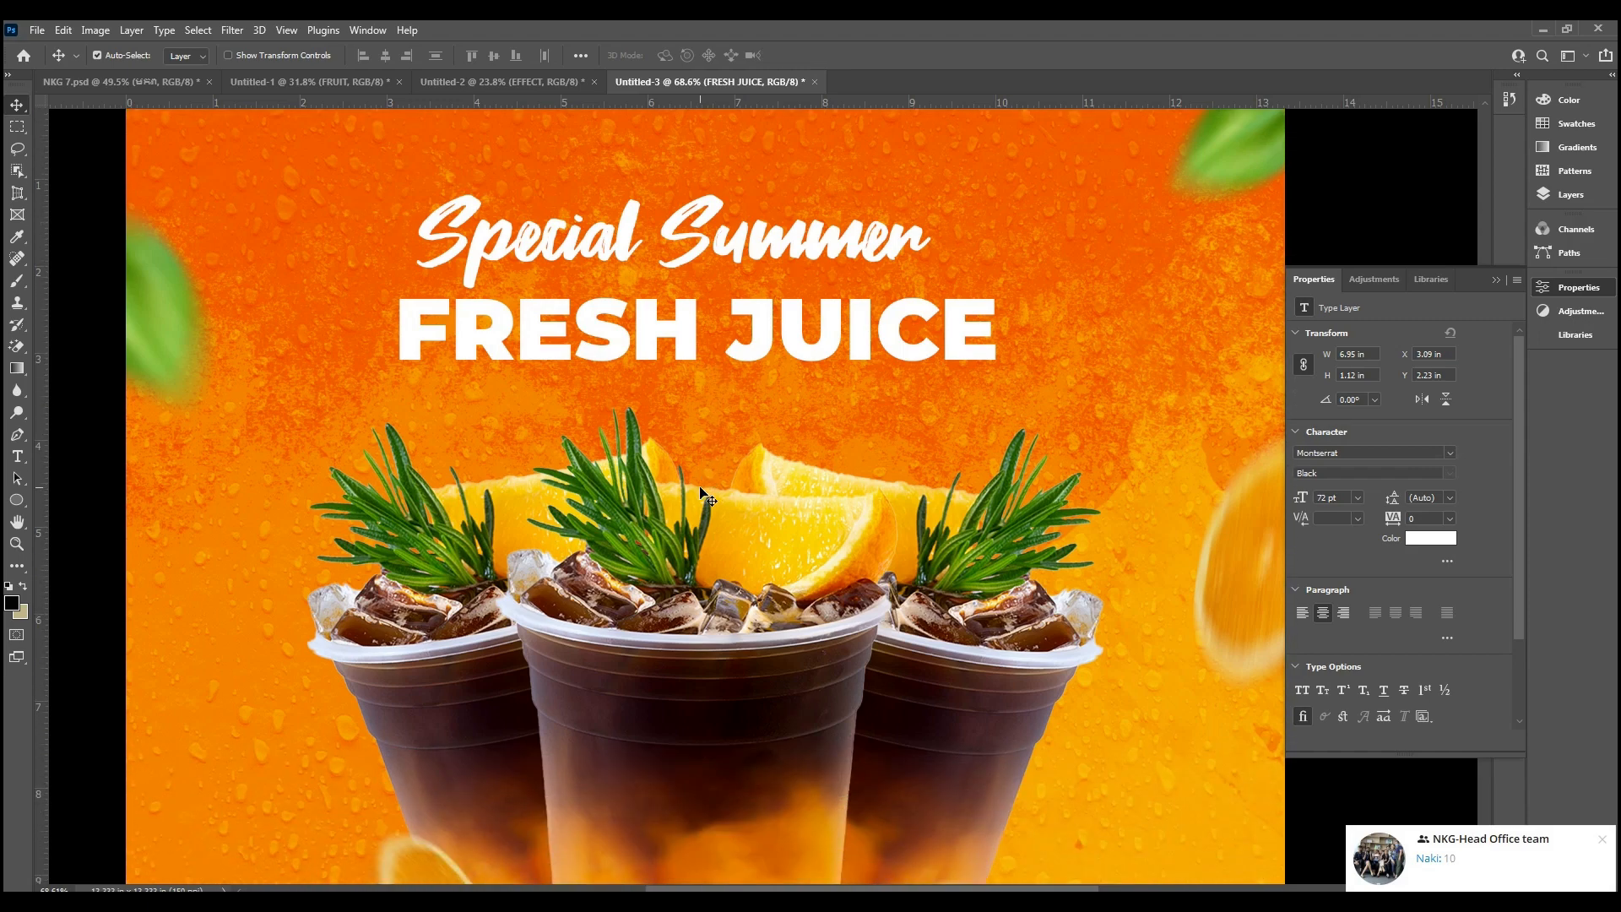
pyautogui.doubleClick(686, 348)
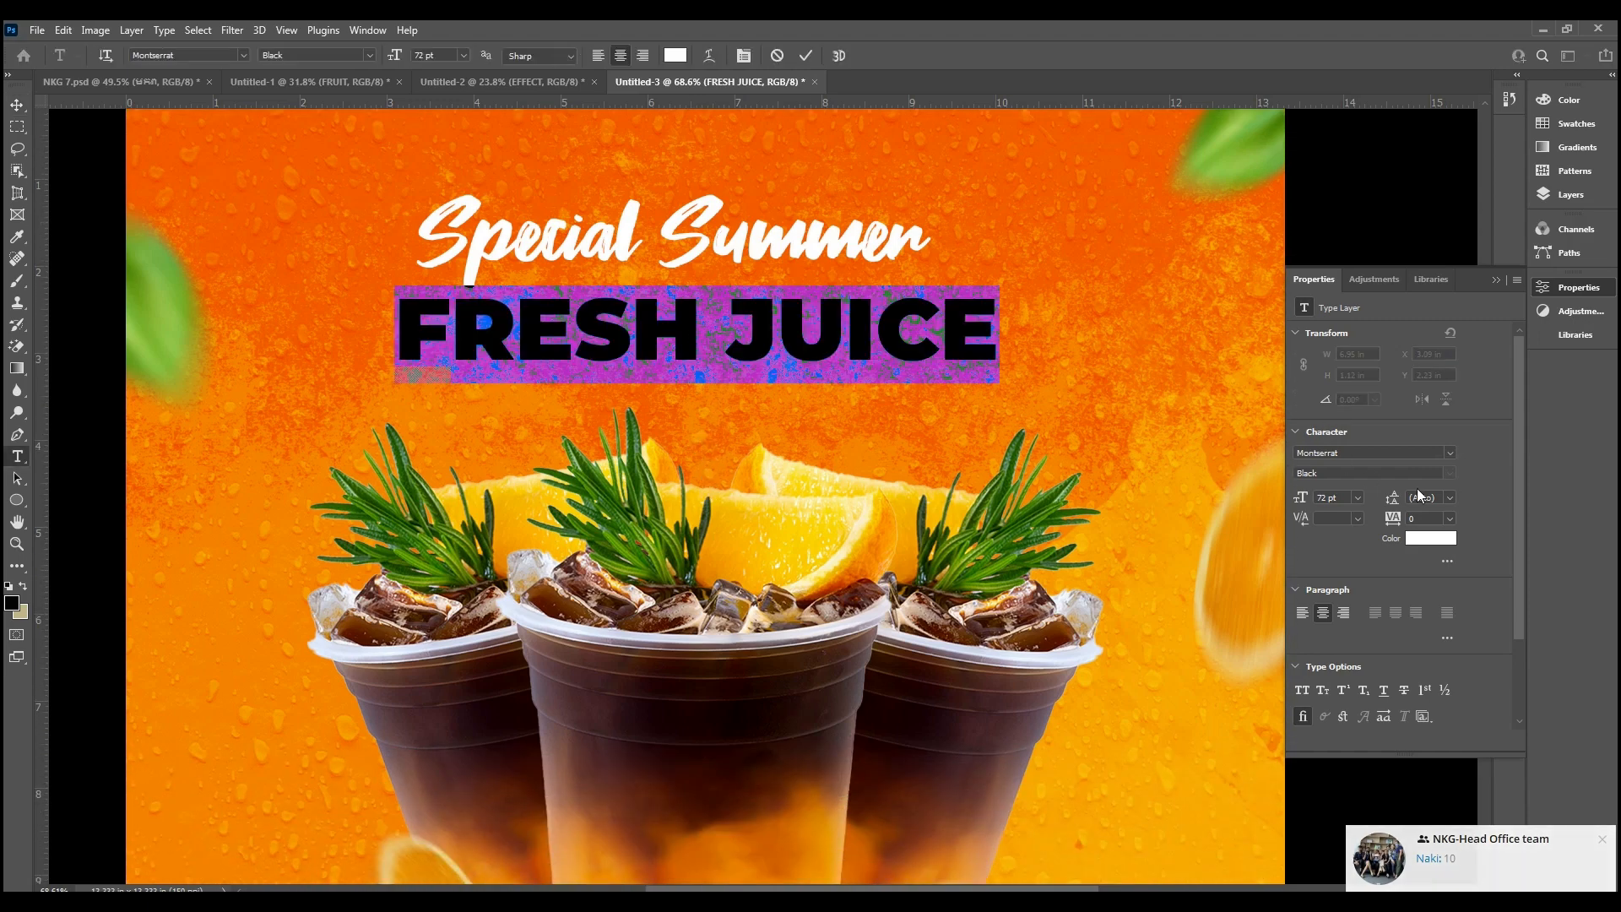
pyautogui.click(1450, 452)
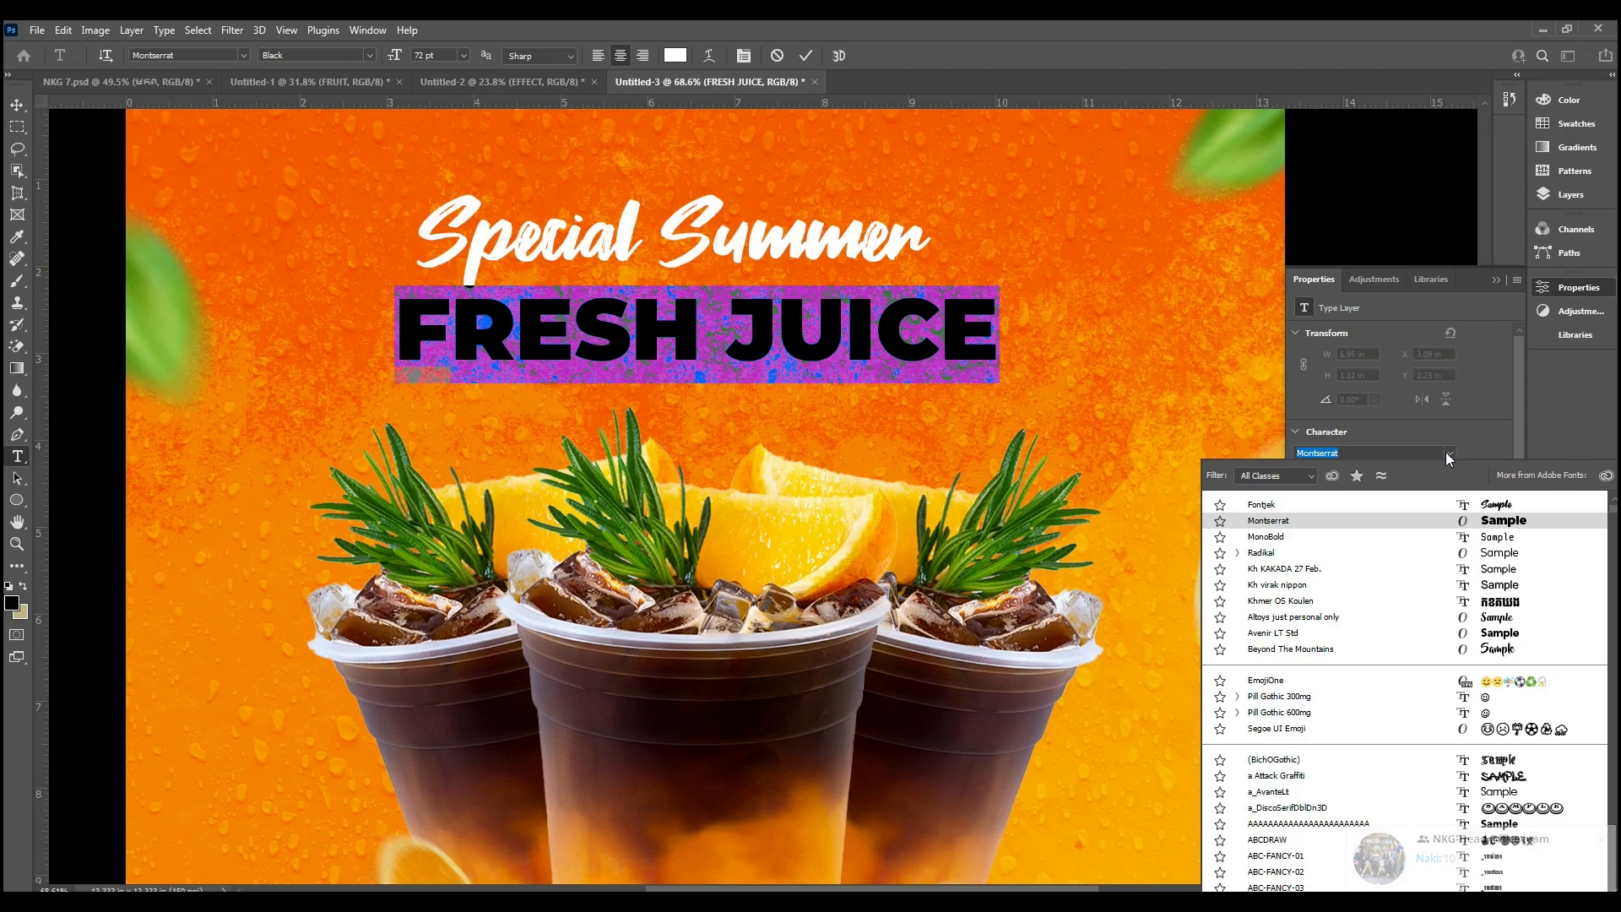
pyautogui.scroll(-8, 1398, 633)
pyautogui.scroll(-10, 1401, 637)
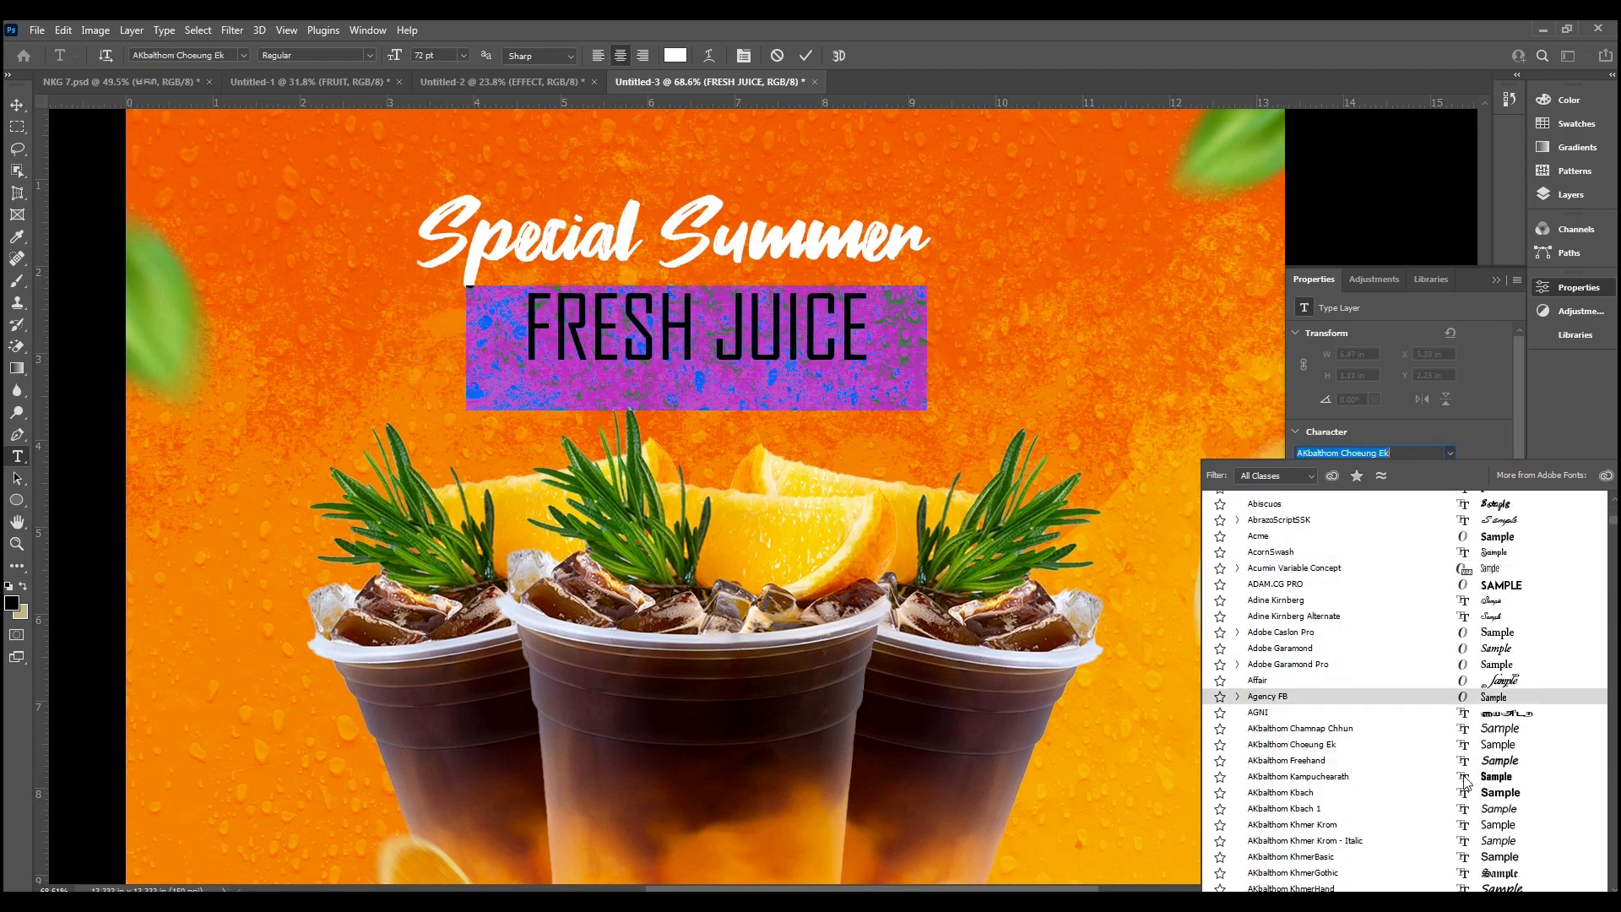
pyautogui.scroll(-10, 1477, 734)
pyautogui.scroll(-2, 1488, 735)
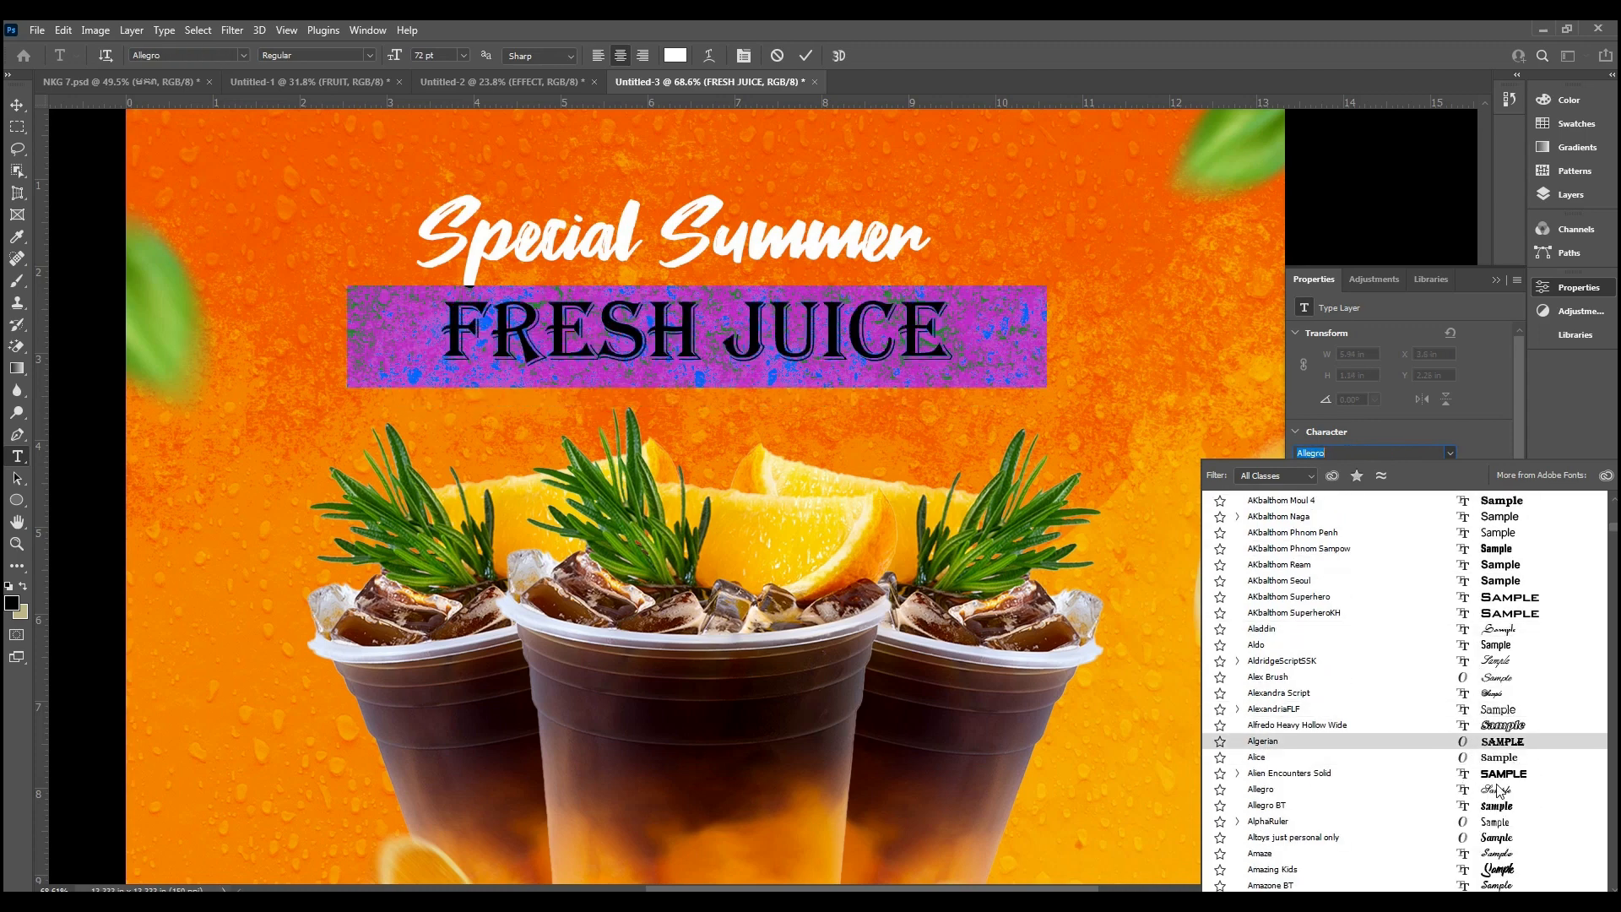
pyautogui.write('Montserrat')
pyautogui.press('Return')
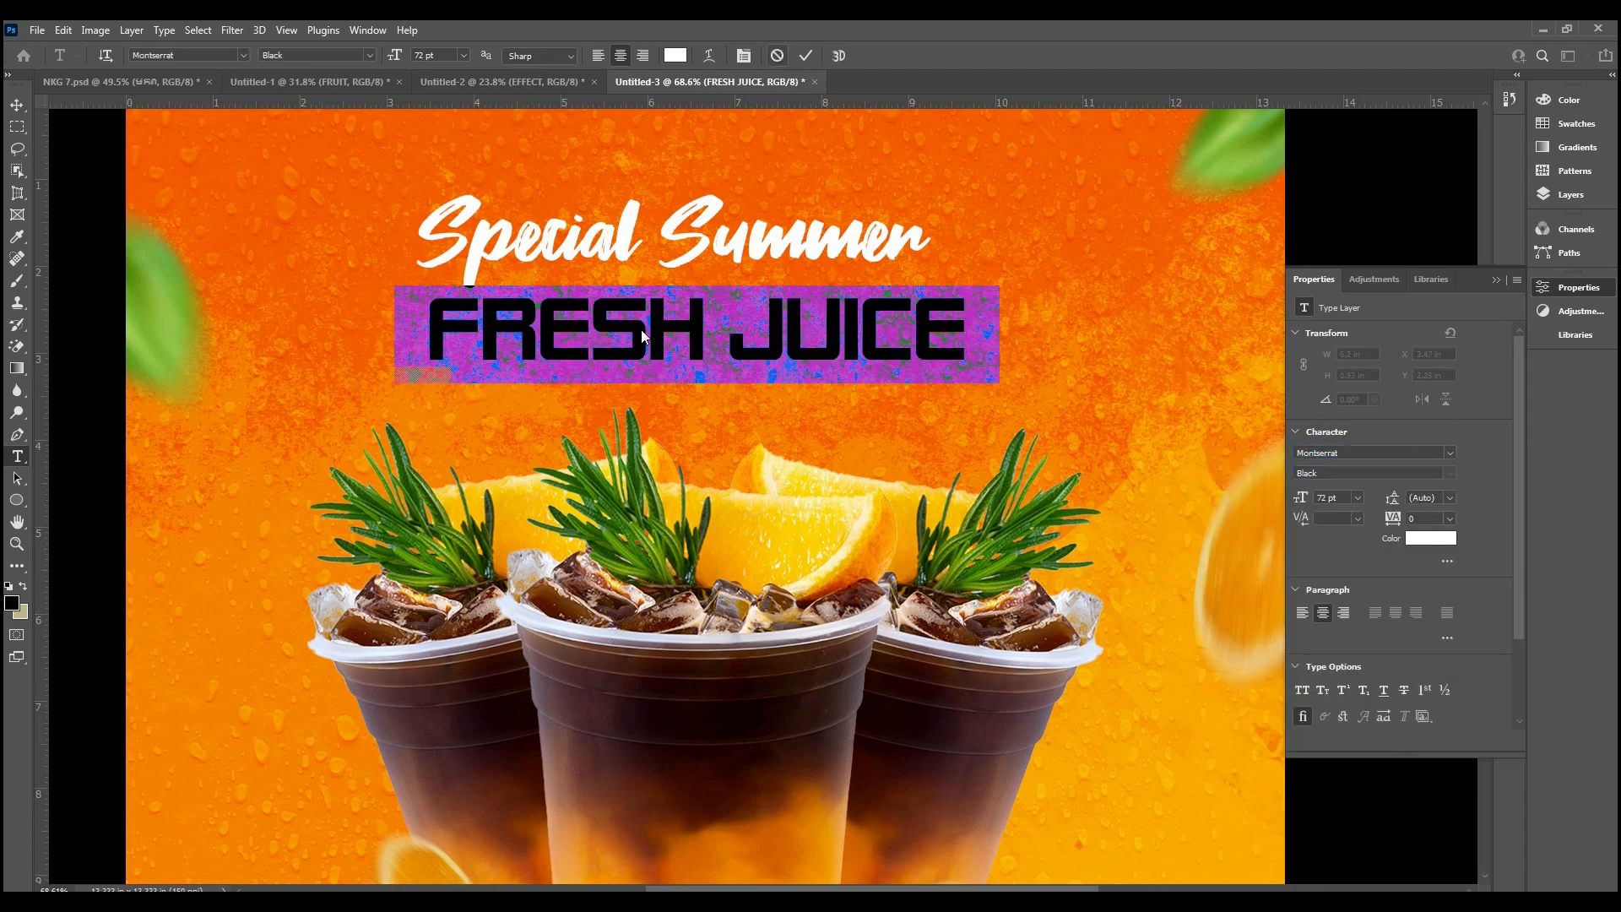
pyautogui.click(780, 55)
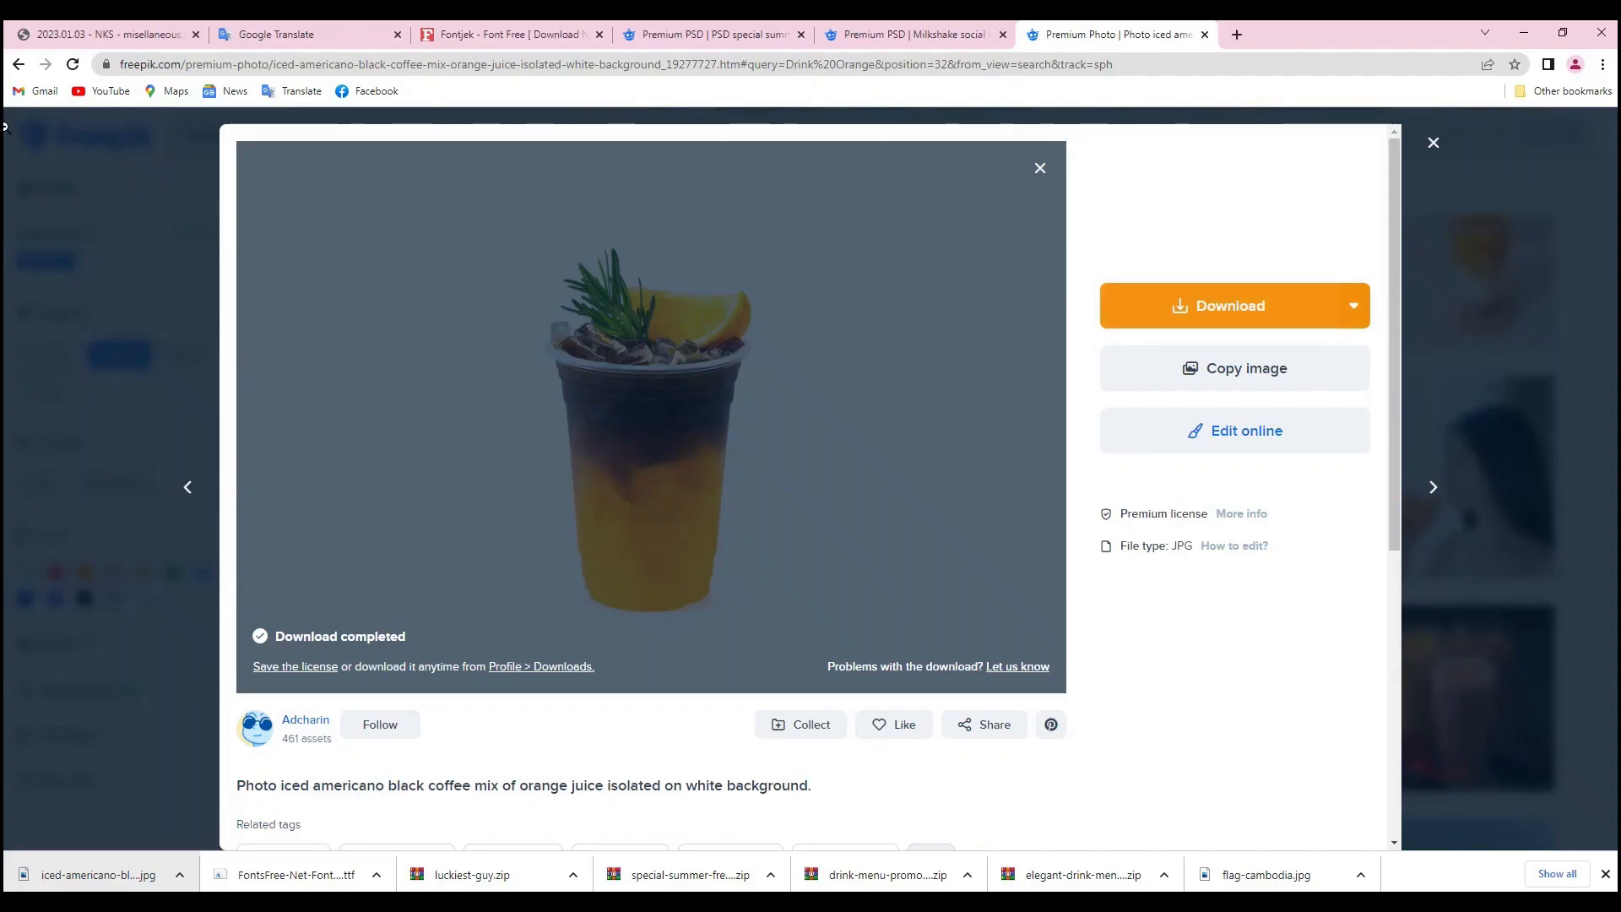
# Step: In Chrome, go back through the Freepik and Fontjek tabs' earlier pages to look up the headline font
pyautogui.click(24, 64)
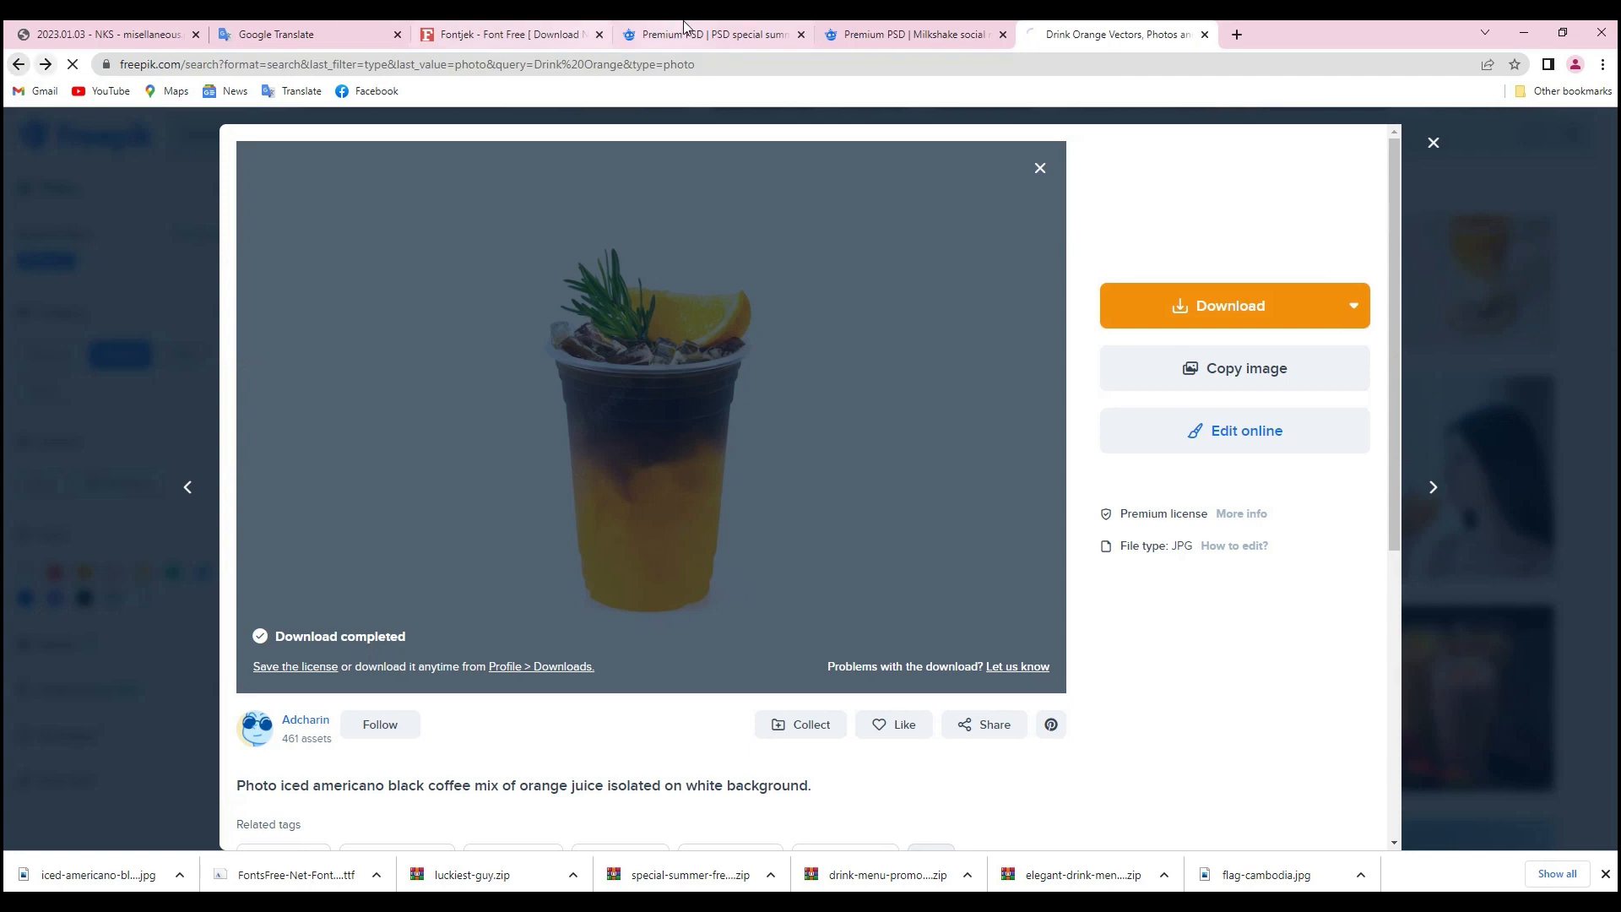
pyautogui.click(709, 34)
pyautogui.click(456, 28)
pyautogui.click(18, 66)
pyautogui.click(19, 65)
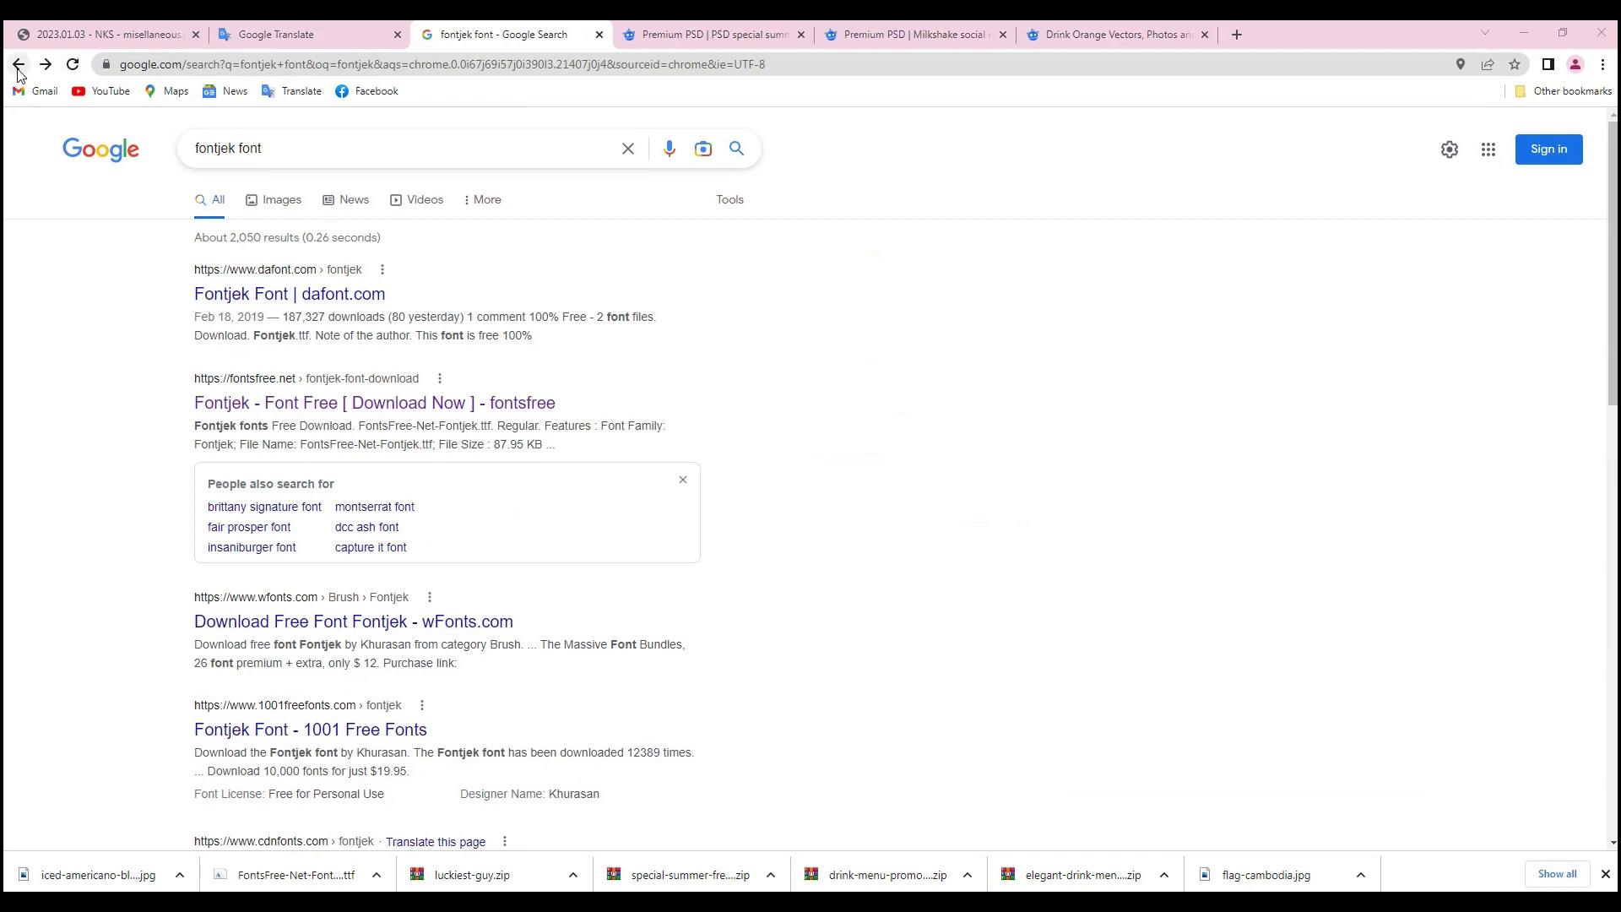
pyautogui.click(19, 71)
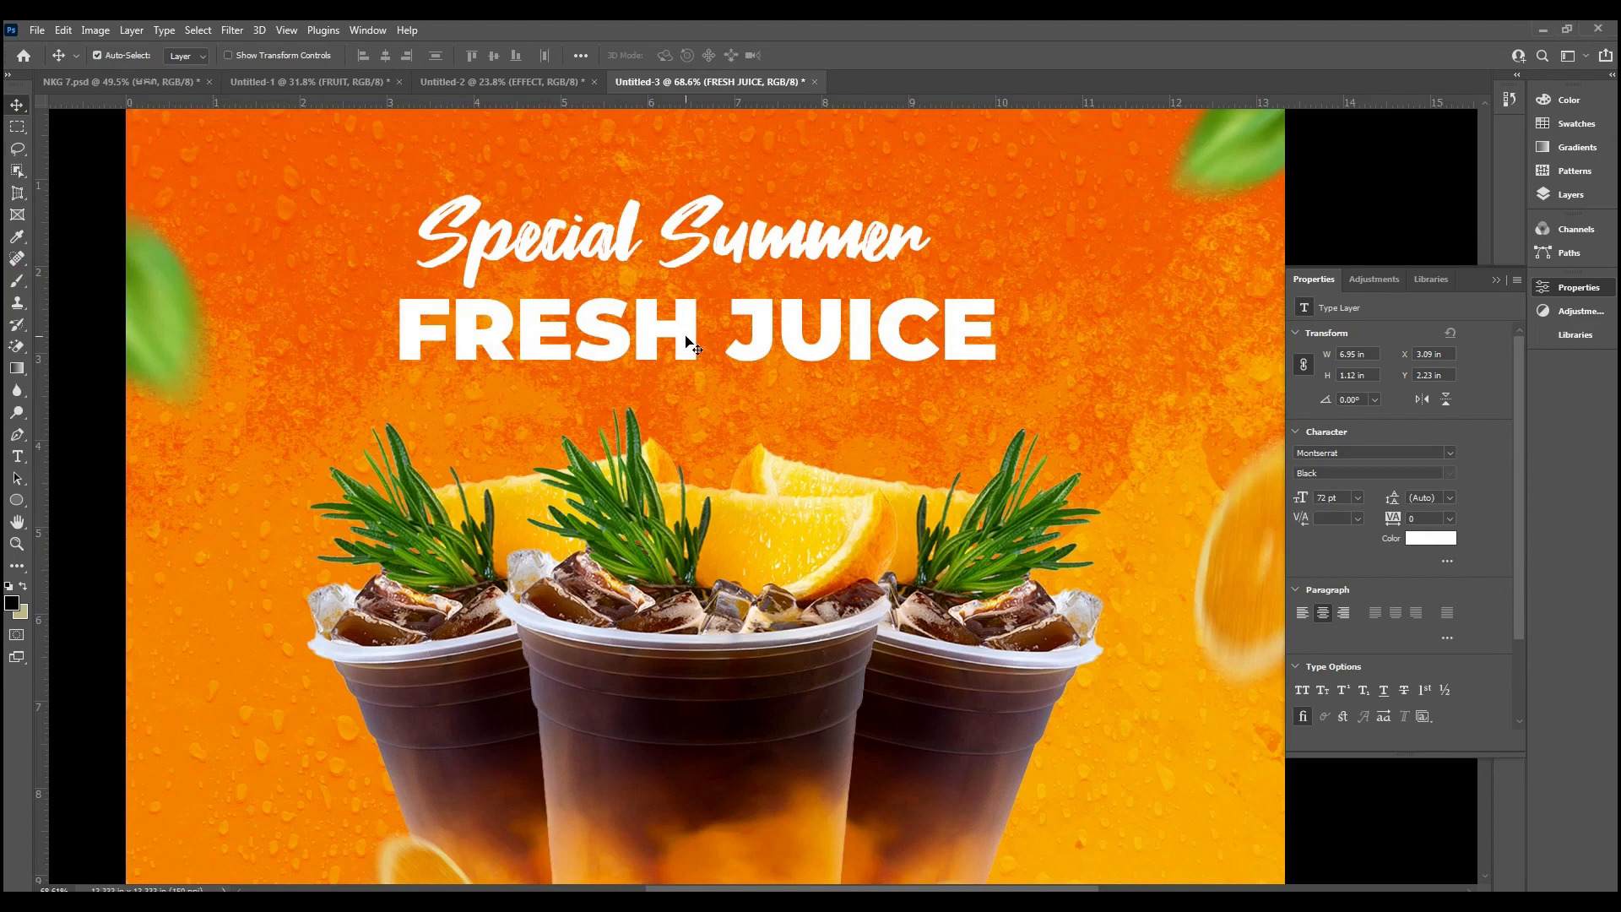
# Step: Set the font of the FRESH JUICE headline to Luckiest Guy Regular
pyautogui.doubleClick(691, 346)
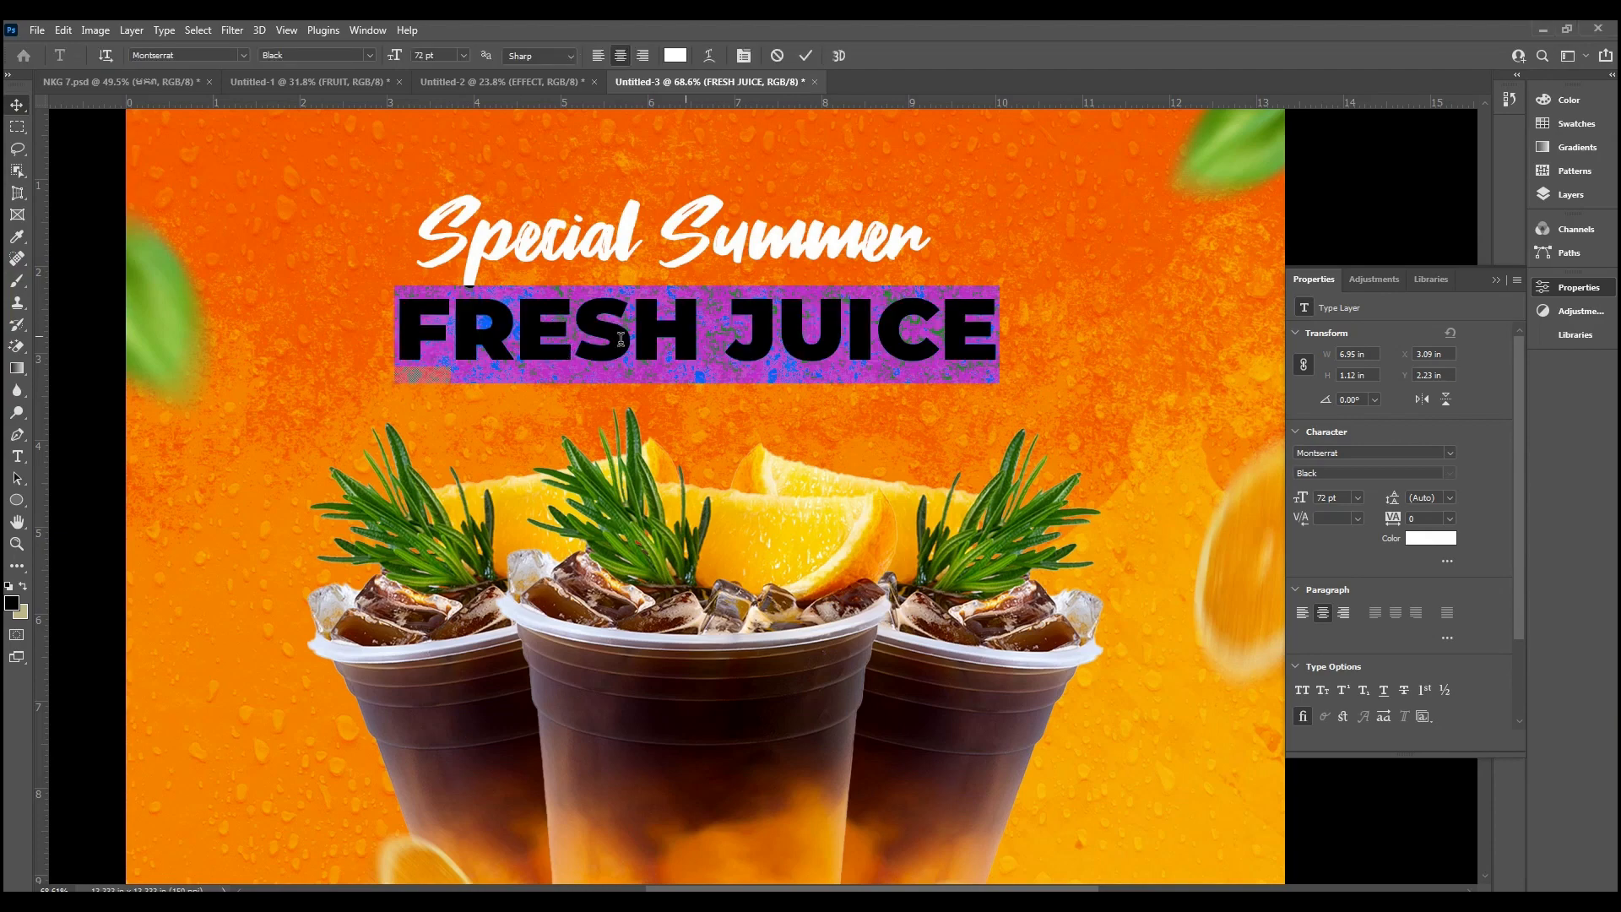
pyautogui.click(198, 53)
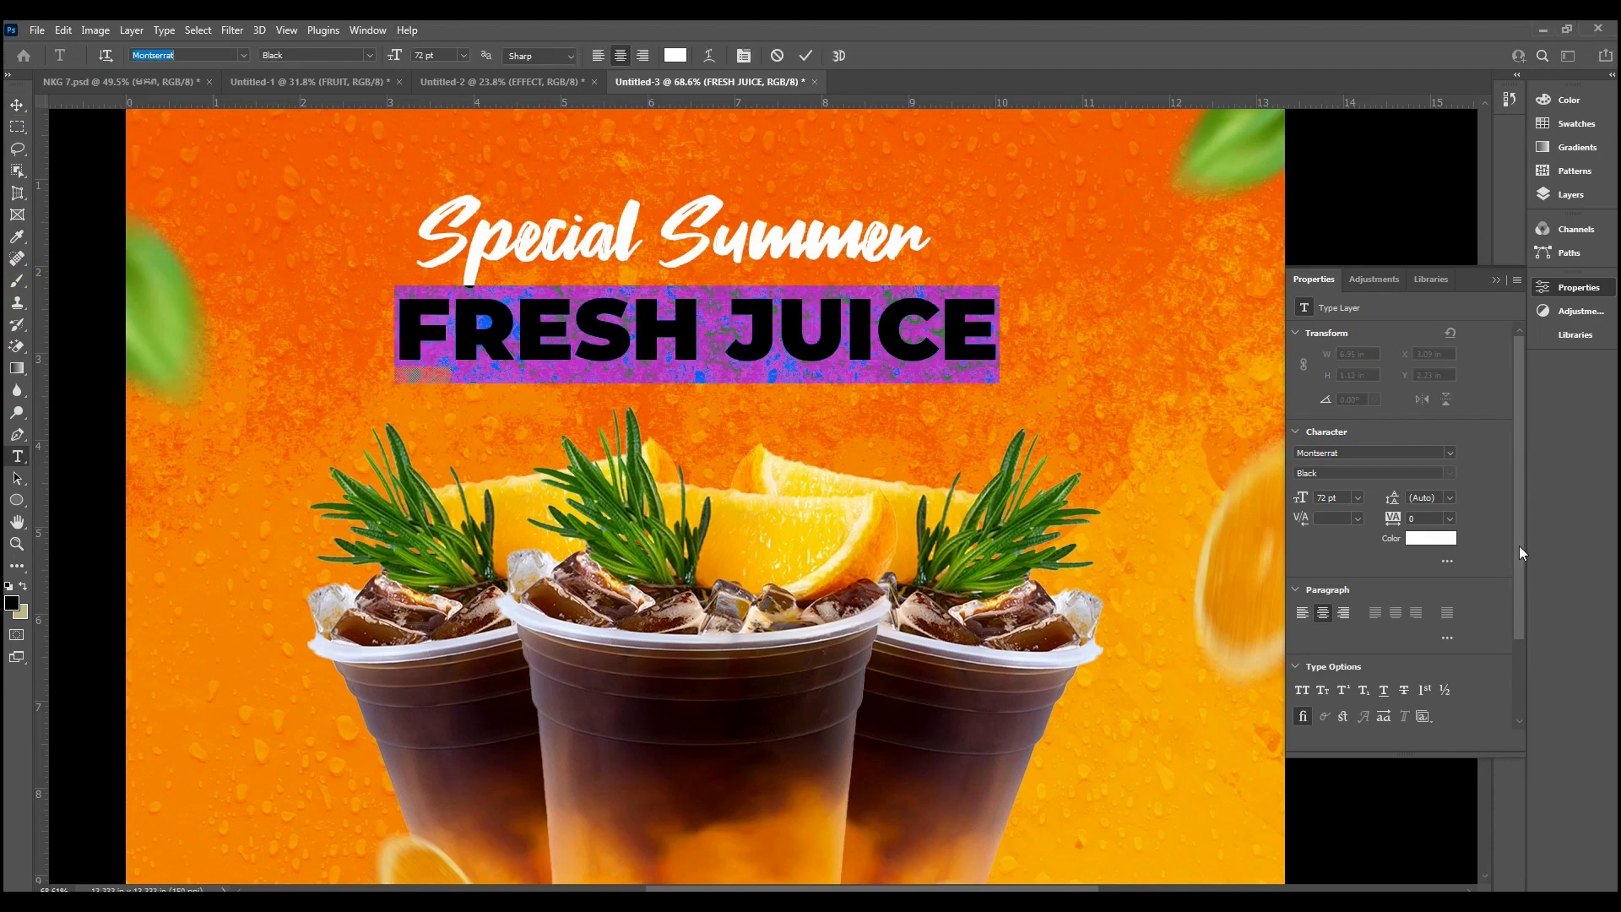
pyautogui.write('luc')
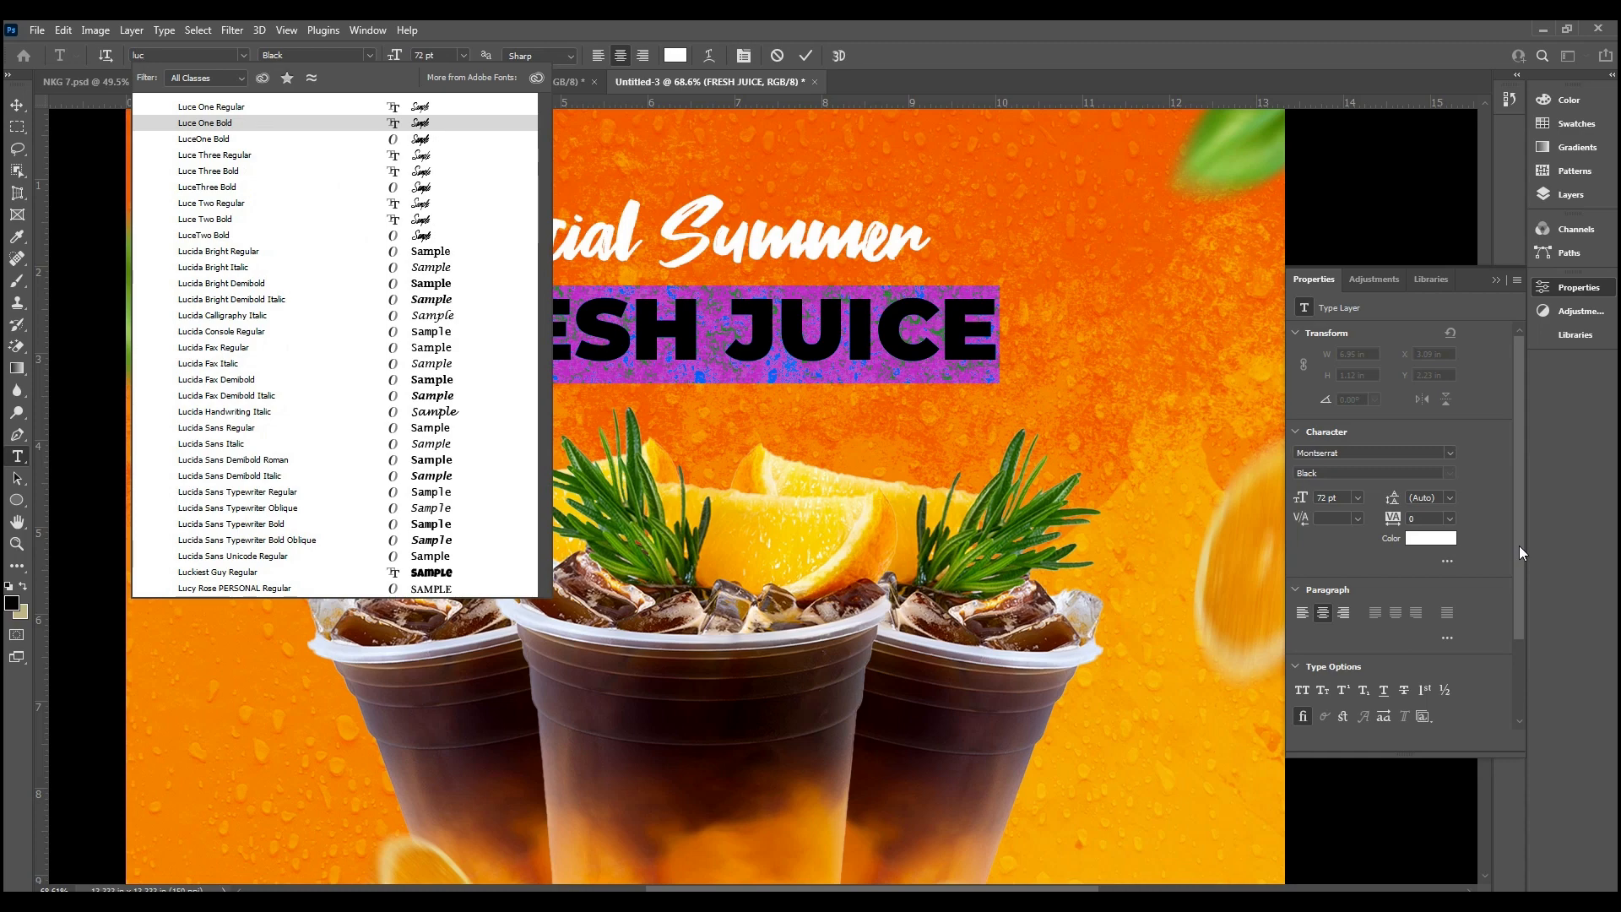
pyautogui.write('j')
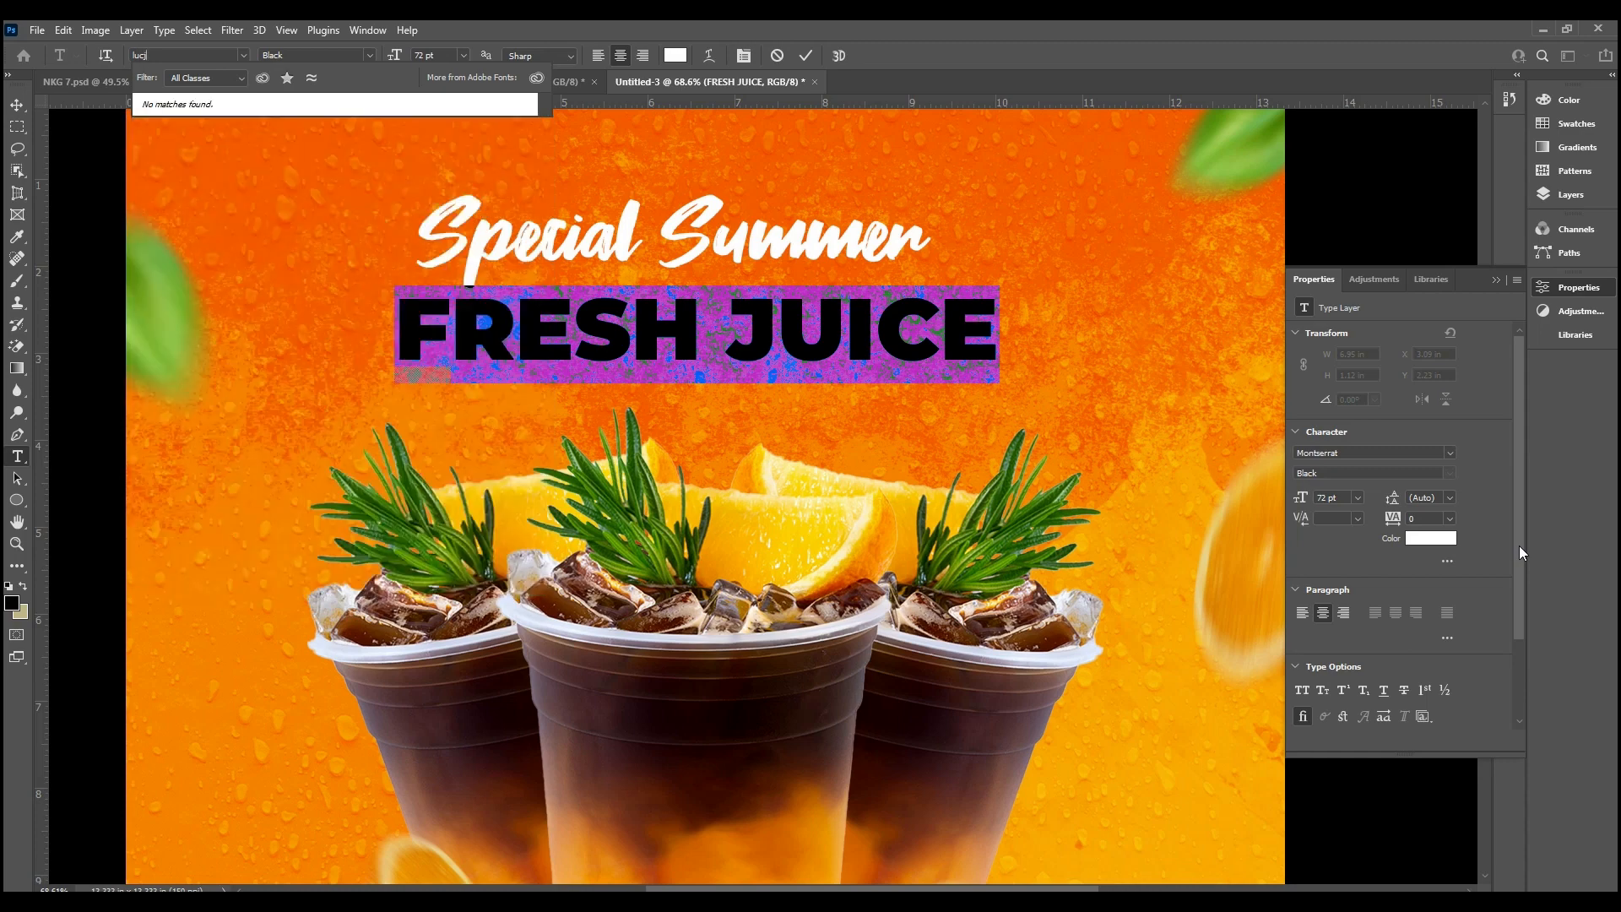
pyautogui.press('BackSpace')
pyautogui.write('kiest Guy')
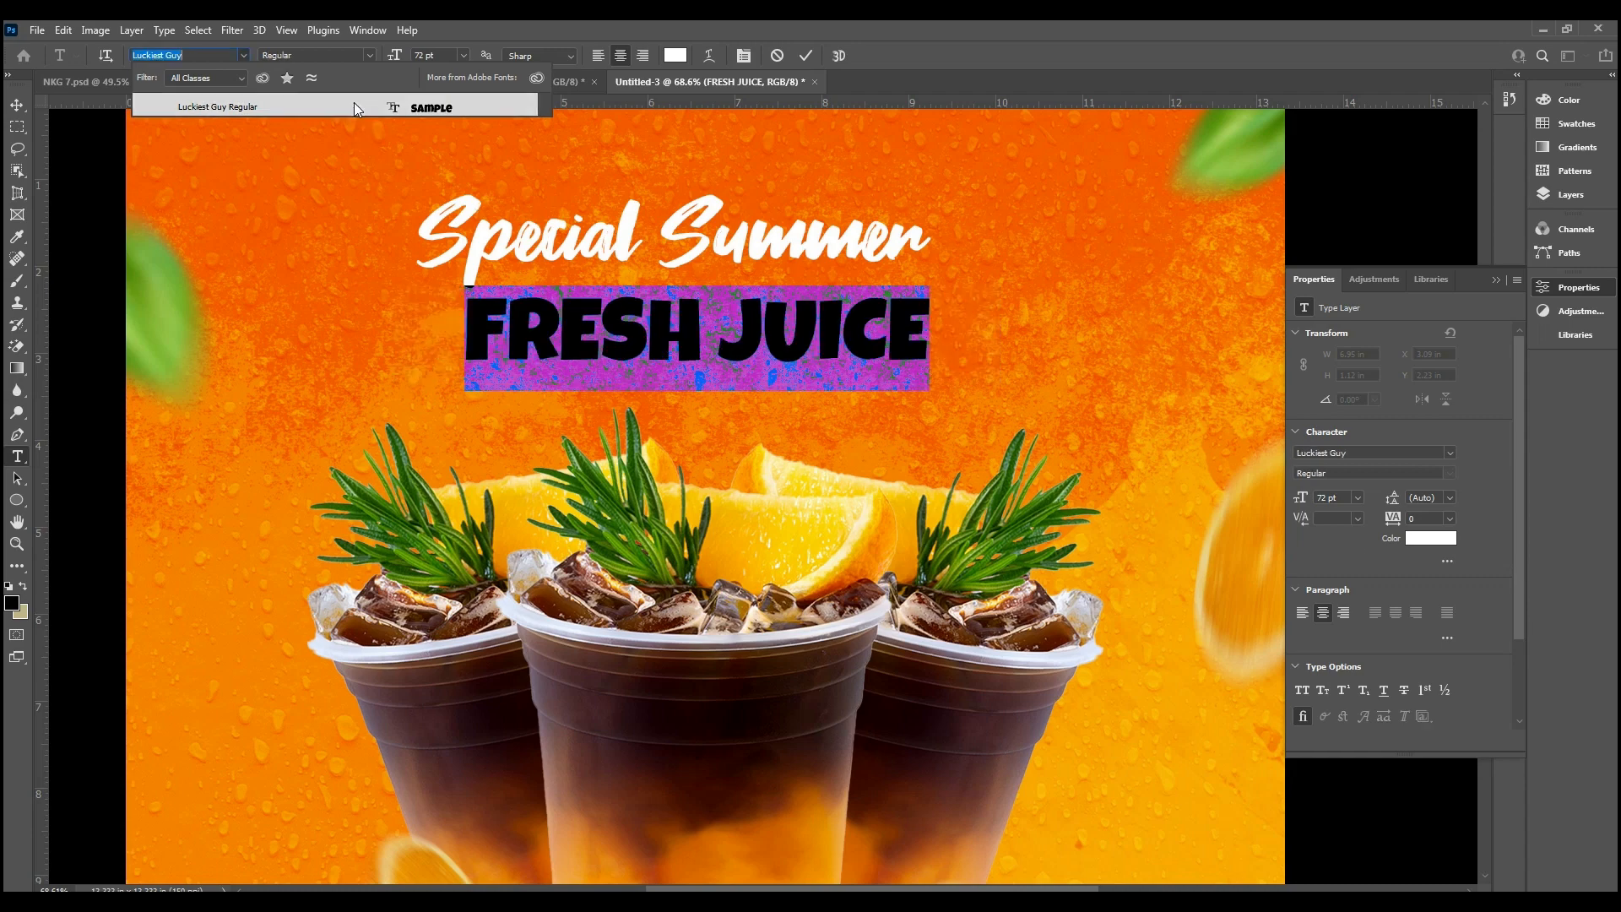
pyautogui.click(353, 105)
pyautogui.click(798, 56)
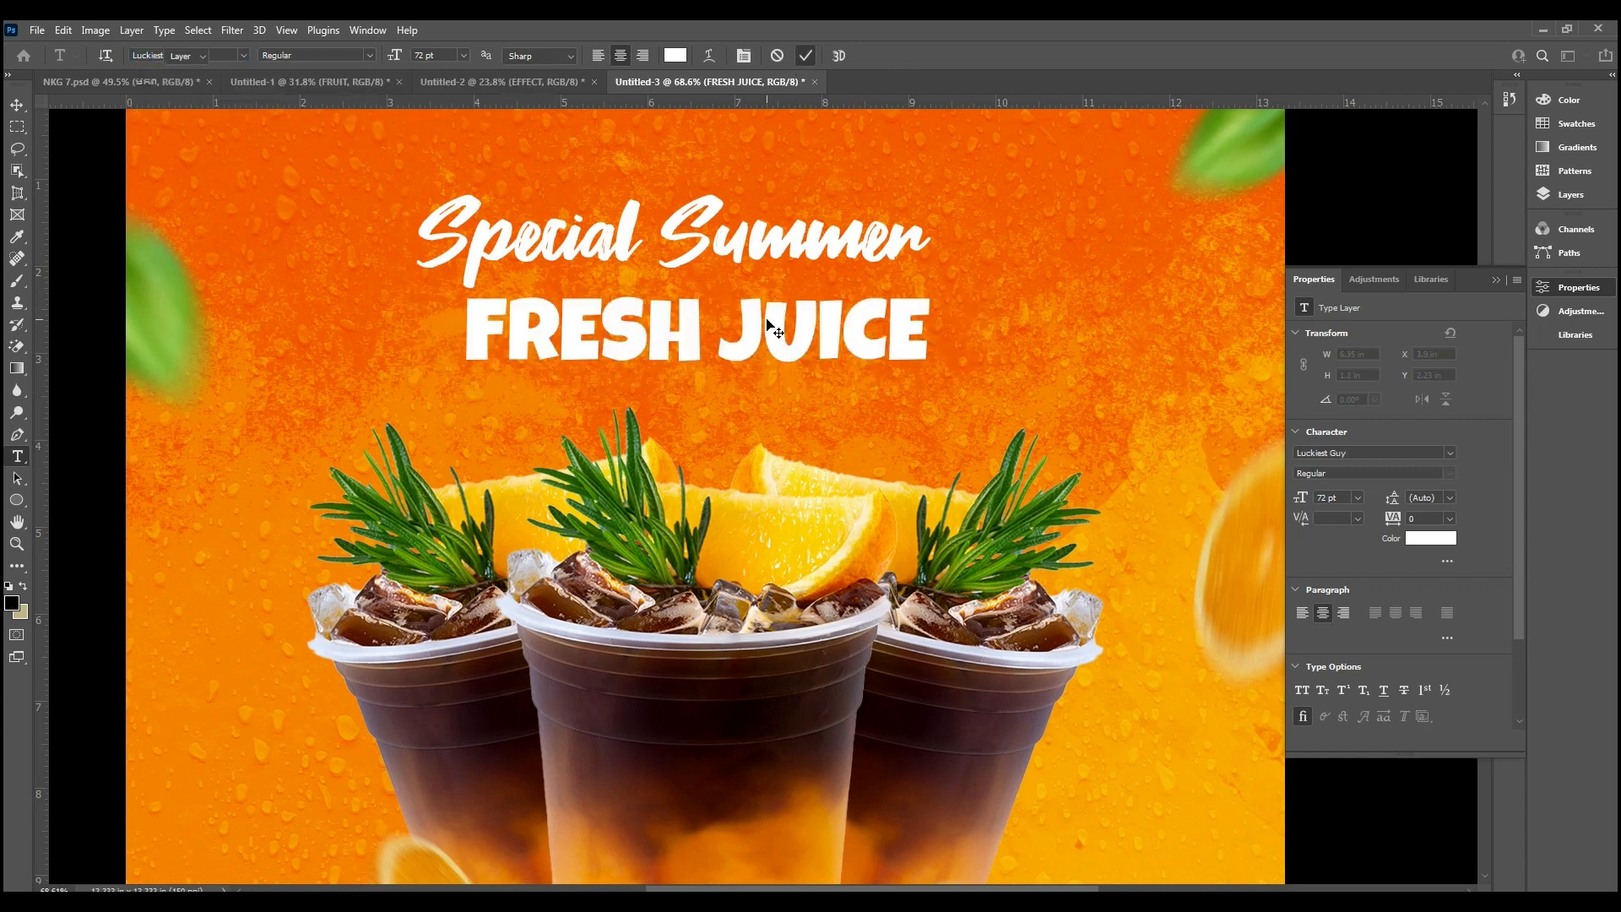
# Step: Enlarge the FRESH JUICE headline to a font size of 128 pt
pyautogui.hotkey('ctrl', 'a')
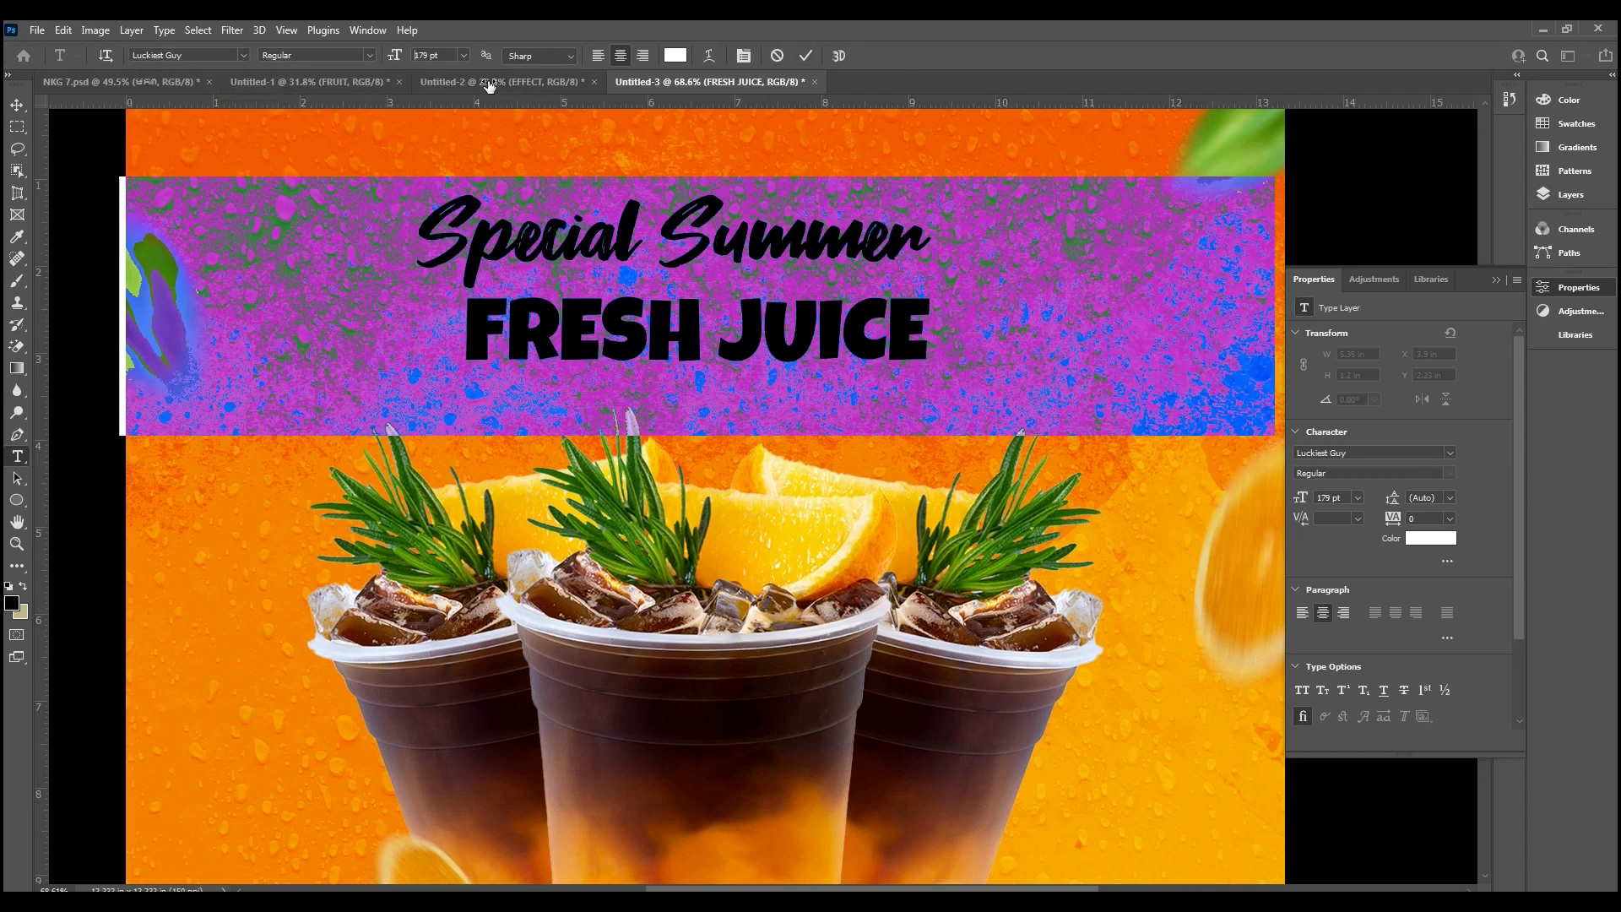
pyautogui.moveTo(457, 84); pyautogui.dragTo(447, 83)
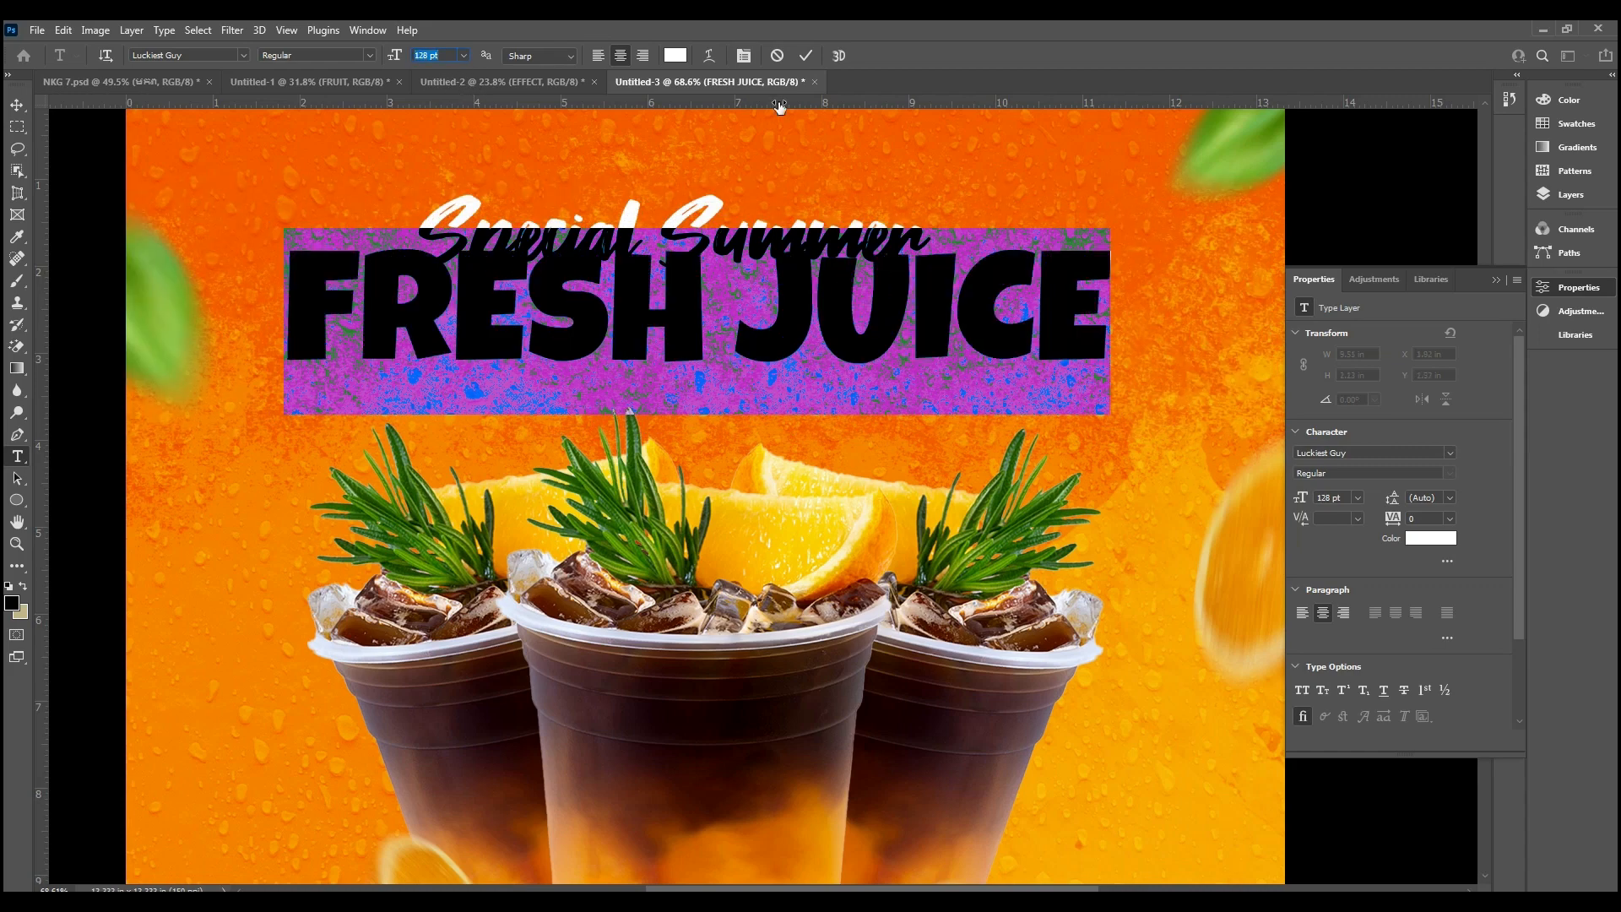
pyautogui.click(809, 56)
# Step: Move the enlarged FRESH JUICE headline slightly lower and place Special Summer roughly centred above it
pyautogui.moveTo(804, 296)
pyautogui.mouseDown()
pyautogui.moveTo(793, 332)
pyautogui.moveTo(788, 316)
pyautogui.mouseUp()
pyautogui.moveTo(742, 251); pyautogui.dragTo(759, 251)
pyautogui.click(851, 226)
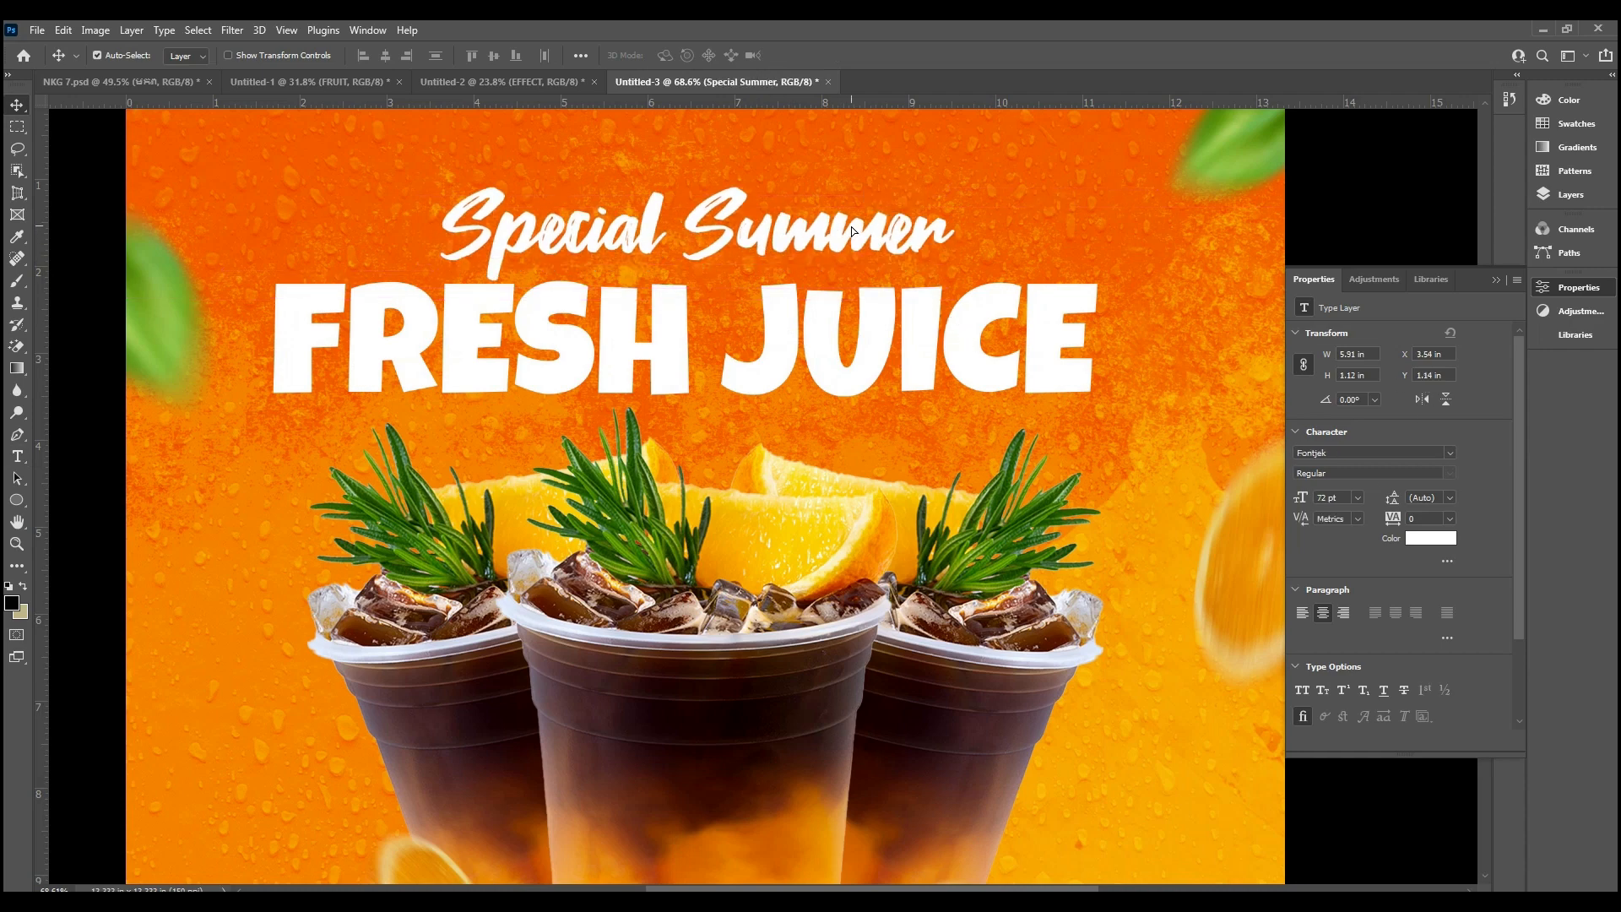
pyautogui.scroll(-1, 851, 226)
pyautogui.scroll(-3, 833, 299)
pyautogui.scroll(1, 824, 296)
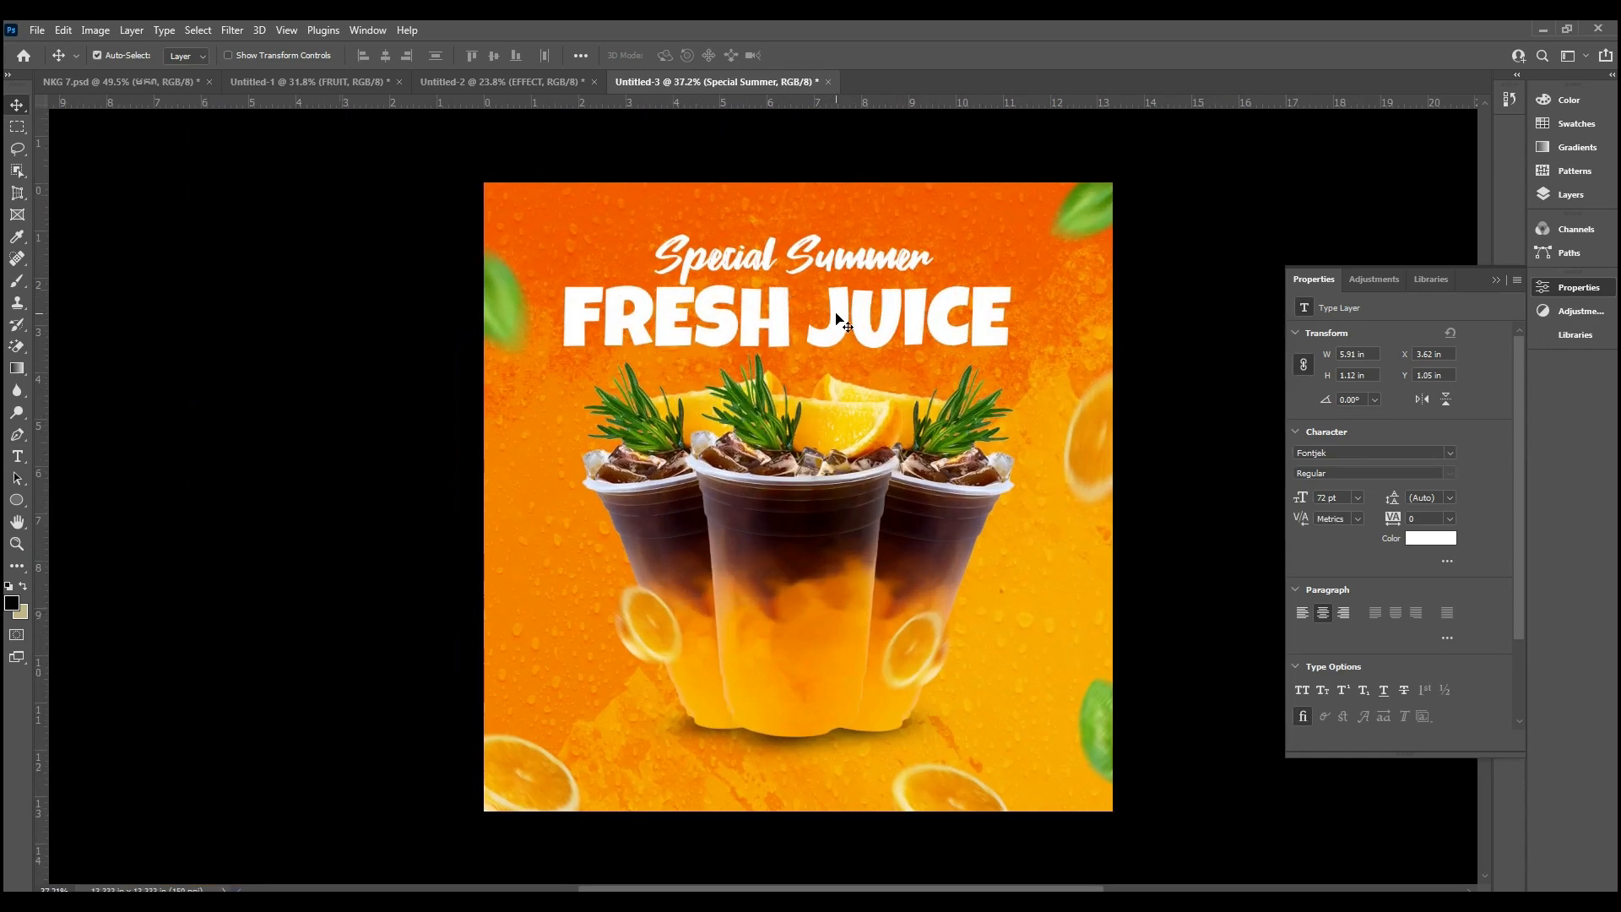
pyautogui.moveTo(836, 317); pyautogui.dragTo(836, 325)
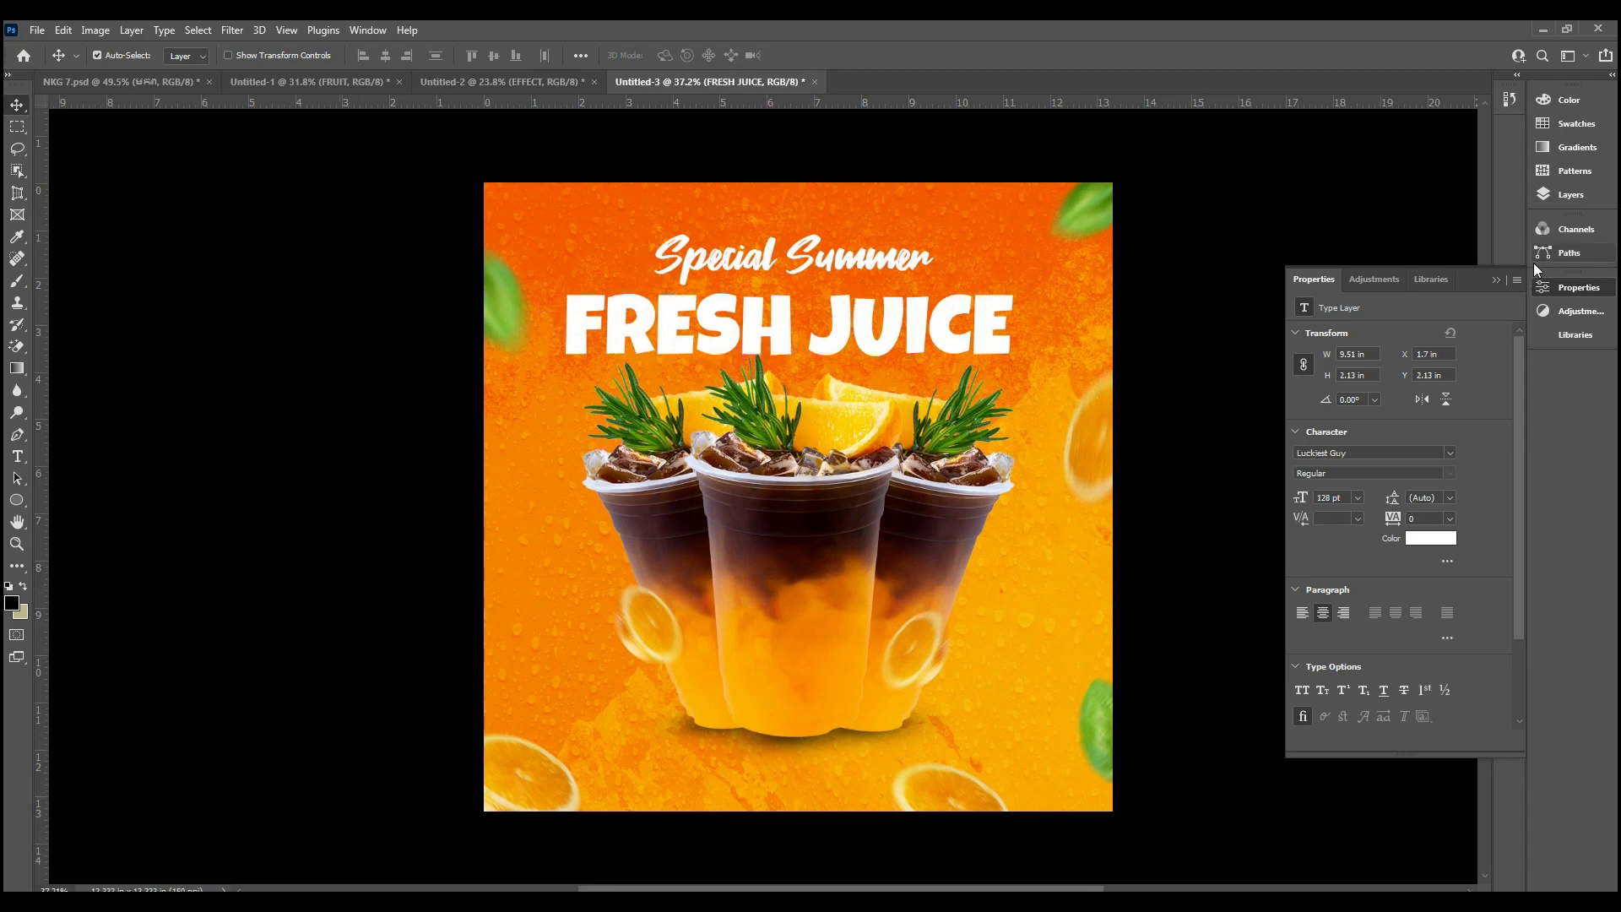
# Step: Add a drop shadow layer style to the FRESH JUICE text layer, keeping the preset shadow settings
pyautogui.click(1559, 196)
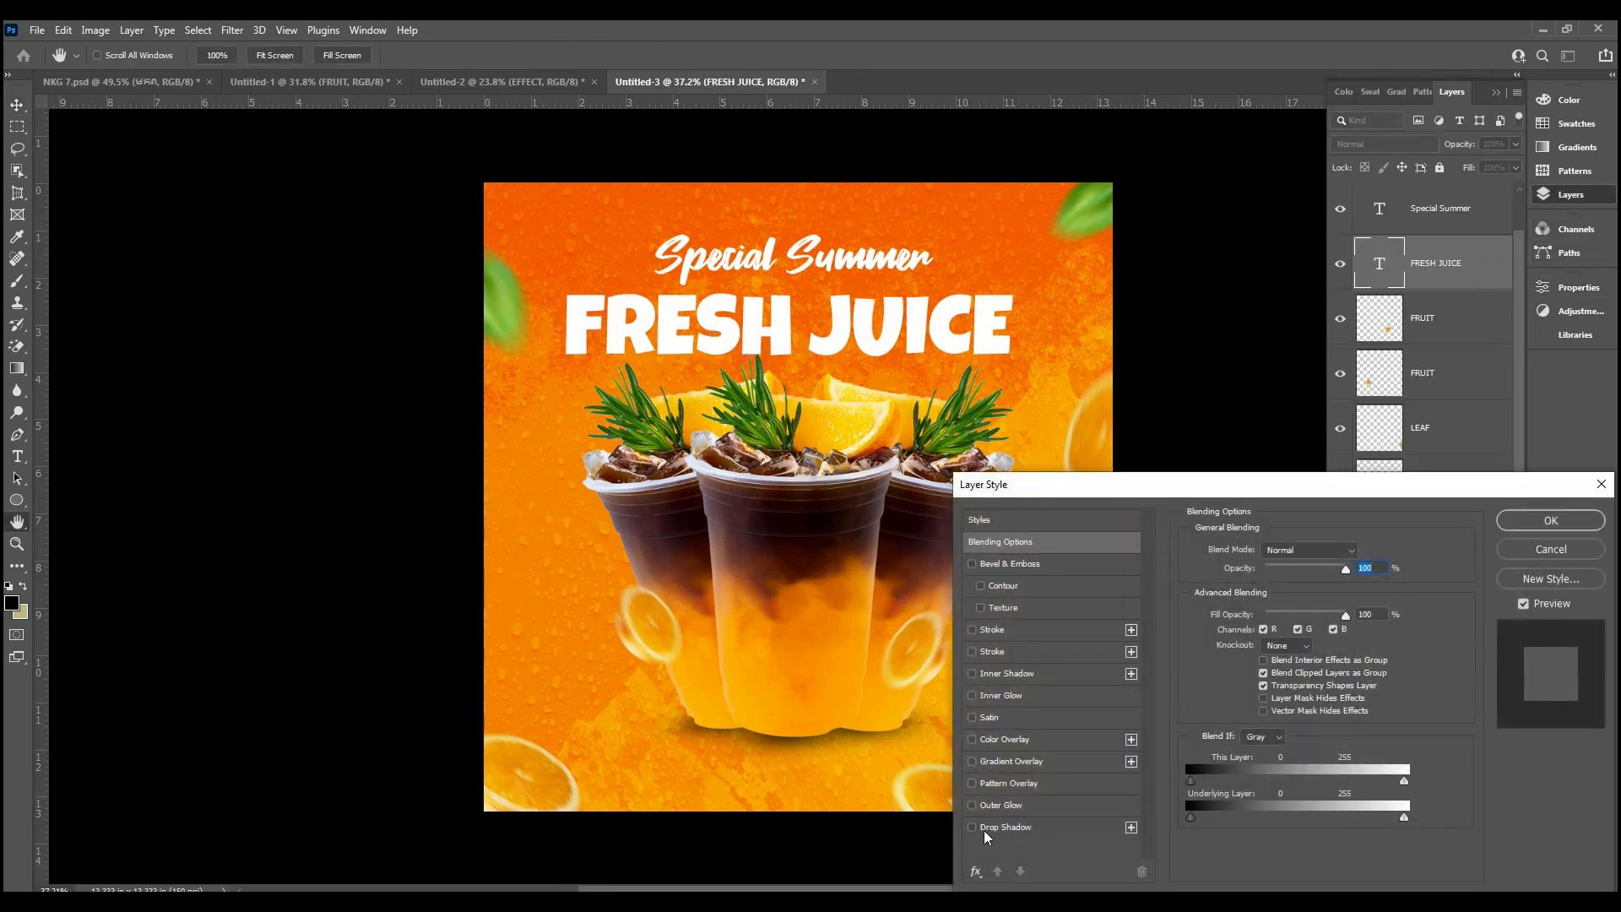
pyautogui.click(985, 830)
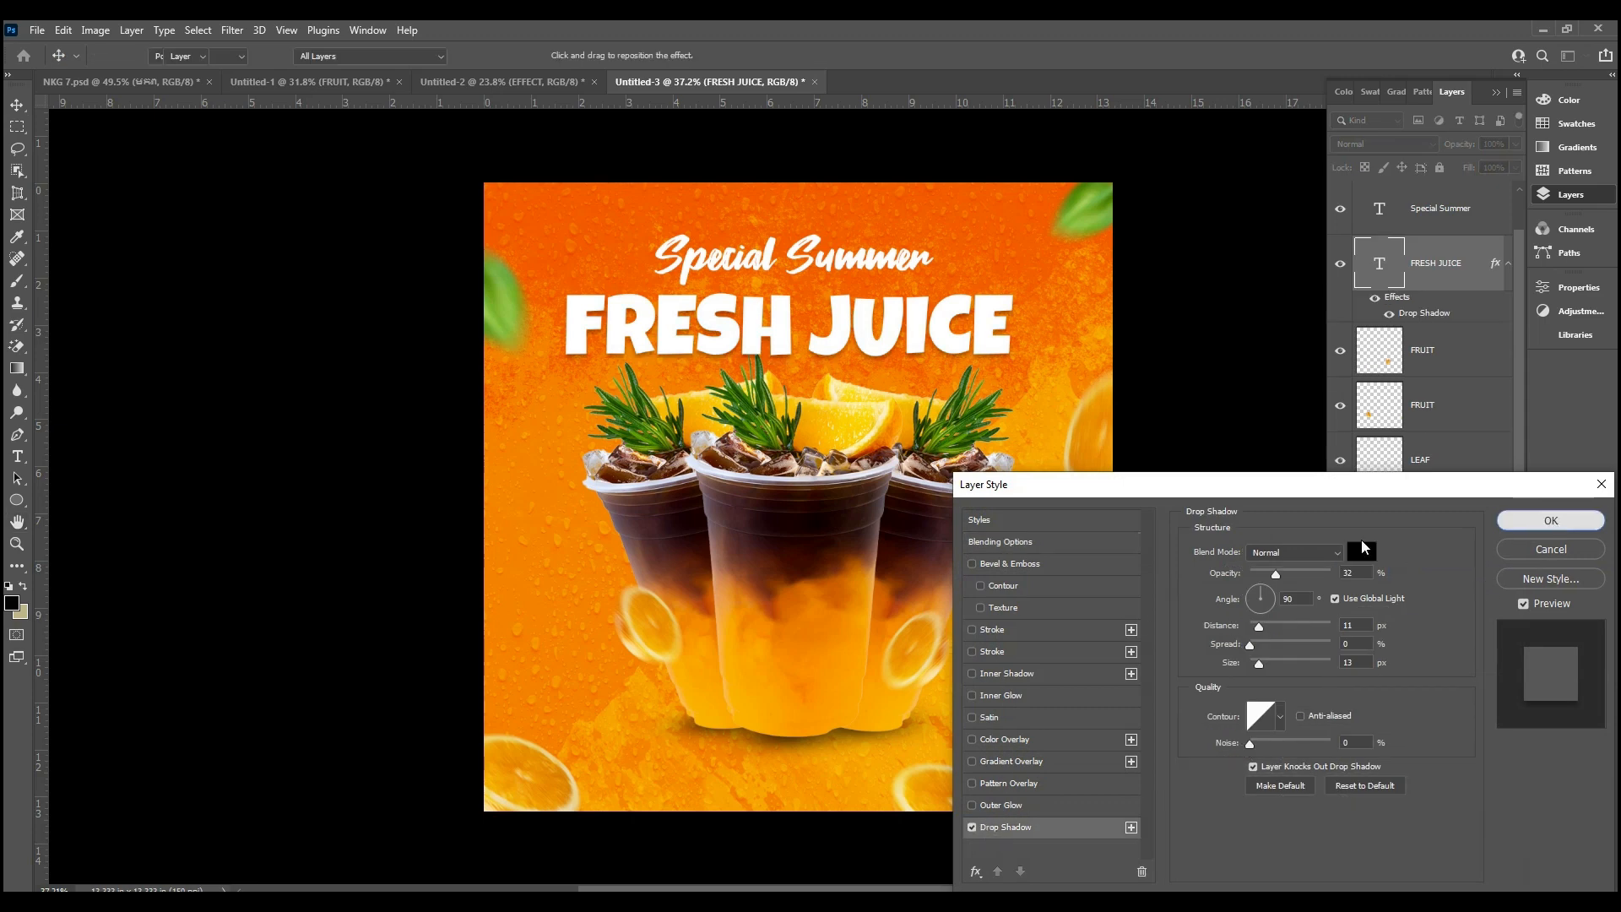
pyautogui.click(1551, 521)
# Step: Add a drop shadow with the preset settings to the Special Summer text layer
pyautogui.hotkey('alt', ']')
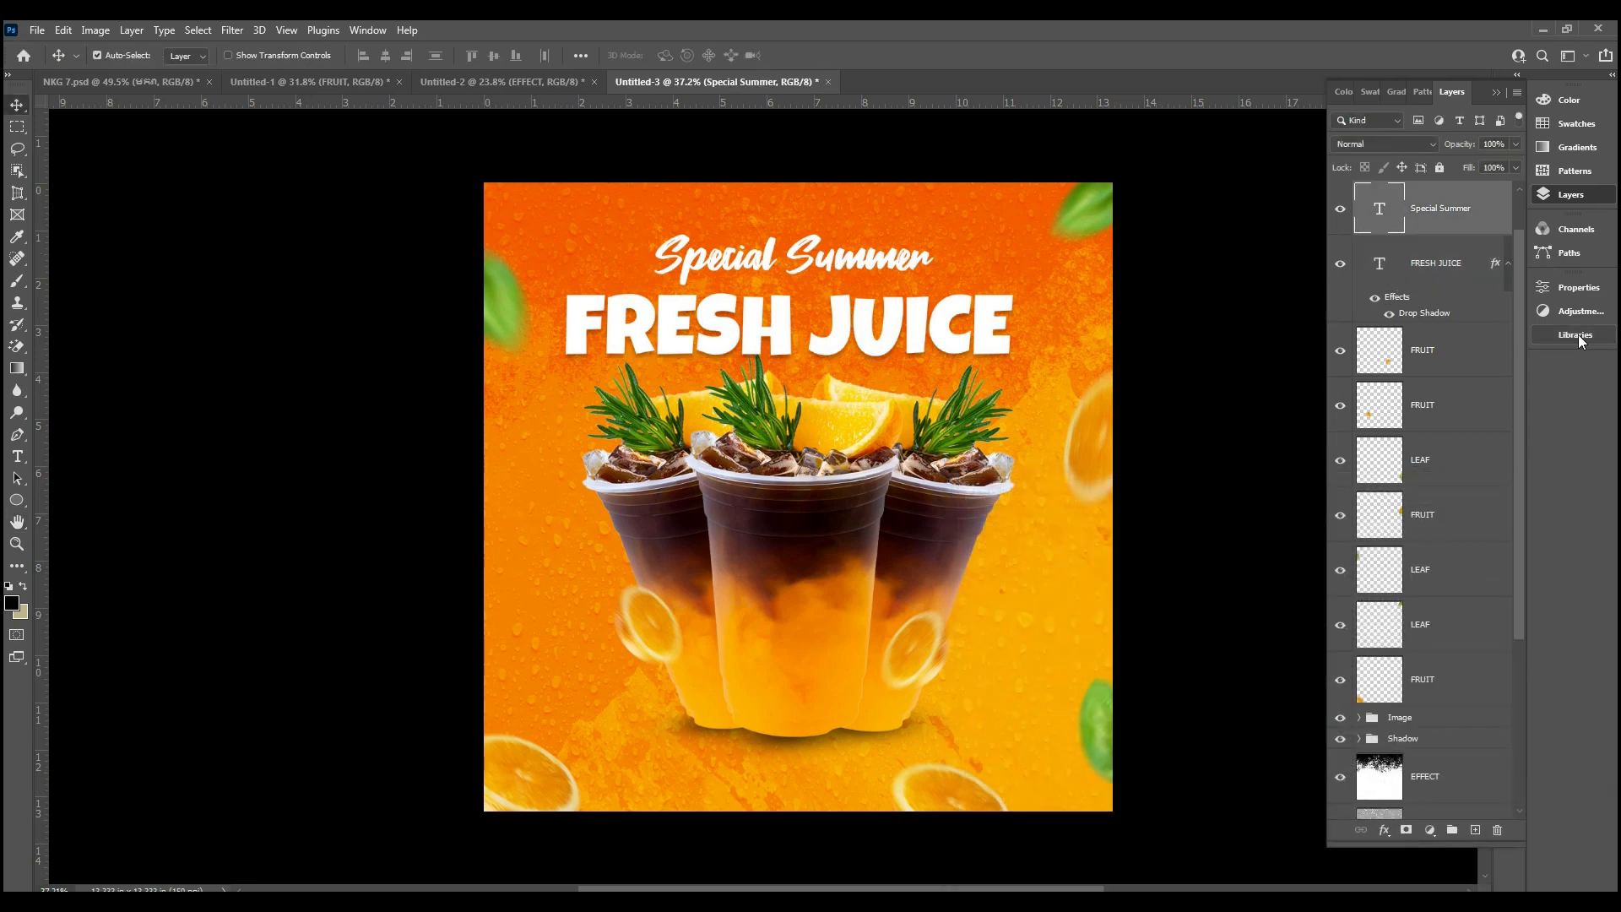
pyautogui.doubleClick(1494, 227)
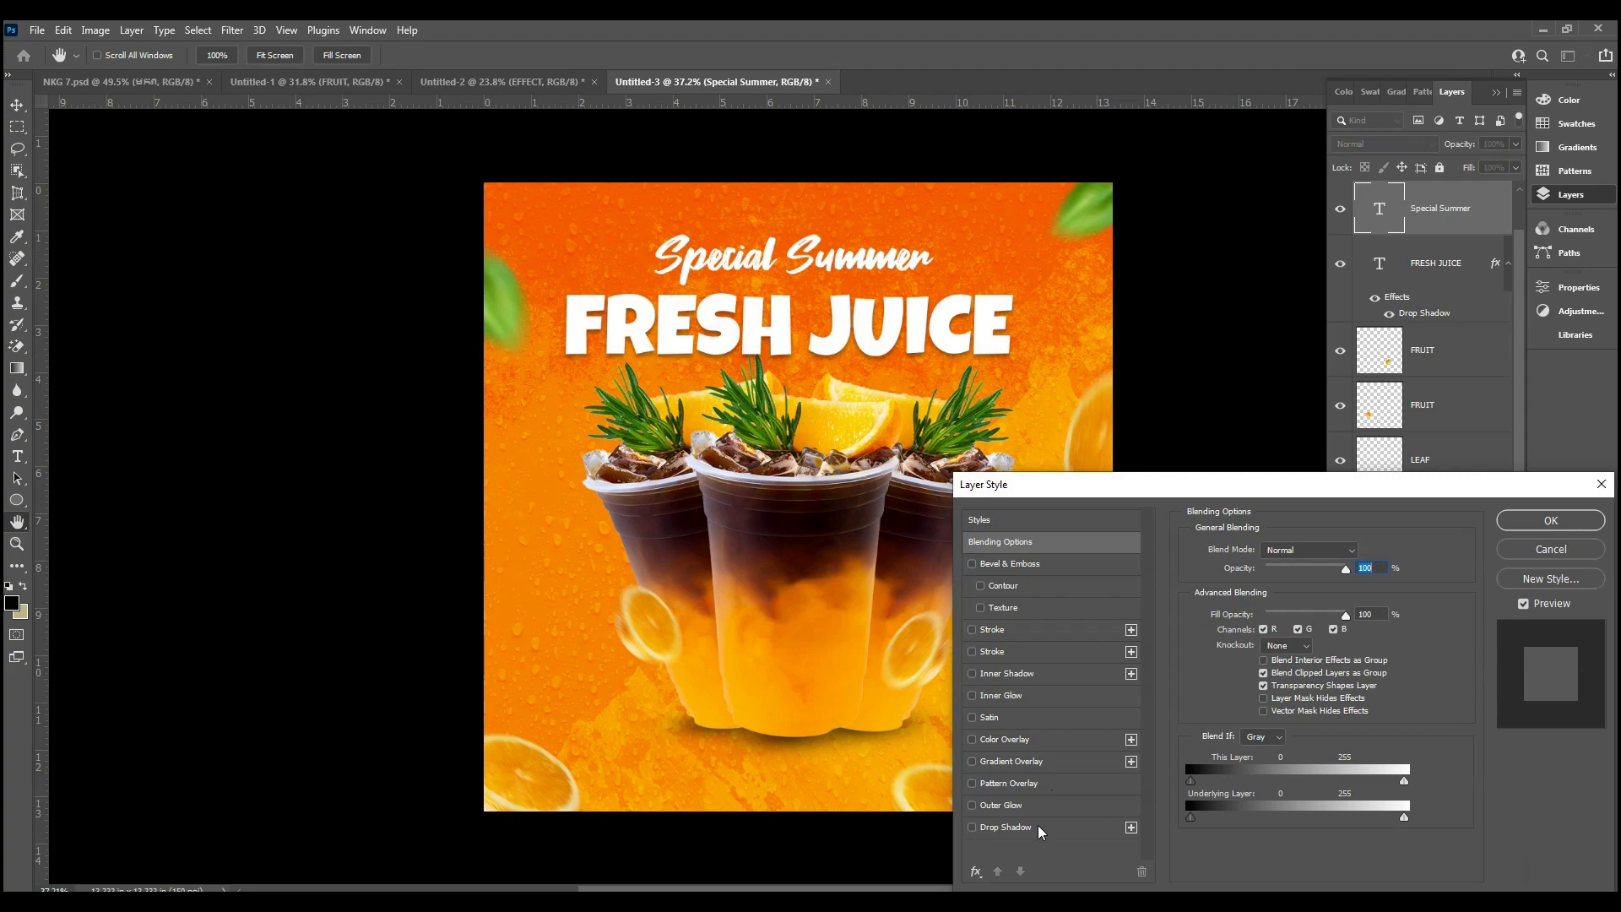
pyautogui.click(1037, 826)
pyautogui.click(1537, 526)
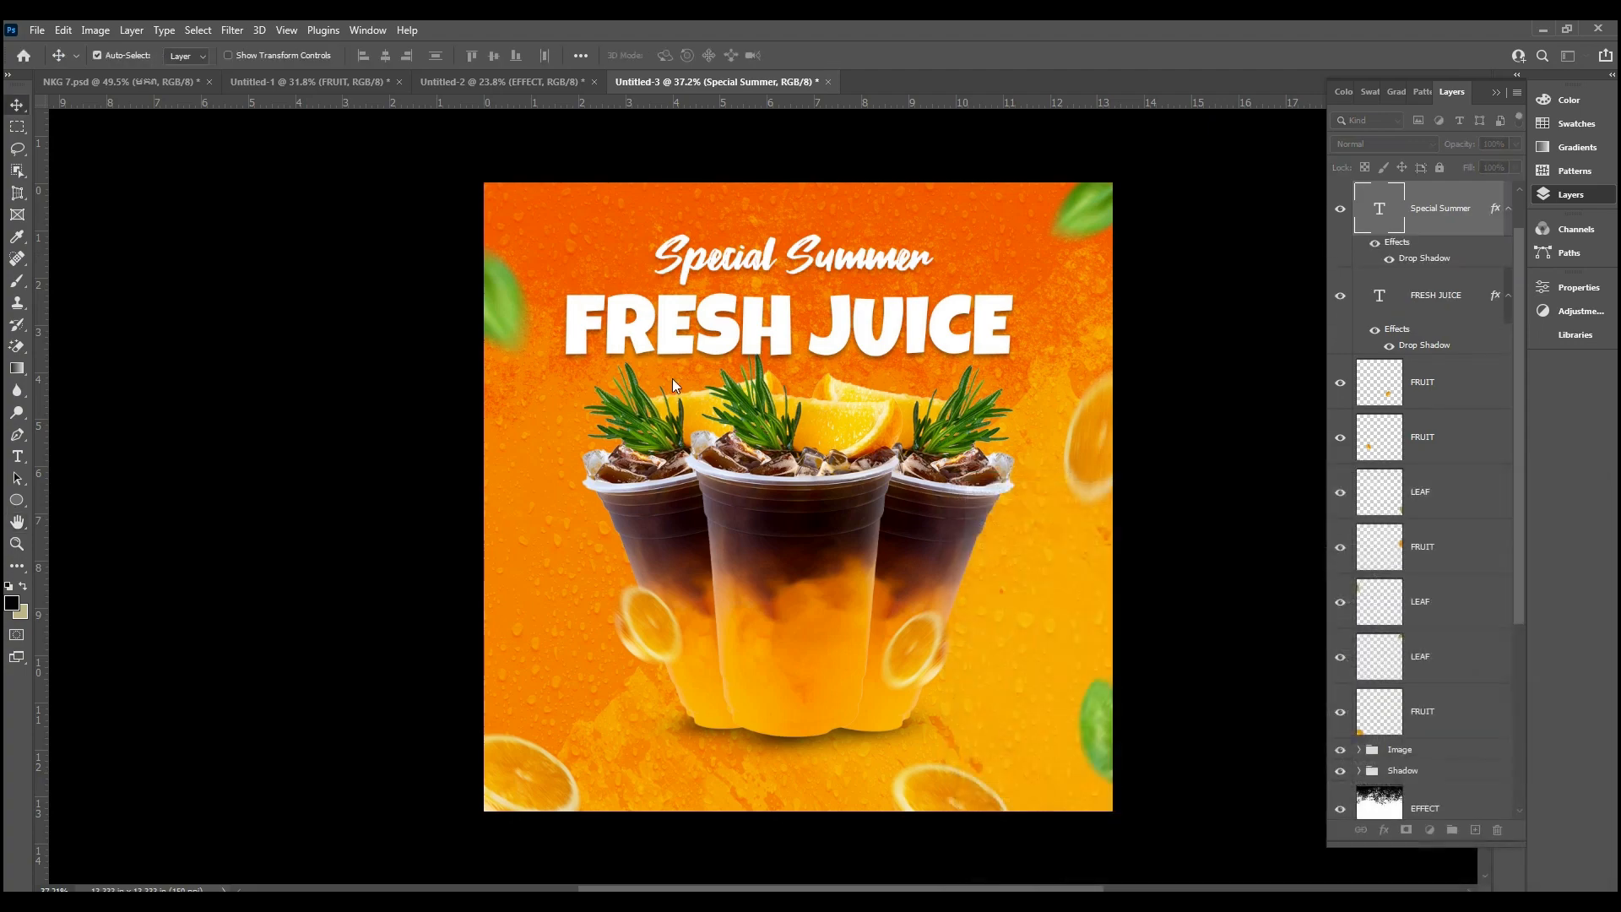